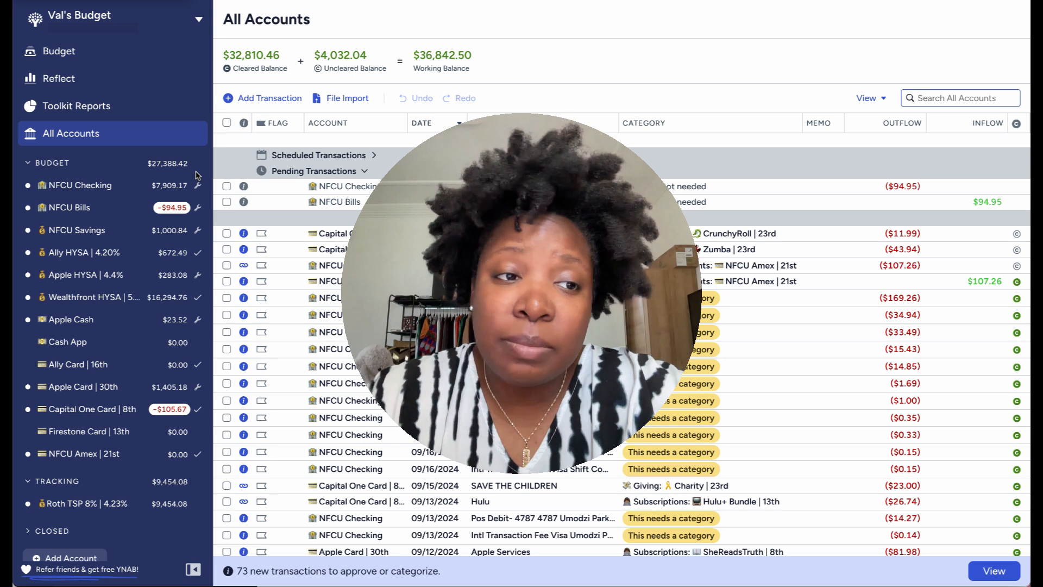
# - Look through the transactions across all accounts and open the NFCU Checking register
pyautogui.scroll(-4, 338, 388)
pyautogui.scroll(-8, 338, 388)
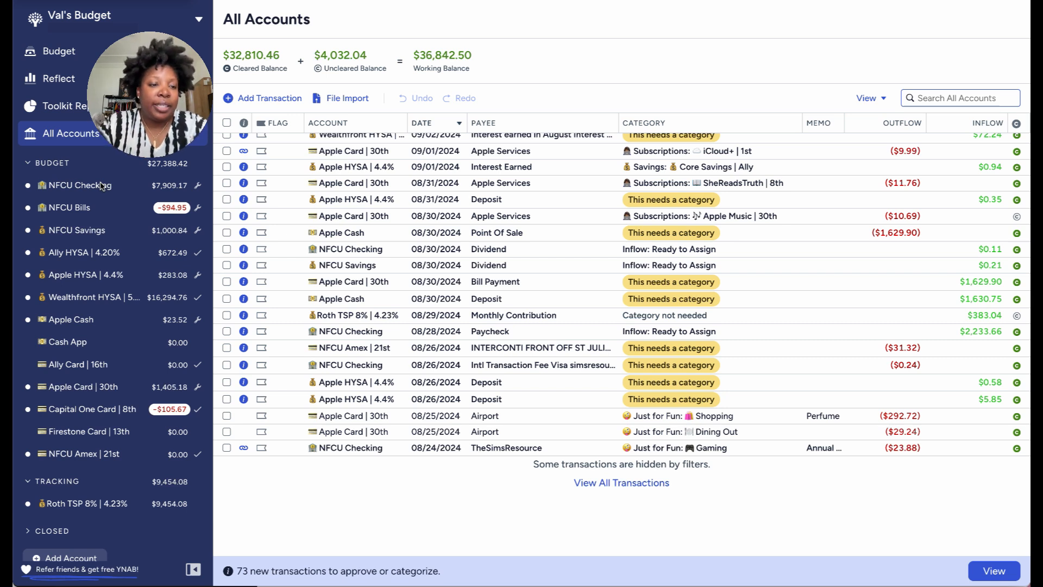
pyautogui.click(101, 185)
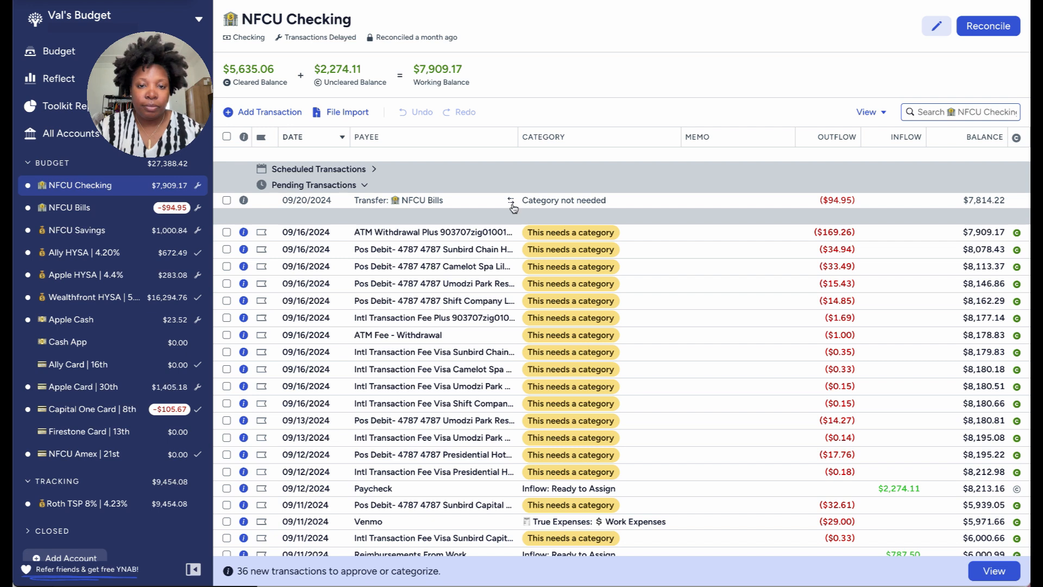
# - Approve the two matched 08/23/2024 Venmo transactions in NFCU Checking and clear their selection
pyautogui.scroll(-5, 511, 207)
pyautogui.scroll(-1, 512, 213)
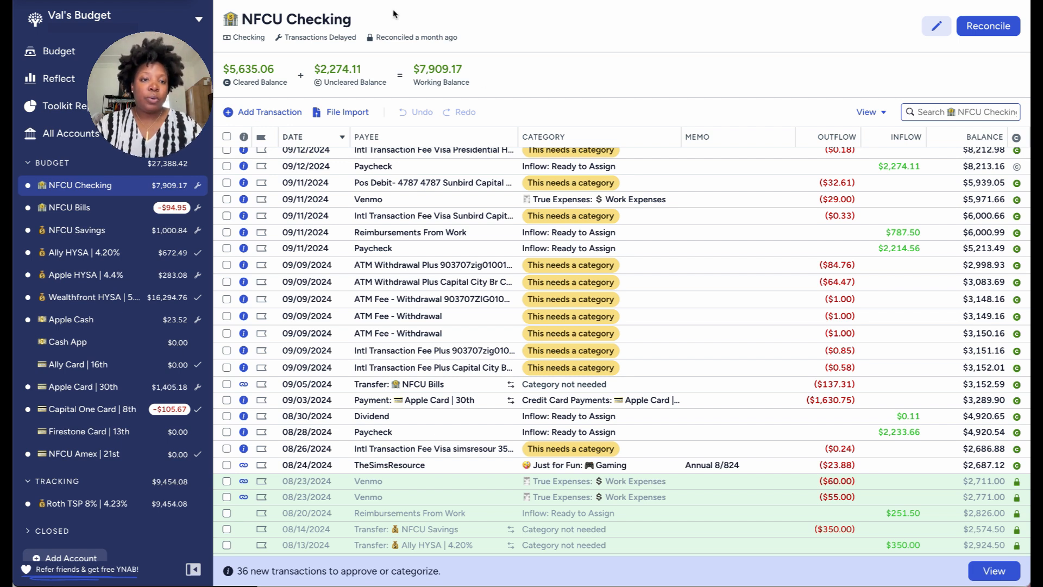
pyautogui.moveTo(270, 65)
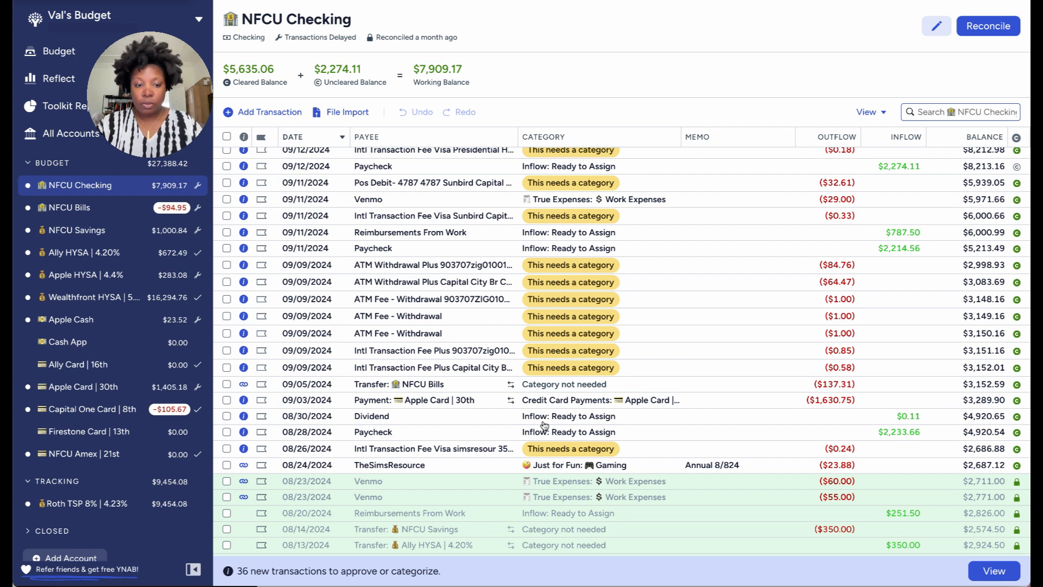
pyautogui.scroll(-2, 544, 427)
pyautogui.scroll(-1, 543, 426)
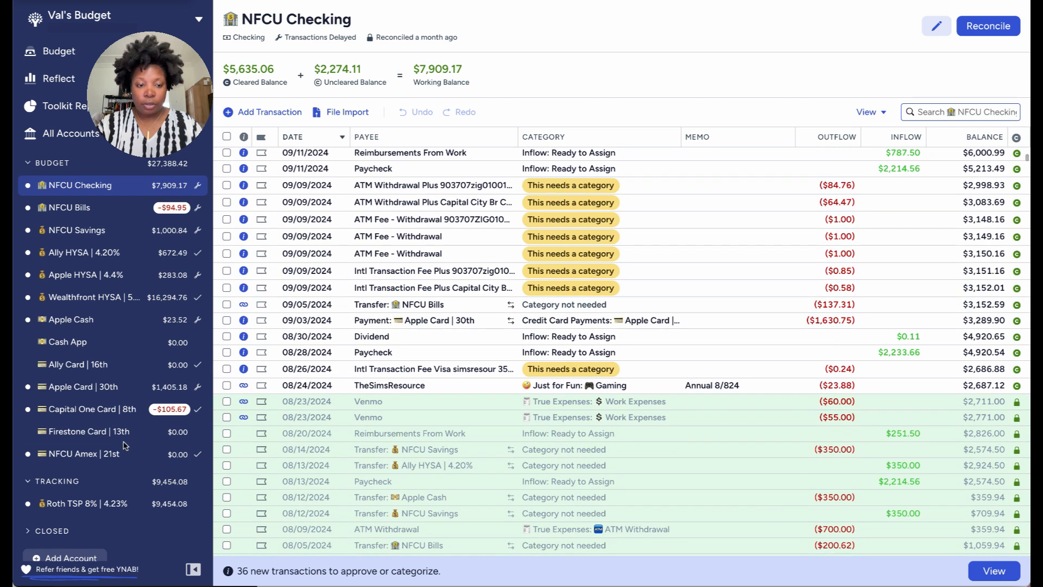
pyautogui.click(227, 417)
pyautogui.click(226, 401)
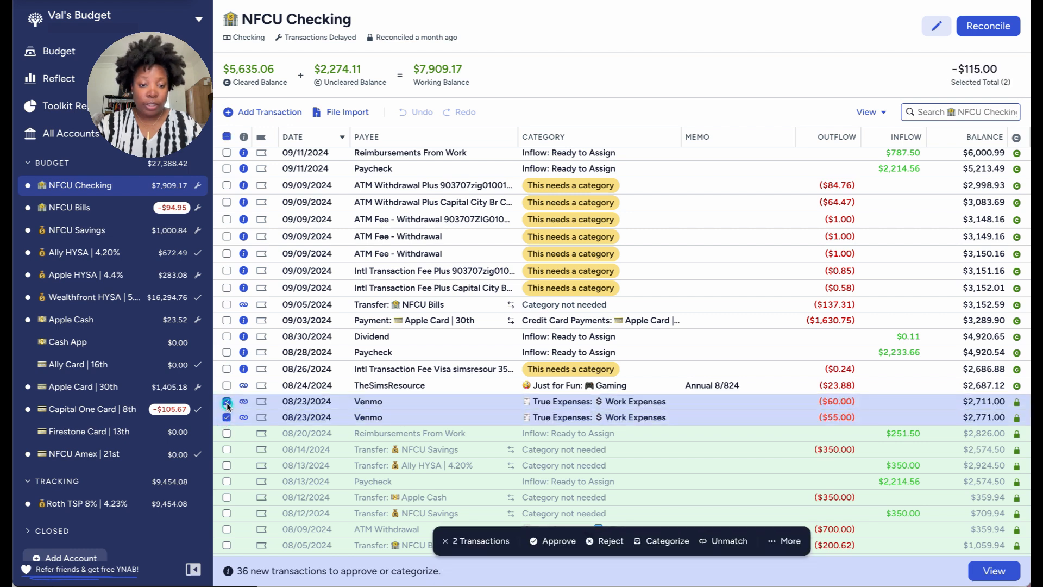
pyautogui.press('a')
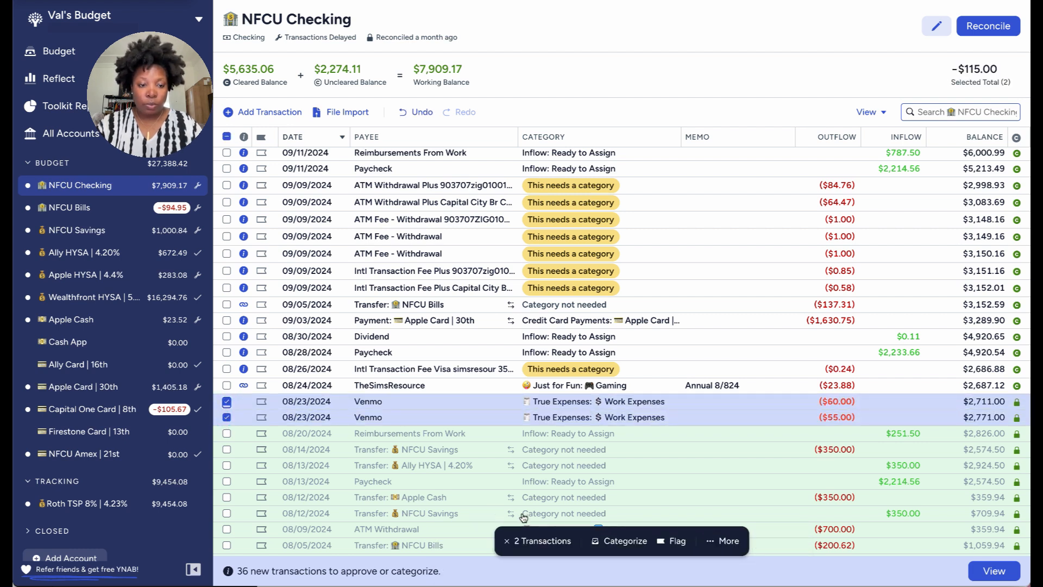
pyautogui.click(227, 417)
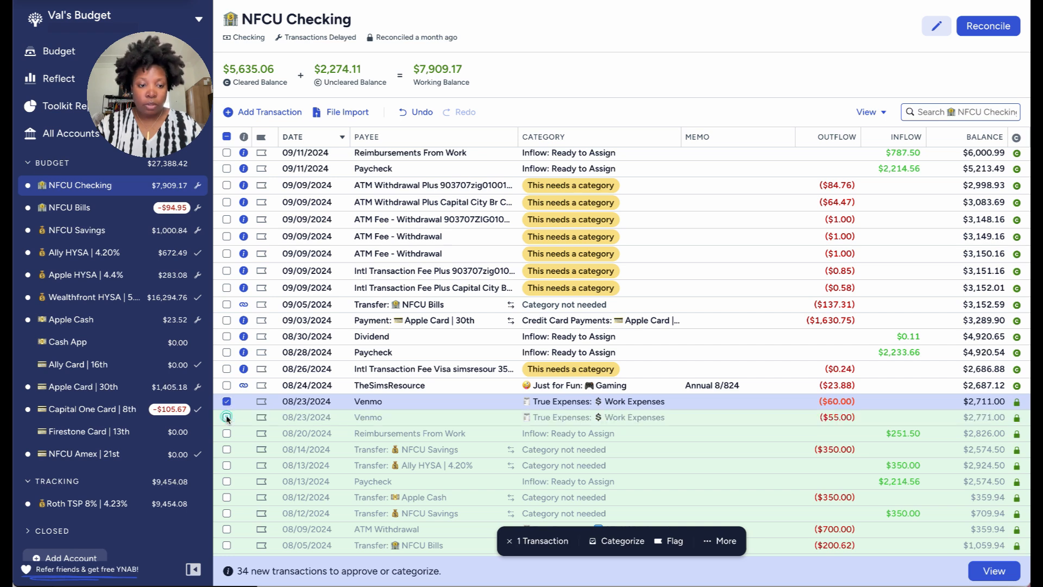
pyautogui.click(226, 402)
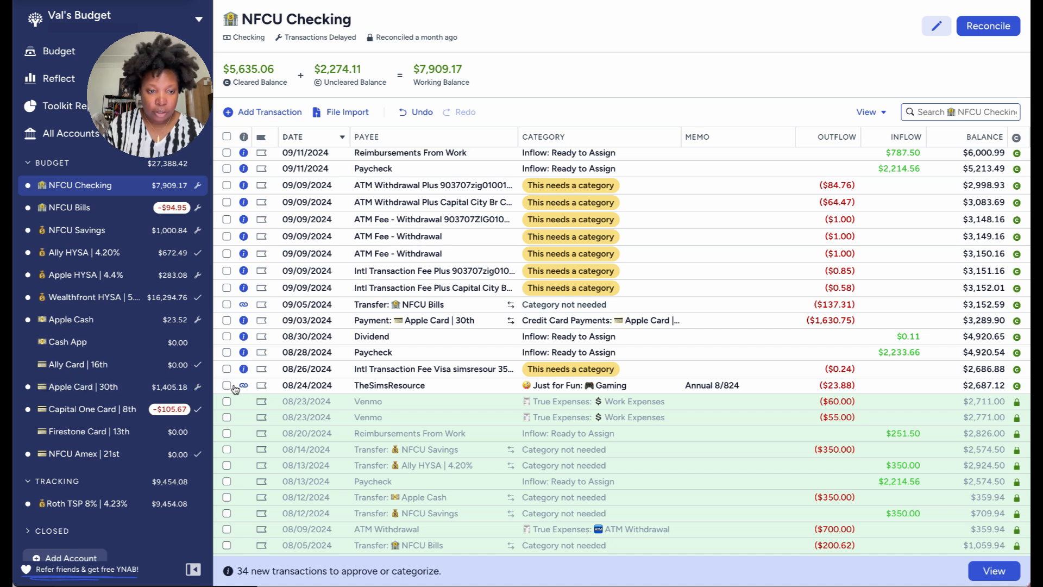
# - Approve the matched 08/24/2024 TheSimsResource transaction and deselect it
pyautogui.click(226, 385)
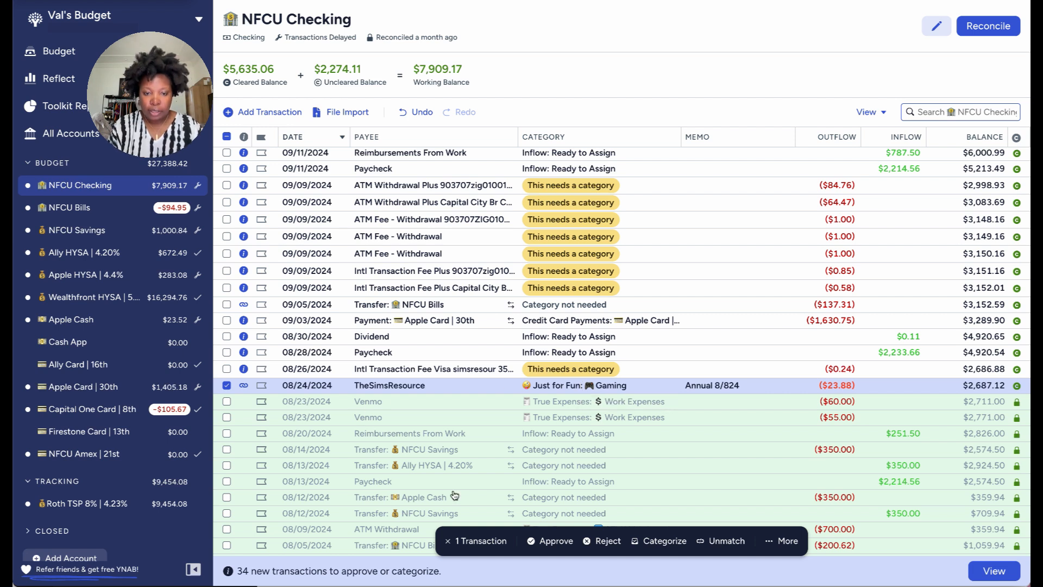
pyautogui.click(542, 538)
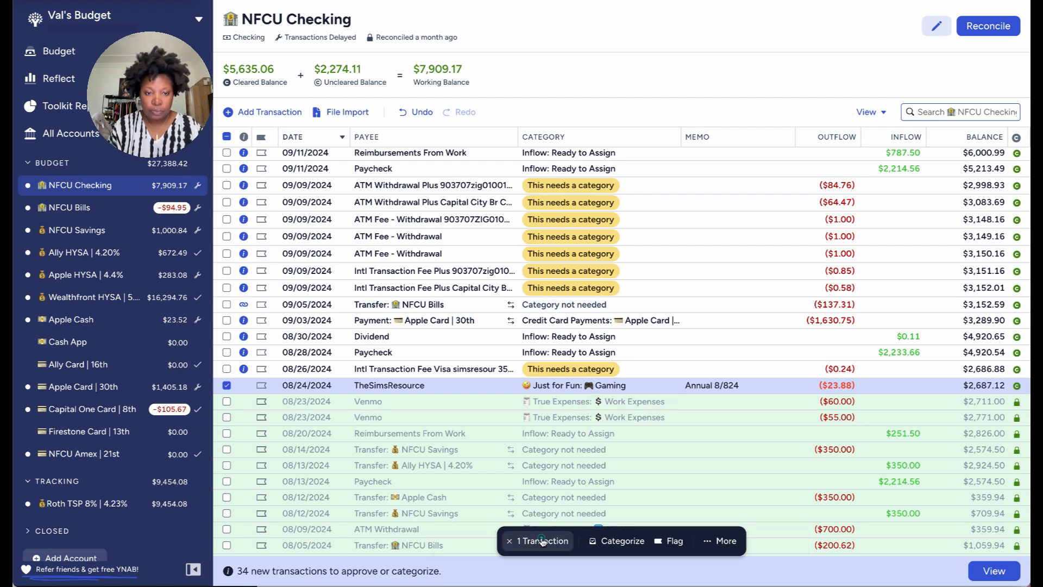
pyautogui.click(227, 386)
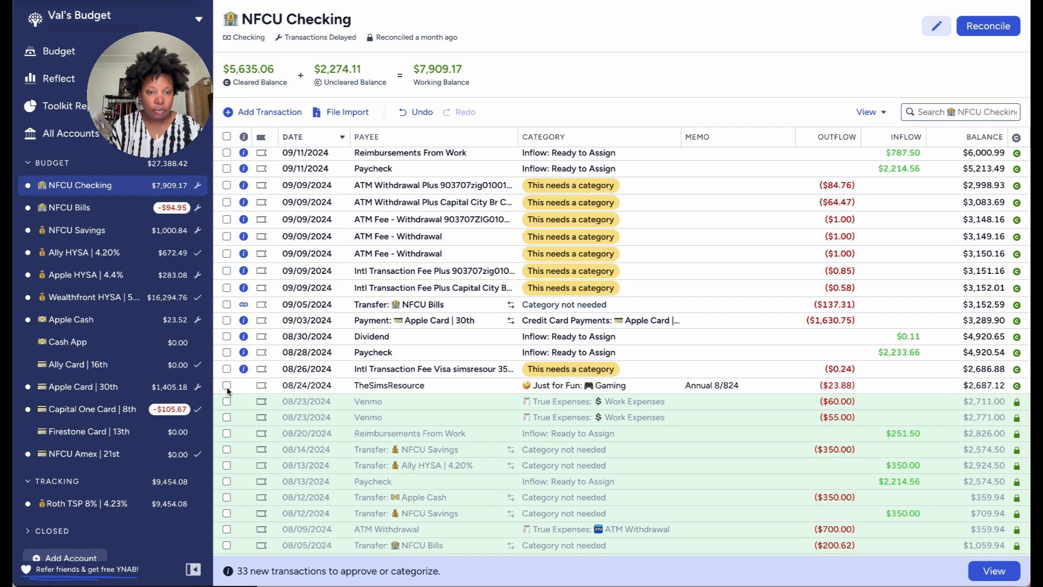
# - Categorize the 08/26/2024 simsresour international transaction fee as Work Expenses under True Expenses and approve it
pyautogui.scroll(1, 227, 391)
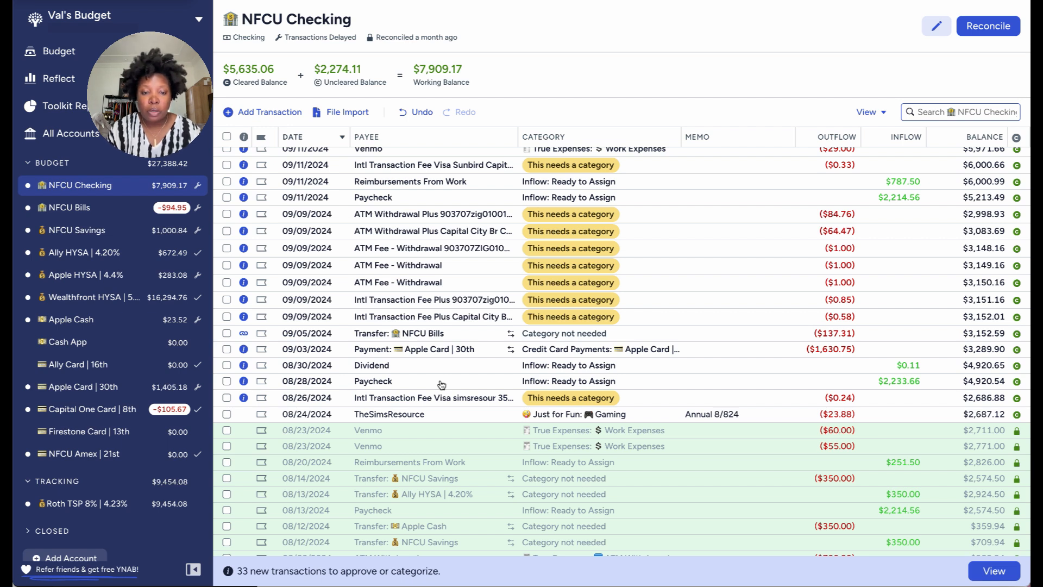
pyautogui.click(600, 400)
pyautogui.click(600, 400)
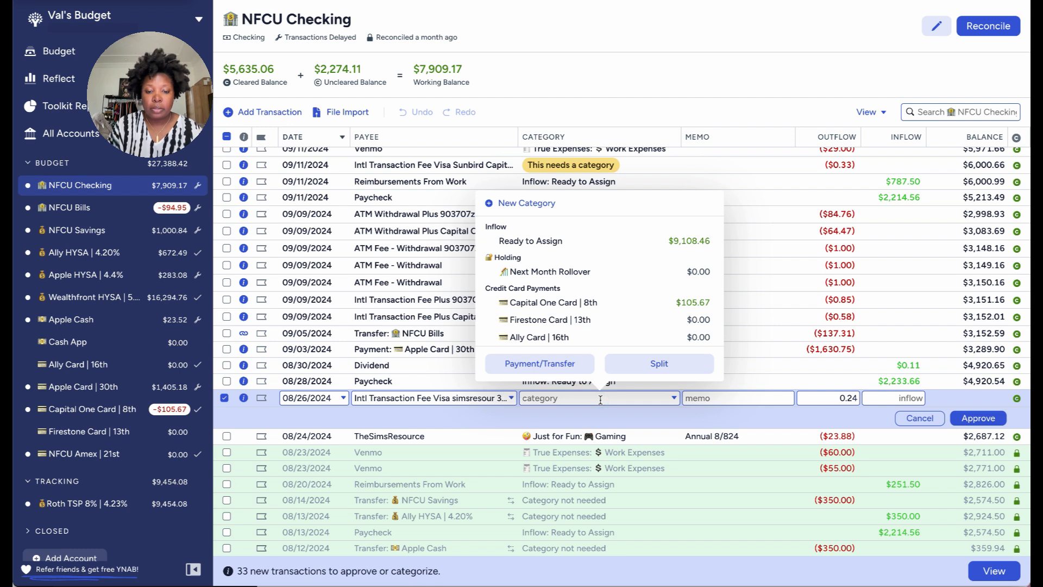
pyautogui.write('wo')
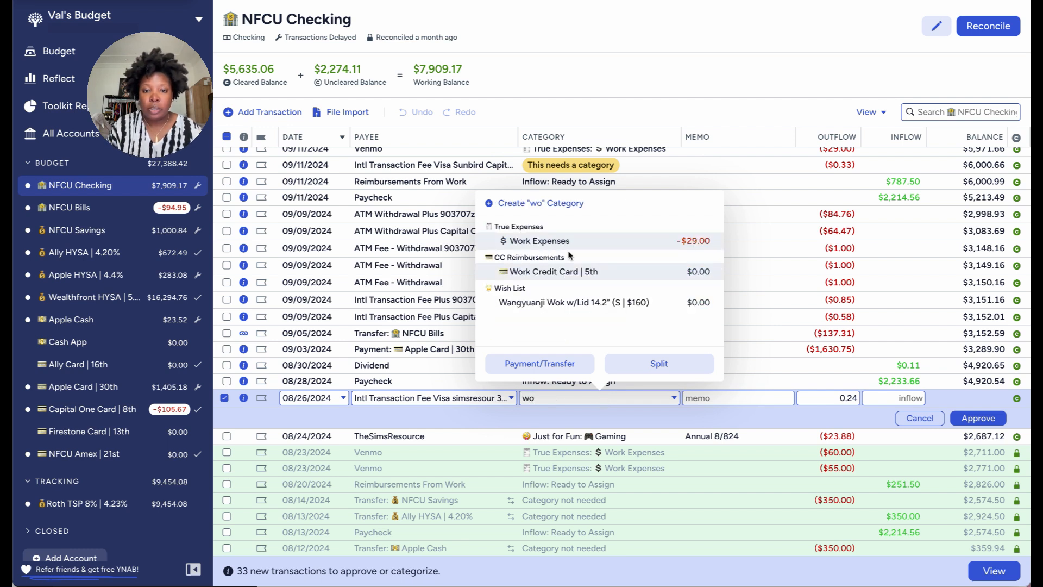
pyautogui.click(558, 245)
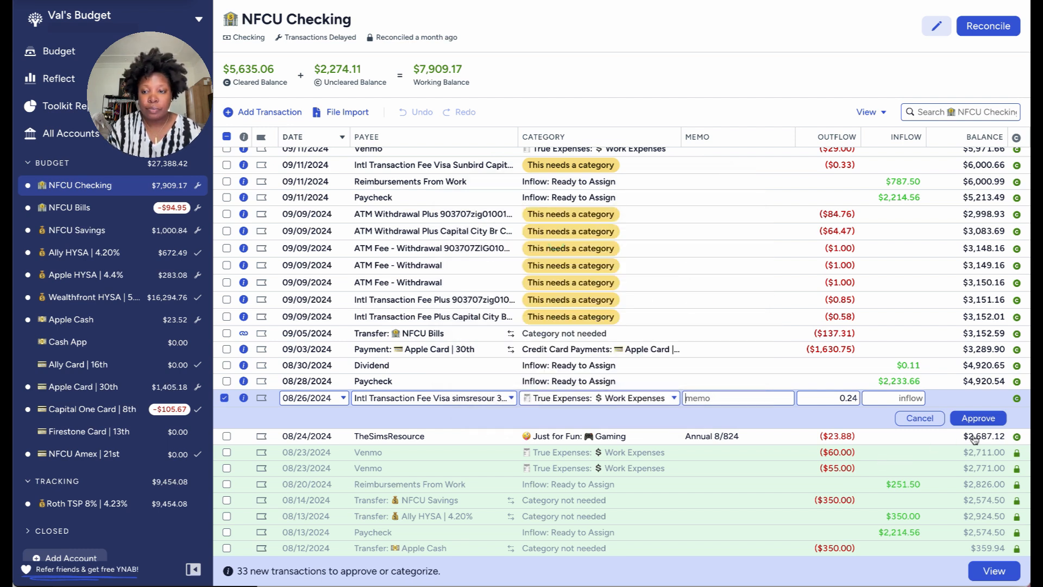
pyautogui.click(979, 418)
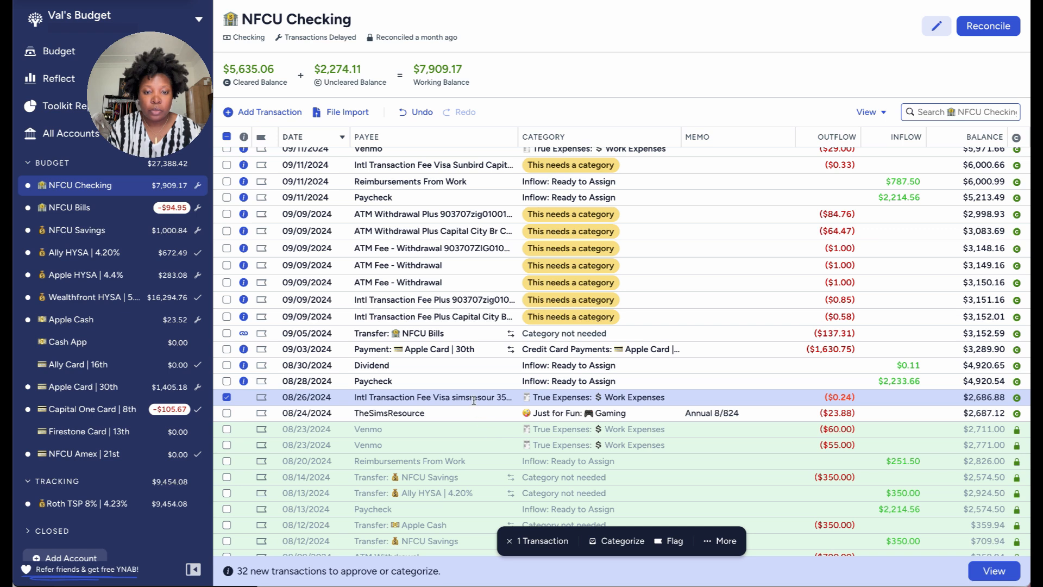
# - Change the category of the 08/26/2024 international fee transaction to Gaming under Just for Fun
pyautogui.click(474, 400)
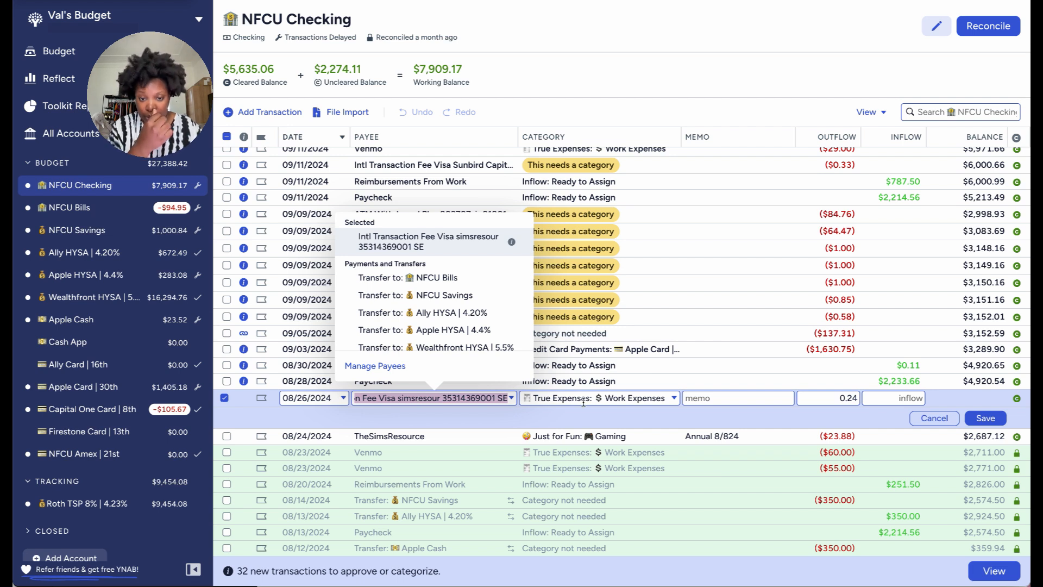
pyautogui.click(666, 396)
pyautogui.write('ga')
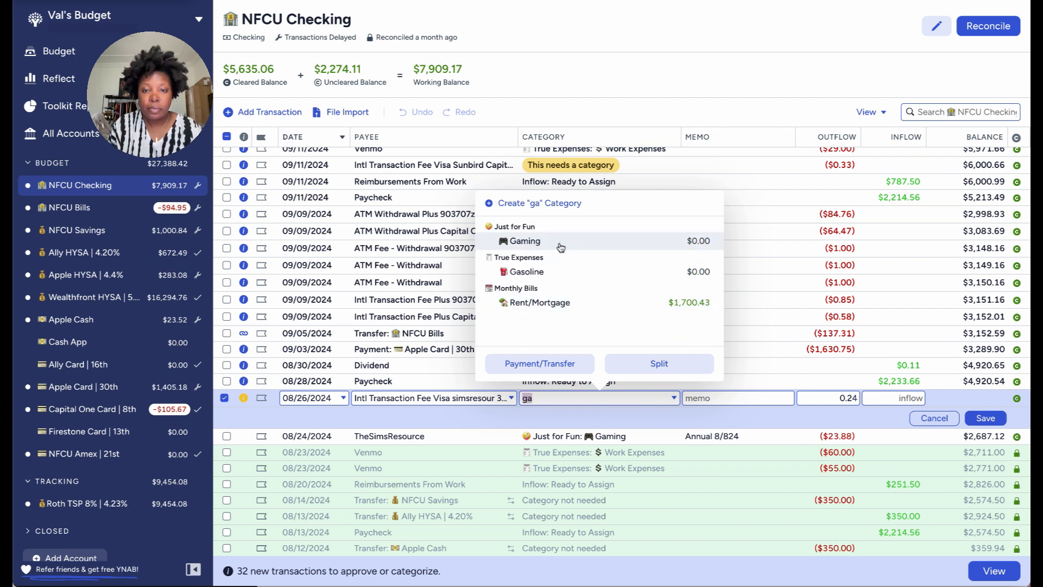
pyautogui.click(560, 245)
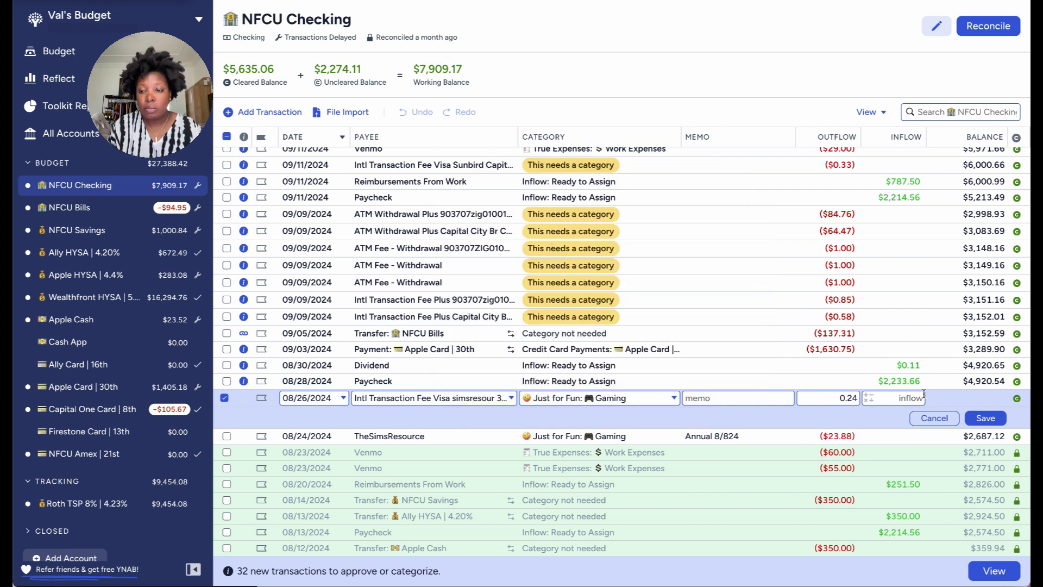
# - Set the 08/26/2024 fee's payee to TheSimsResource and its memo to "Intl Fee", save the transaction and deselect it
pyautogui.click(461, 395)
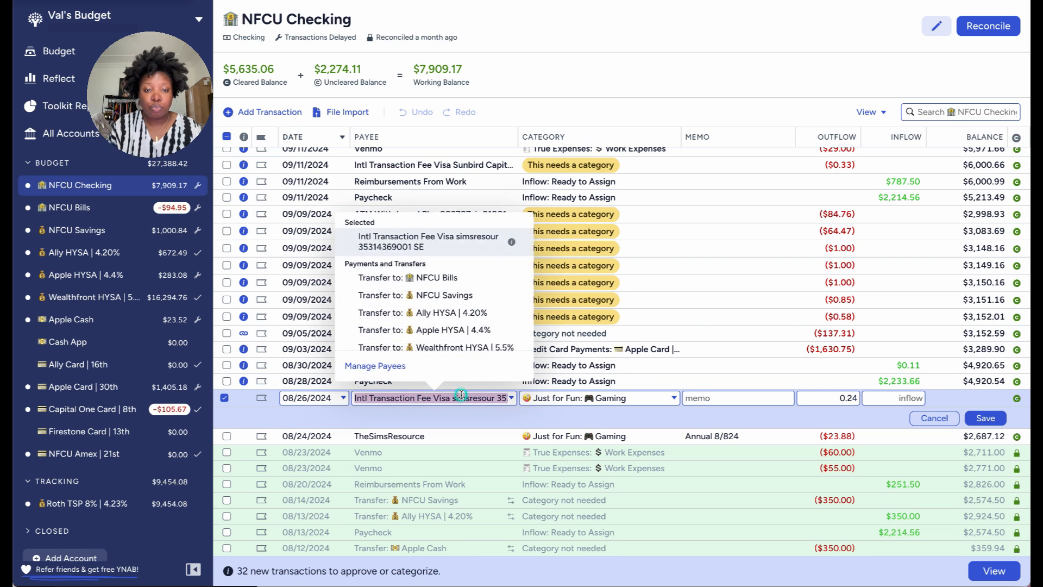
pyautogui.write('Th')
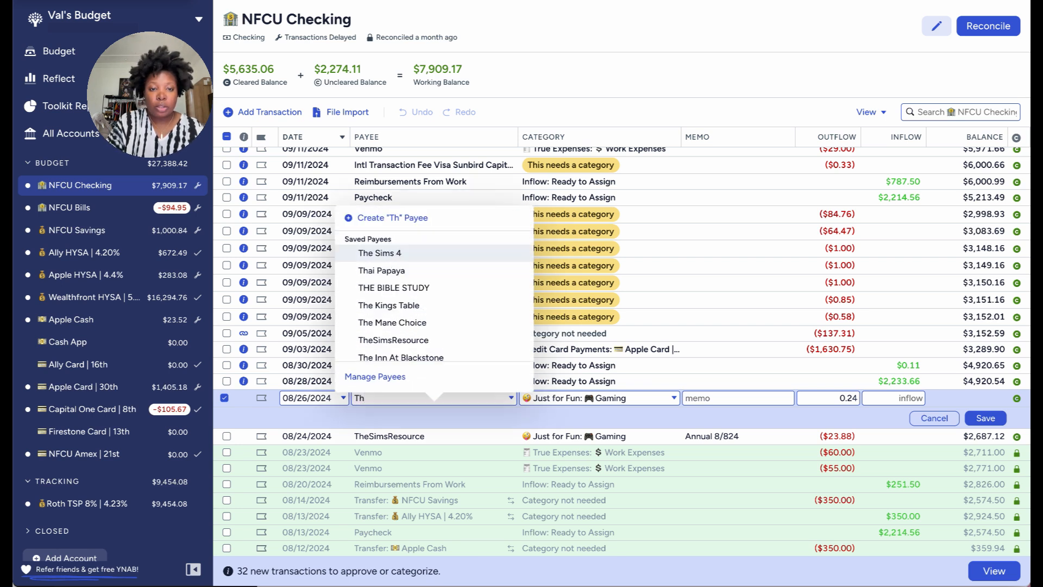
pyautogui.click(403, 341)
pyautogui.click(713, 399)
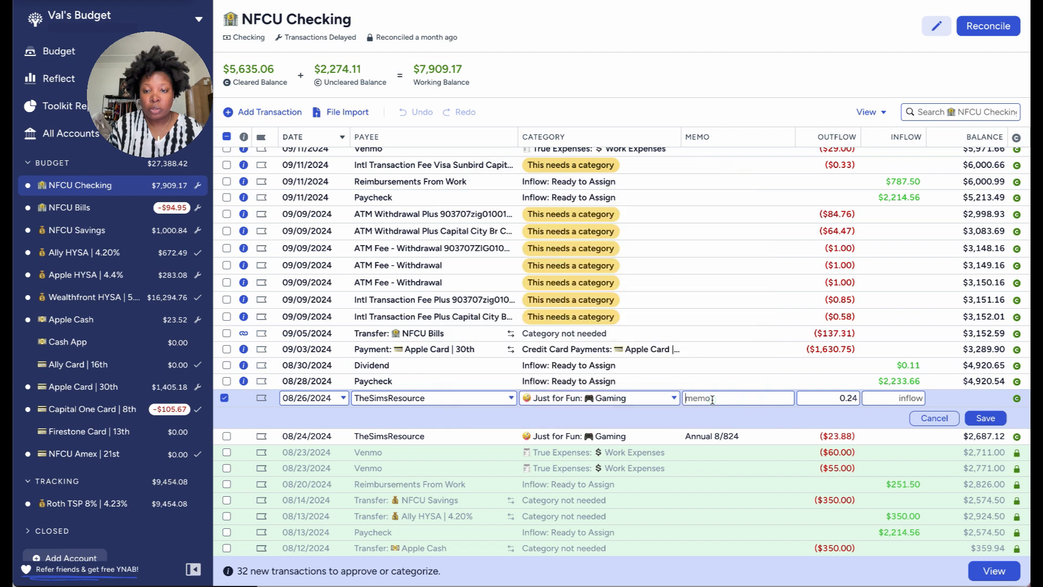
pyautogui.write('Int')
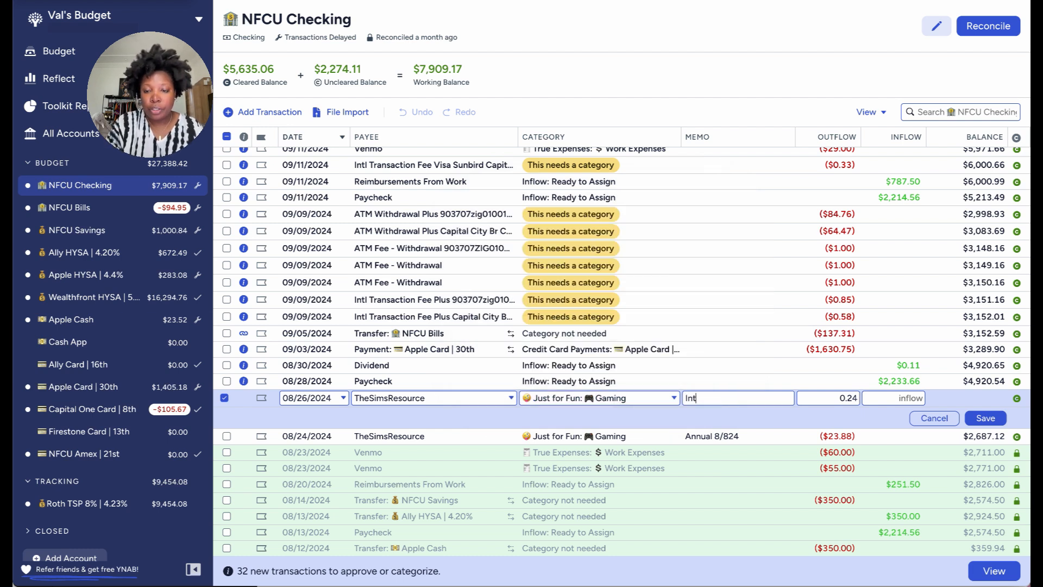
pyautogui.write('l Fee')
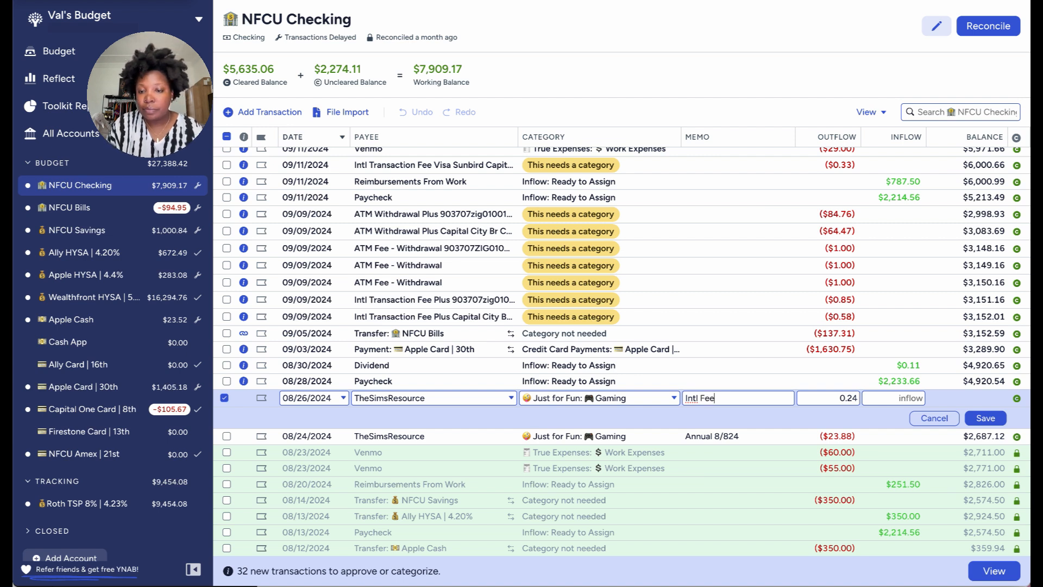
pyautogui.click(981, 419)
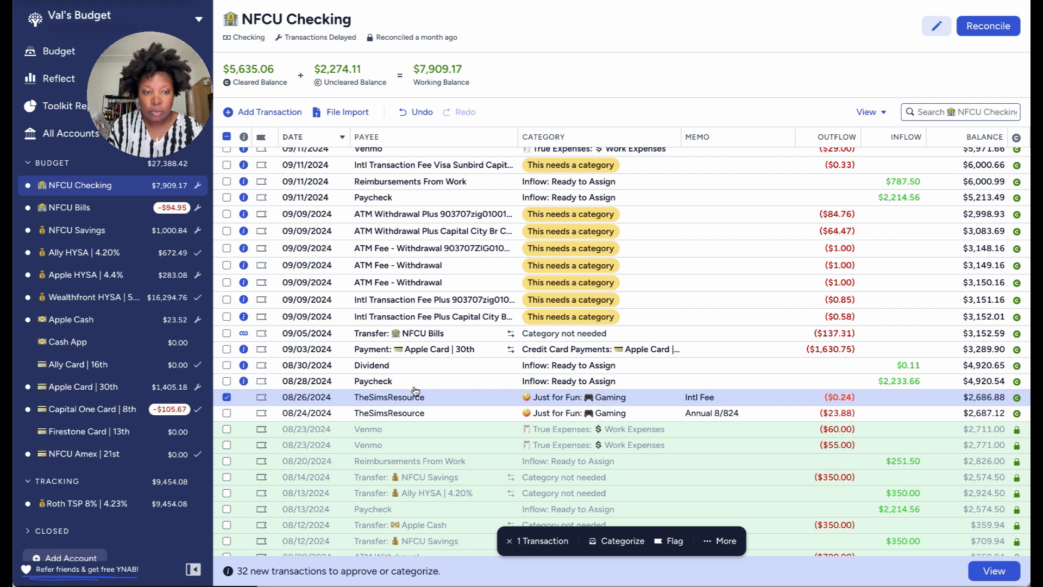
pyautogui.click(227, 397)
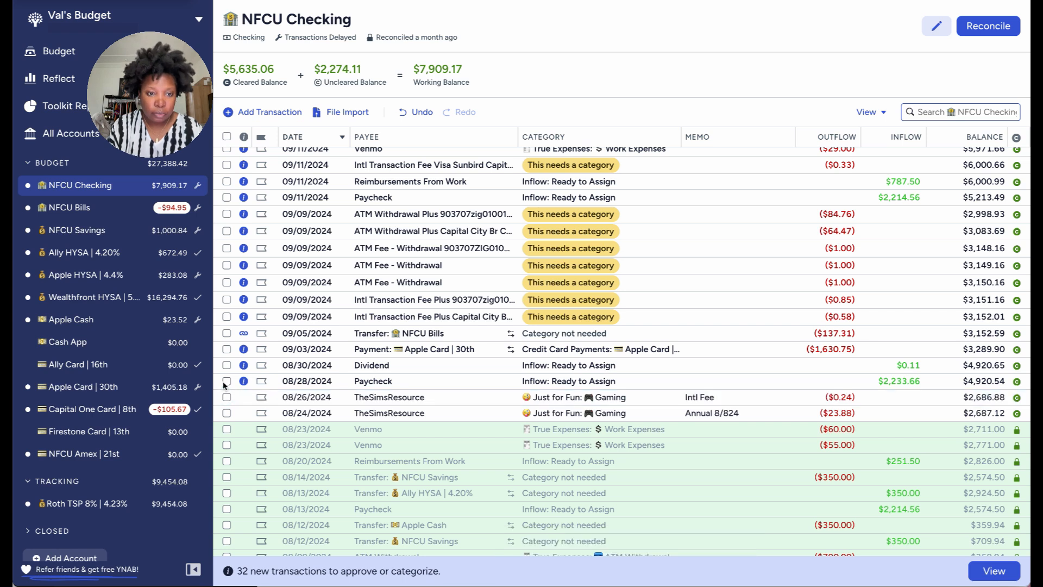
# - Approve the 08/28/2024 Paycheck and 08/30/2024 Dividend transactions, leaving only the 09/03/2024 Apple Card payment selected
pyautogui.click(226, 381)
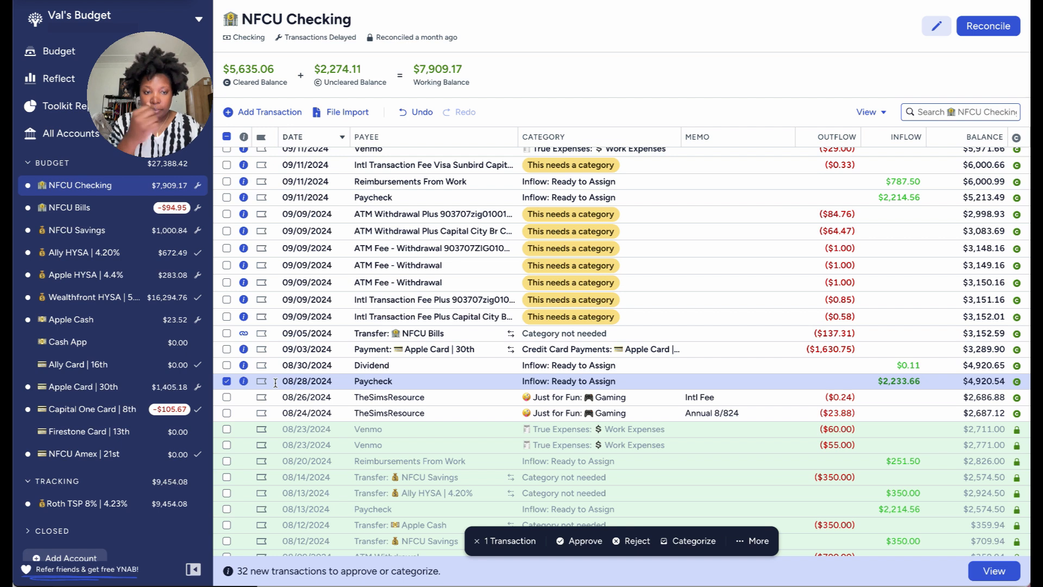
pyautogui.press('a')
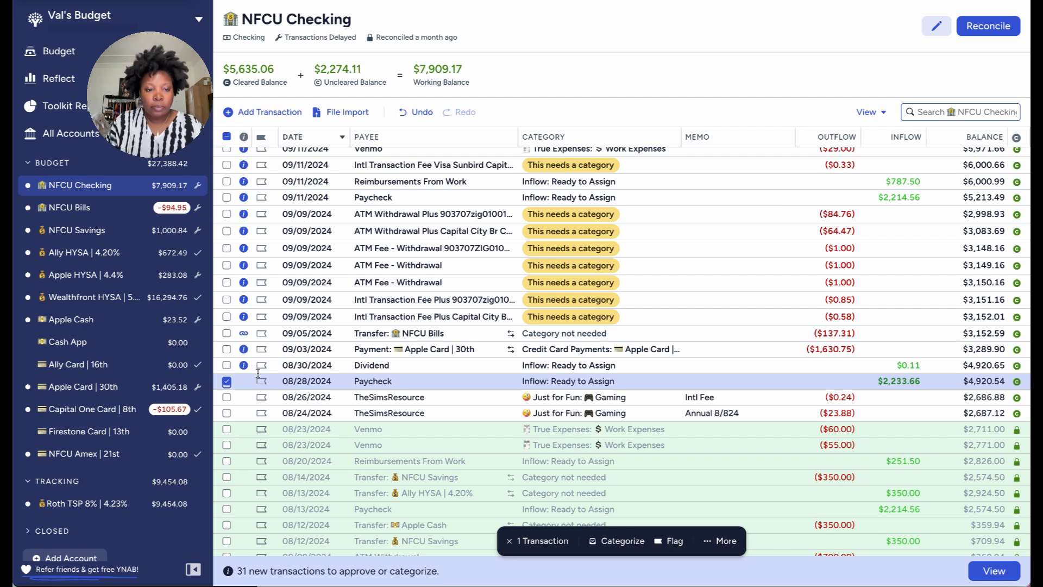
pyautogui.click(228, 382)
pyautogui.click(227, 365)
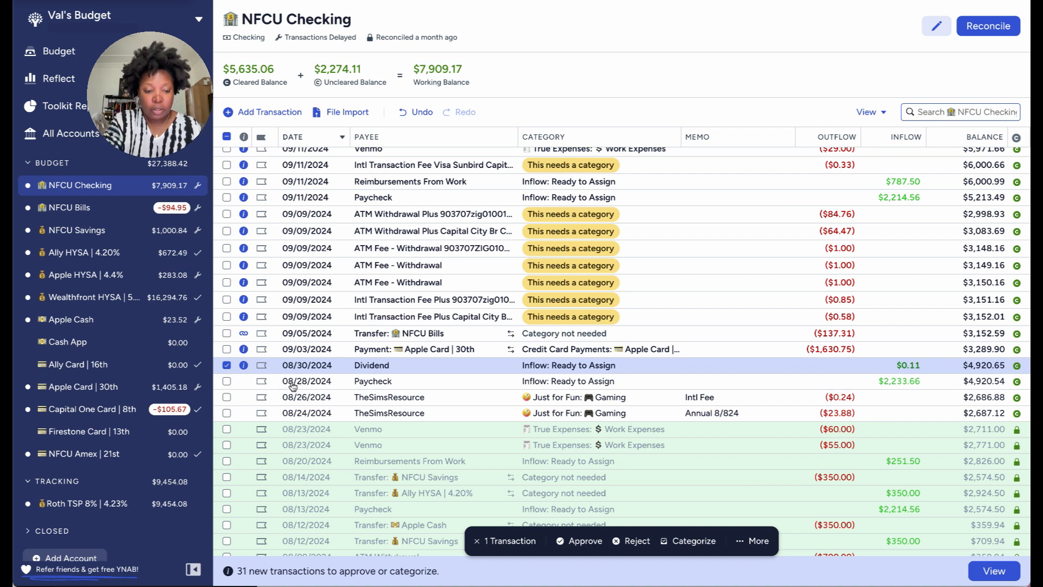
pyautogui.click(228, 350)
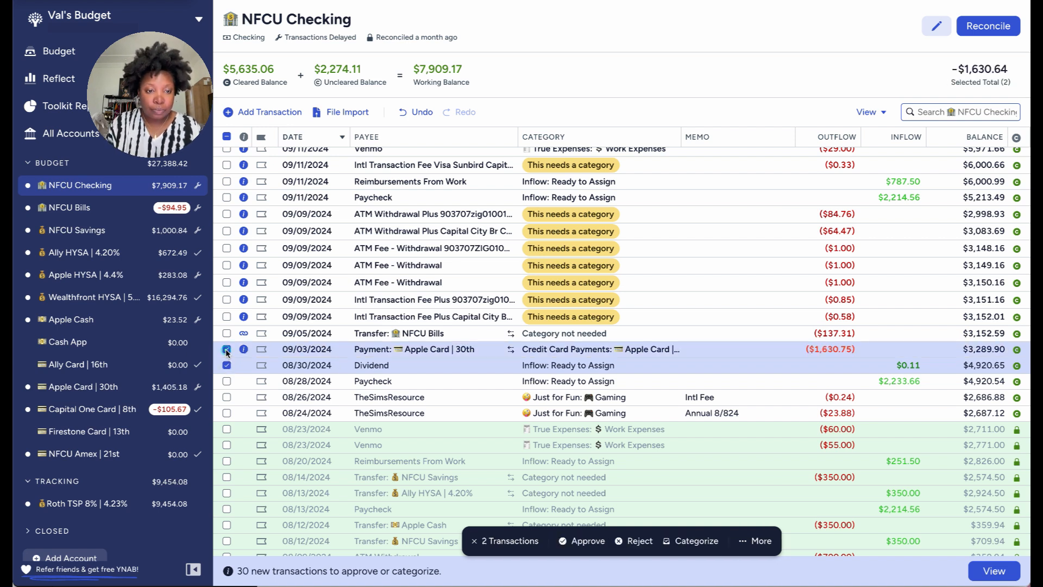
pyautogui.click(227, 366)
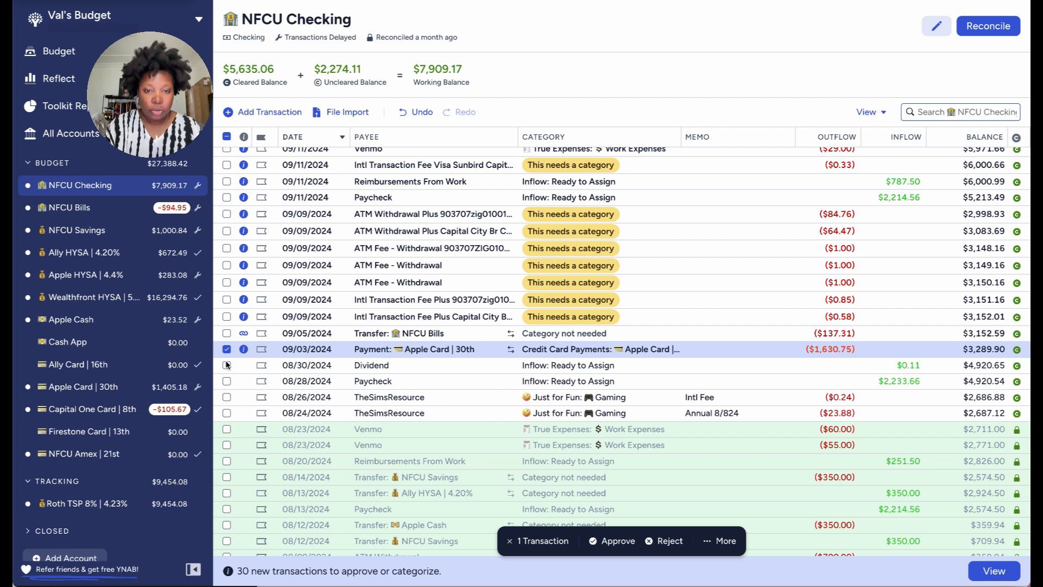
# - Change the 09/03/2024 Apple Card payment's payee to a transfer to Apple Cash and approve the transaction
pyautogui.click(405, 349)
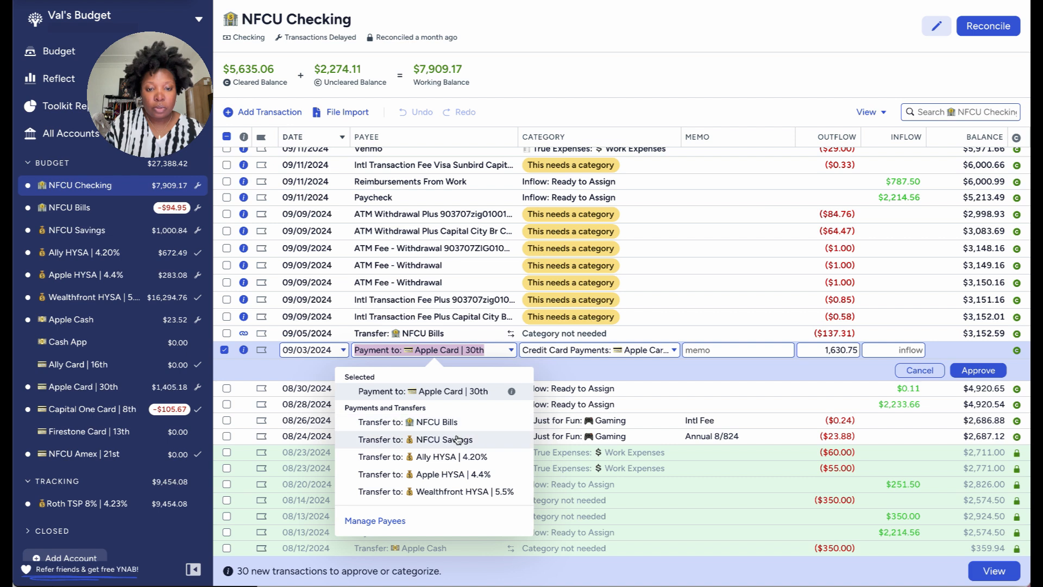
pyautogui.scroll(-1, 449, 446)
pyautogui.click(449, 478)
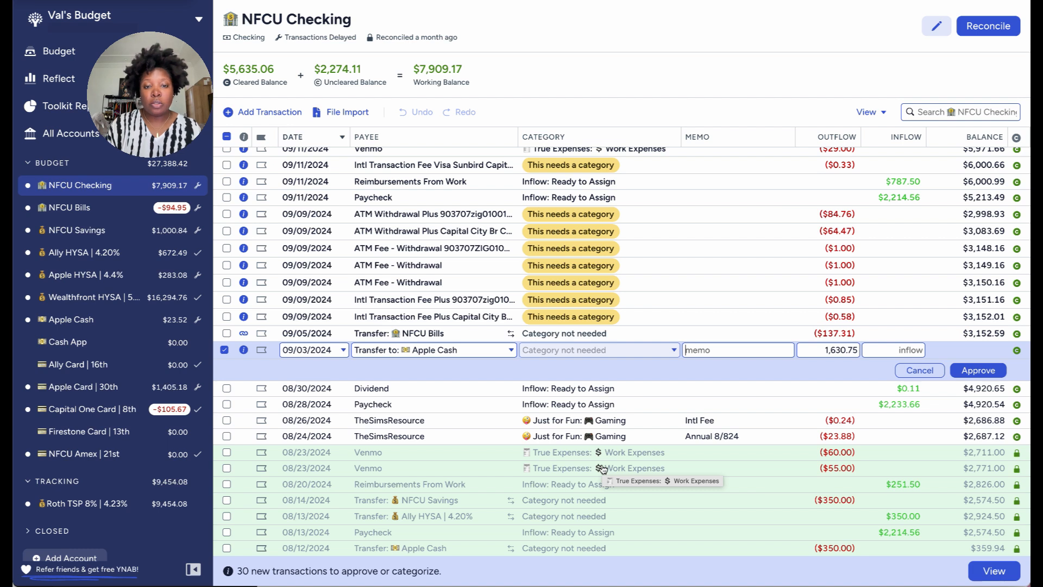
pyautogui.click(976, 371)
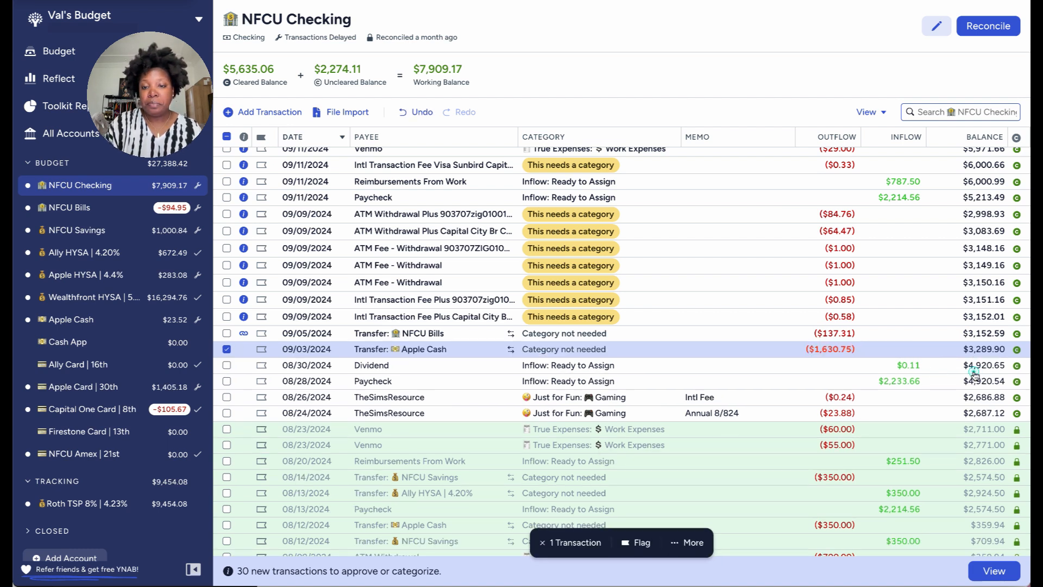
# - Approve the matched 09/05/2024 transfer to NFCU Bills, leaving the 09/03/2024 Apple Cash transfer deselected
pyautogui.click(227, 349)
pyautogui.click(226, 333)
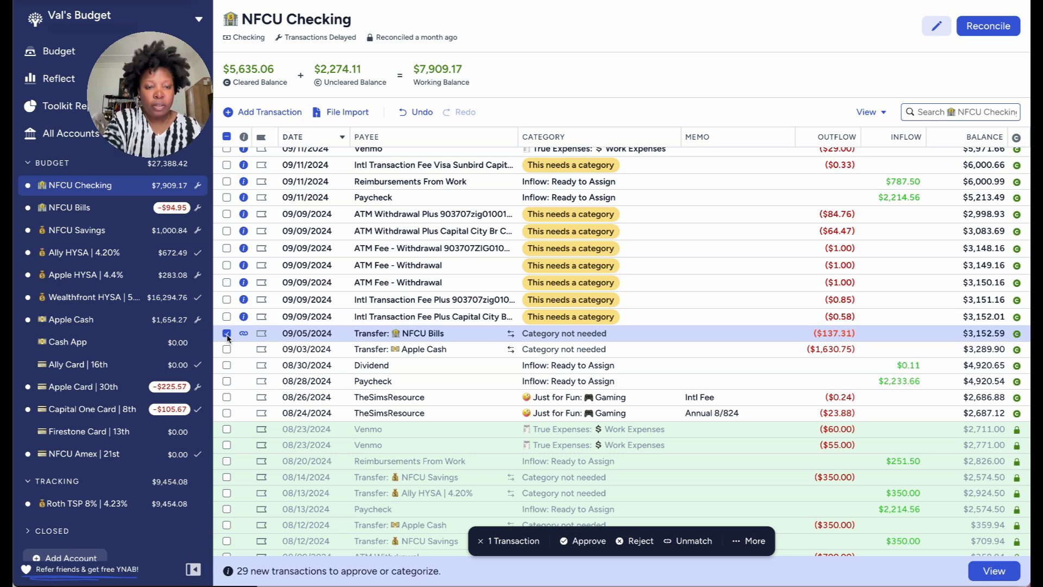
pyautogui.press('a')
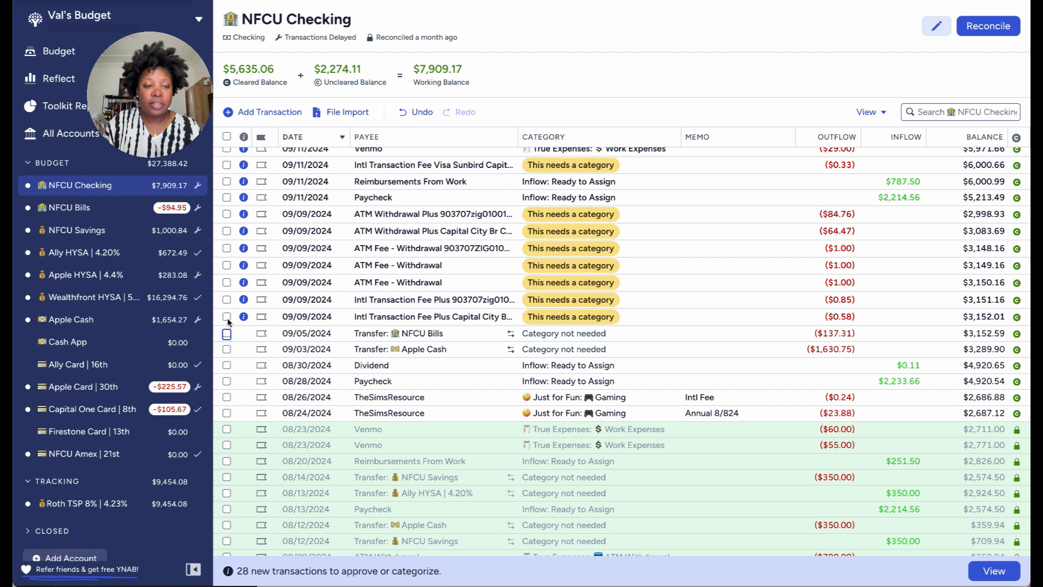
# - Set the $0.58 fee of 09/09/2024 to payee International Transaction Fee and category Work Expenses under True Expenses, and approve it
pyautogui.click(227, 317)
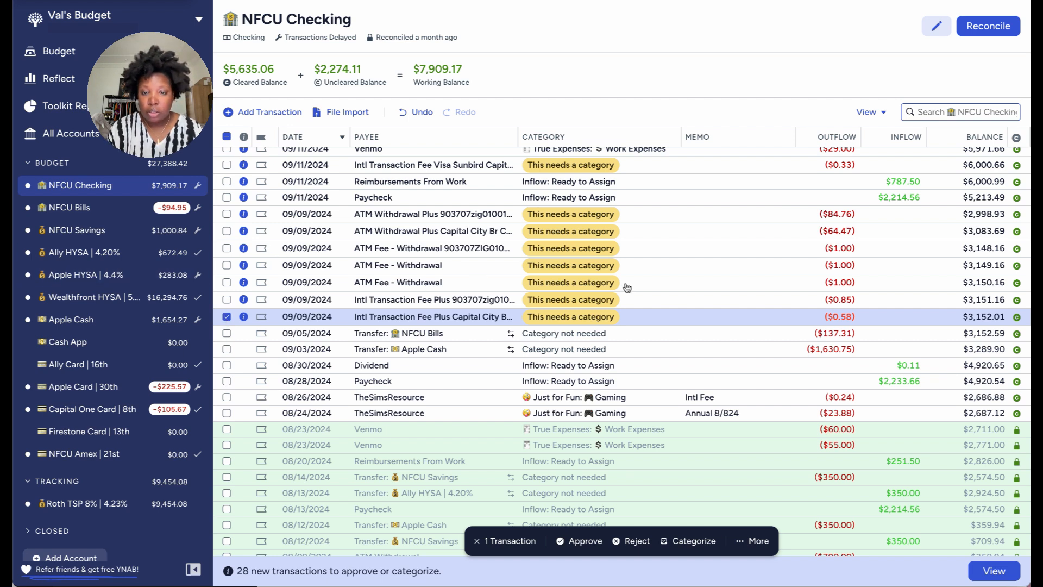
pyautogui.click(445, 316)
pyautogui.write('inter')
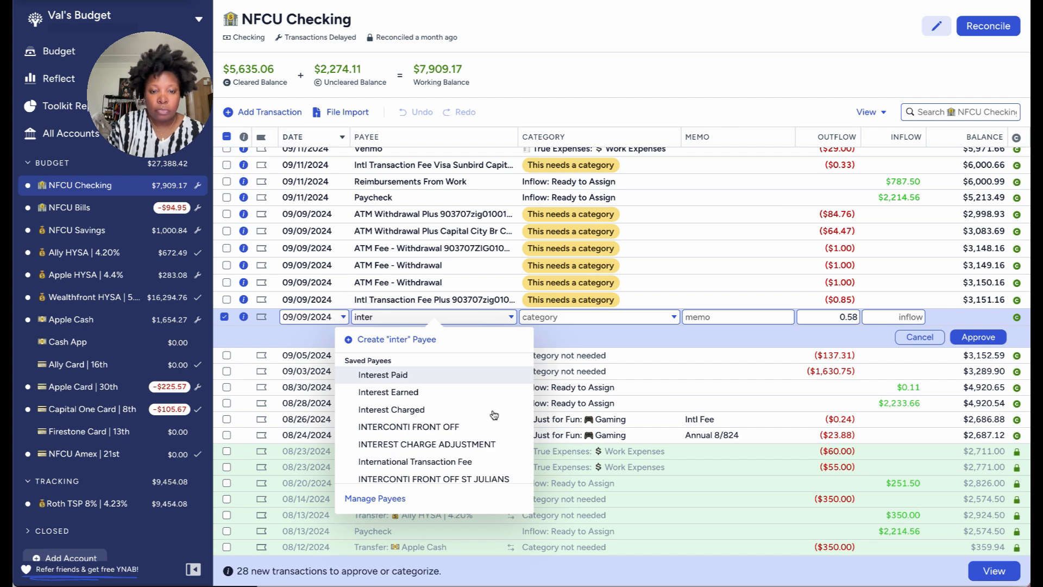
pyautogui.click(465, 461)
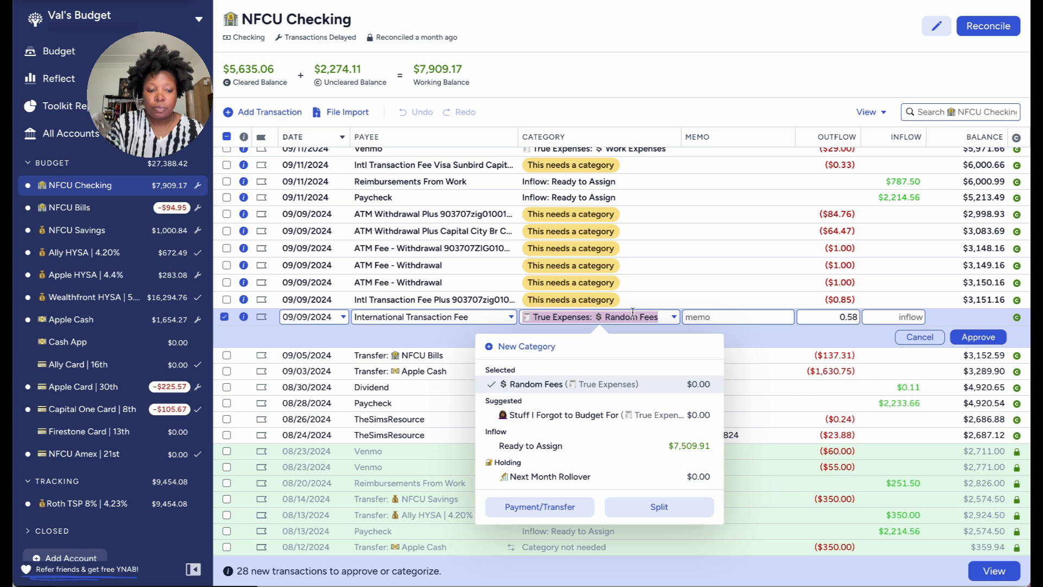
pyautogui.write('w')
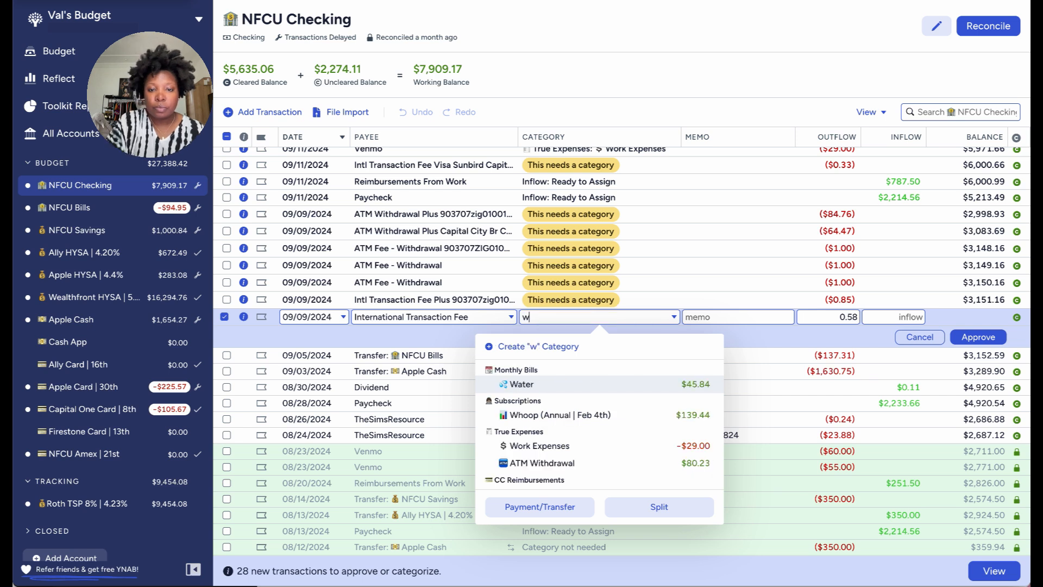
pyautogui.click(579, 445)
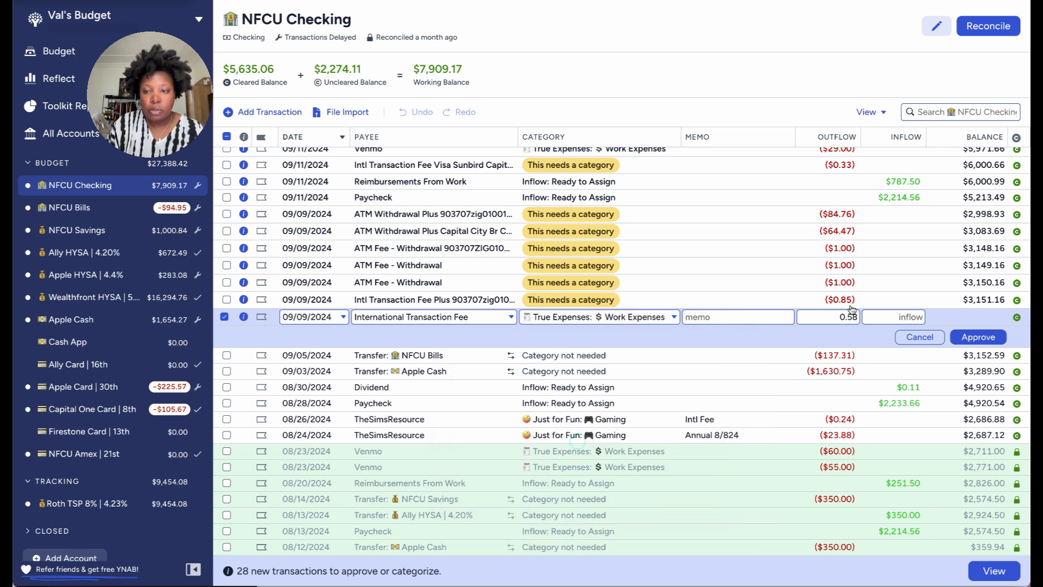
pyautogui.click(963, 337)
# - Change the $0.85 fee's payee on 09/09/2024 to International Transaction Fee, keep the Work Expenses category, approve it and deselect it
pyautogui.click(470, 300)
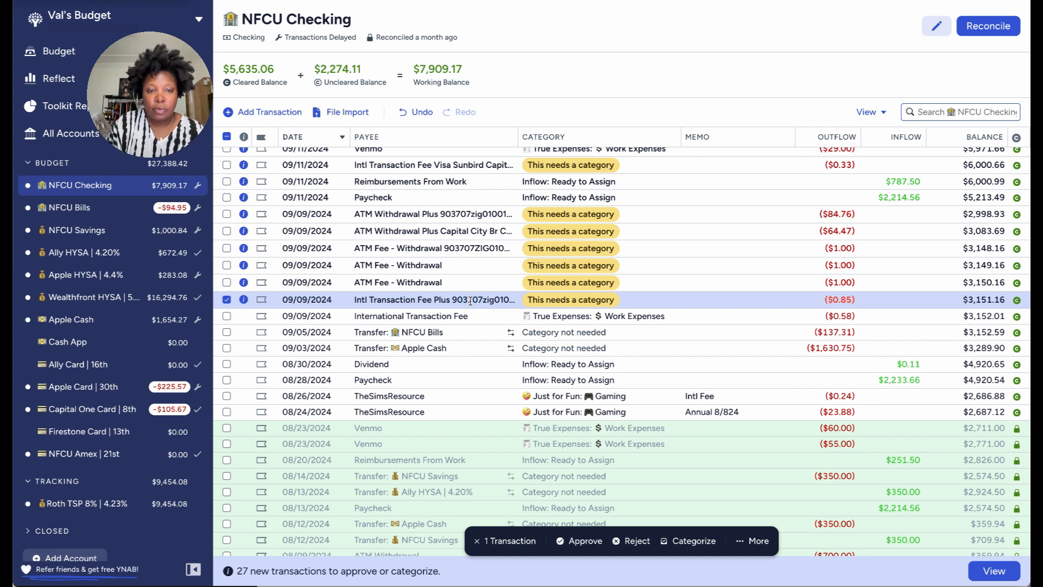
pyautogui.click(471, 300)
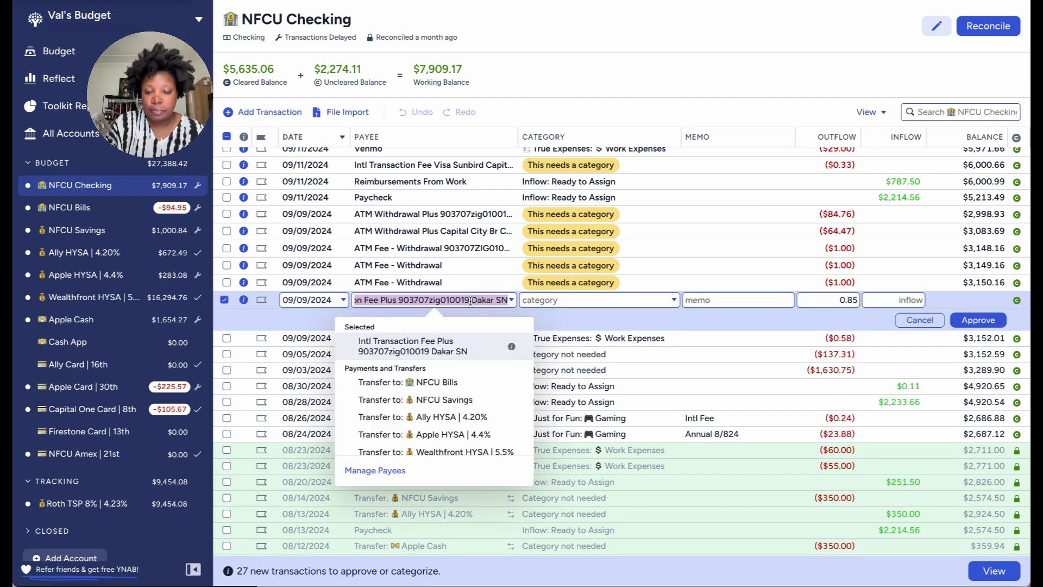
pyautogui.write('inter')
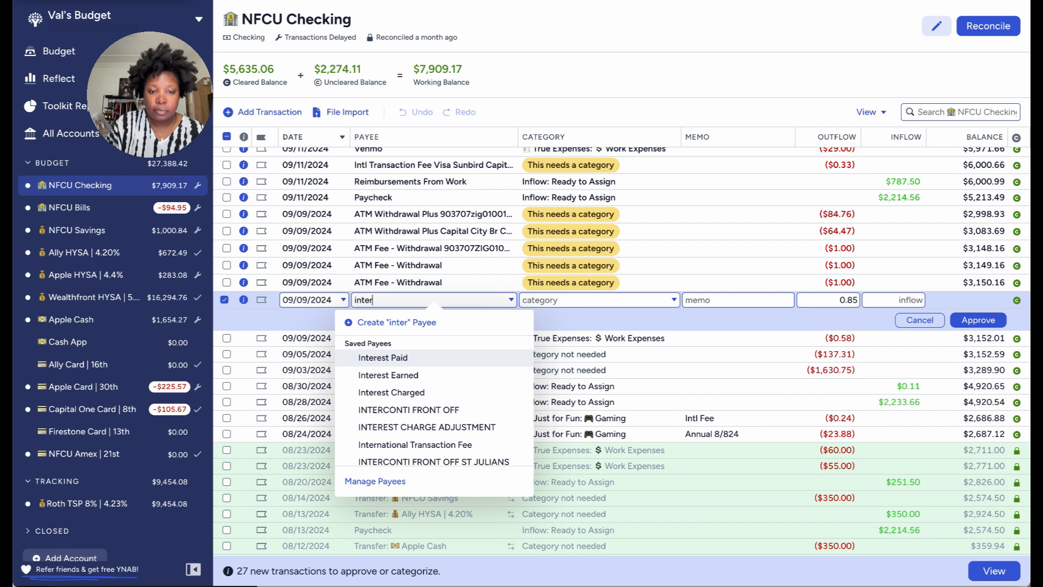
pyautogui.click(444, 444)
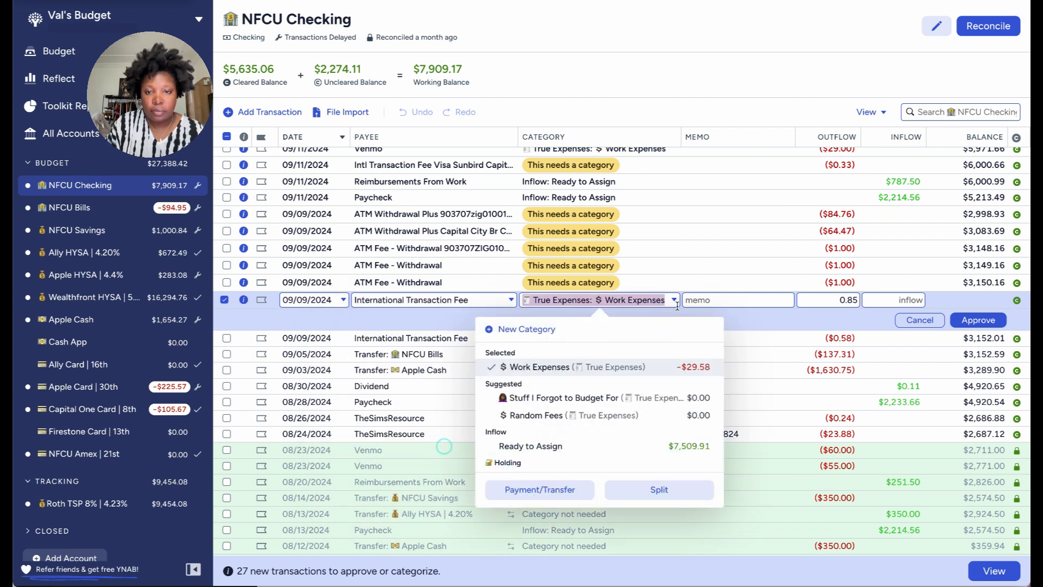
pyautogui.click(976, 323)
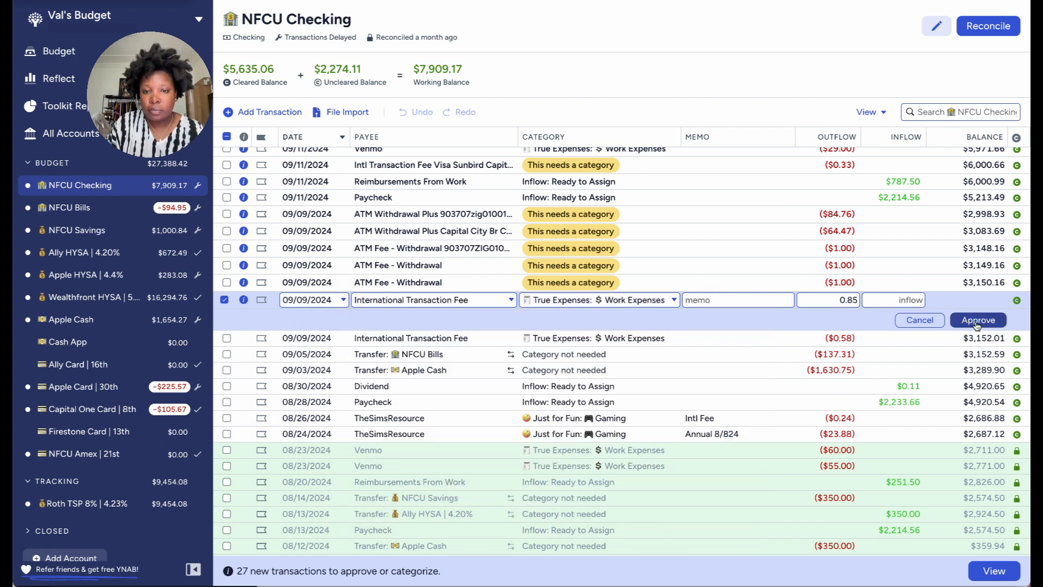
pyautogui.click(228, 302)
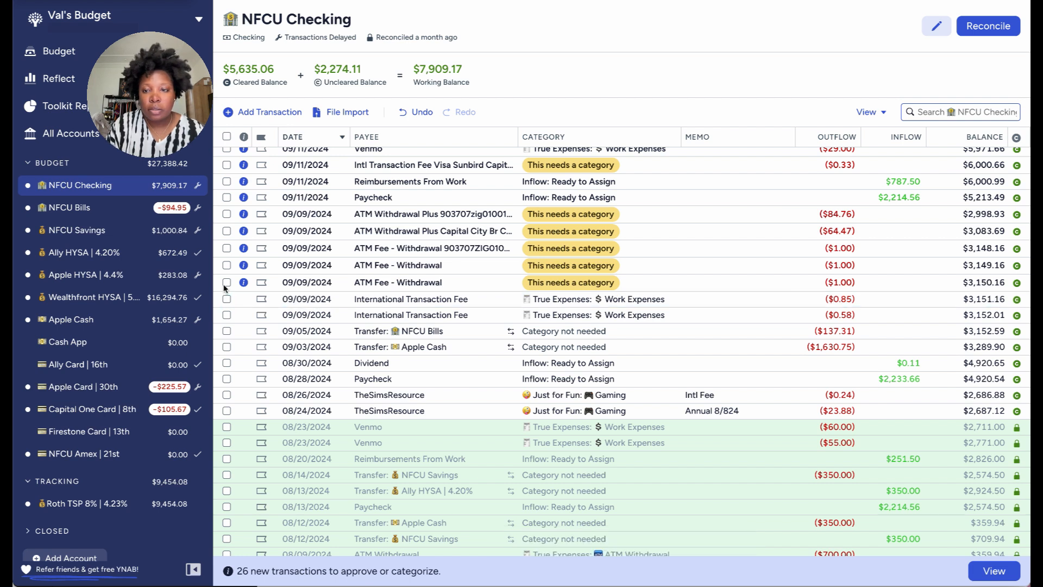
# - Categorize the earliest-listed unapproved 09/09/2024 ATM Fee - Withdrawal, just above the international fees, as Work Expenses and approve it
pyautogui.click(392, 278)
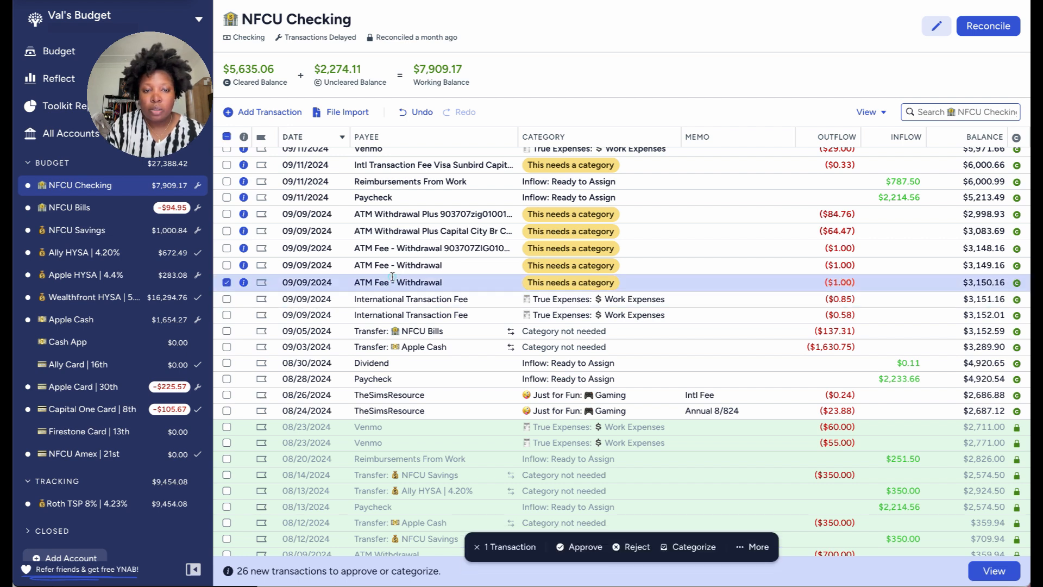
pyautogui.click(393, 278)
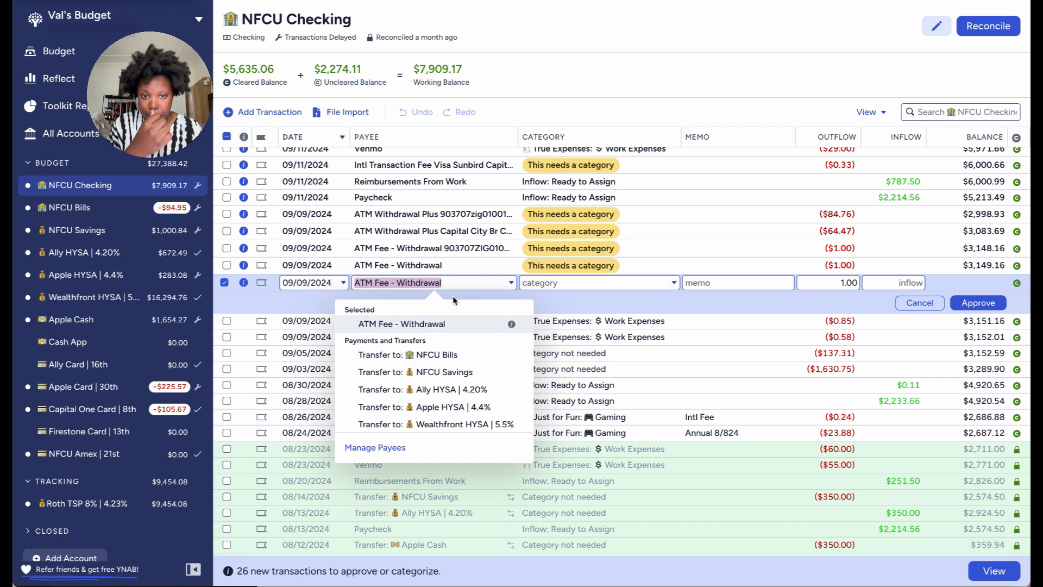
pyautogui.click(584, 284)
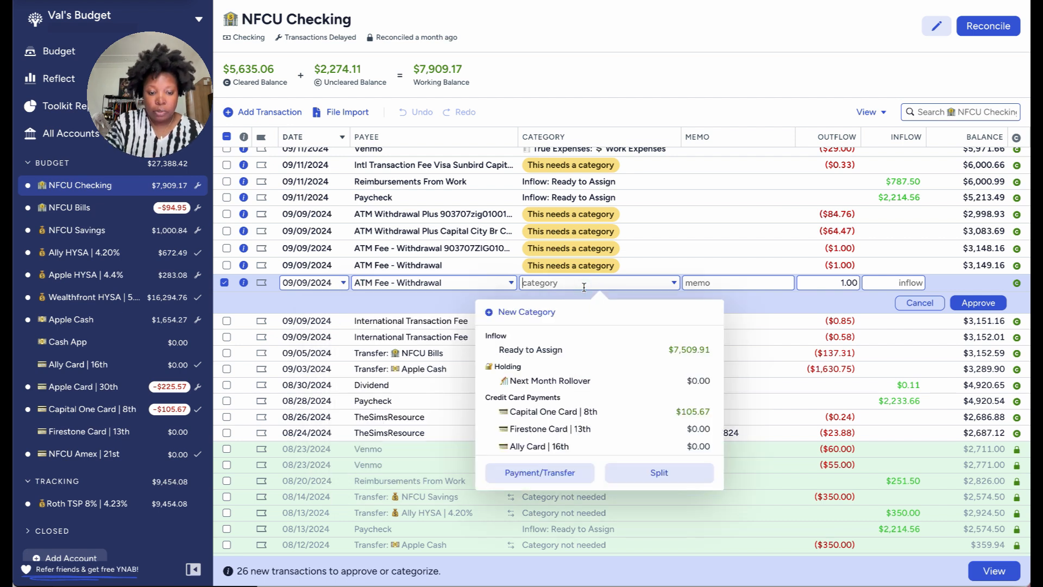
pyautogui.write('wo')
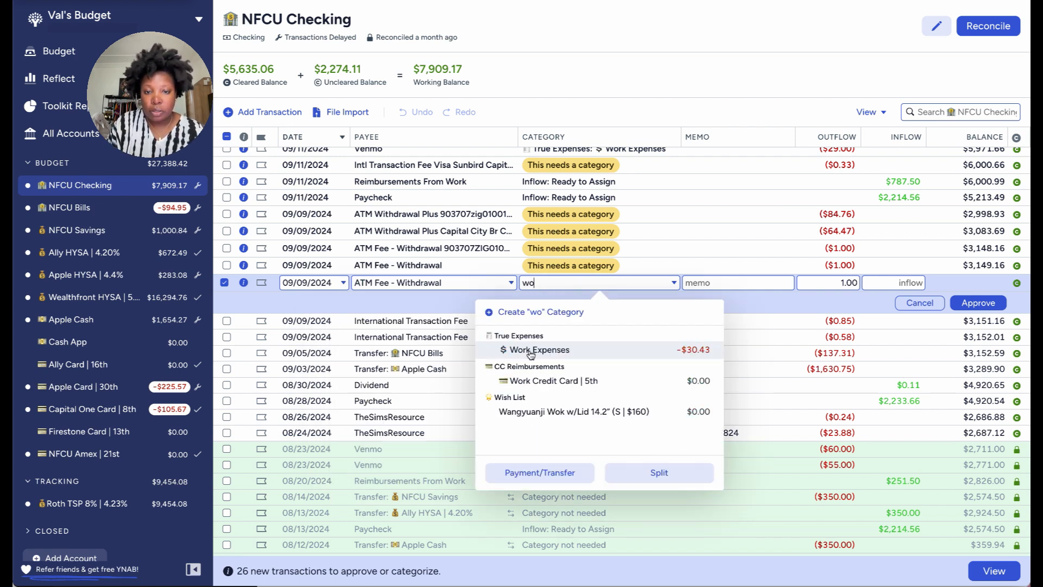
pyautogui.click(531, 353)
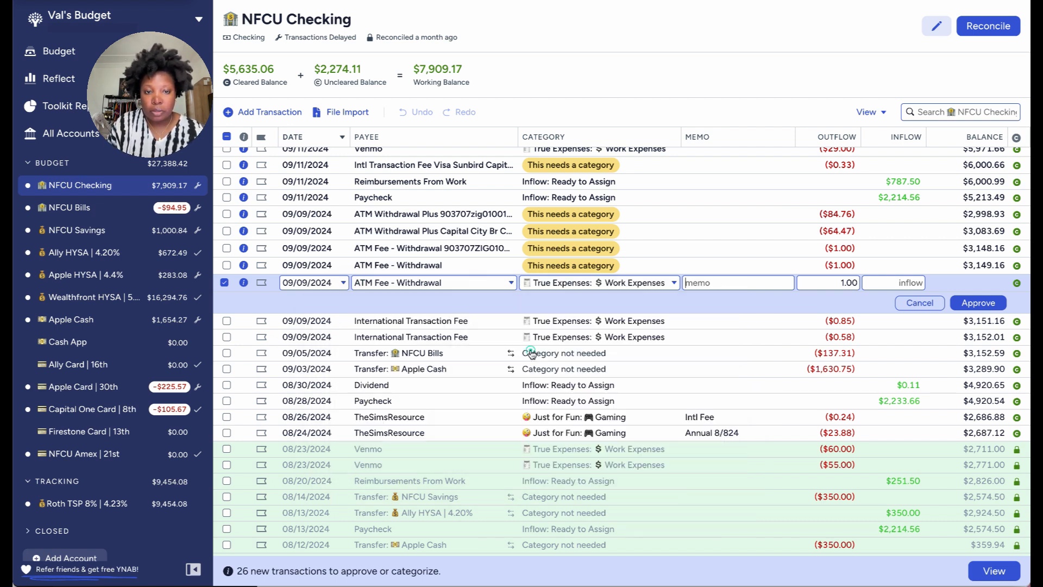
pyautogui.click(967, 305)
# - Assign Work Expenses to the second 09/09/2024 ATM Fee - Withdrawal, approve the transaction and deselect it
pyautogui.click(593, 265)
pyautogui.click(593, 265)
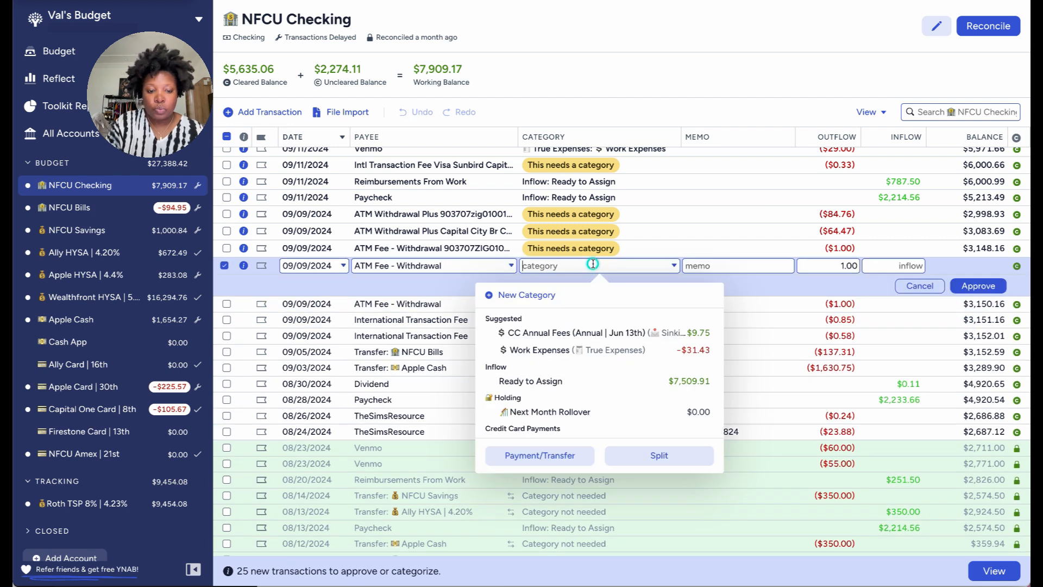
pyautogui.write('wo')
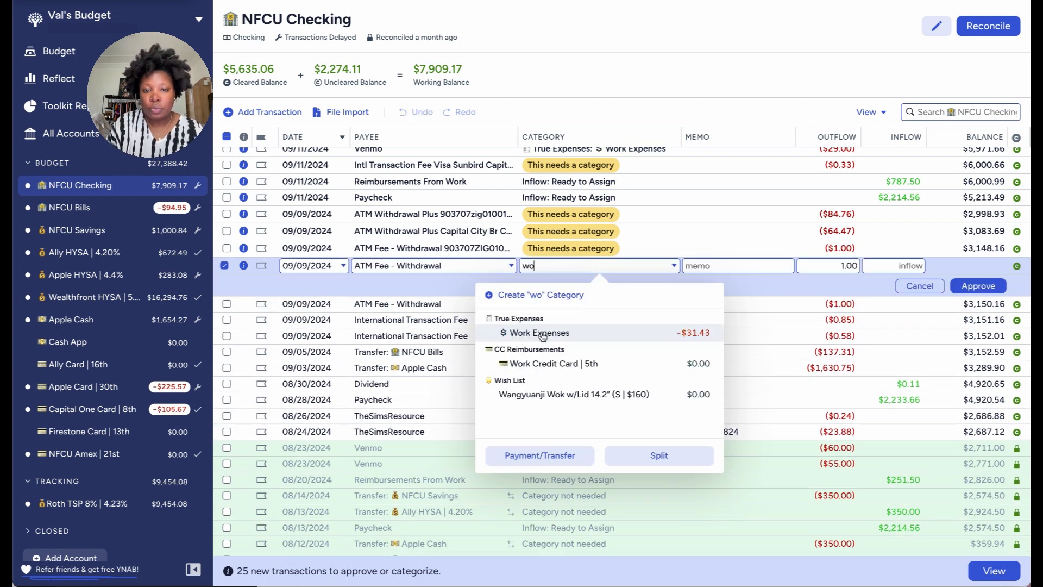
pyautogui.click(542, 334)
pyautogui.click(983, 286)
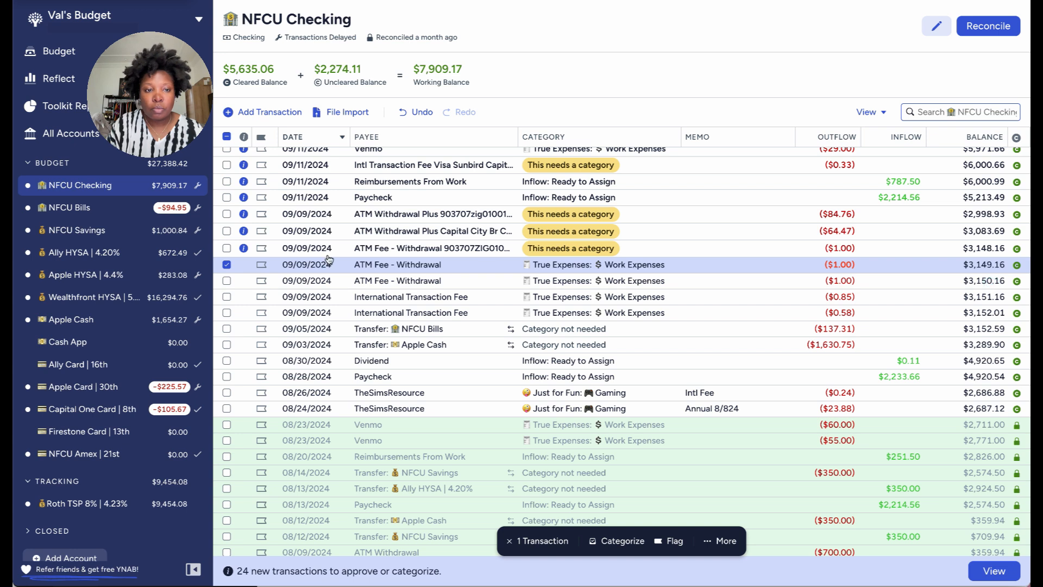
pyautogui.click(226, 265)
pyautogui.click(227, 248)
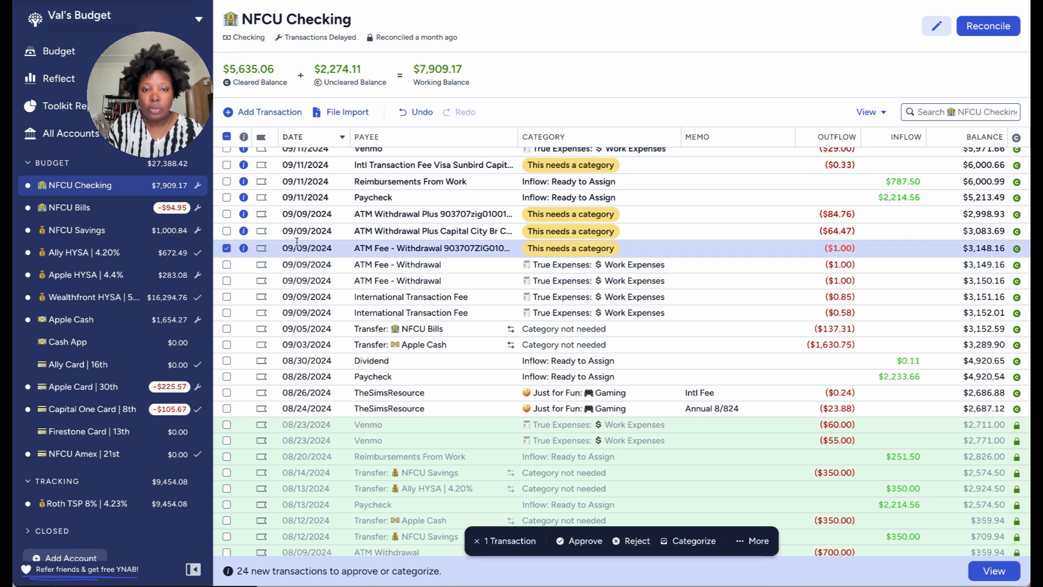
pyautogui.scroll(1, 415, 268)
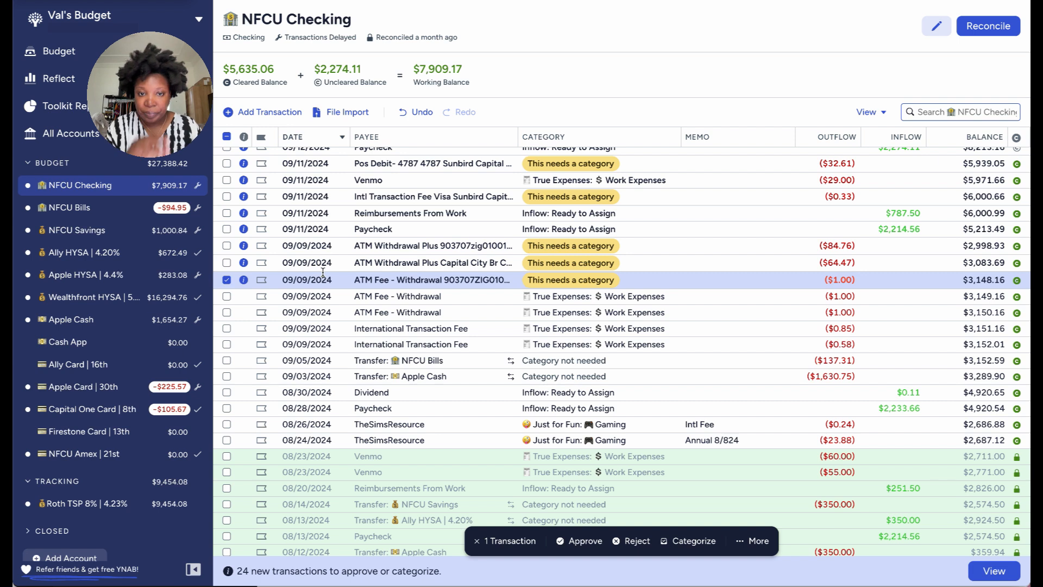
pyautogui.click(227, 280)
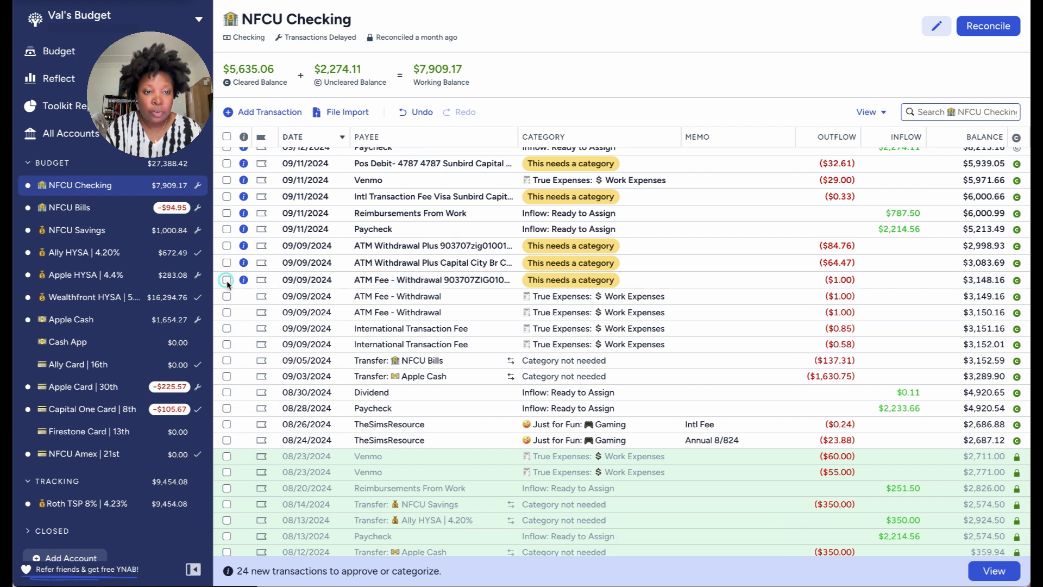
pyautogui.click(227, 280)
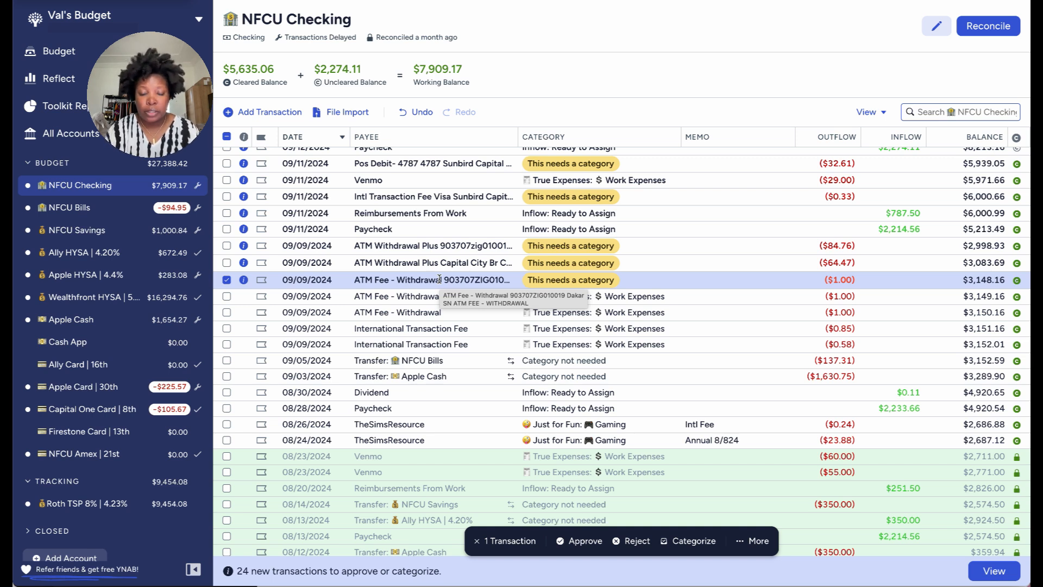
pyautogui.click(228, 284)
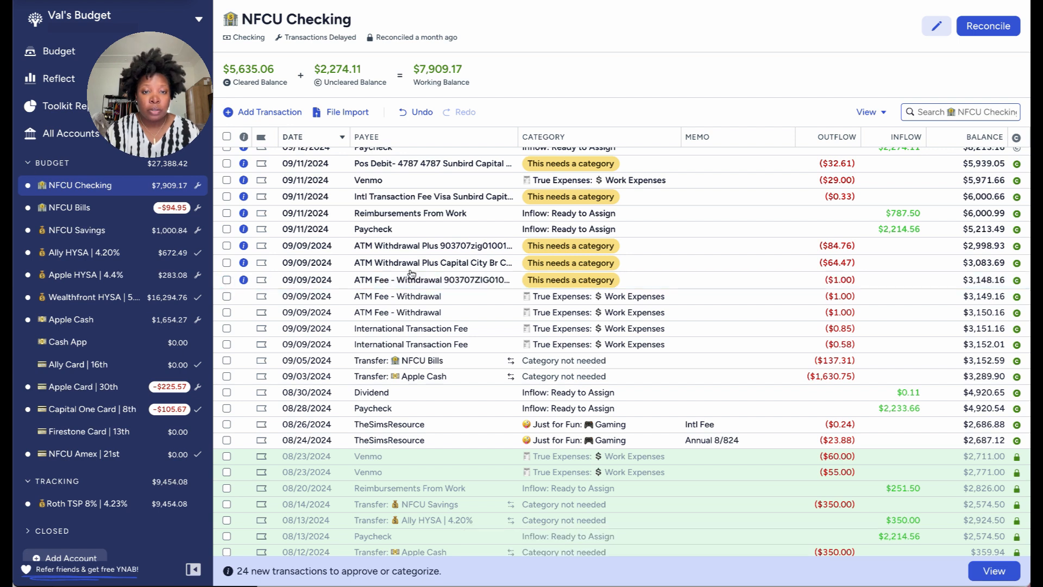
# - Set the $64.47 Capital City withdrawal of 09/09/2024 to payee ATM Withdrawal and category Work Expenses, and approve it
pyautogui.click(443, 263)
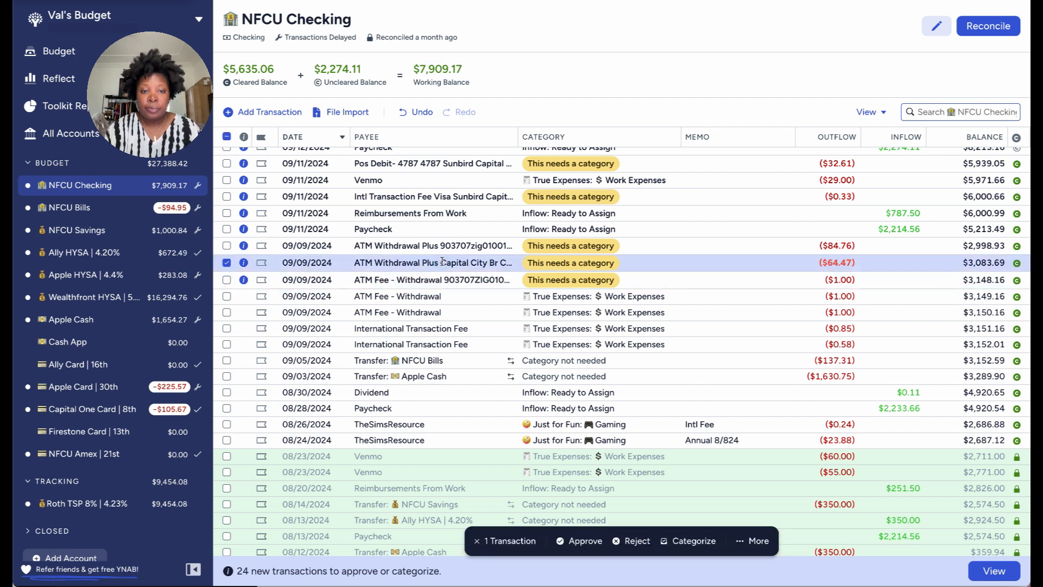
pyautogui.click(443, 262)
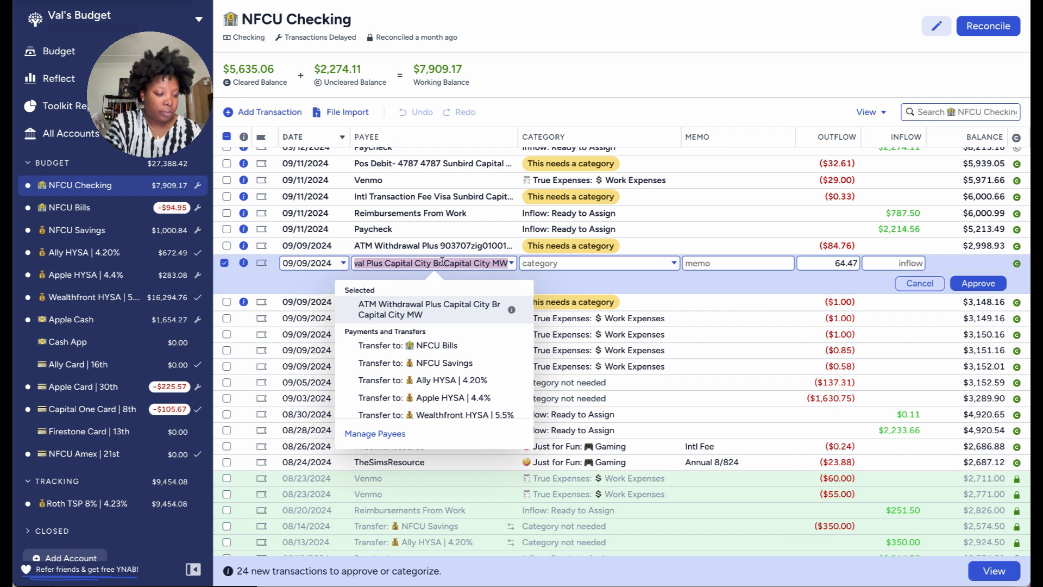
pyautogui.write('at')
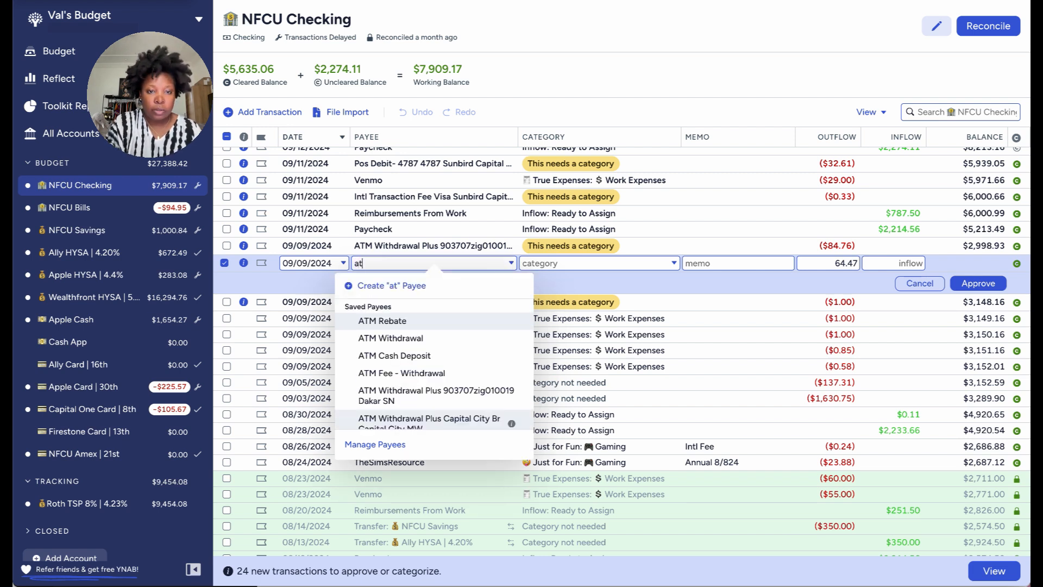
pyautogui.click(446, 338)
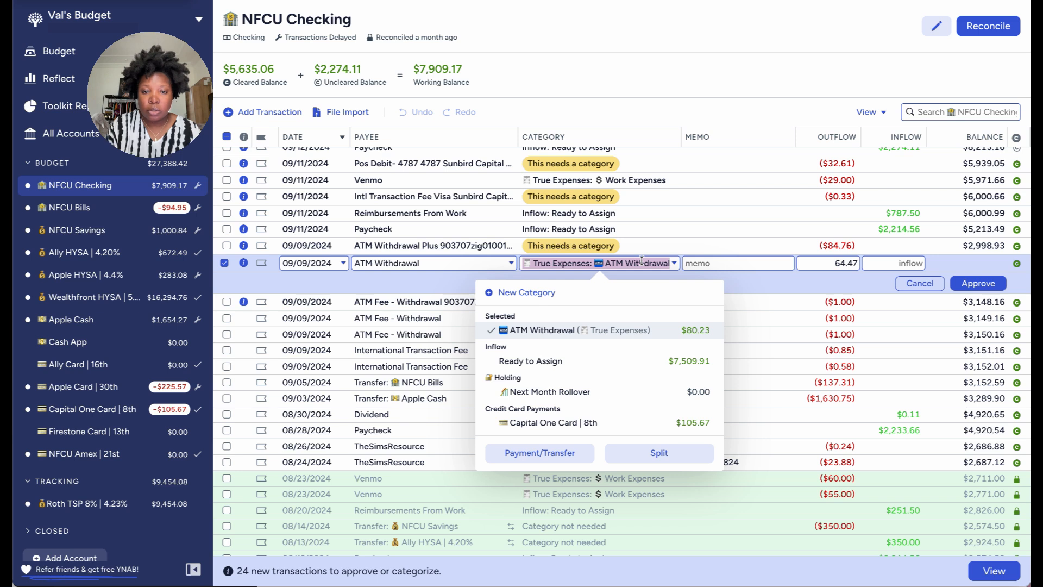
pyautogui.write('wor')
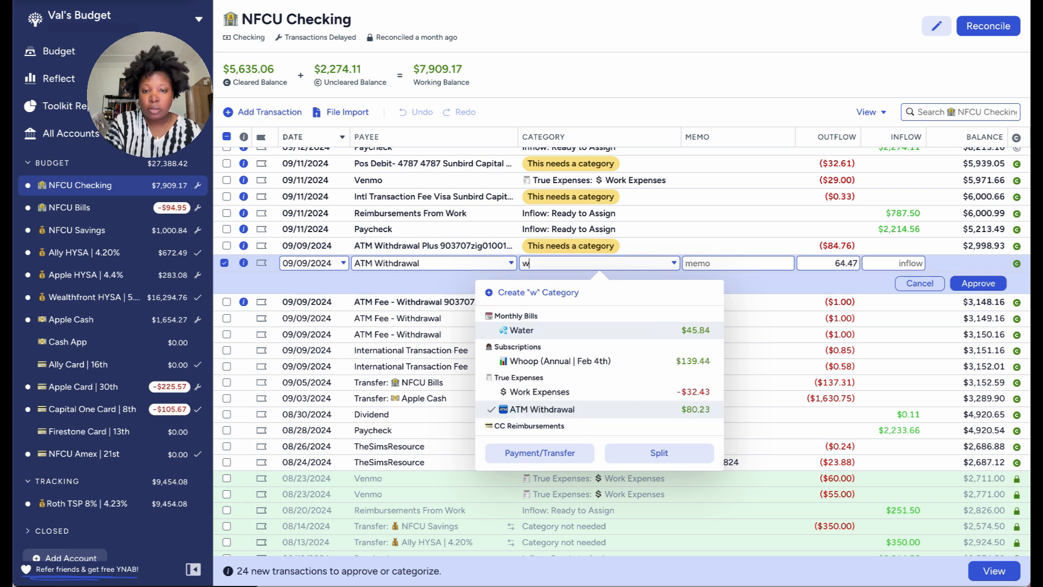
pyautogui.click(578, 331)
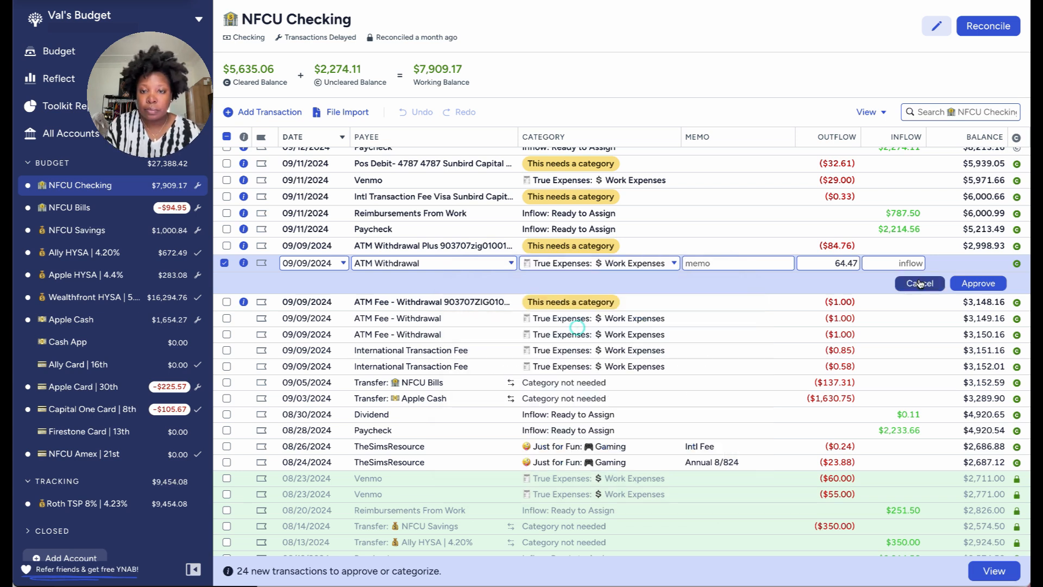
pyautogui.click(970, 284)
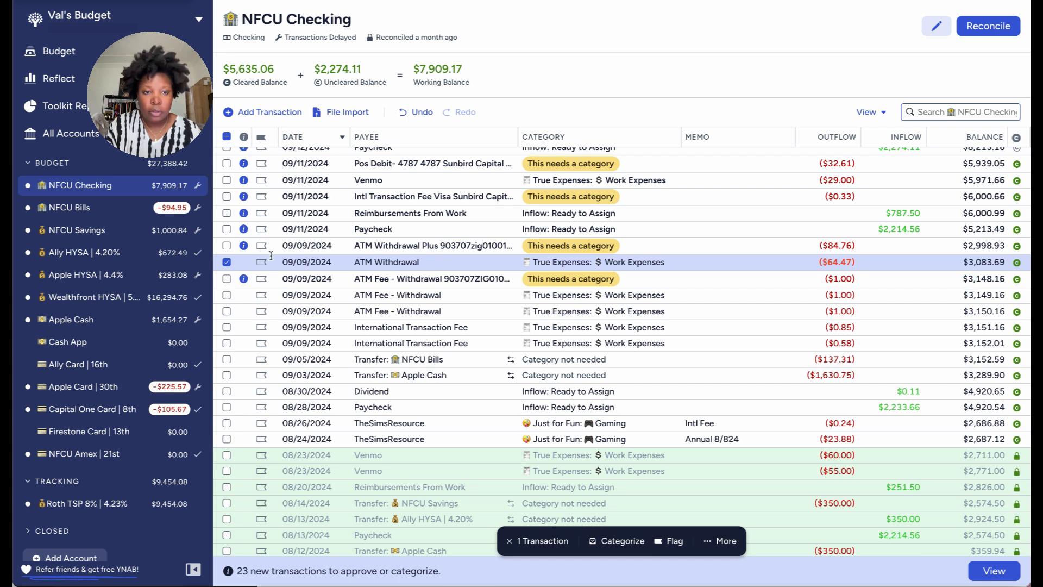
# - Set the $84.76 withdrawal of 09/09/2024 to payee ATM Withdrawal with category Work Expenses, approve it and deselect it
pyautogui.click(226, 246)
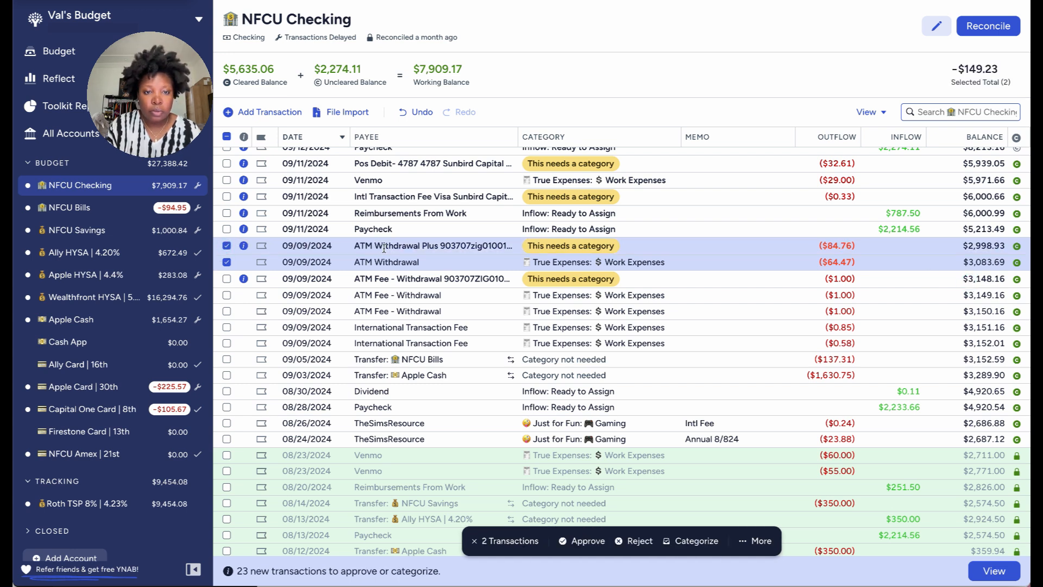
pyautogui.click(384, 248)
pyautogui.write('at')
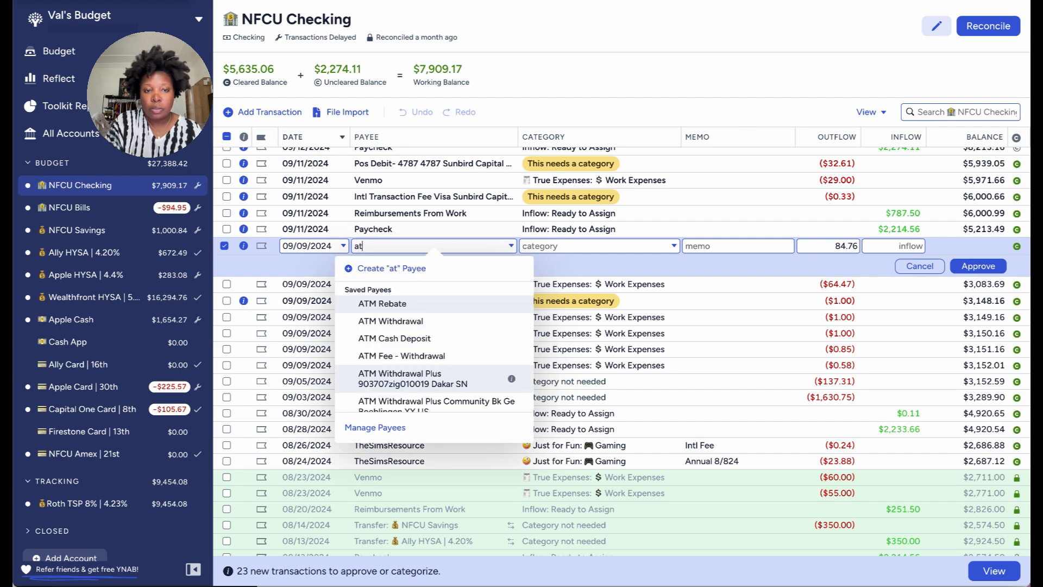
pyautogui.click(415, 323)
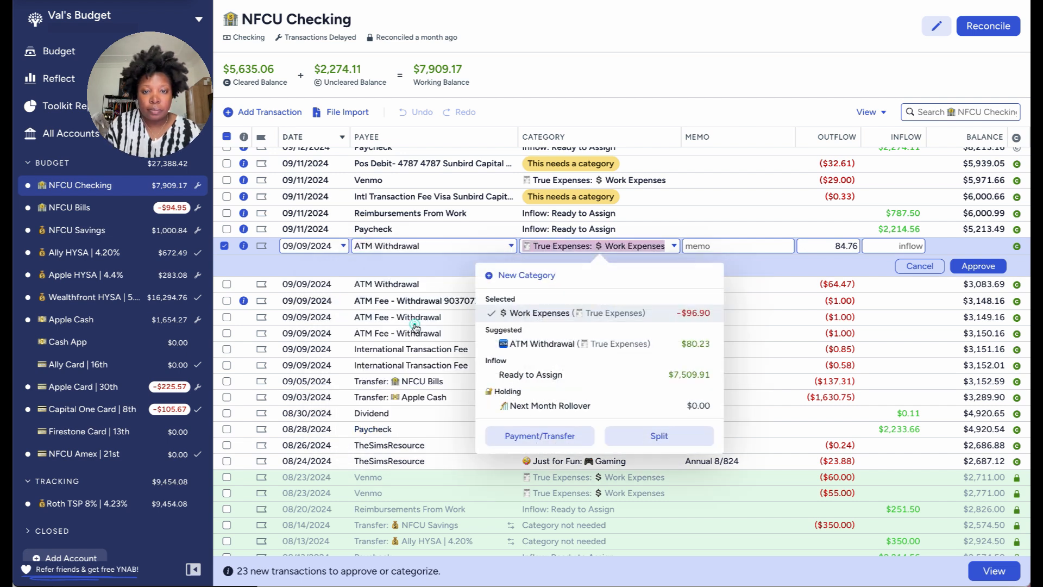
pyautogui.click(978, 266)
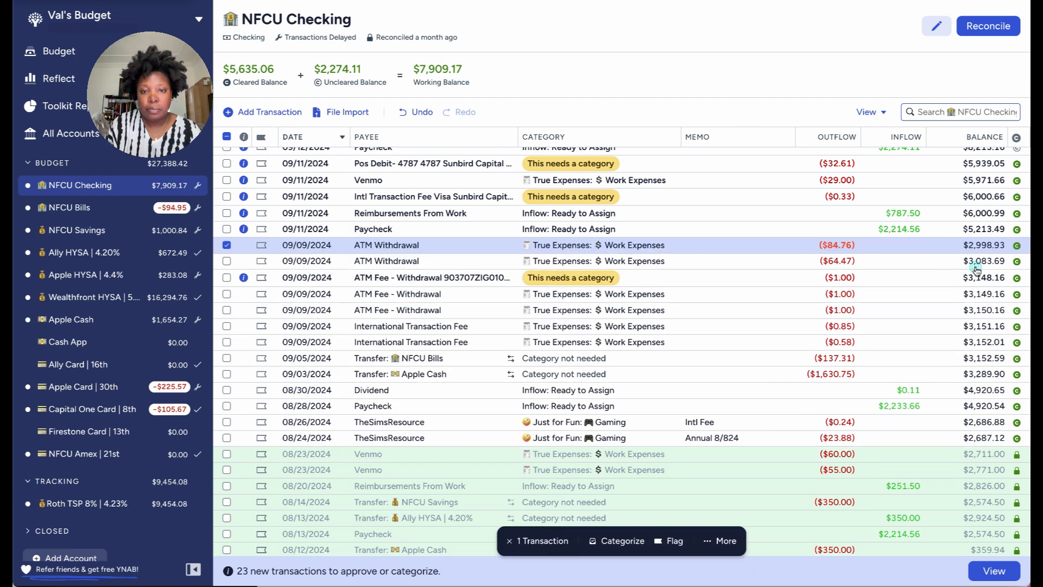
pyautogui.click(227, 245)
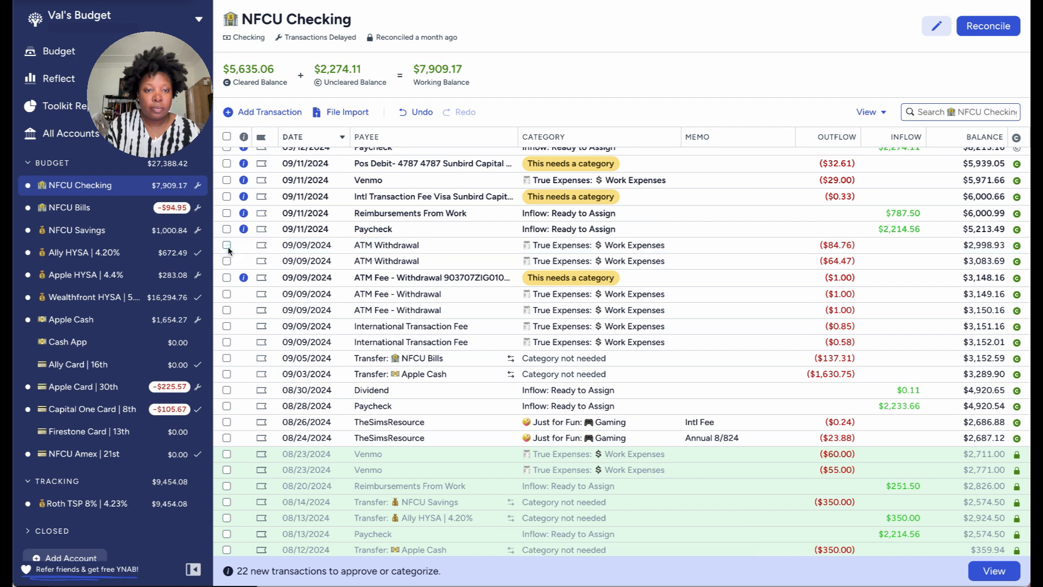
# - Approve the 09/11/2024 Reimbursements From Work inflow and the Paycheck of the same date, deselecting each after approval
pyautogui.scroll(2, 228, 247)
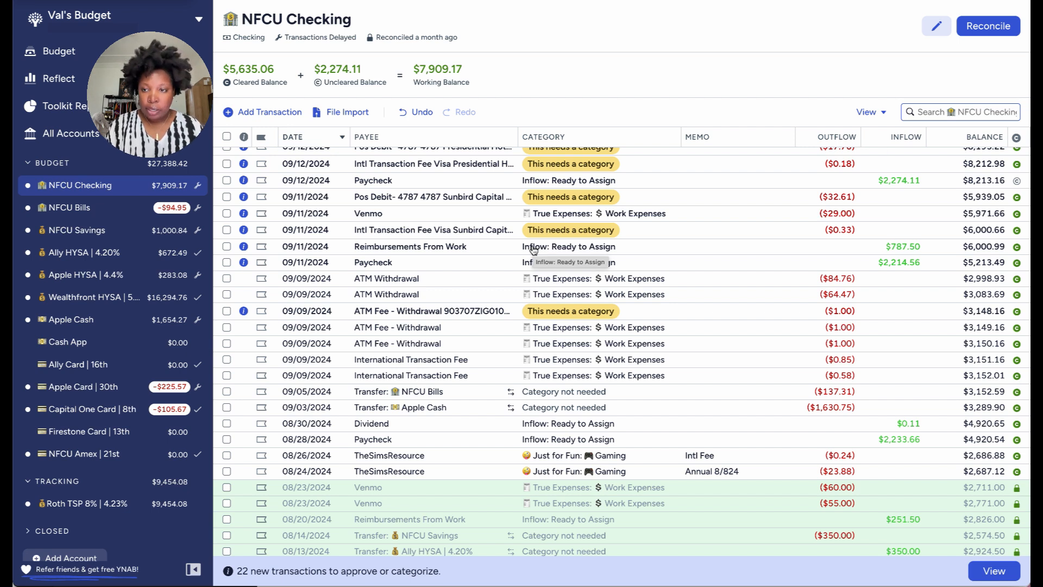
pyautogui.click(226, 247)
pyautogui.press('a')
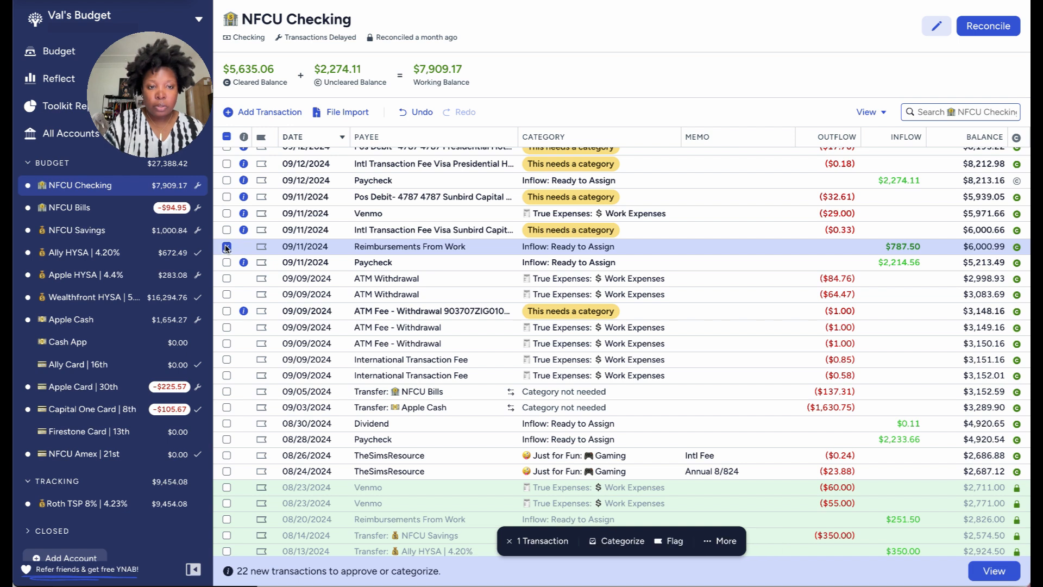
pyautogui.click(226, 247)
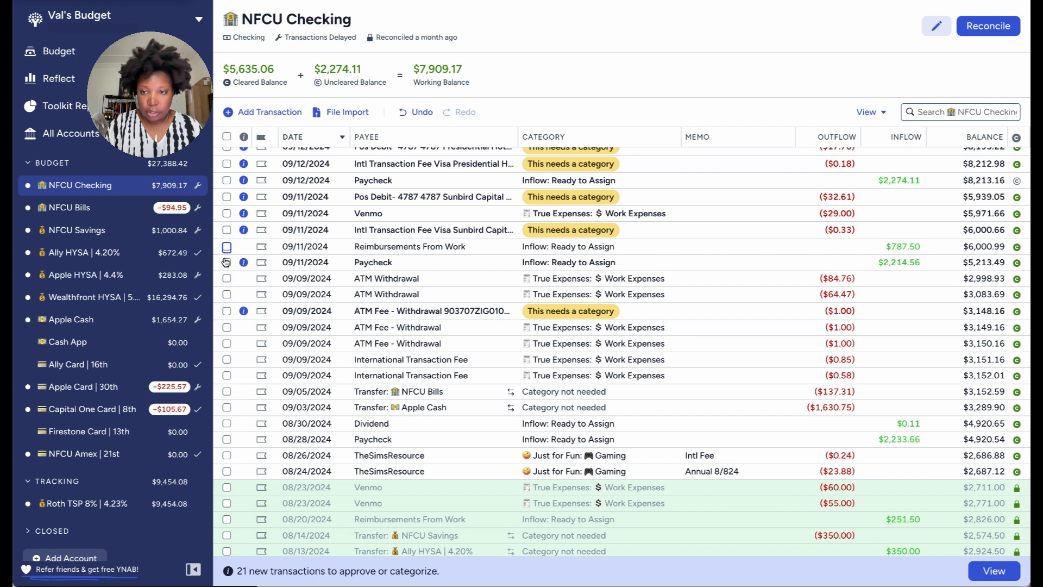
pyautogui.click(227, 263)
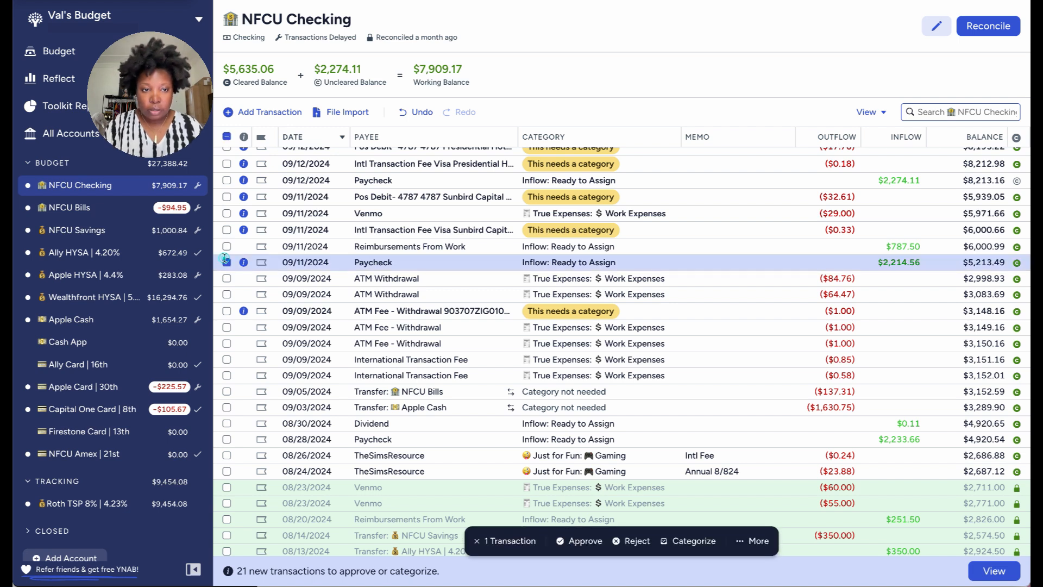
pyautogui.press('a')
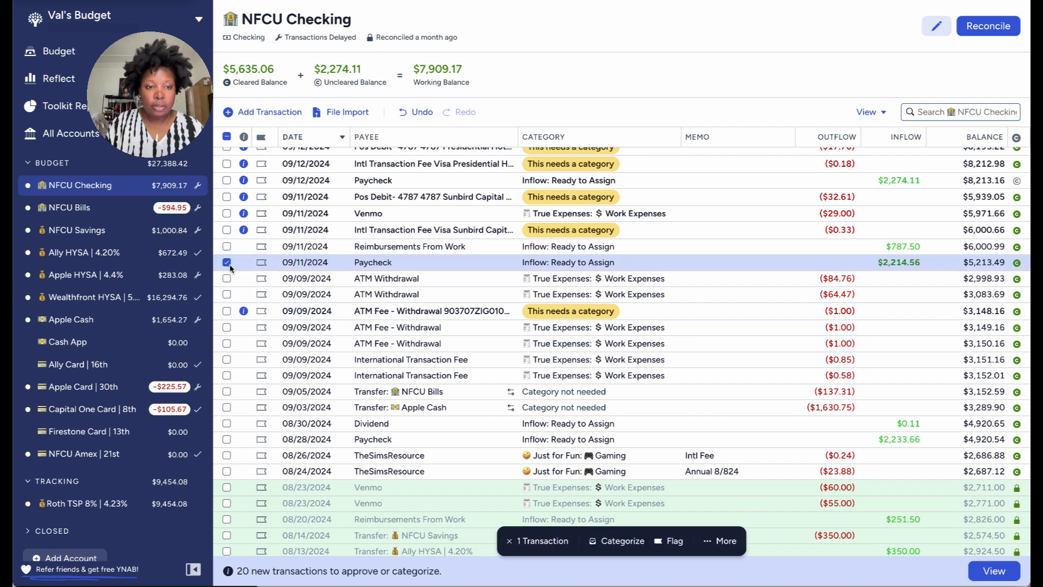
pyautogui.click(227, 263)
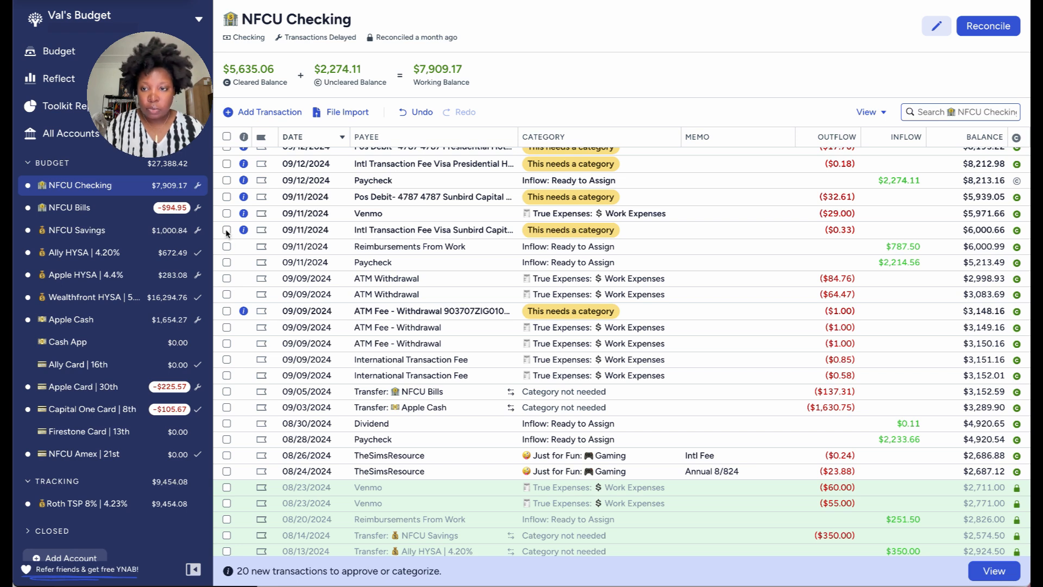
# - Change the payee of the $0.33 fee on 09/11/2024 to International Transaction Fee, keep the Work Expenses category and approve it
pyautogui.click(226, 229)
pyautogui.click(458, 228)
pyautogui.write('inter')
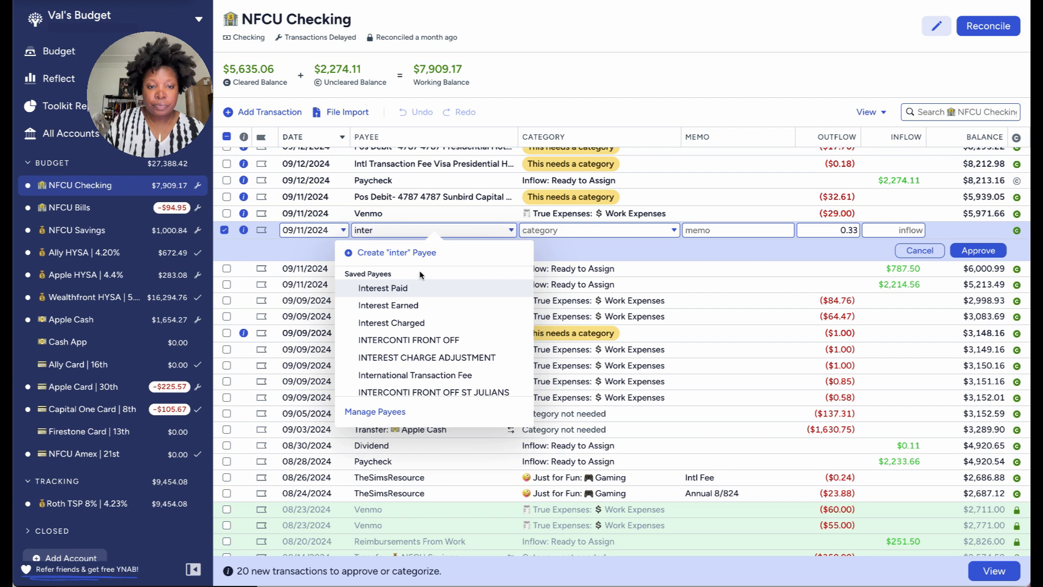
pyautogui.click(418, 375)
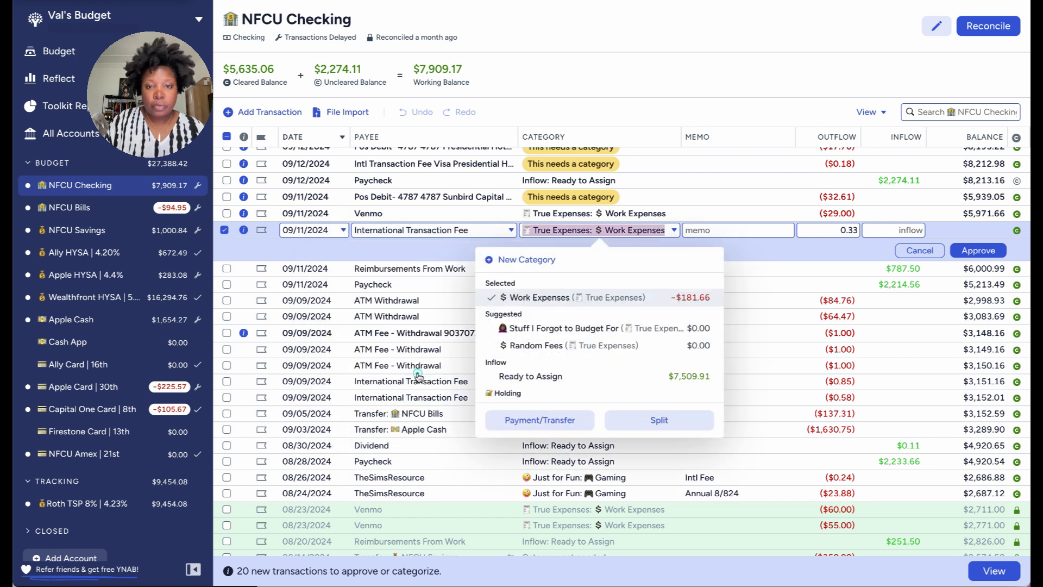
pyautogui.click(976, 252)
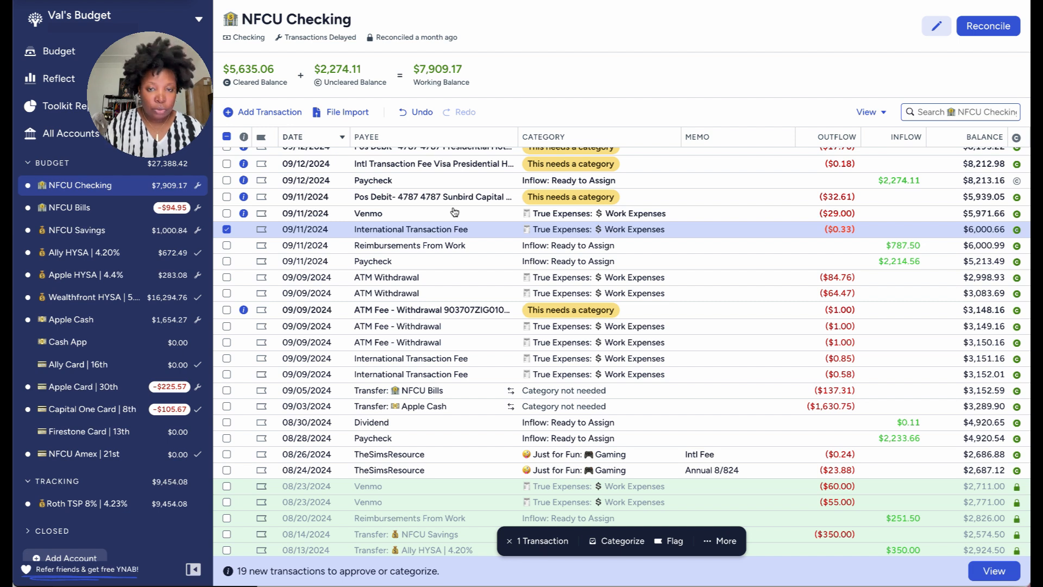
# - Set the $32.61 Sunbird debit of 09/11/2024 to payee Hotel and category Work Expenses, and approve it
pyautogui.click(422, 195)
pyautogui.click(422, 195)
pyautogui.write('Hot')
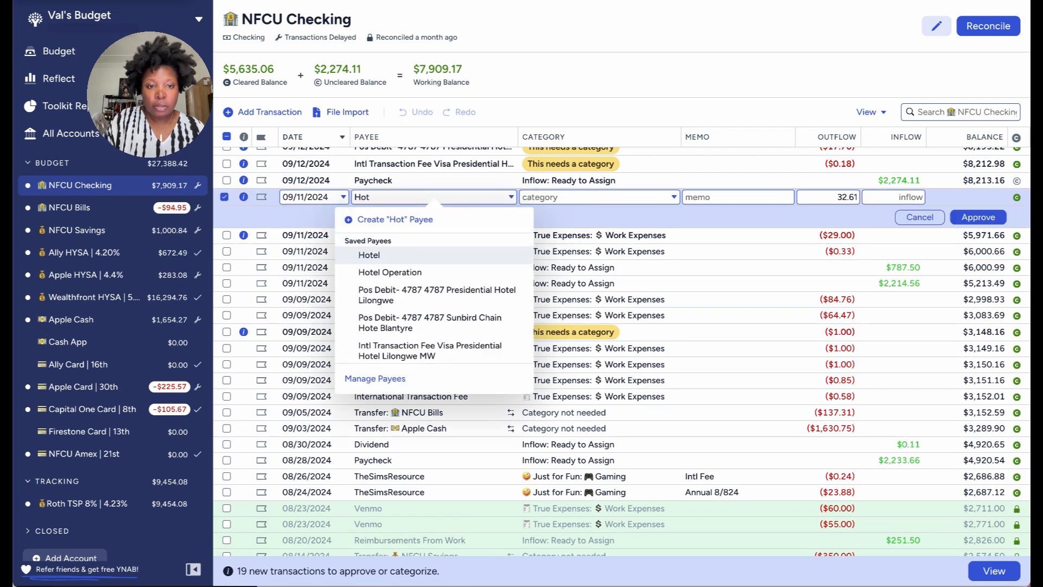
pyautogui.click(374, 255)
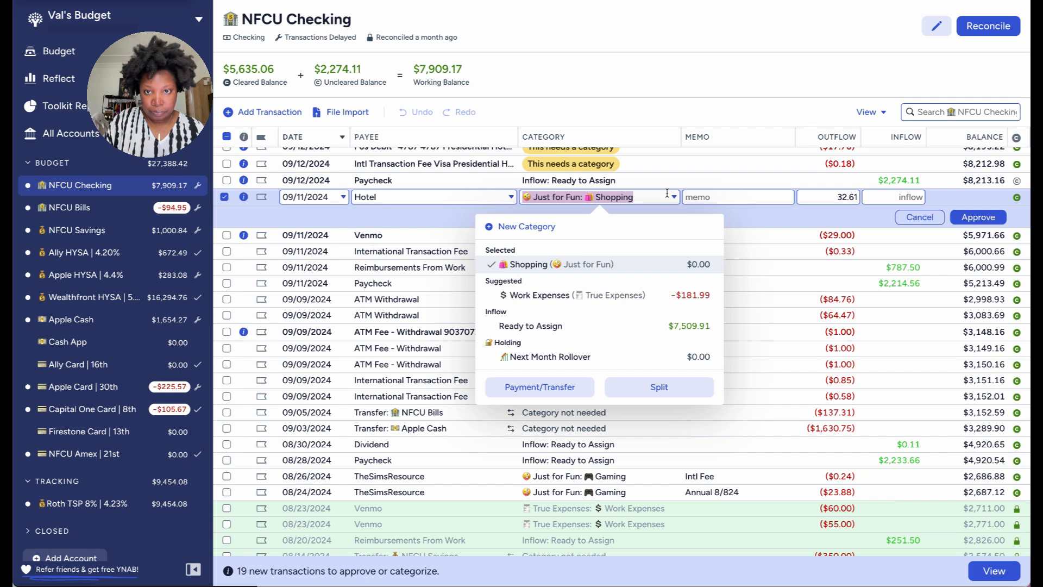
pyautogui.write('wor')
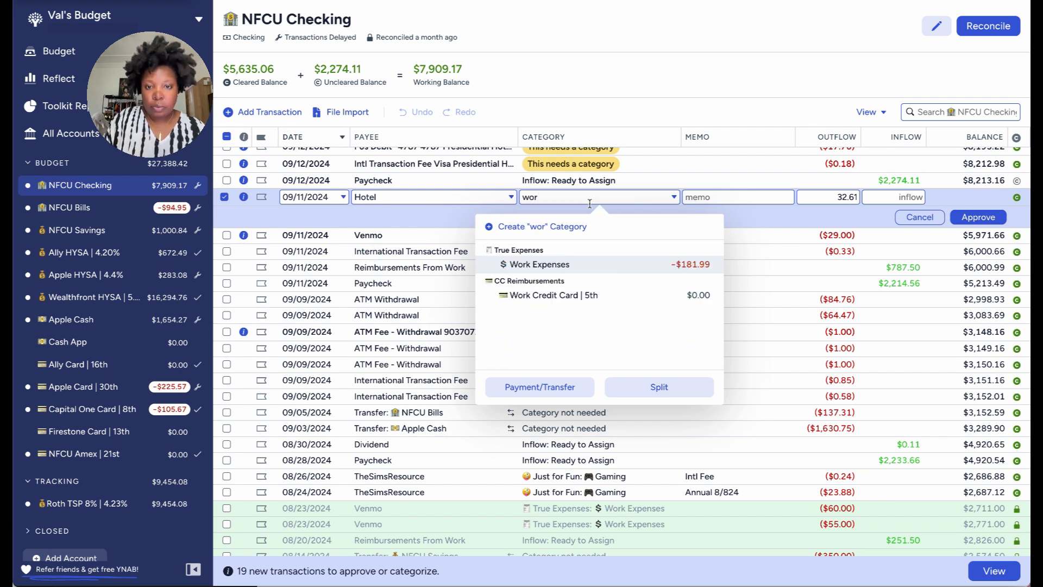
pyautogui.click(558, 270)
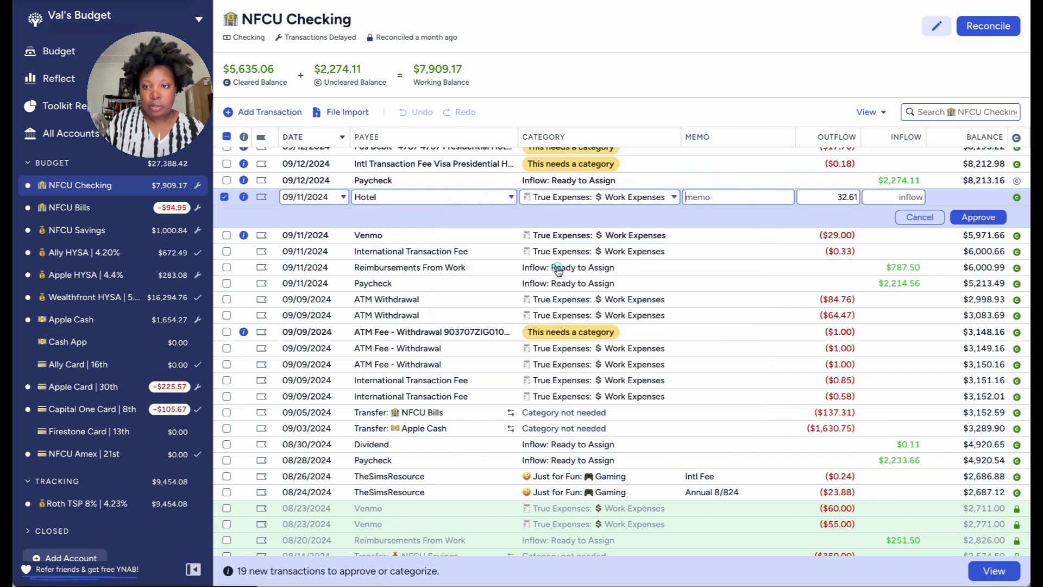
pyautogui.click(967, 219)
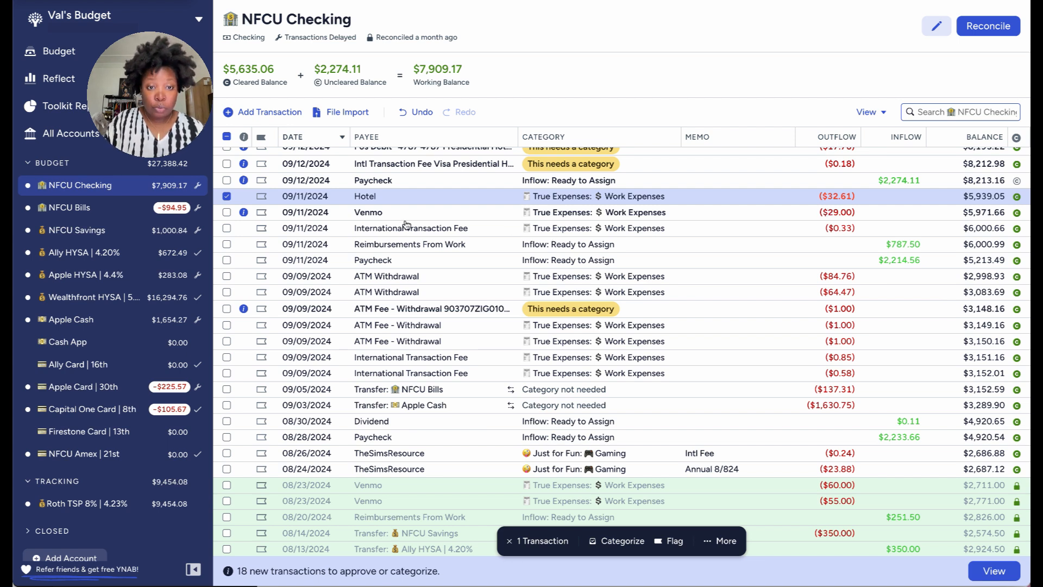
# - Try Reimbursements From Work and FriedFoodies as payees for the $29.00 Venmo transaction of 09/11/2024
pyautogui.click(624, 212)
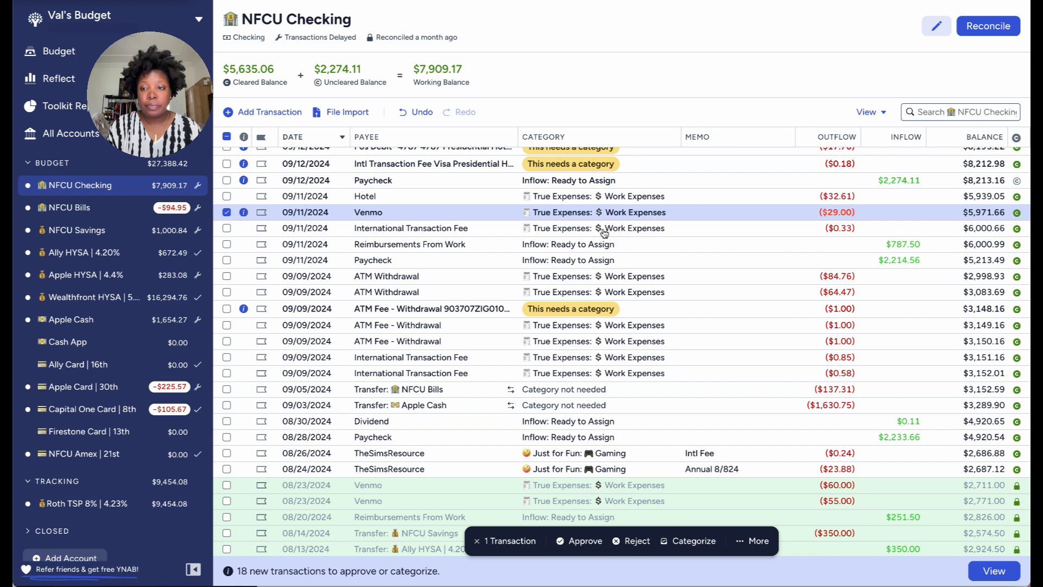
pyautogui.click(373, 212)
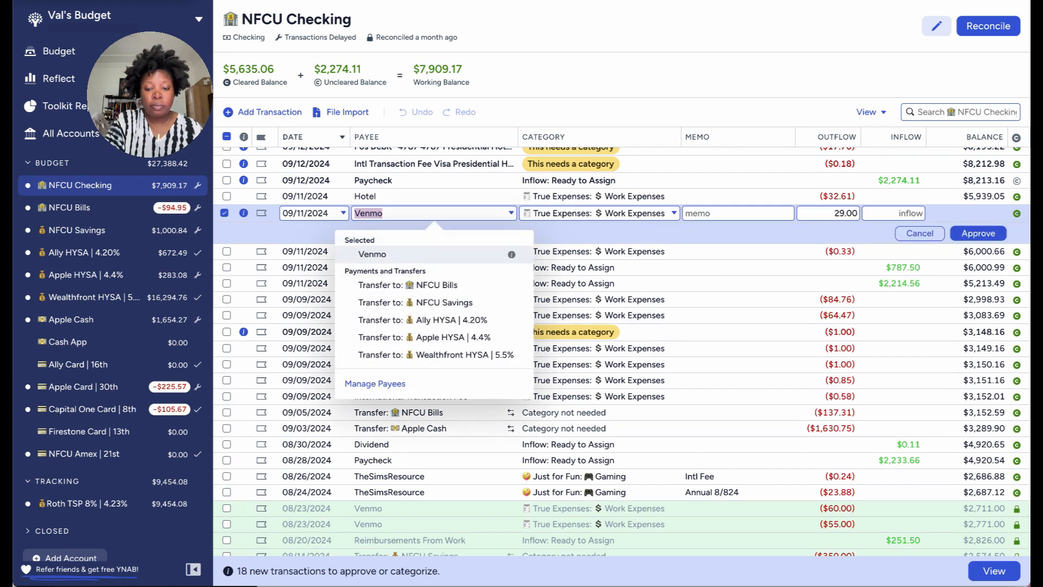
pyautogui.write('reim')
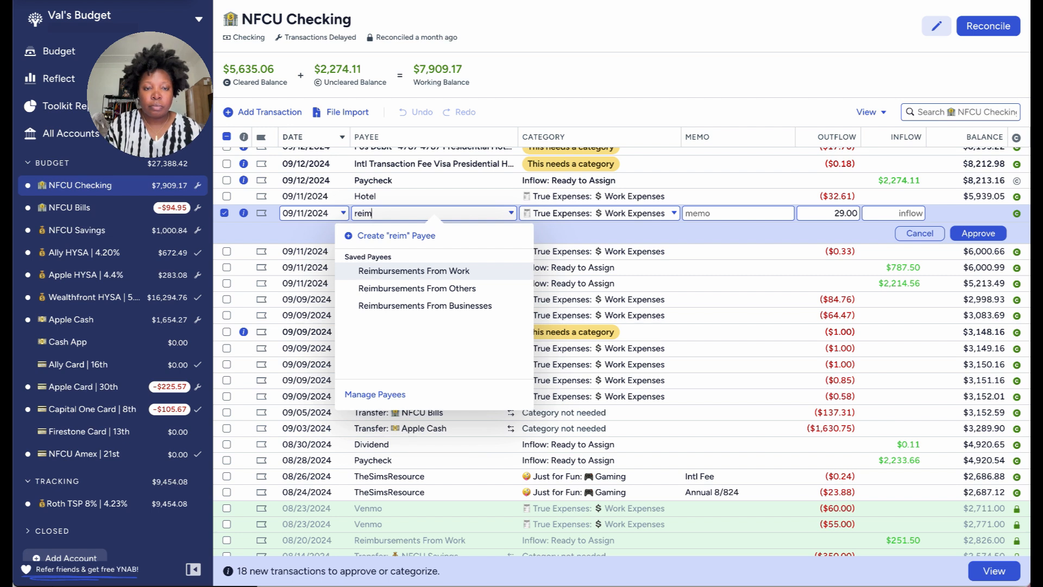
pyautogui.click(641, 215)
pyautogui.click(465, 211)
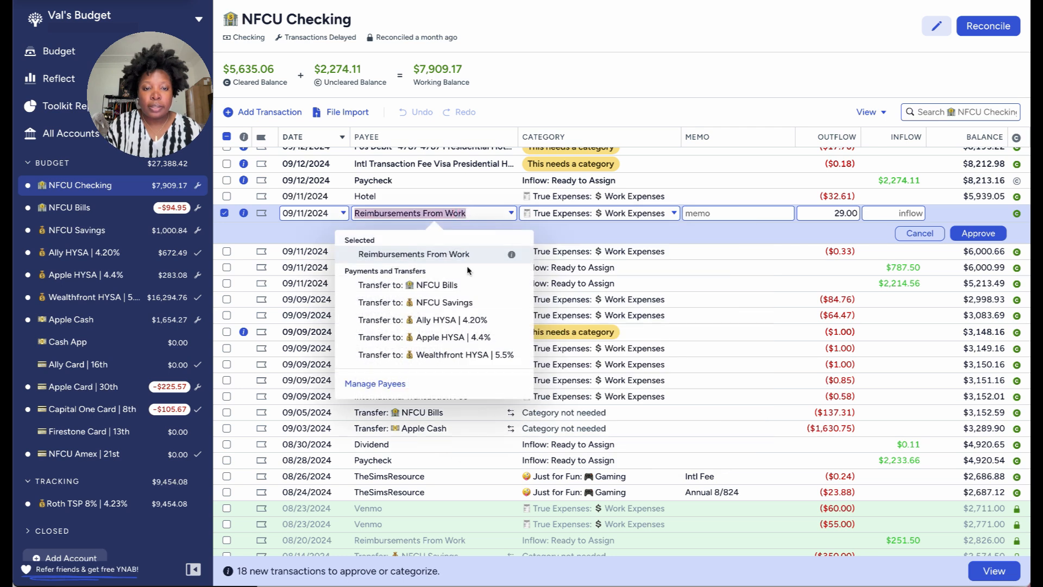
pyautogui.write('fri')
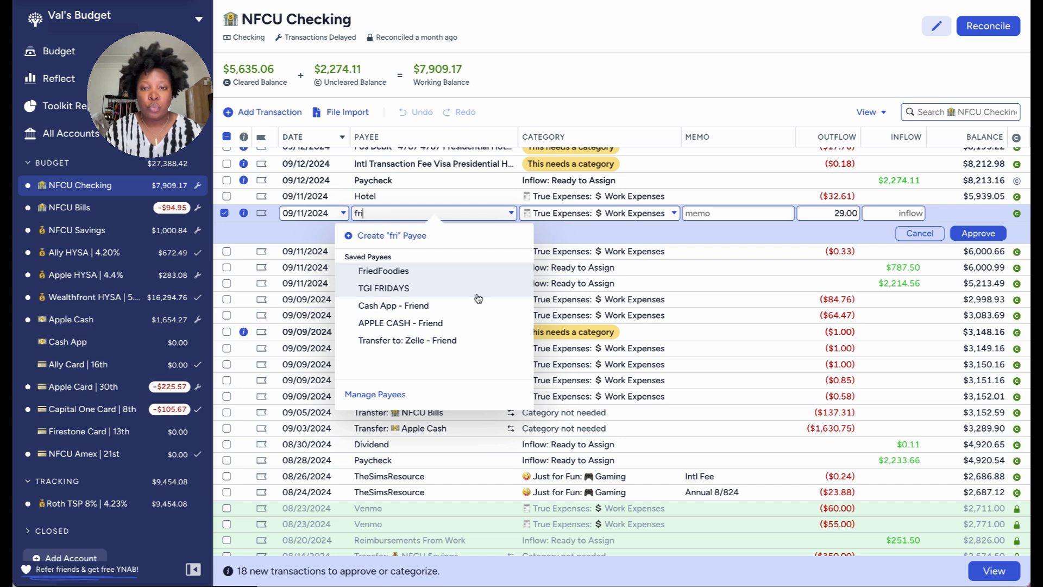
pyautogui.click(737, 220)
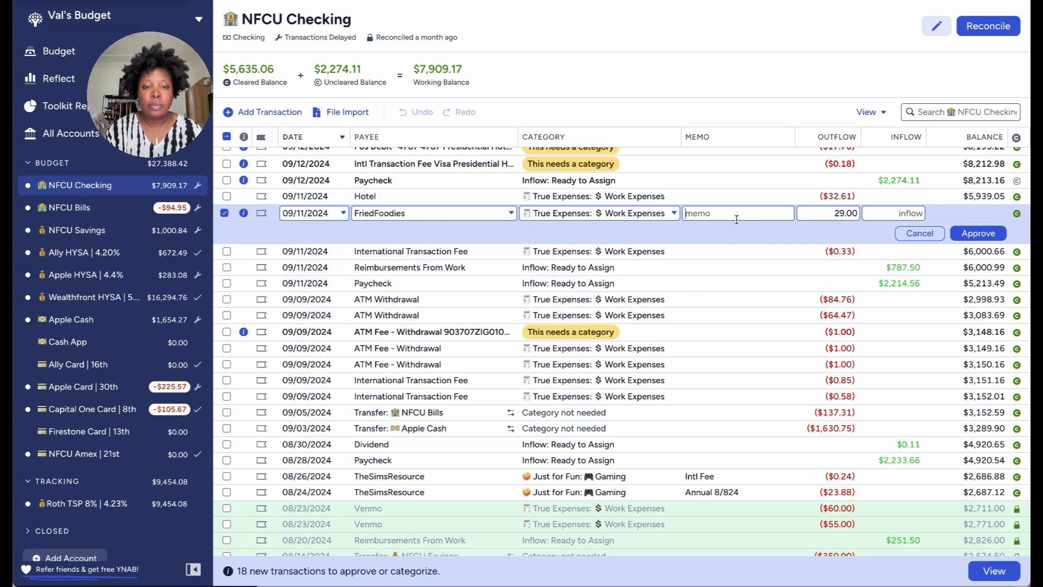
# - Set the payee of the $29.00 transaction on 09/11/2024 back to Venmo, keep Work Expenses, approve it and deselect it
pyautogui.click(484, 218)
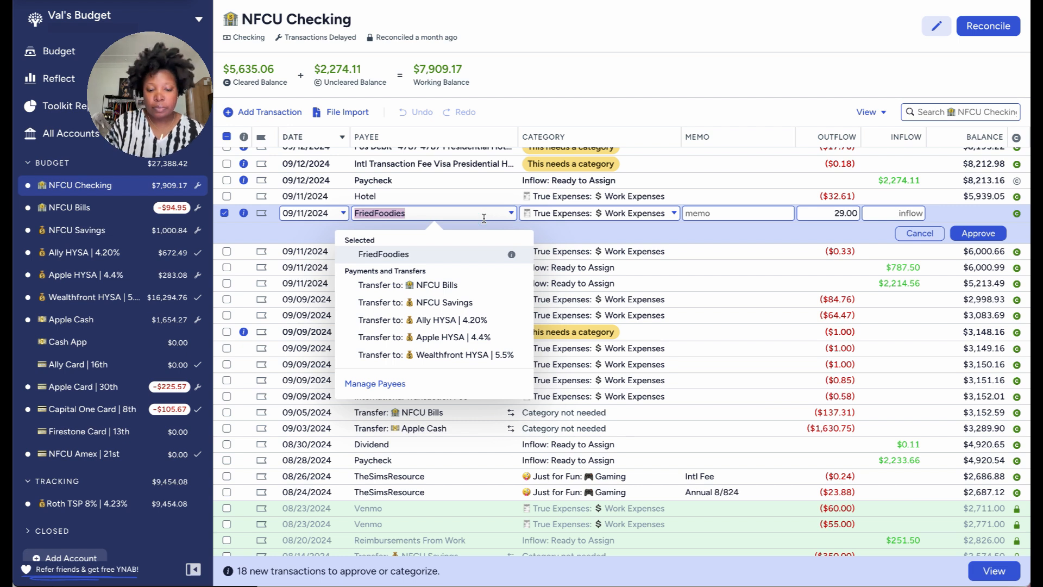
pyautogui.write('V')
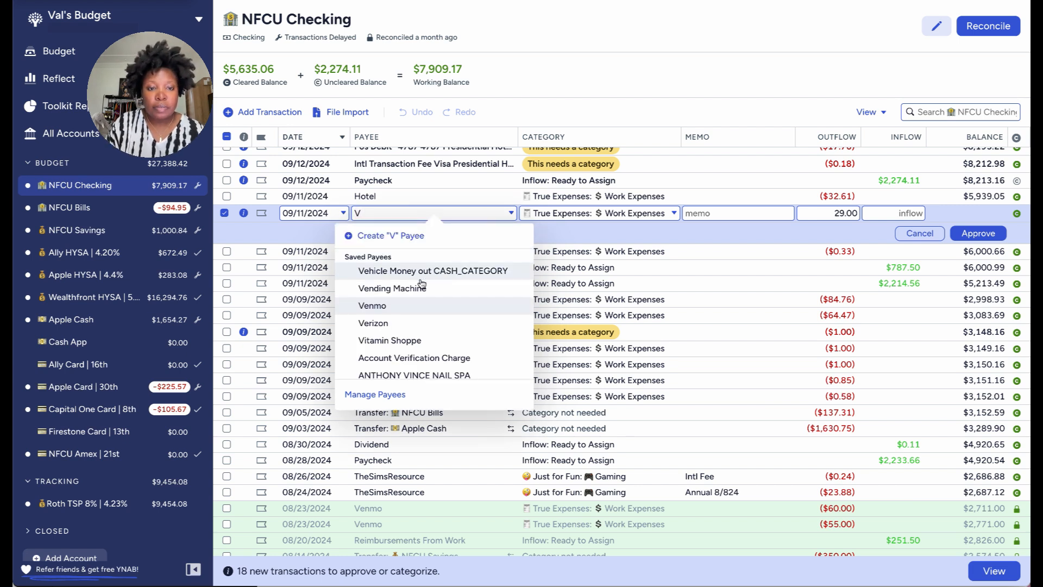
pyautogui.click(393, 304)
pyautogui.click(721, 214)
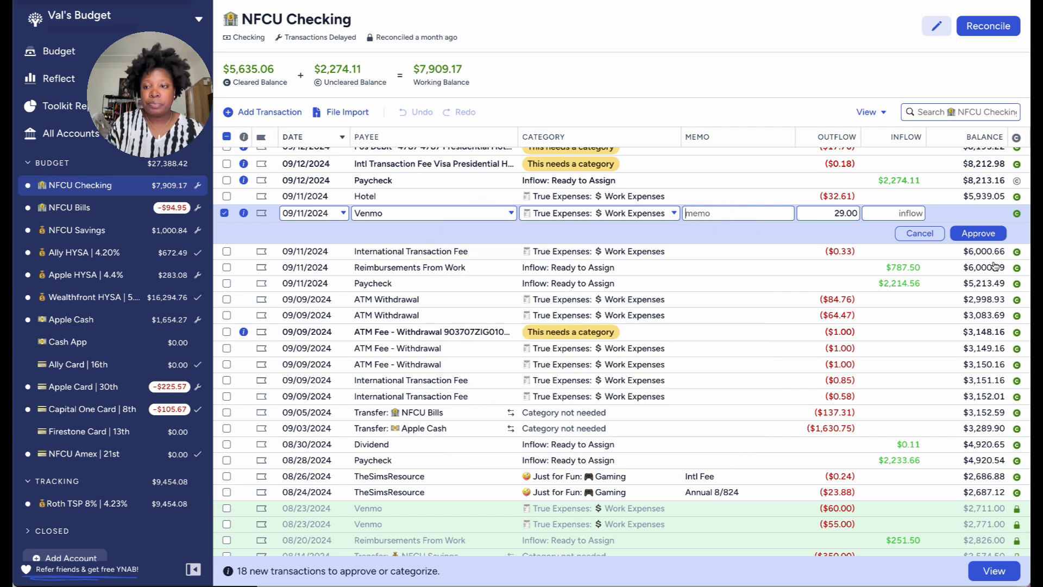
pyautogui.click(981, 233)
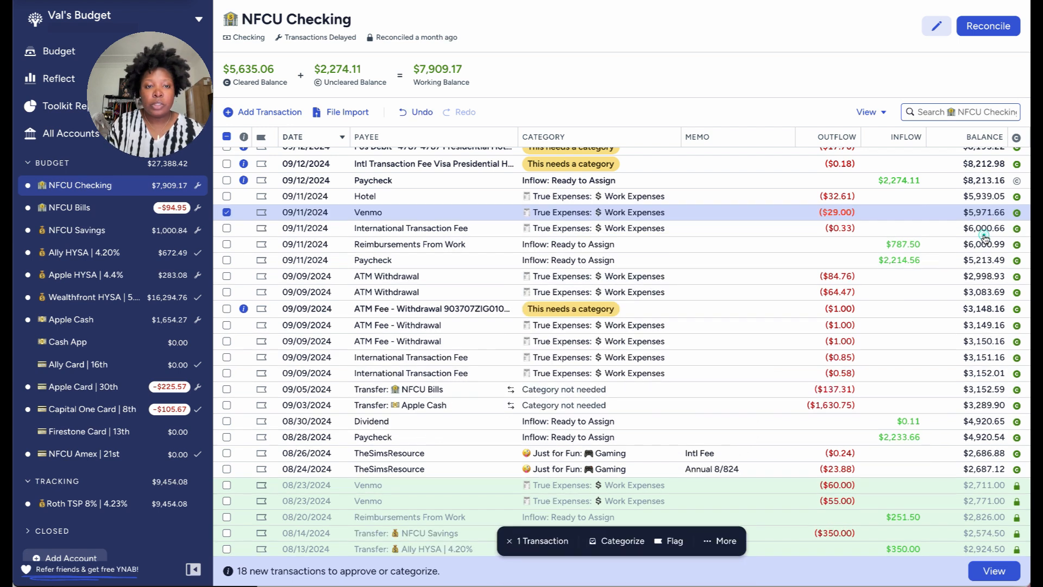
pyautogui.click(226, 213)
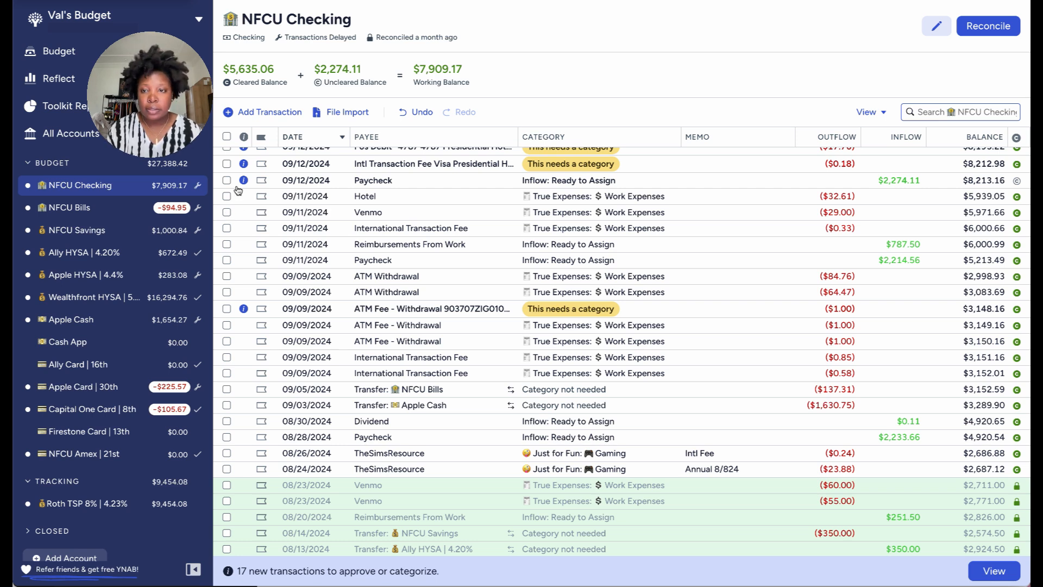
# - Change the payee of the $0.18 Presidential Hotel fee on 09/12/2024 to International Transaction Fee, keep Work Expenses and approve it
pyautogui.scroll(1, 291, 187)
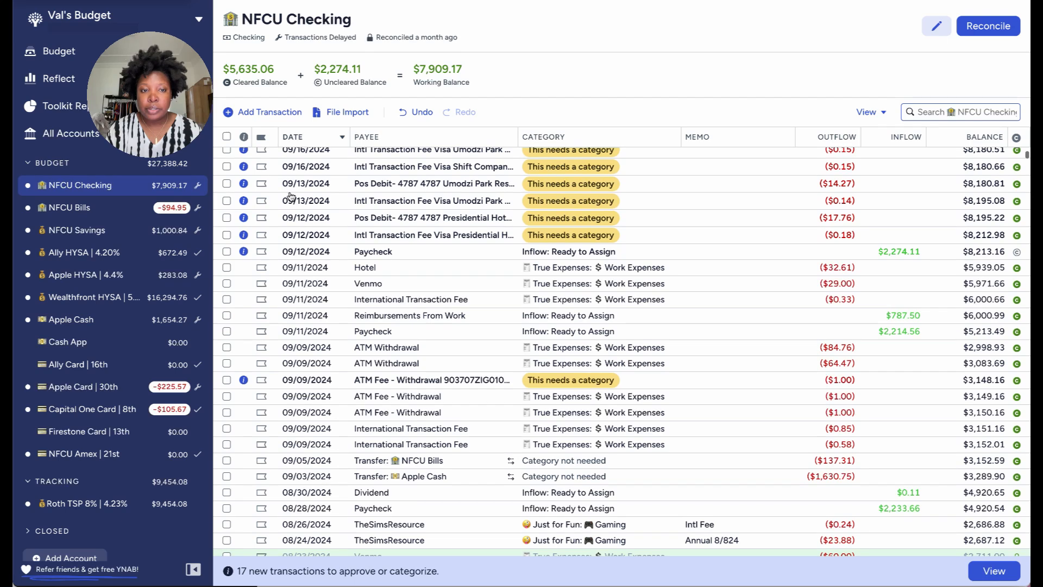
pyautogui.click(404, 233)
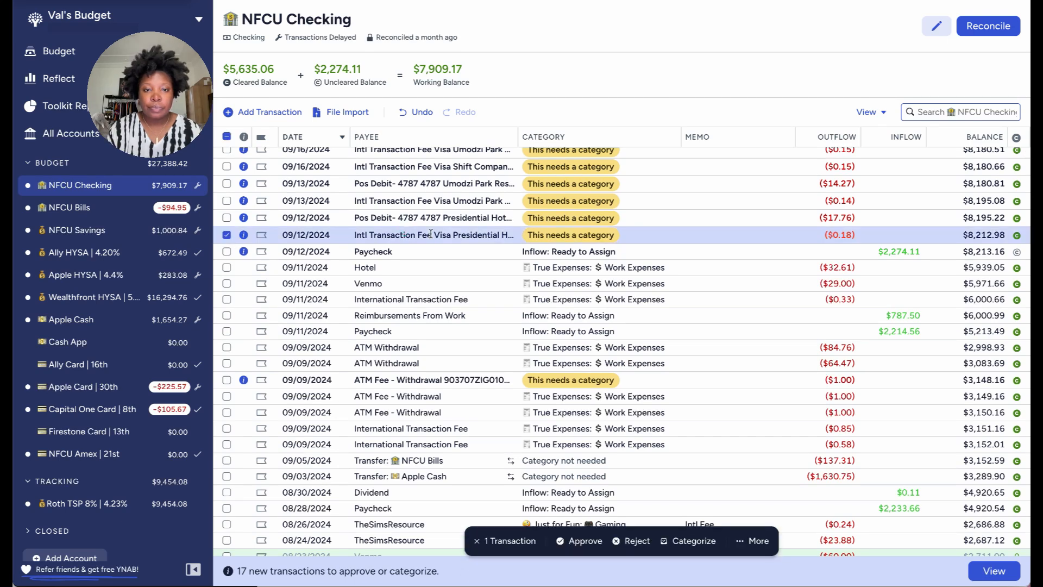
pyautogui.click(406, 234)
pyautogui.write('inter')
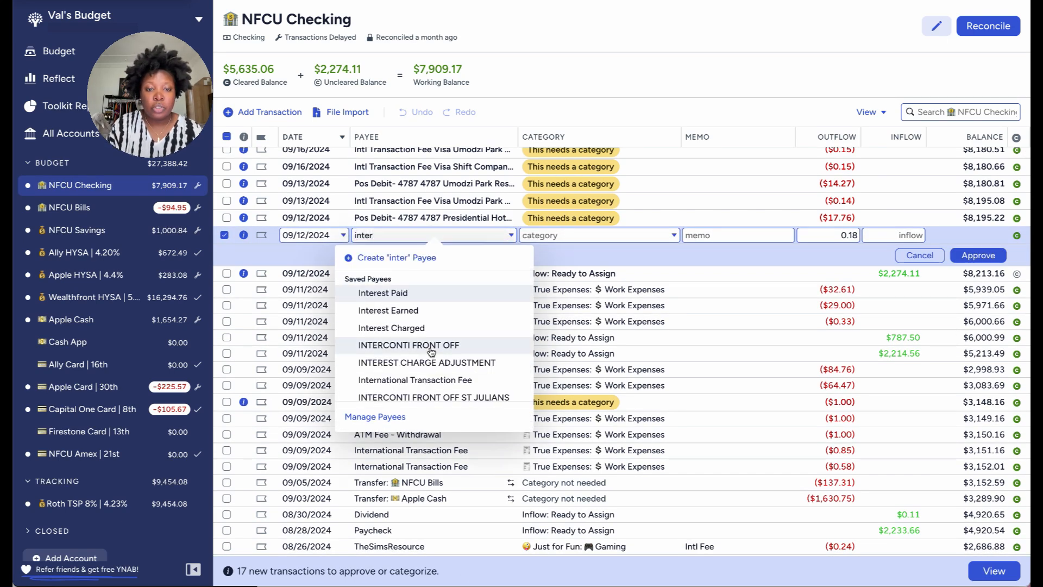
pyautogui.click(428, 381)
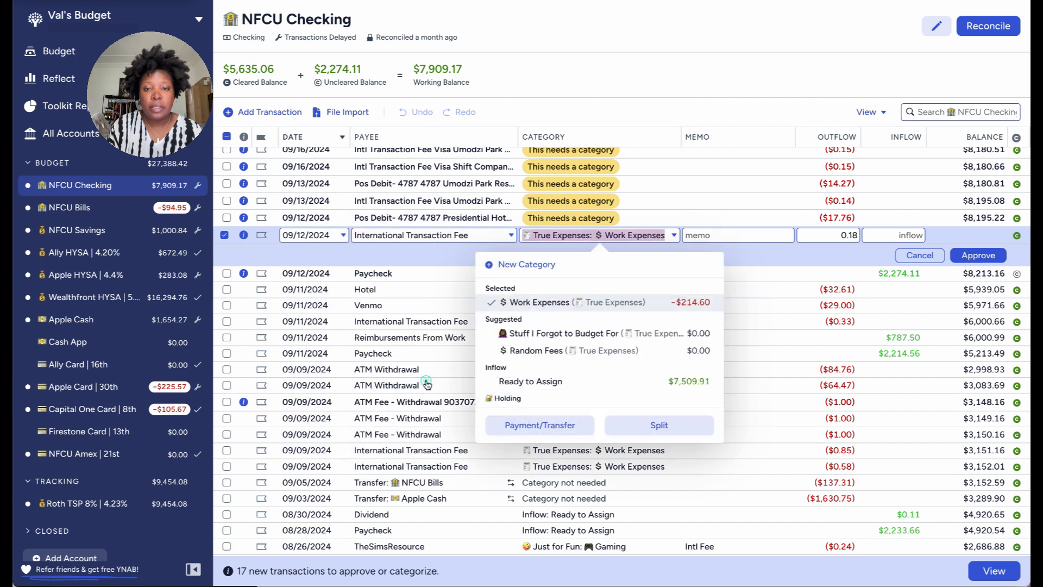
pyautogui.click(981, 256)
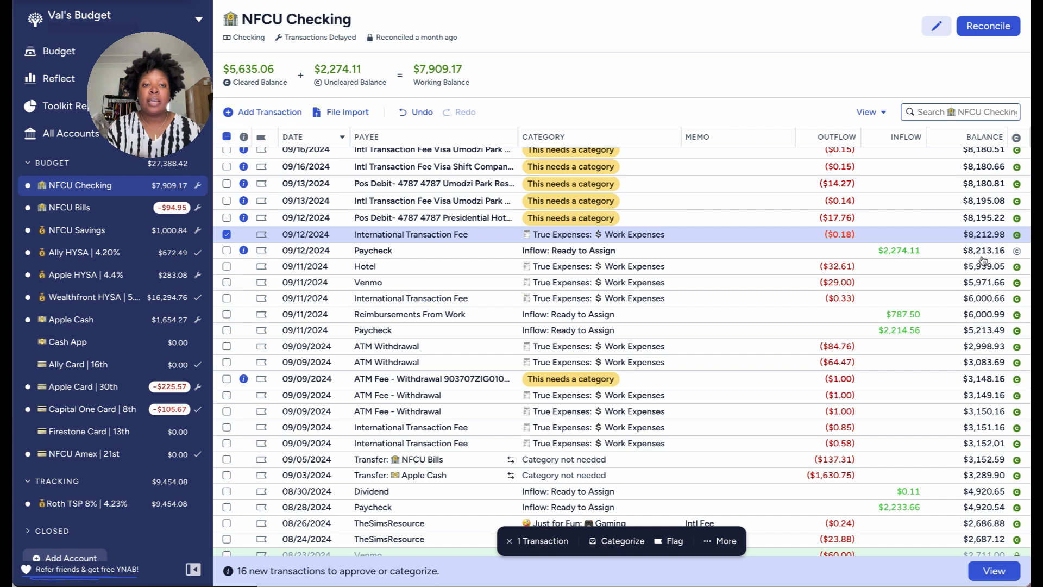
# - Set the $17.76 Presidential Hotel debit of 09/12/2024 to payee Hotel and category Work Expenses, and approve it
pyautogui.scroll(3, 983, 259)
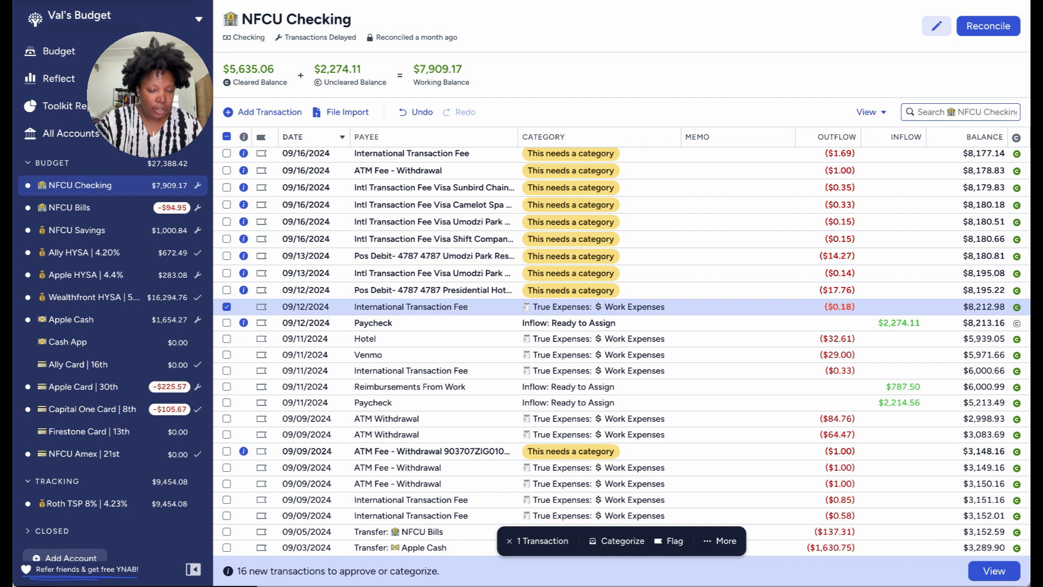
pyautogui.click(412, 289)
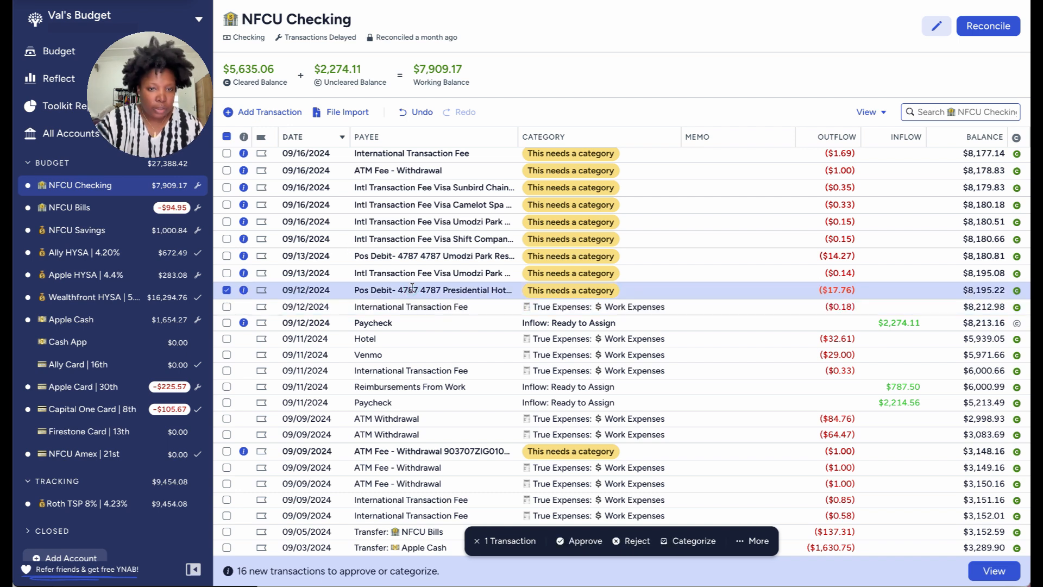
pyautogui.click(412, 289)
pyautogui.write('H')
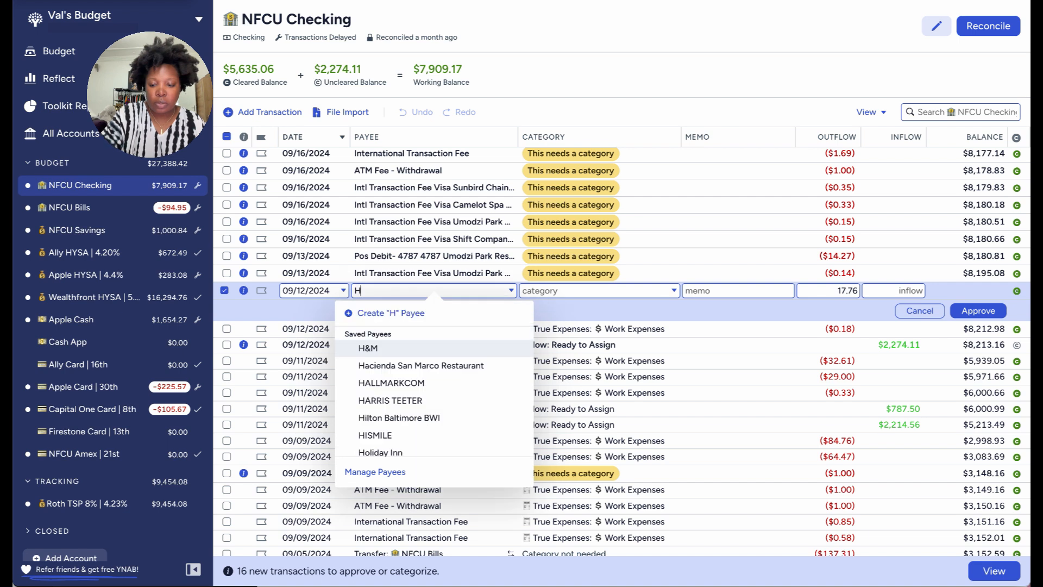
pyautogui.write('ote')
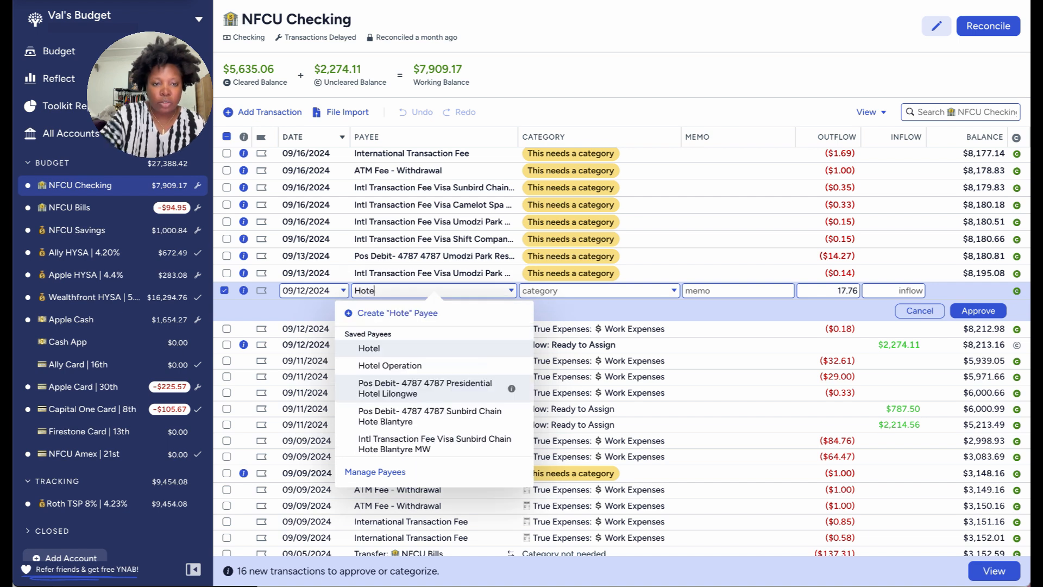
pyautogui.click(372, 348)
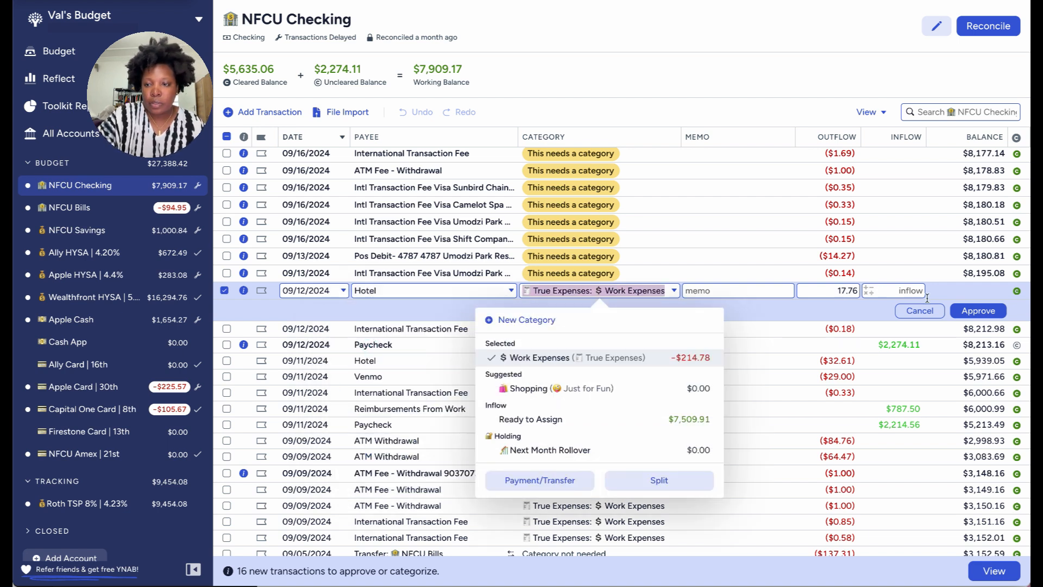
pyautogui.click(979, 311)
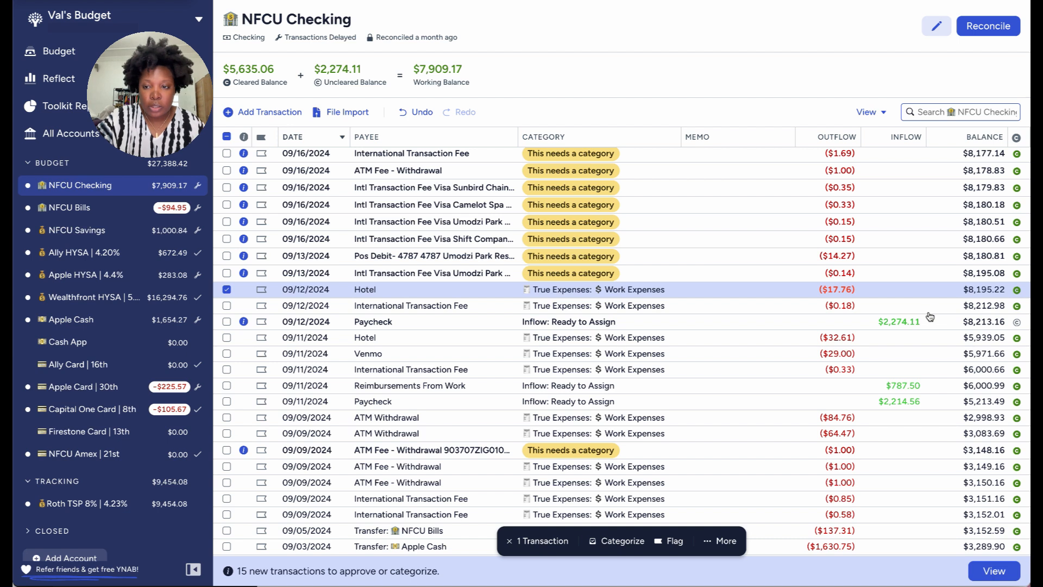
# - Change the payee of the $0.14 Umodzi Park fee on 09/13/2024 to International Transaction Fee, keep Work Expenses and approve it
pyautogui.click(419, 272)
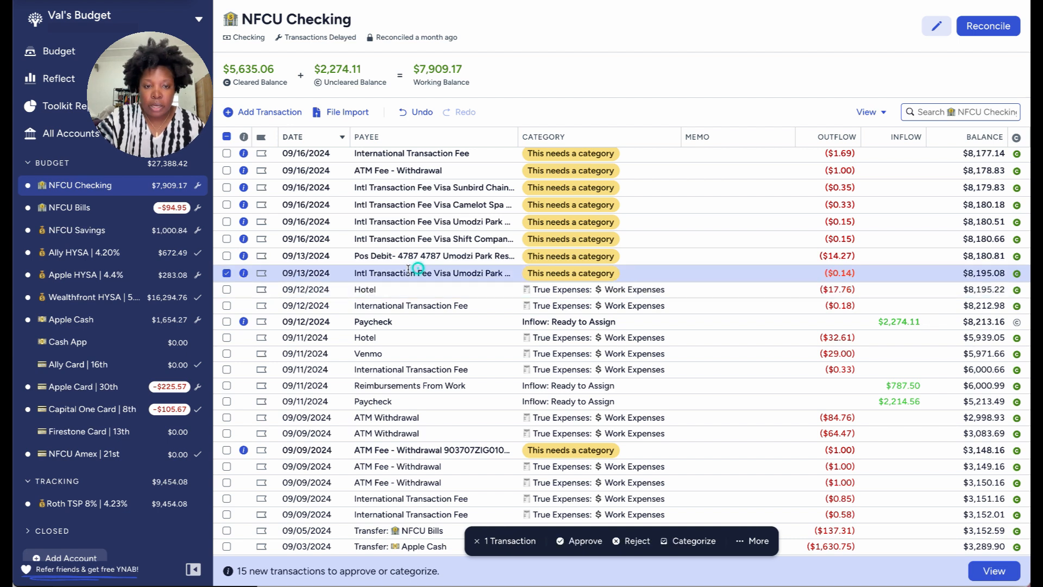
pyautogui.click(419, 272)
pyautogui.write('inter')
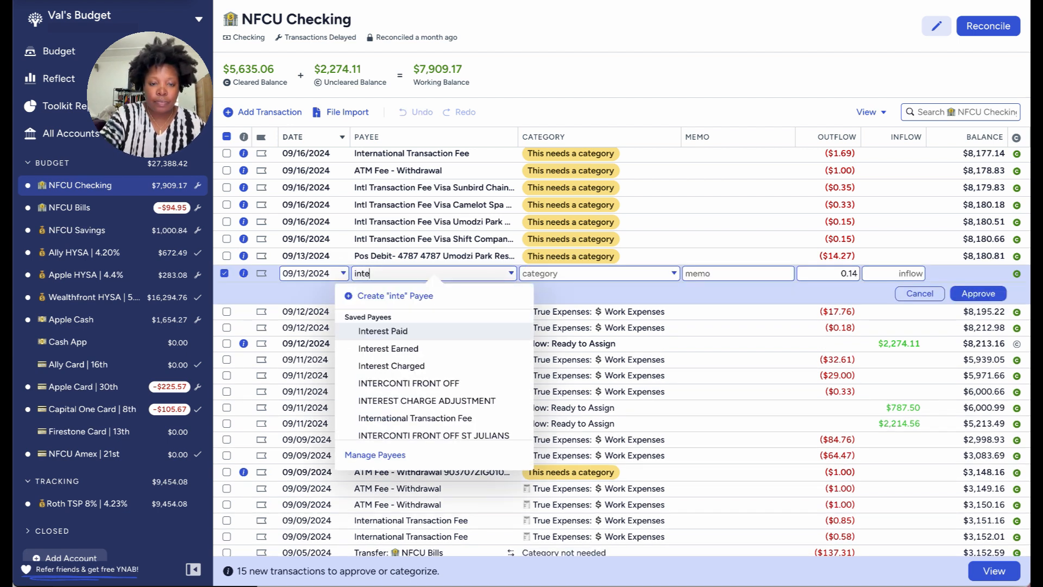
pyautogui.click(422, 419)
pyautogui.press('Return')
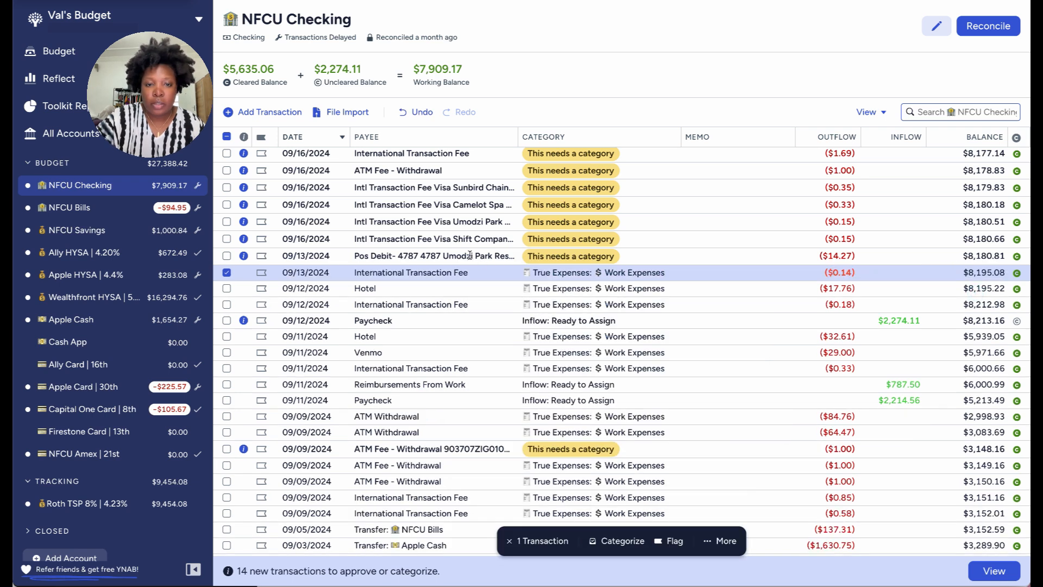
# - Set the $14.27 Umodzi Park debit of 09/13/2024 to payee Hotel and category Work Expenses, and approve it
pyautogui.click(473, 258)
pyautogui.click(471, 255)
pyautogui.write('hotel')
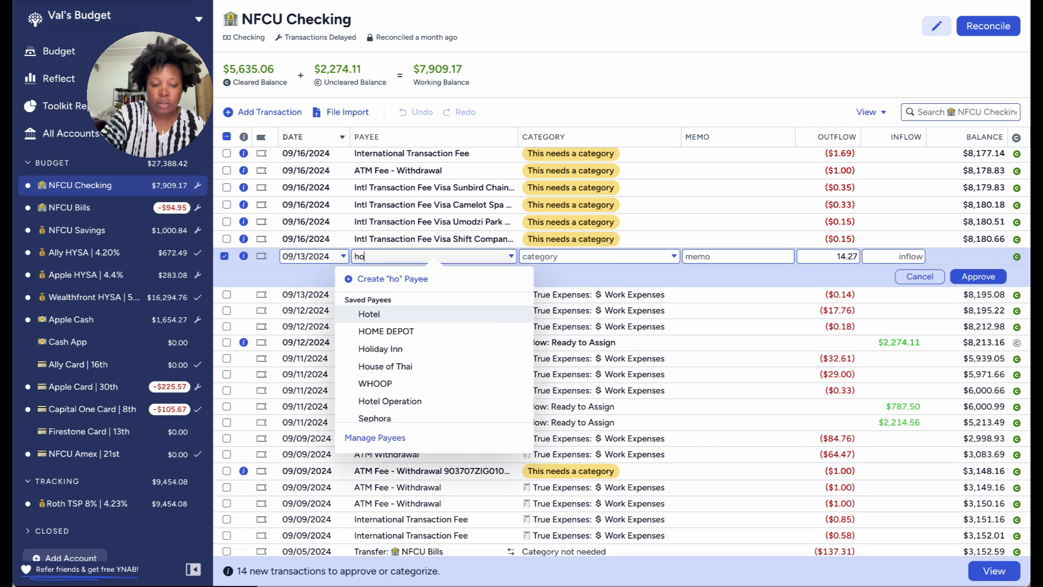
pyautogui.click(388, 319)
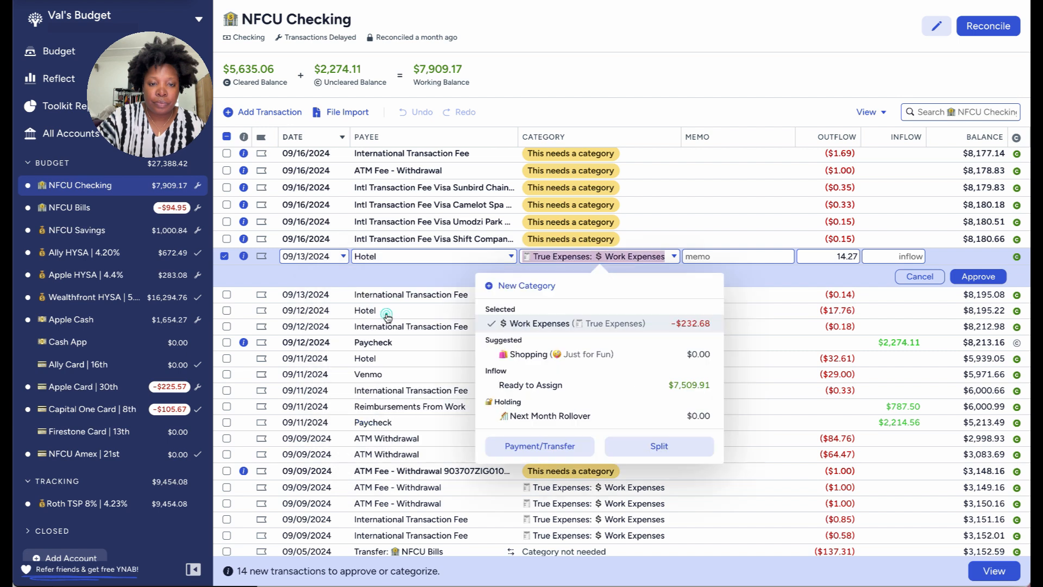
pyautogui.click(982, 276)
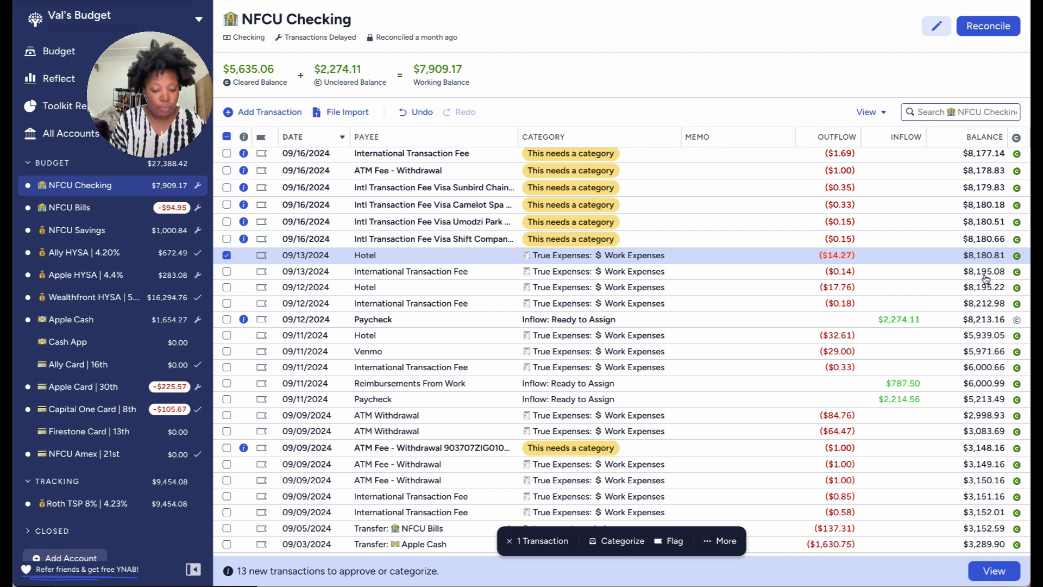
# - Change the payee of the $0.15 Shift Company fee on 09/16/2024 to International Transaction Fee, keep Work Expenses and approve it
pyautogui.scroll(2, 940, 279)
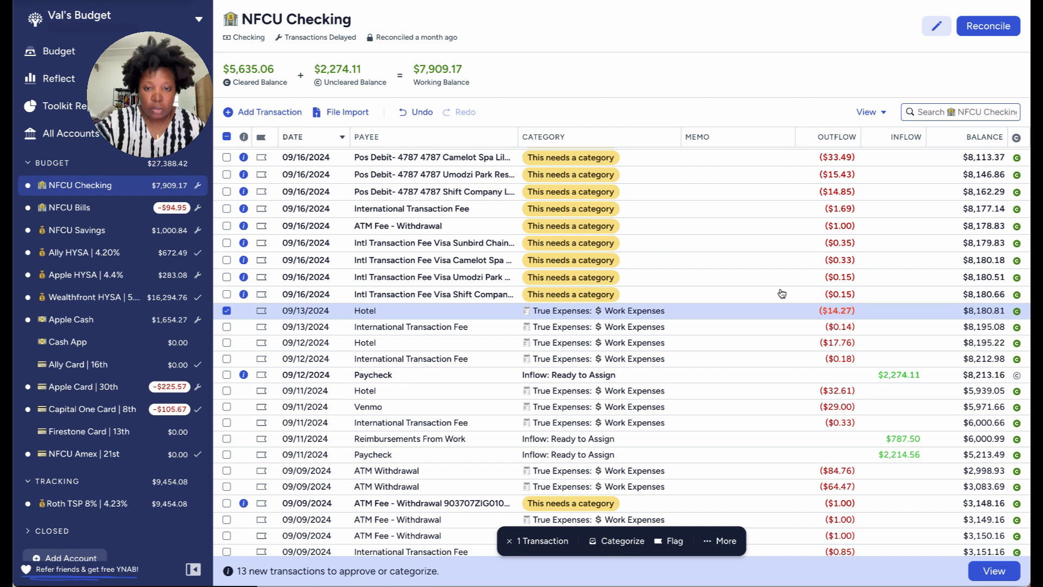
pyautogui.click(426, 295)
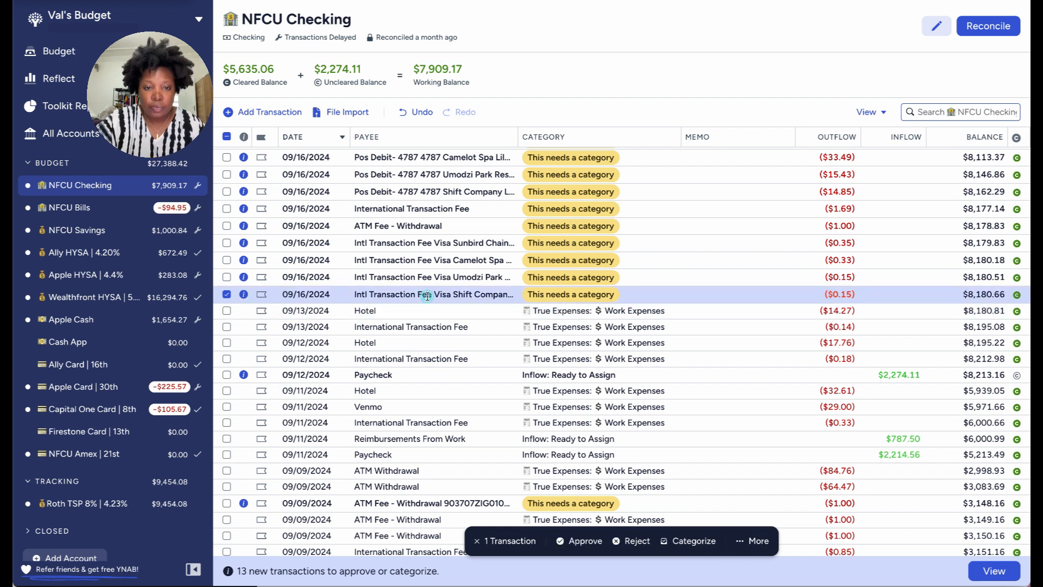
pyautogui.click(426, 295)
pyautogui.write('inter')
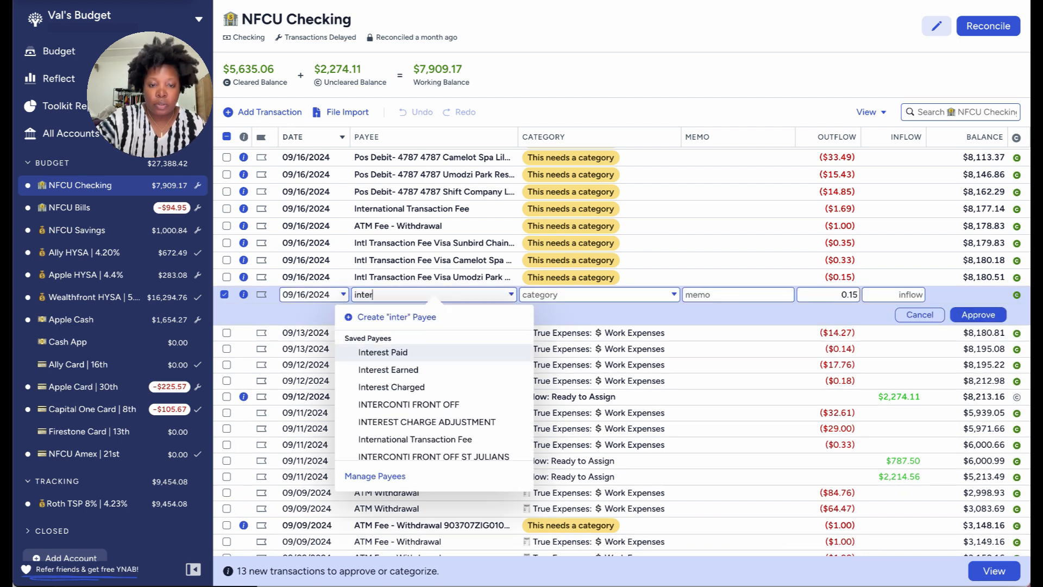
pyautogui.click(416, 439)
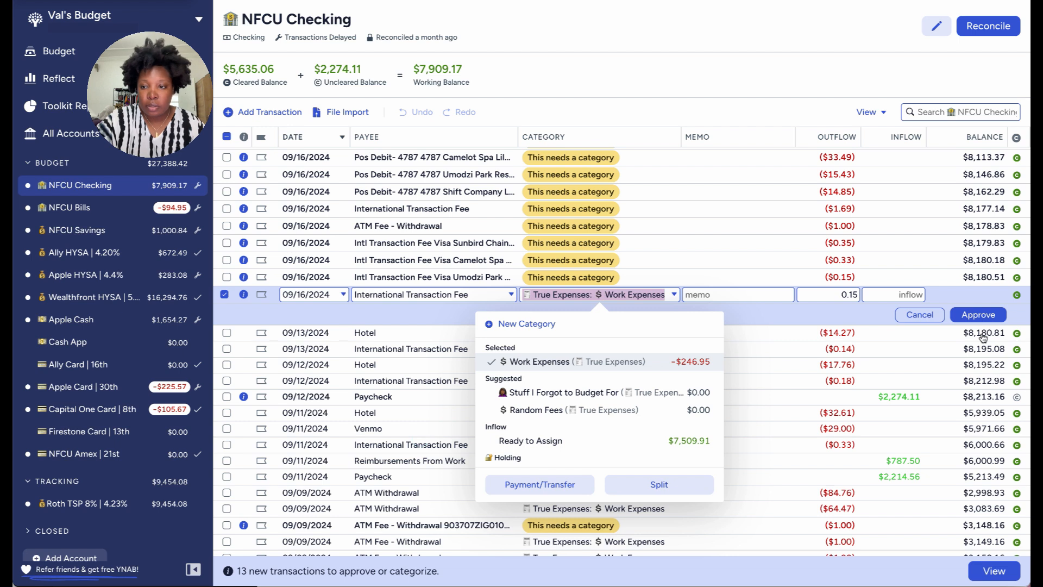
pyautogui.click(978, 315)
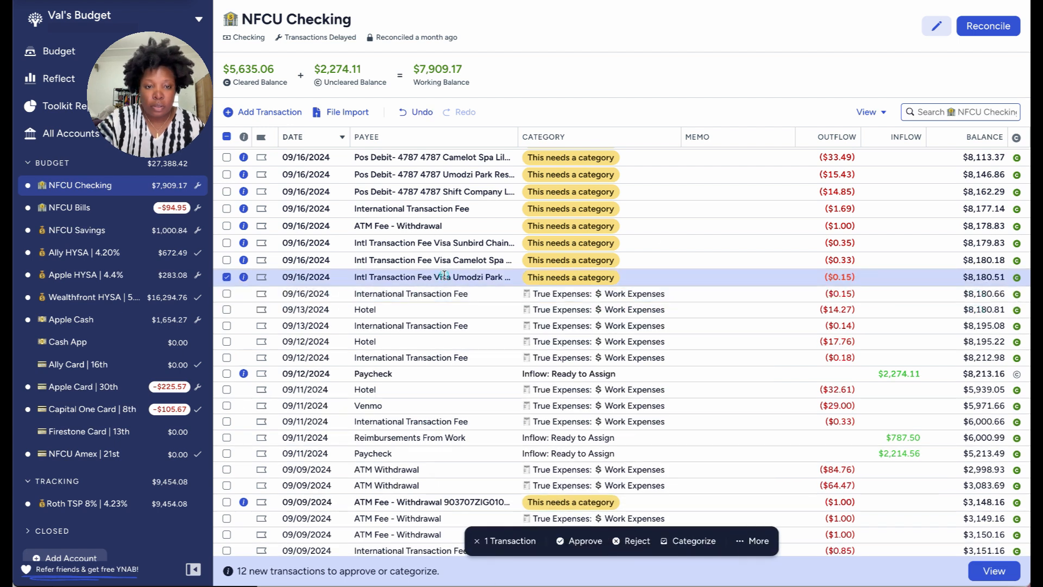
# - Change the payee of the $0.15 Umodzi Park fee on 09/16/2024 to International Transaction Fee, keep Work Expenses and approve it
pyautogui.click(446, 282)
pyautogui.click(444, 276)
pyautogui.write('inter')
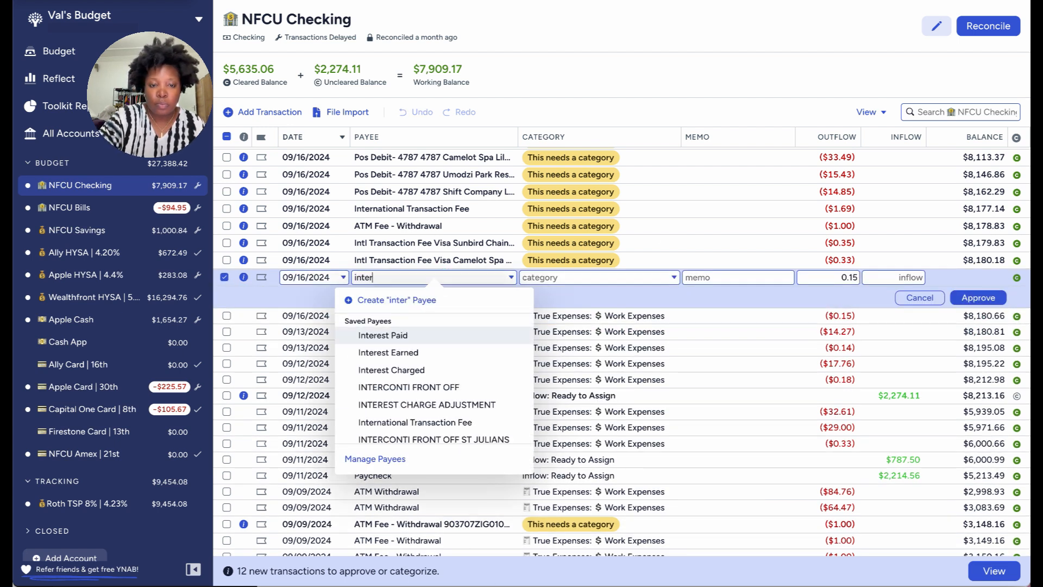
pyautogui.click(415, 422)
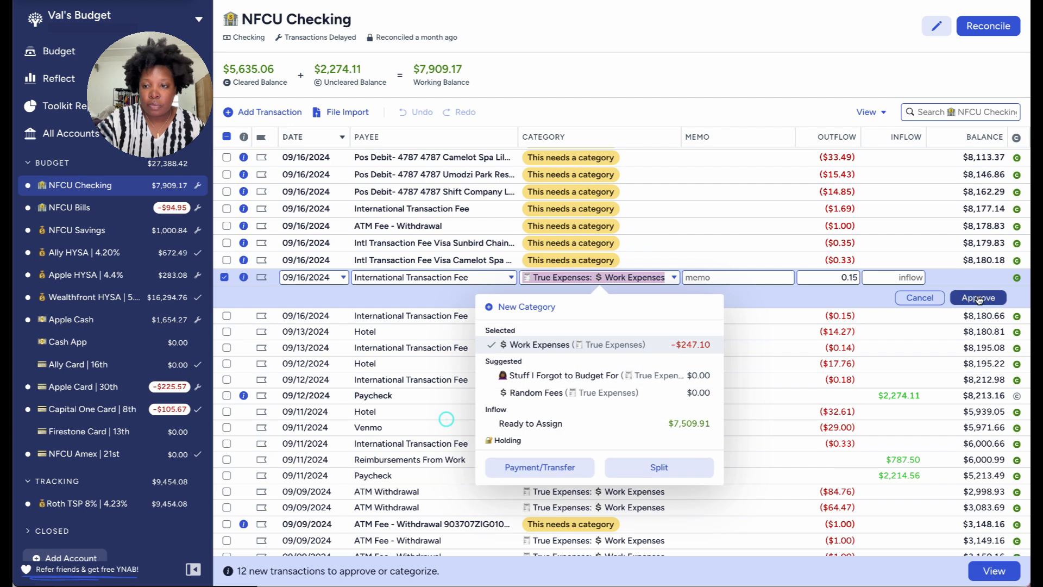
pyautogui.click(978, 298)
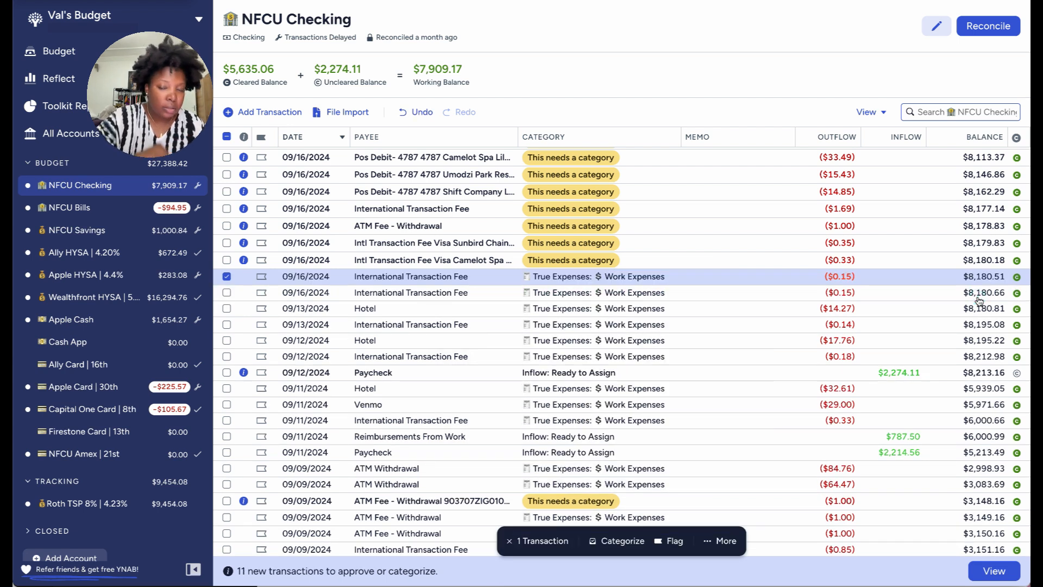
# - Change the payee of the $0.33 Camelot Spa fee on 09/16/2024 to International Transaction Fee, keep Work Expenses and approve it
pyautogui.click(413, 263)
pyautogui.click(412, 263)
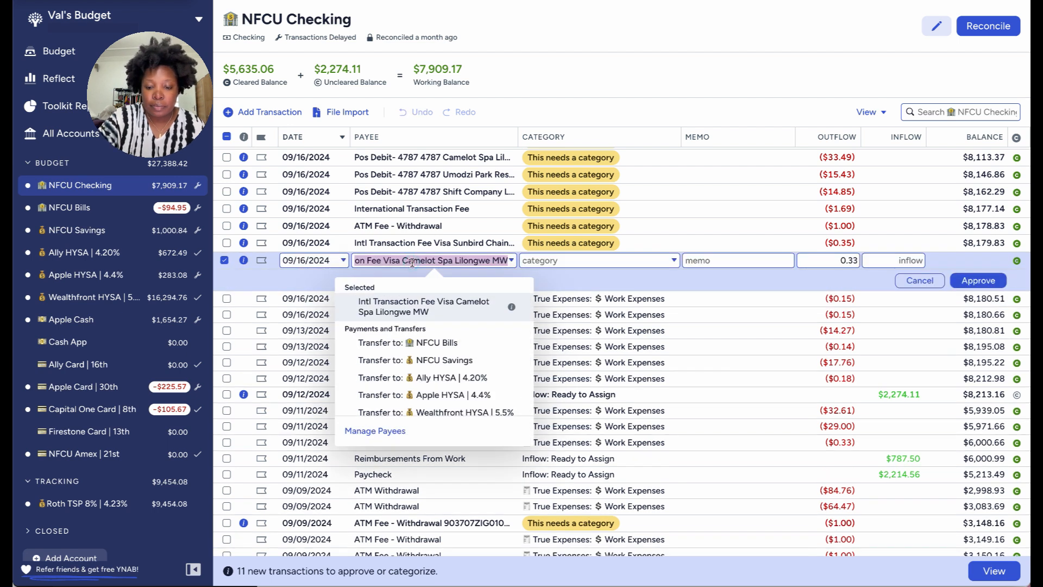
pyautogui.write('inter')
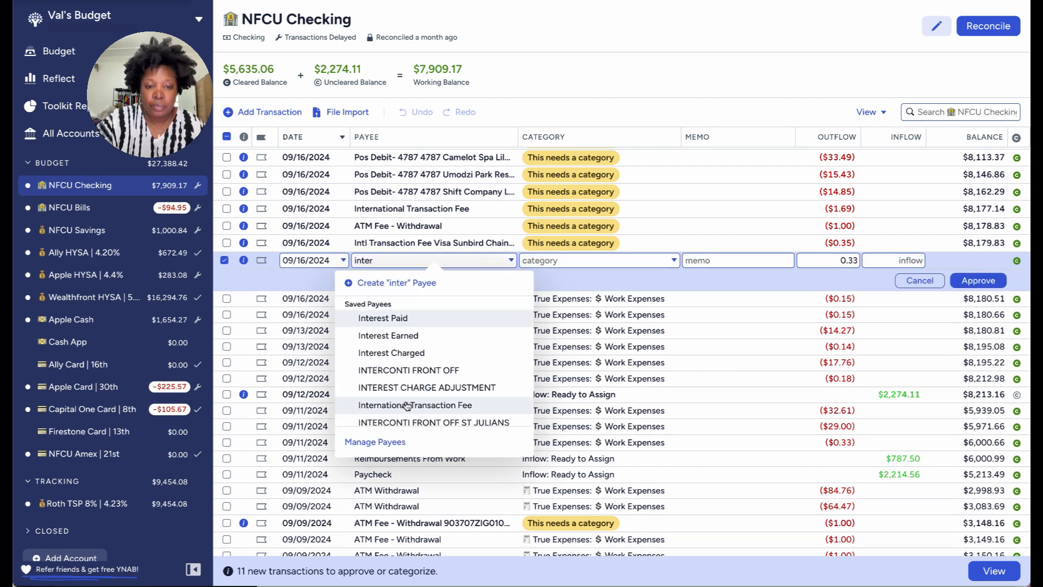
pyautogui.click(408, 405)
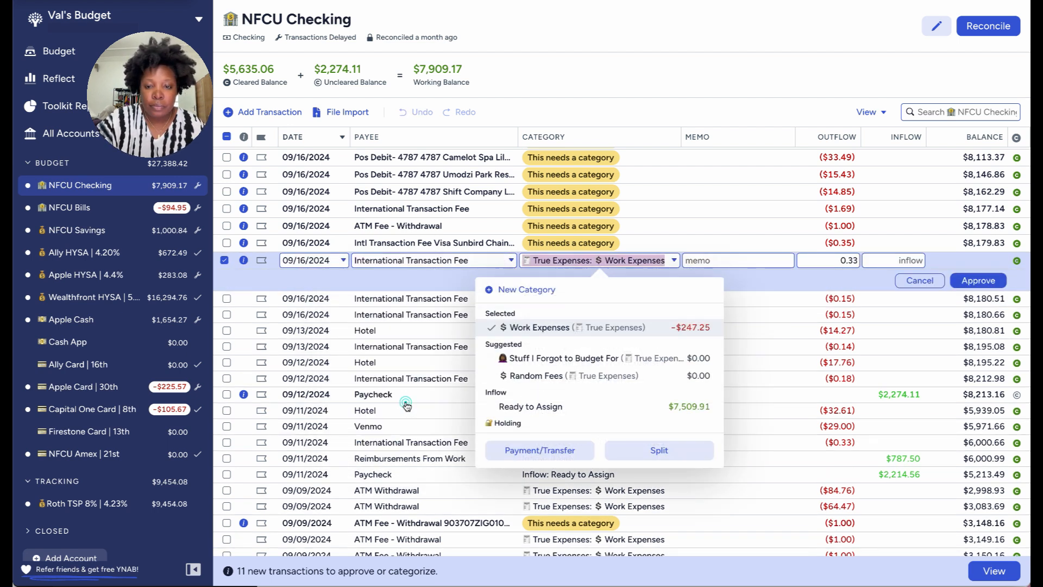
pyautogui.click(966, 284)
# - Change the payee of the $0.35 Sunbird fee on 09/16/2024 to International Transaction Fee, keep Work Expenses and approve it
pyautogui.click(389, 243)
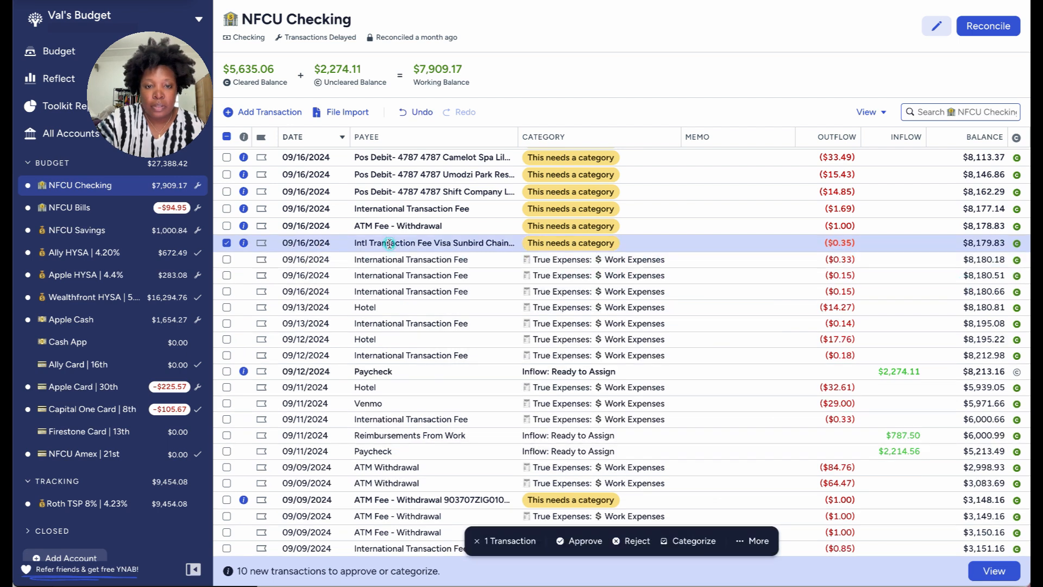
pyautogui.click(390, 243)
pyautogui.write('inter')
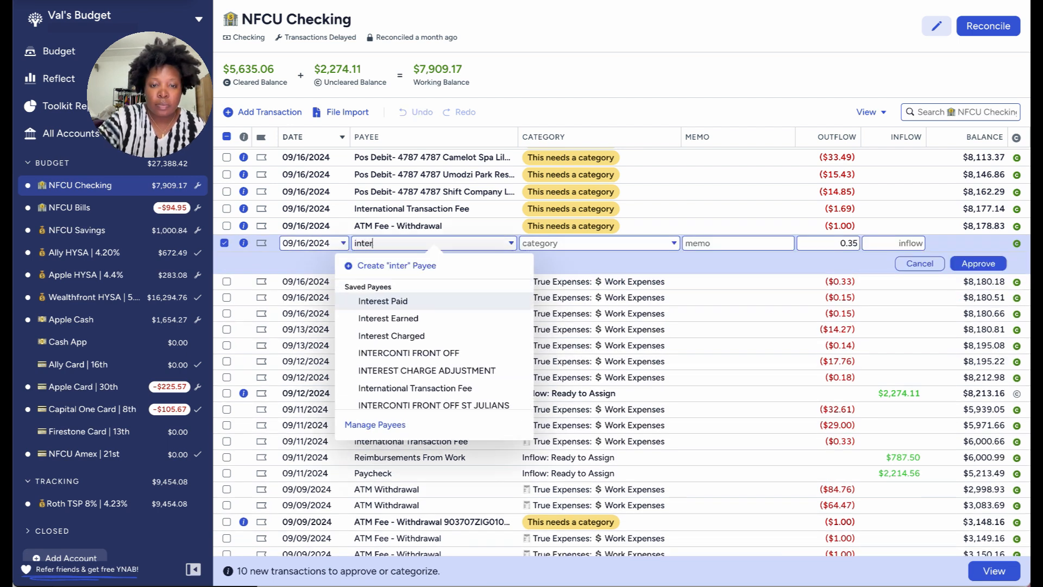
pyautogui.click(433, 388)
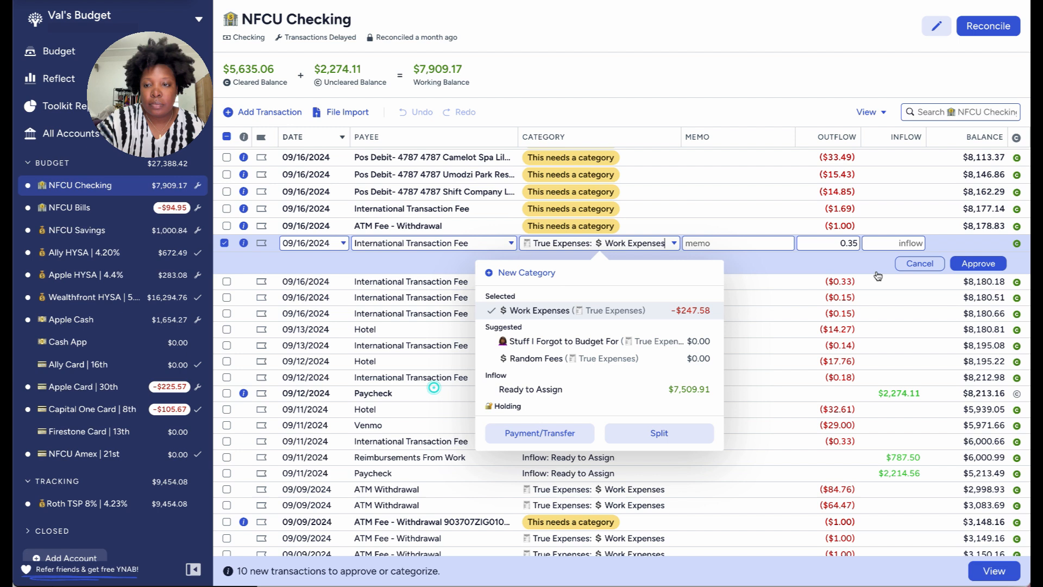
pyautogui.click(970, 264)
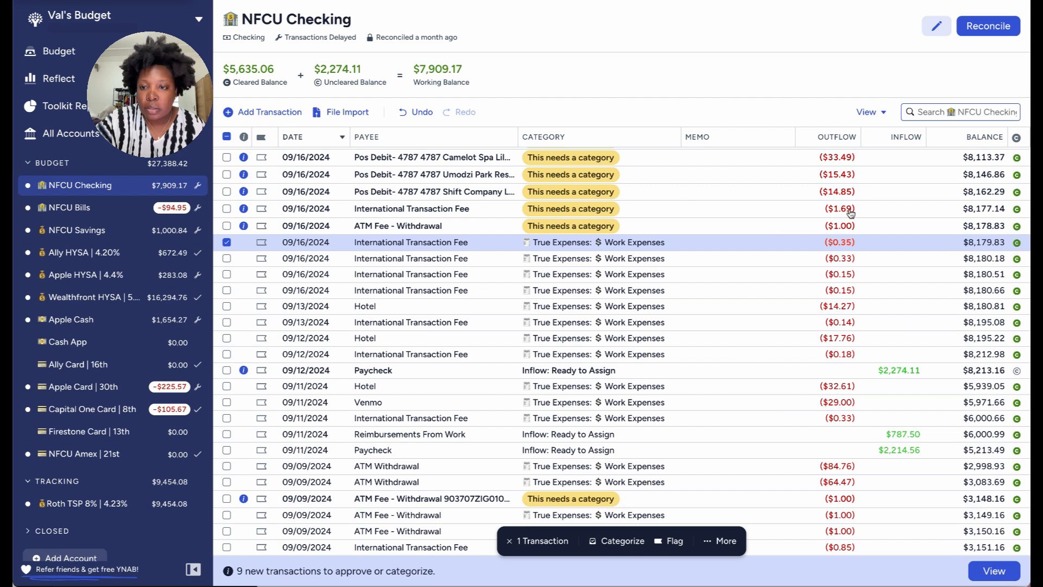
# - Assign the $1.69 International Transaction Fee of 09/16/2024 to Work Expenses and approve it
pyautogui.click(377, 210)
pyautogui.click(380, 208)
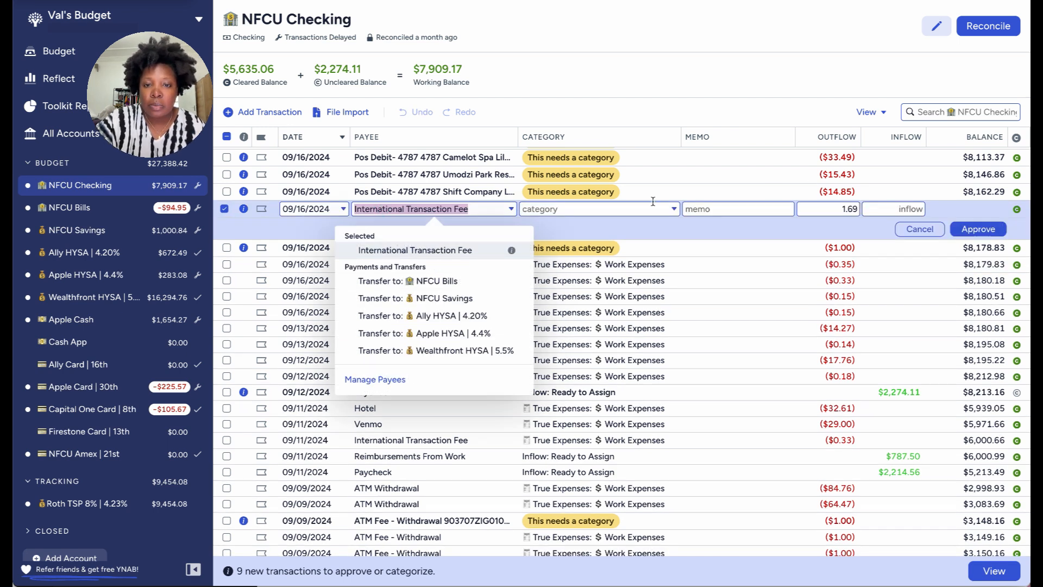
pyautogui.click(639, 211)
pyautogui.click(978, 229)
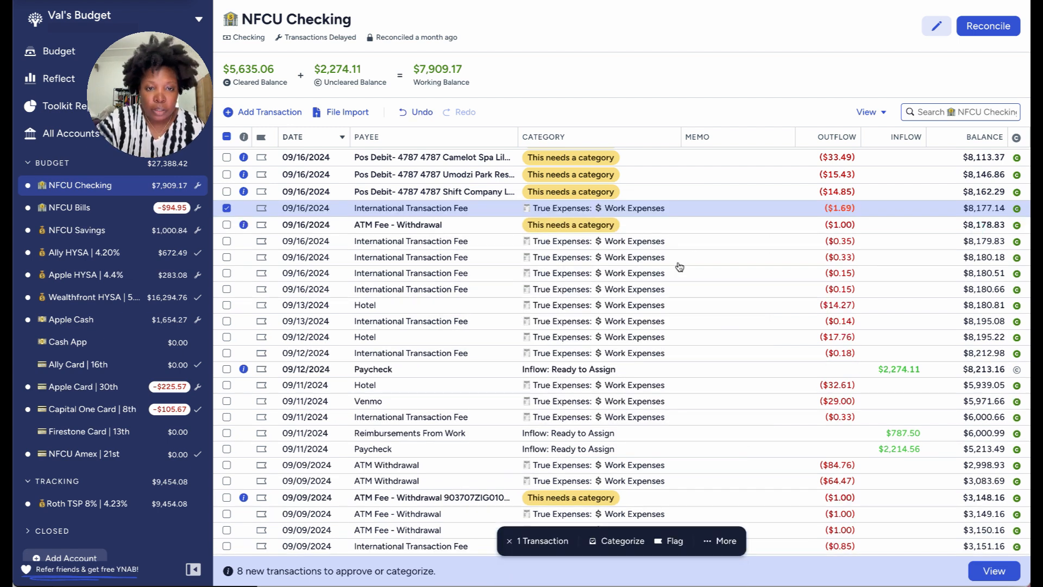
# - Assign the $1.00 ATM Fee - Withdrawal of 09/16/2024 to Work Expenses and approve it
pyautogui.click(602, 226)
pyautogui.click(602, 226)
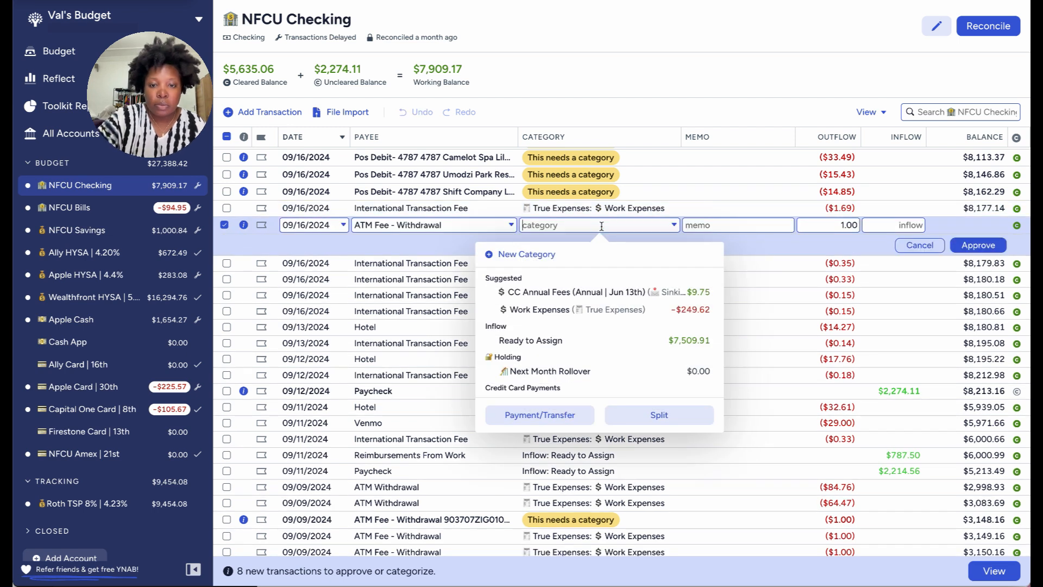
pyautogui.click(596, 309)
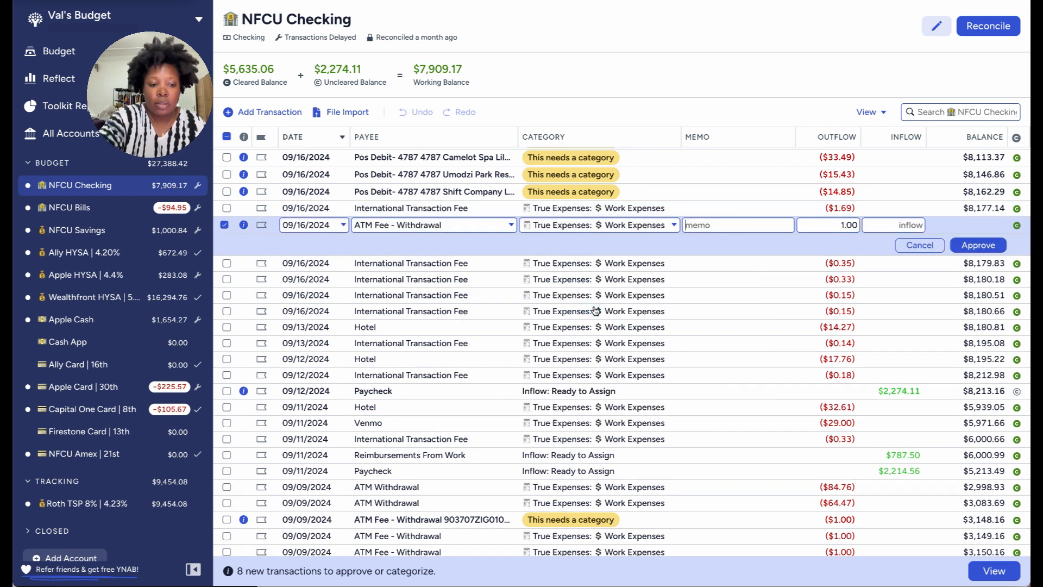
pyautogui.press('XF86MonBrightnessUp')
pyautogui.press('XF86MonBrightnessUp')
pyautogui.press('XF86MonBrightnessUp')
pyautogui.press('XF86MonBrightnessUp')
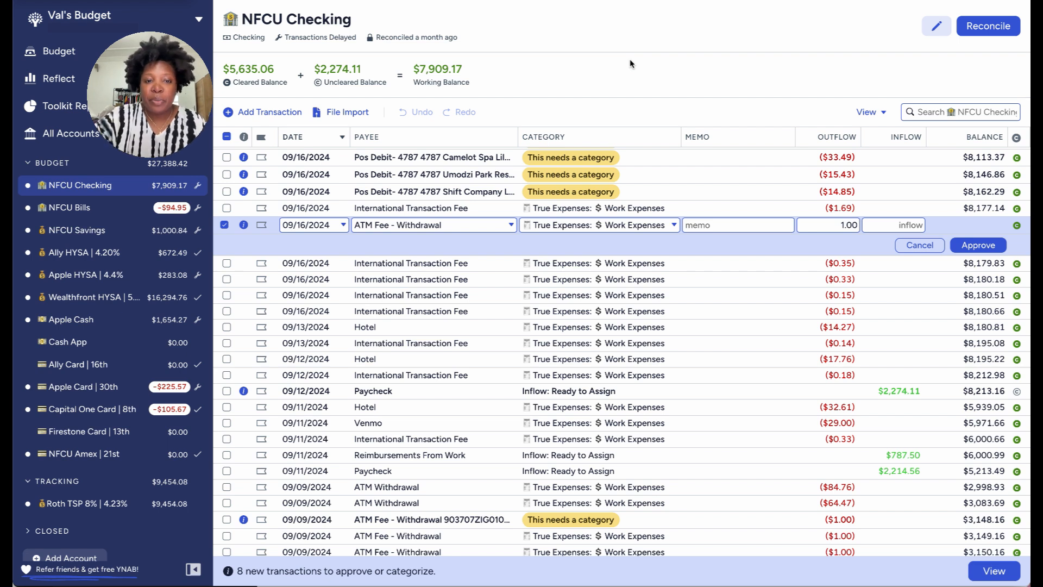
pyautogui.click(970, 251)
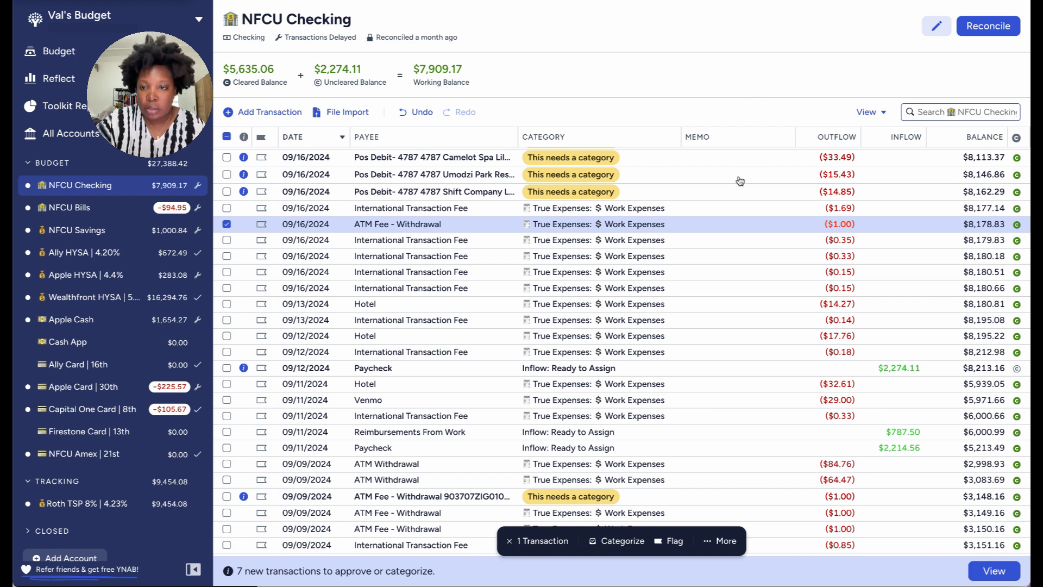
# - Assign the $169.26 ATM Withdrawal of 09/16/2024 to Work Expenses and approve it
pyautogui.scroll(2, 731, 211)
pyautogui.scroll(1, 733, 212)
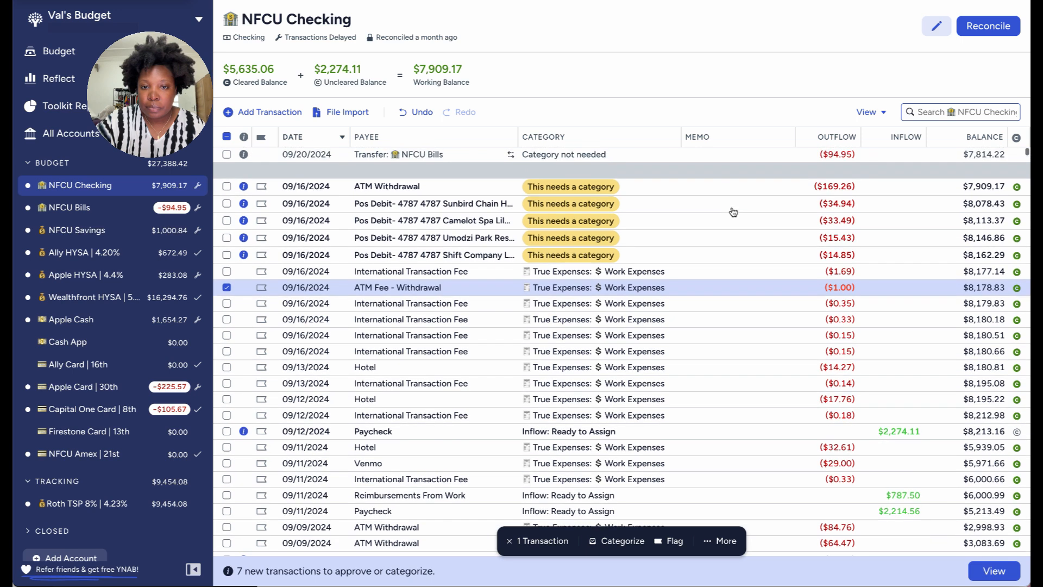
pyautogui.click(566, 188)
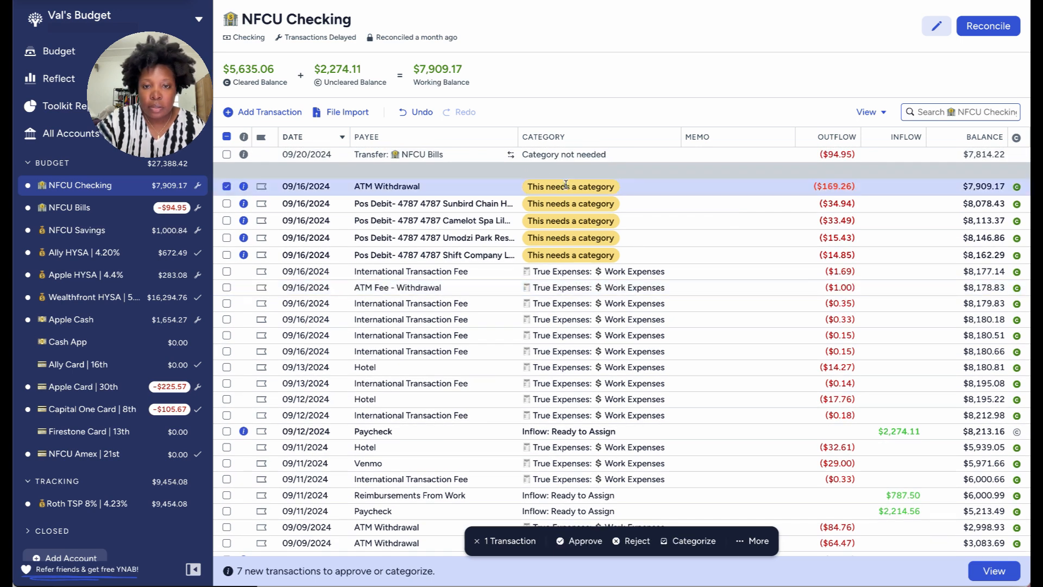
pyautogui.click(567, 188)
pyautogui.click(603, 274)
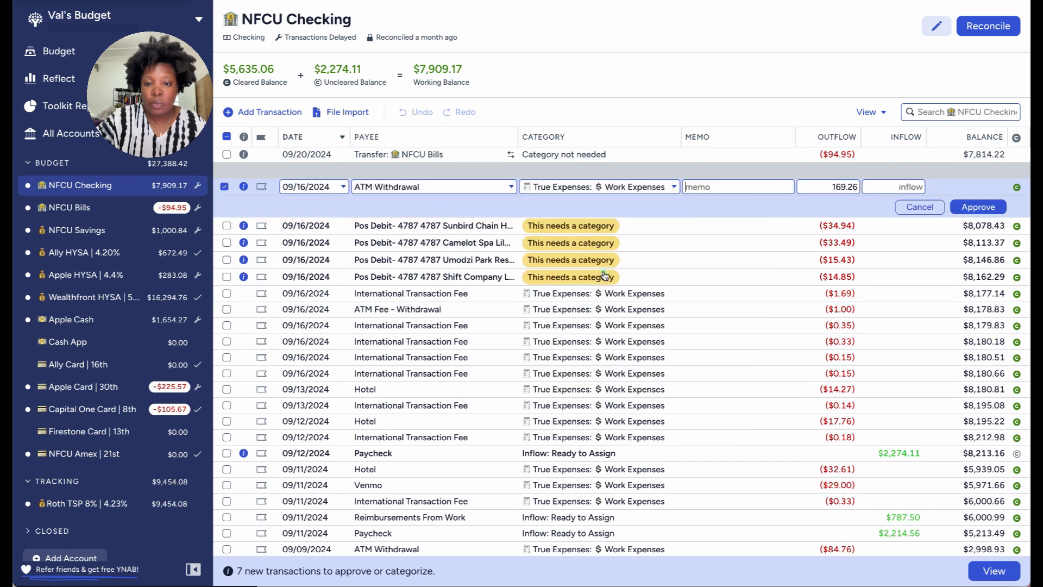
pyautogui.click(979, 207)
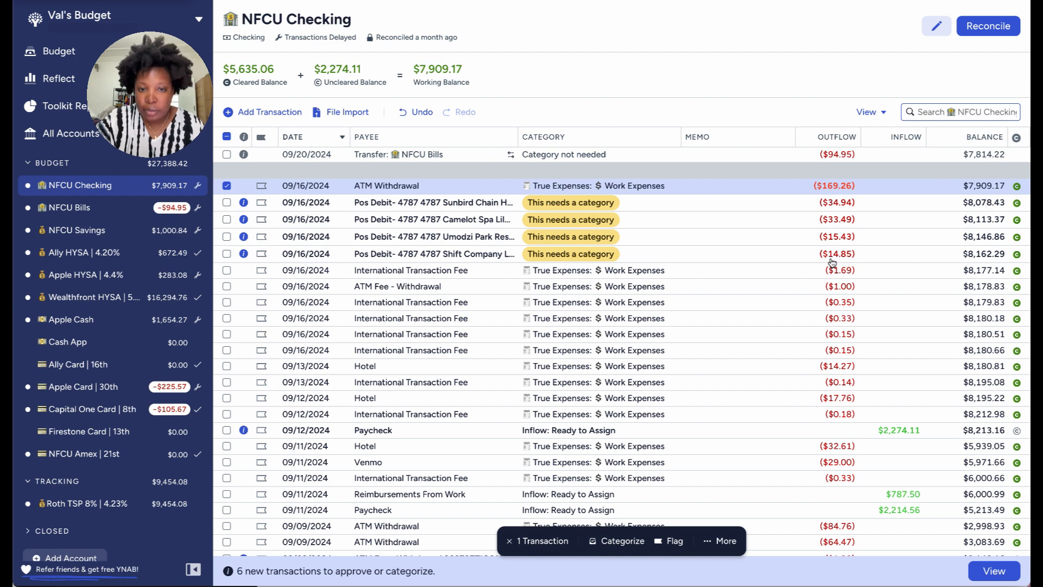
# - Change the payee of the $14.85 Shift Company debit on 09/16/2024 to Hotel, keep Work Expenses and approve it
pyautogui.click(410, 253)
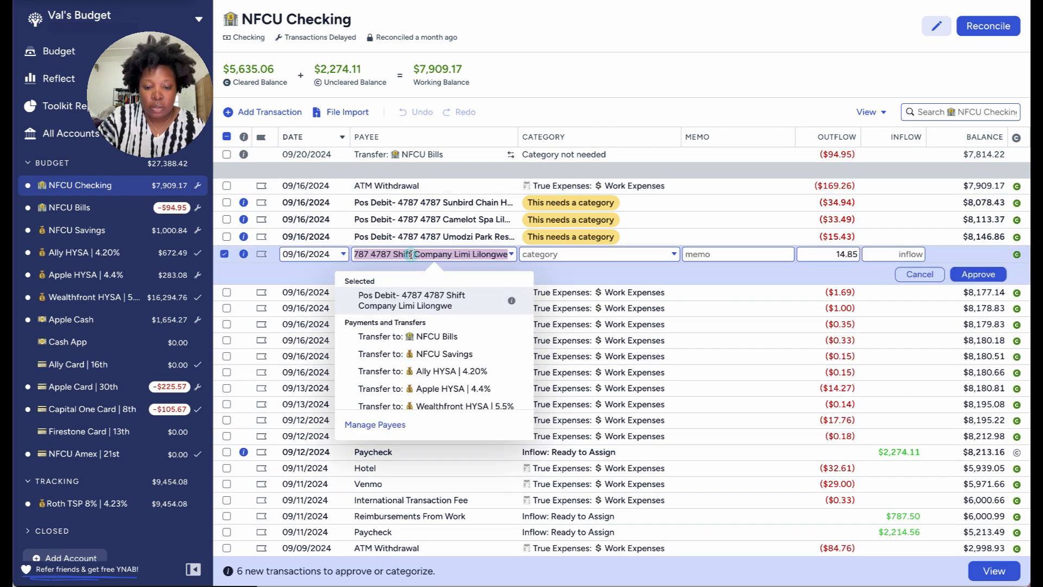
pyautogui.write('Hot')
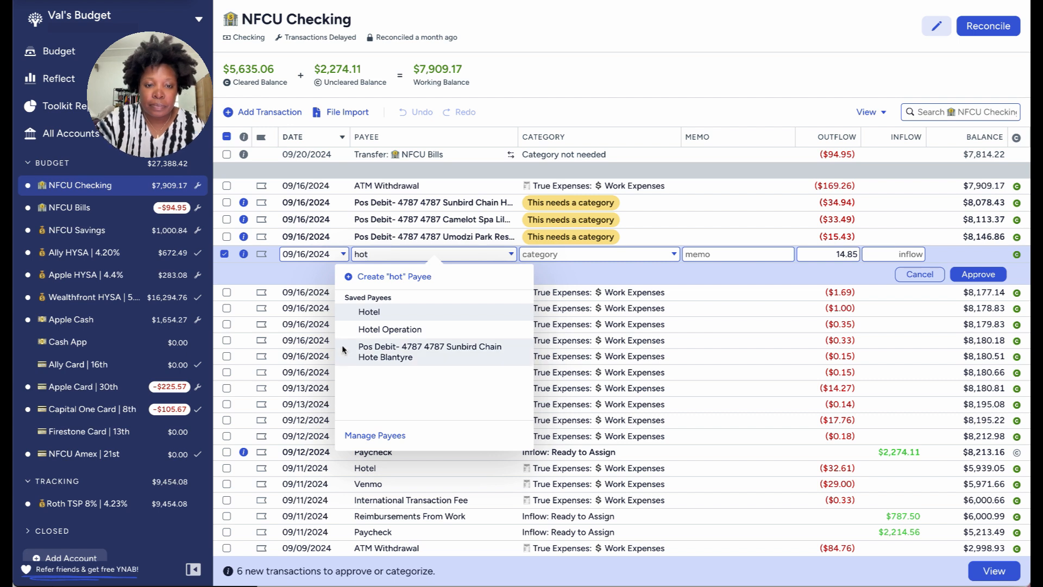
pyautogui.click(375, 309)
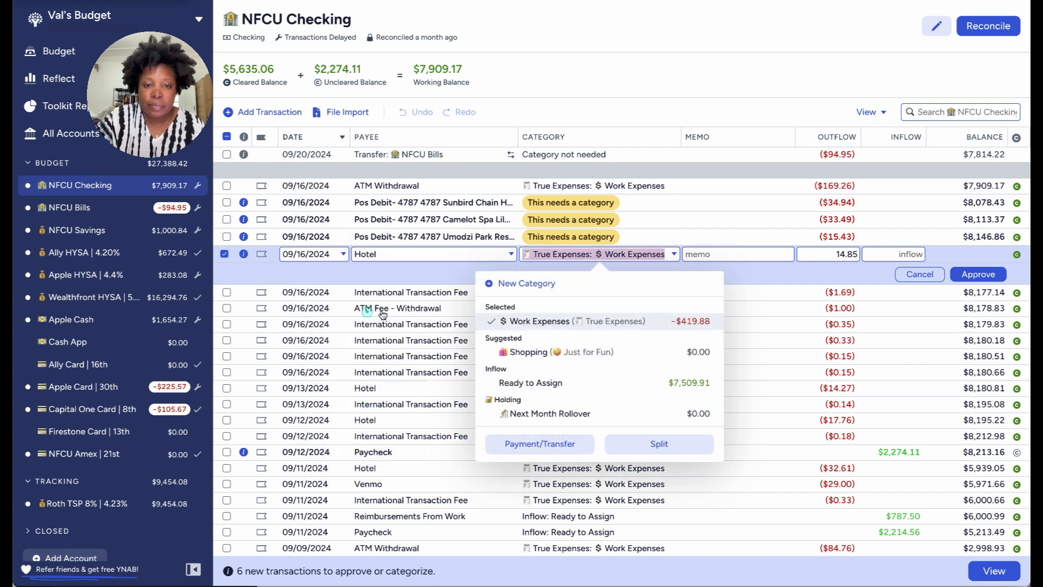
pyautogui.click(978, 274)
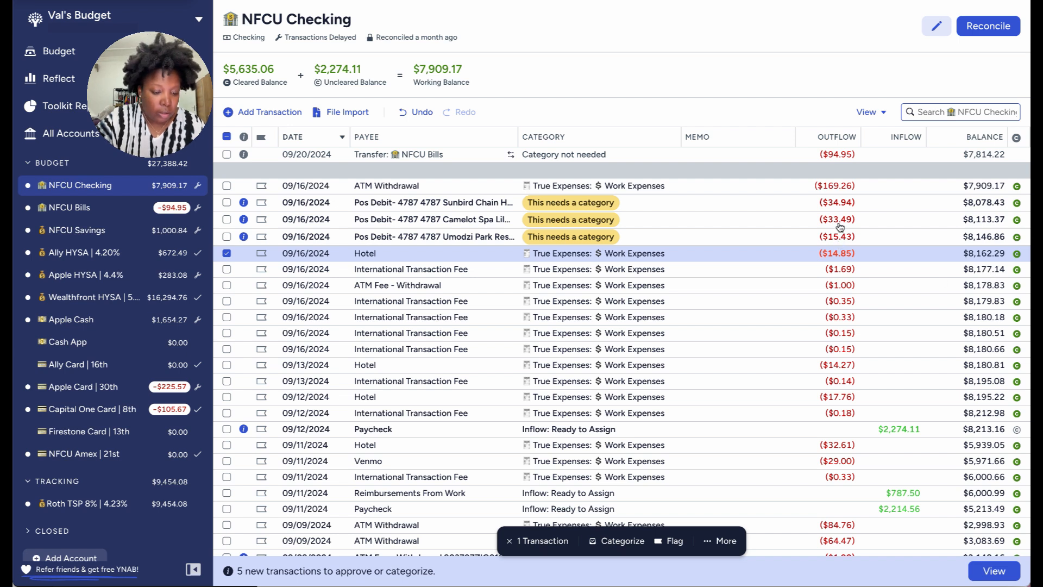
# - Change the payee of the $15.43 Umodzi Park debit on 09/16/2024 to Hotel, keep Work Expenses and approve it
pyautogui.click(461, 235)
pyautogui.click(462, 236)
pyautogui.write('hot')
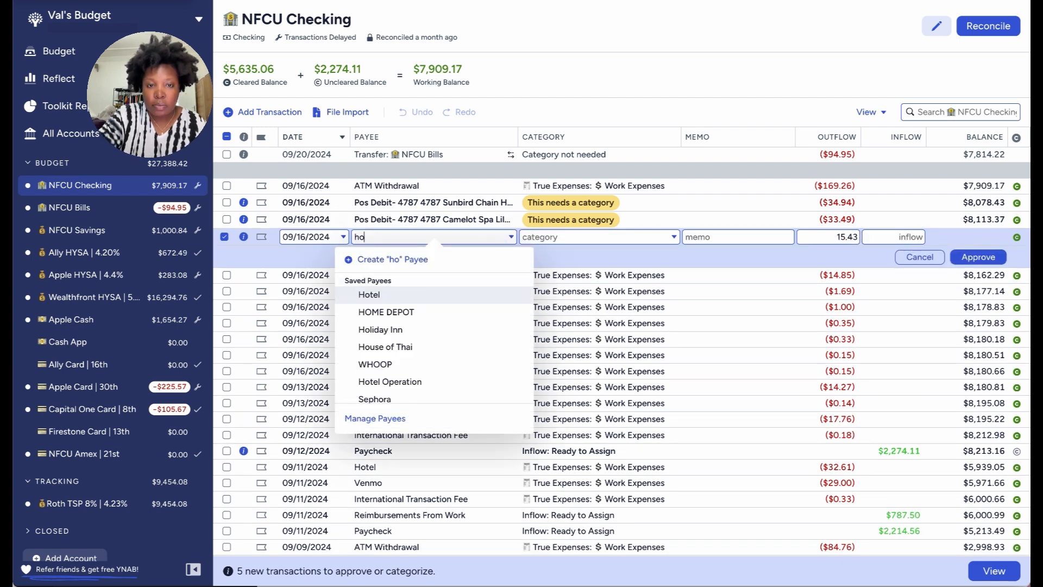
pyautogui.click(413, 295)
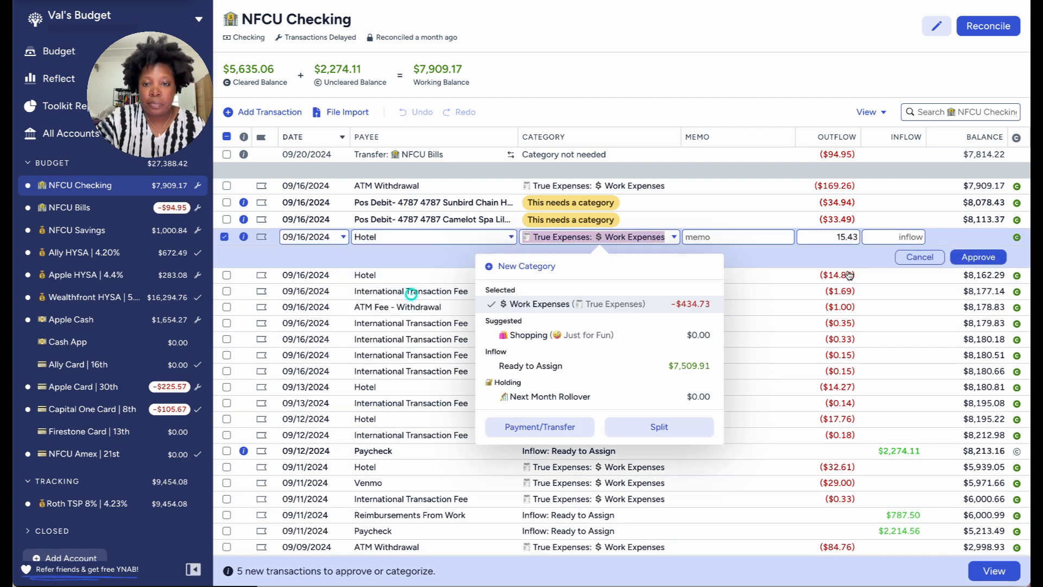
pyautogui.click(975, 258)
pyautogui.click(975, 258)
# - Change the payee of the $33.49 Camelot Spa debit on 09/16/2024 to Hotel, keep Work Expenses and approve it
pyautogui.click(466, 224)
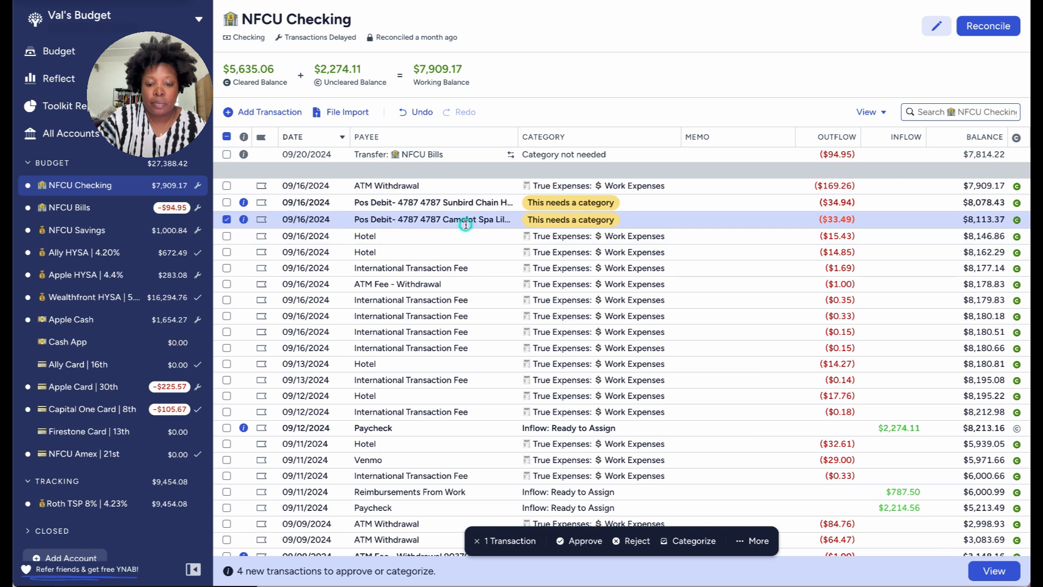
pyautogui.click(465, 223)
pyautogui.write('hot')
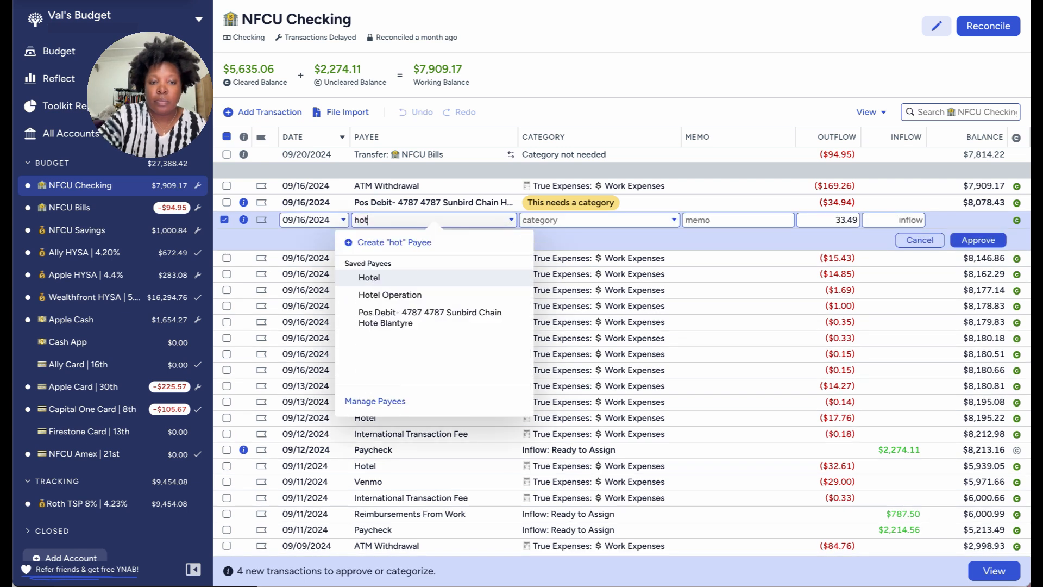
pyautogui.click(447, 277)
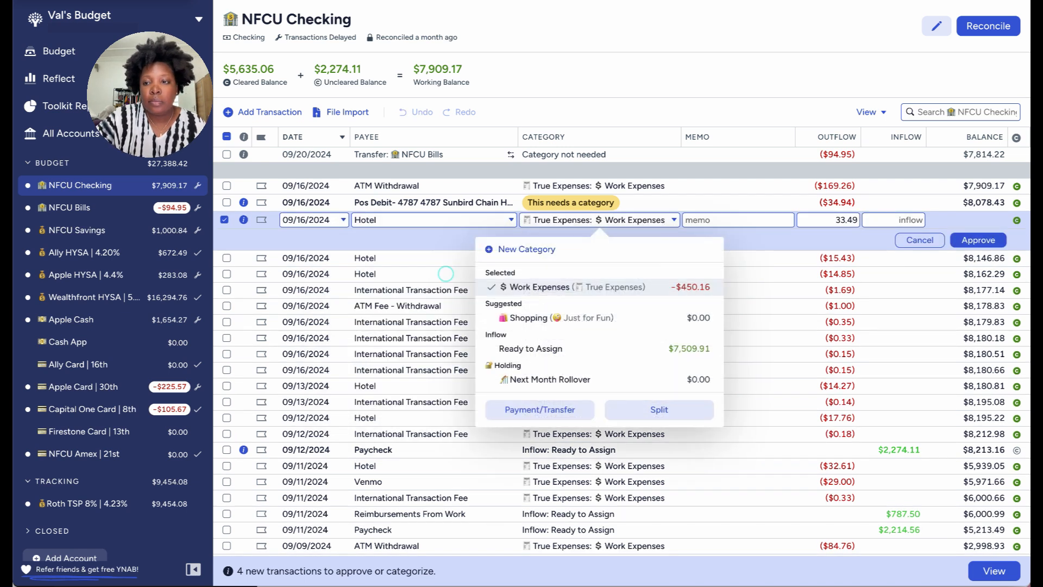
pyautogui.click(990, 242)
# - Change the payee of the $34.94 Sunbird debit on 09/16/2024 to Hotel, keep Work Expenses and approve it
pyautogui.click(502, 204)
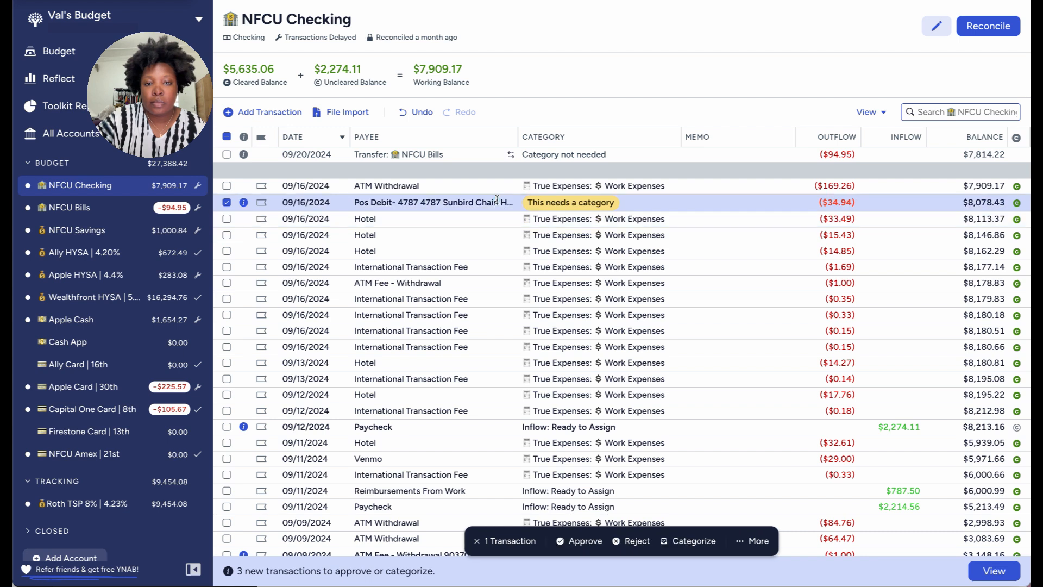
pyautogui.click(495, 200)
pyautogui.write('hot')
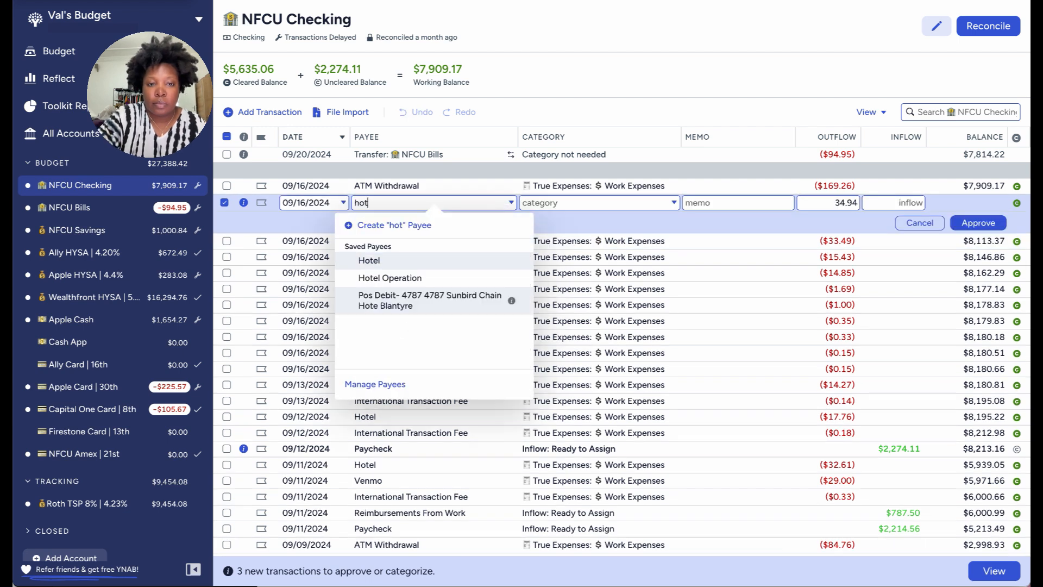
pyautogui.click(446, 262)
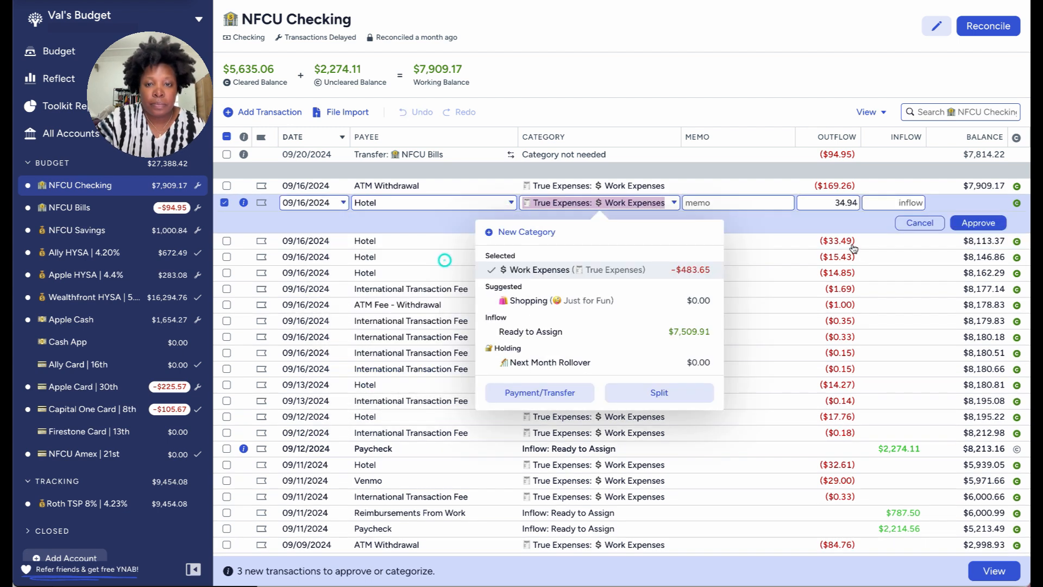
pyautogui.click(978, 223)
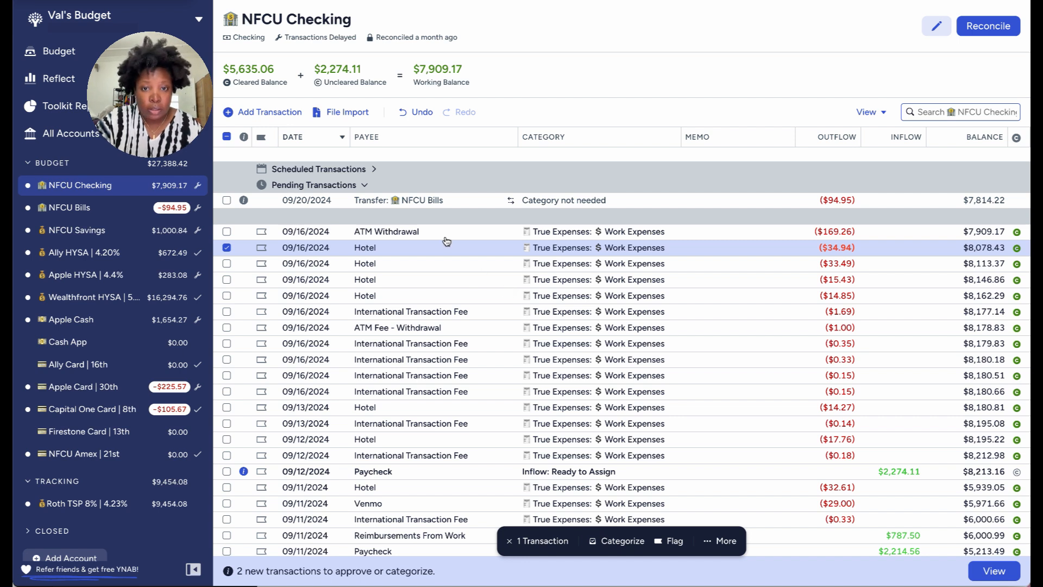
# - Delete the uncleared $2,274.11 Paycheck of 09/12/2024 together with the still-selected $34.94 Hotel transaction of 09/16/2024
pyautogui.scroll(-3, 512, 252)
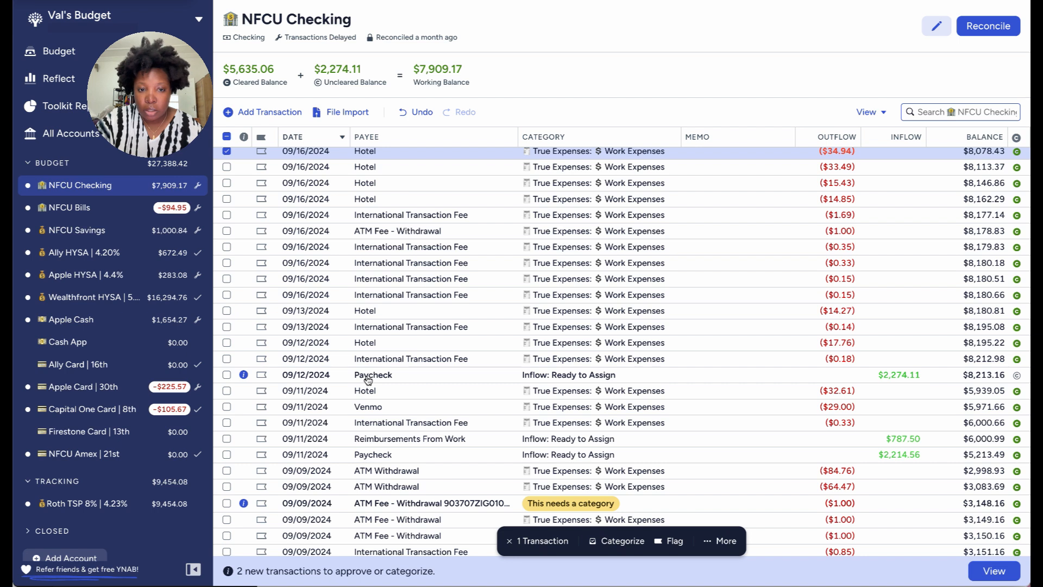
pyautogui.click(226, 375)
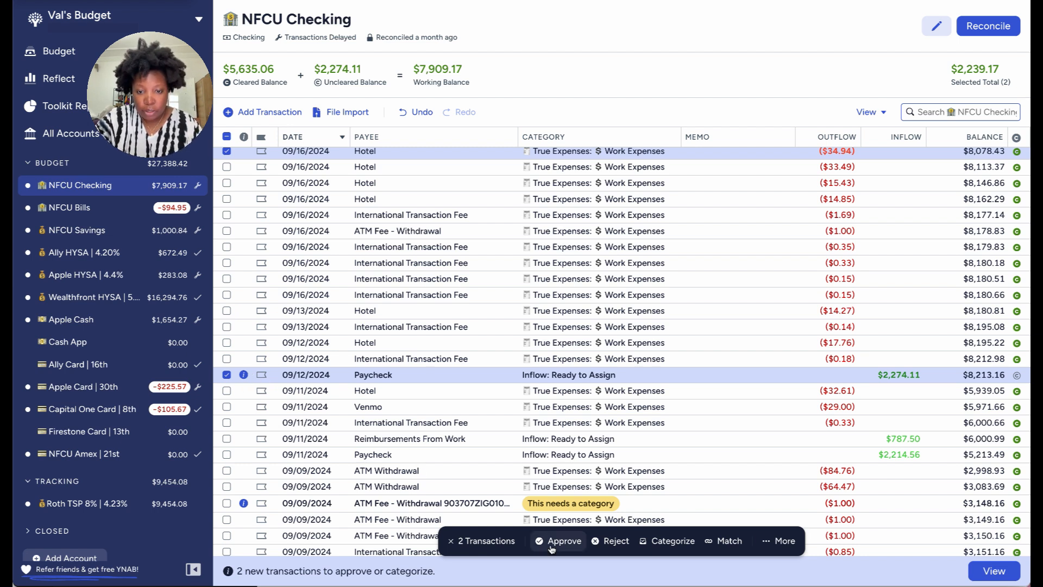
pyautogui.click(768, 544)
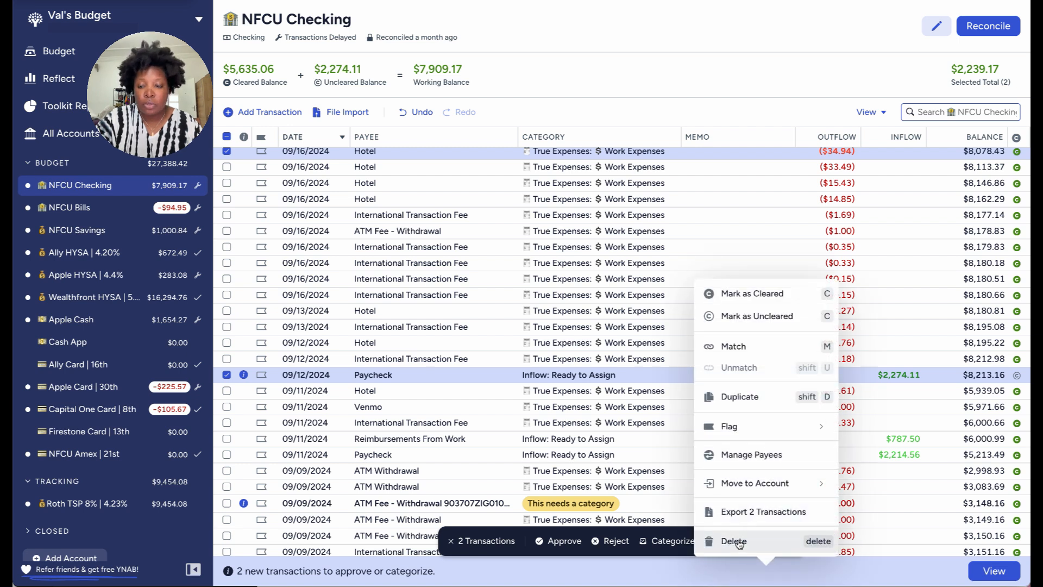
pyautogui.click(739, 543)
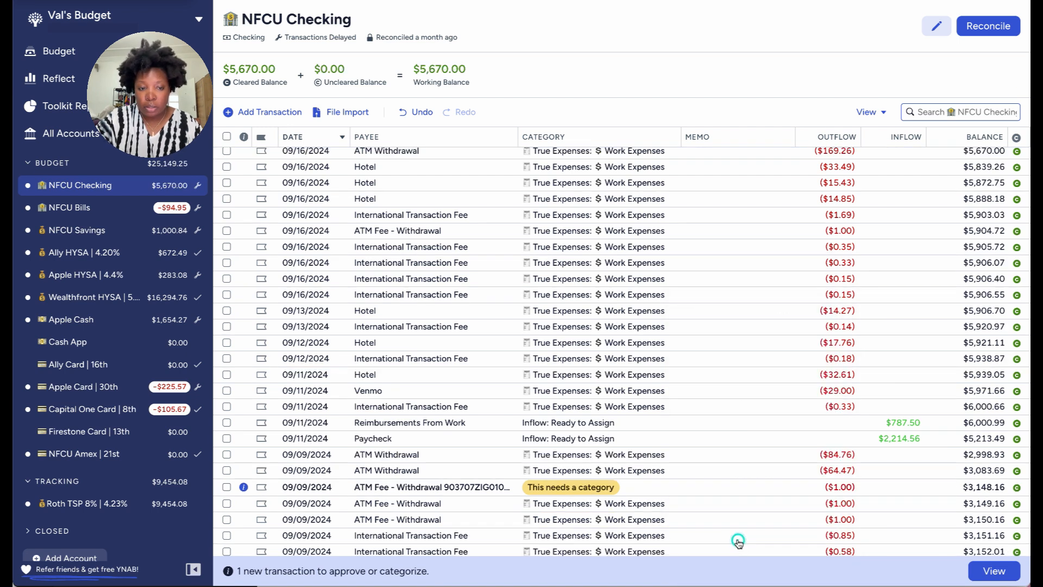
# - Review the scheduled transactions, the account's delayed import details and the recent entries in the NFCU Checking register
pyautogui.scroll(2, 451, 252)
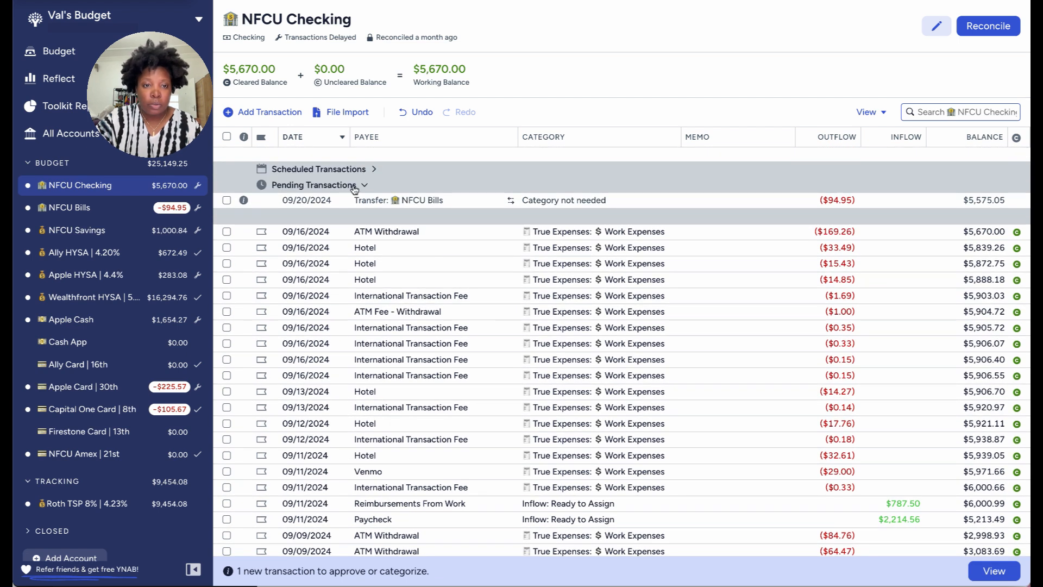
pyautogui.click(368, 171)
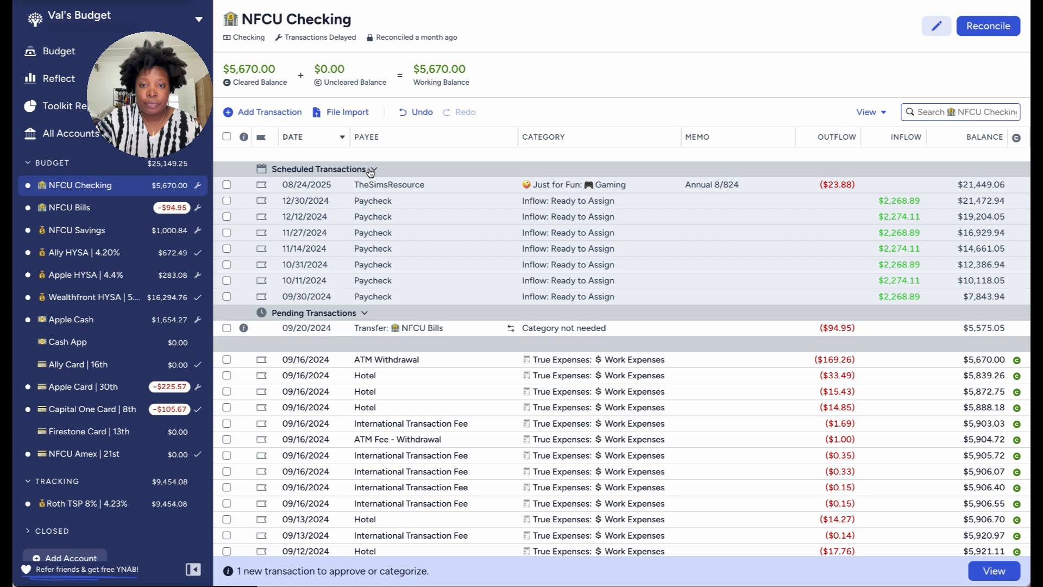
pyautogui.click(371, 170)
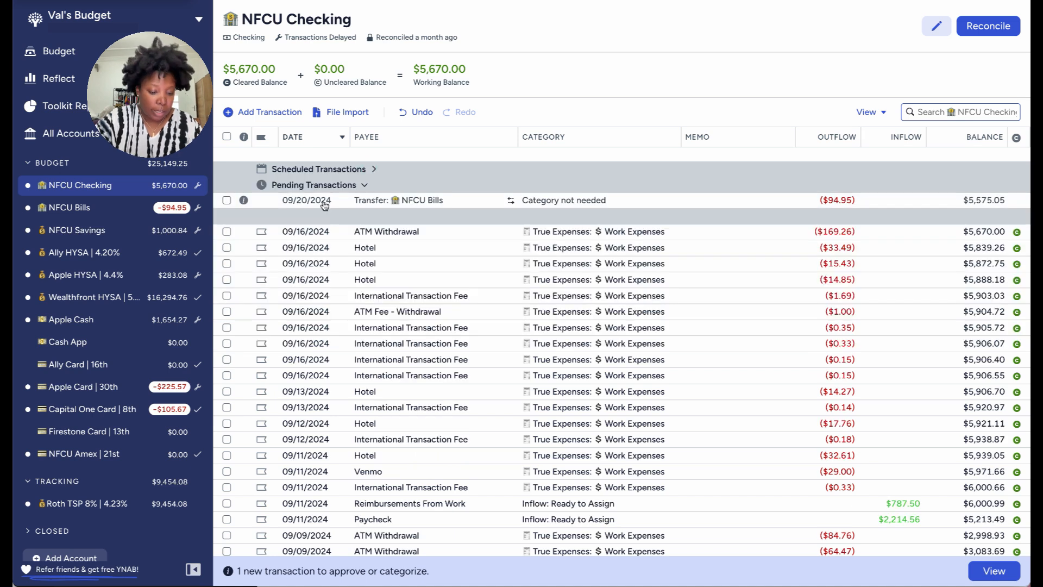
pyautogui.moveTo(325, 205)
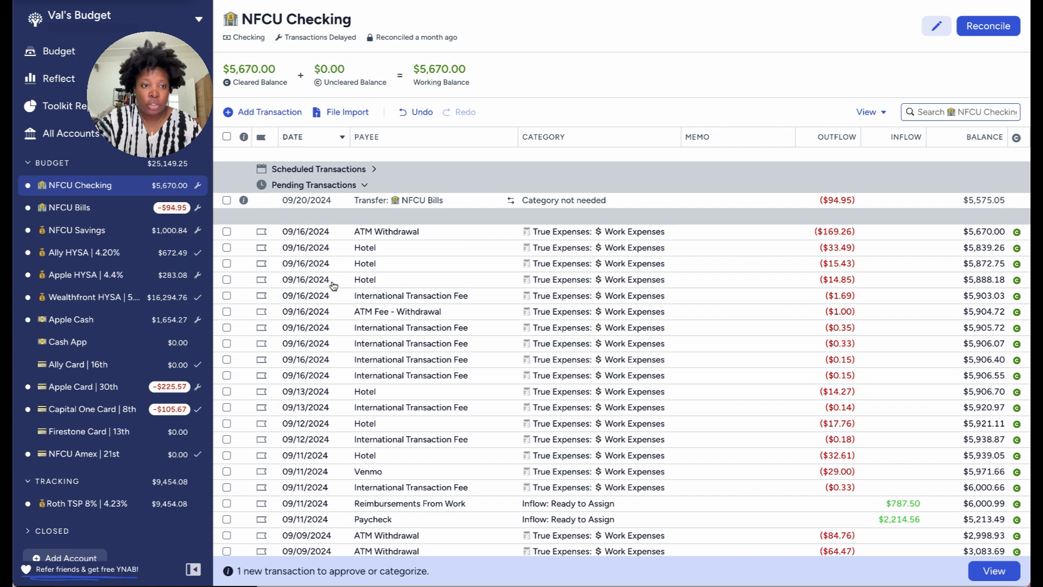
pyautogui.click(307, 39)
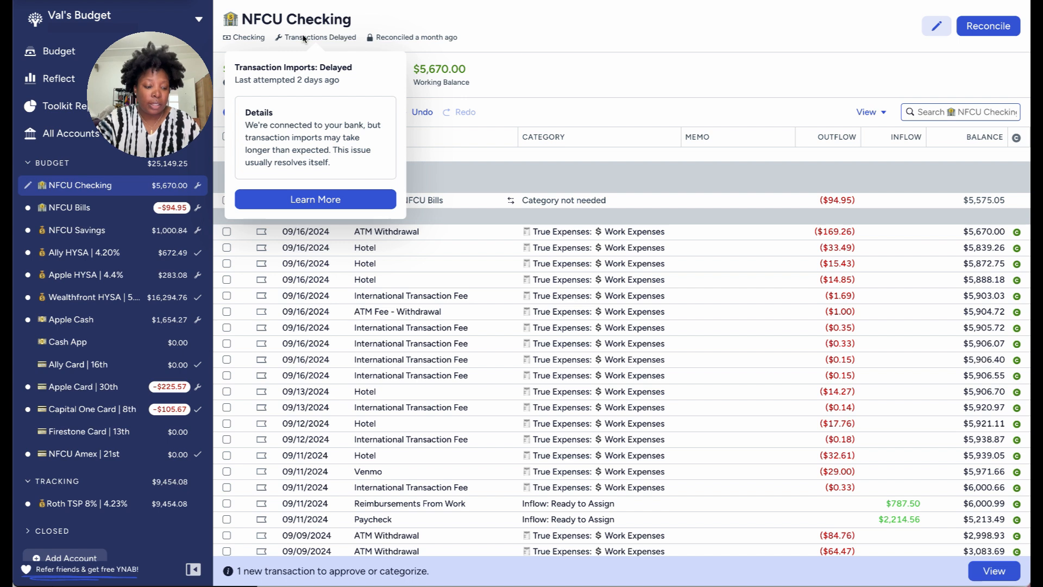
pyautogui.click(522, 57)
pyautogui.scroll(-6, 435, 241)
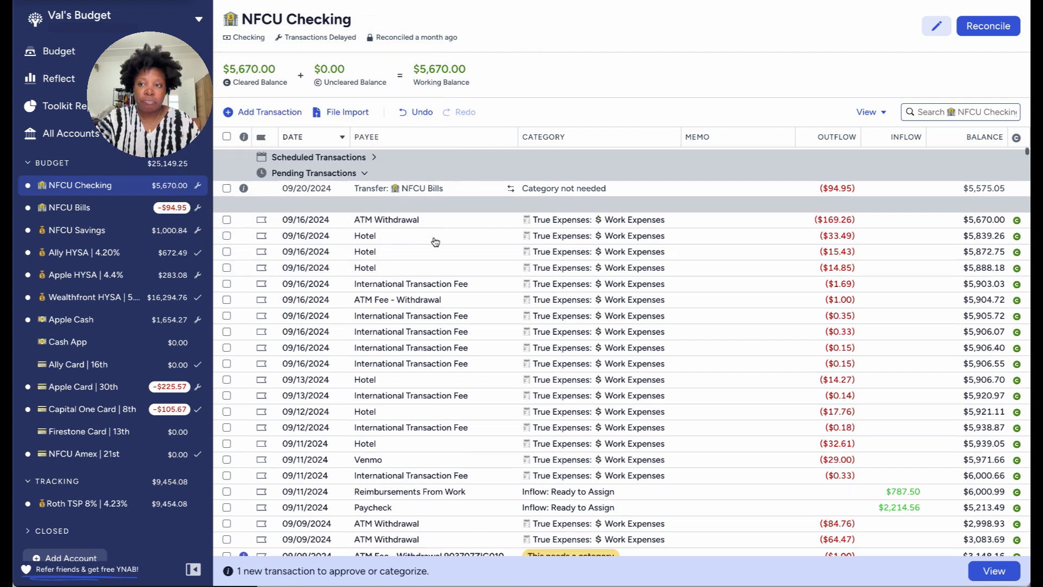
pyautogui.scroll(7, 435, 241)
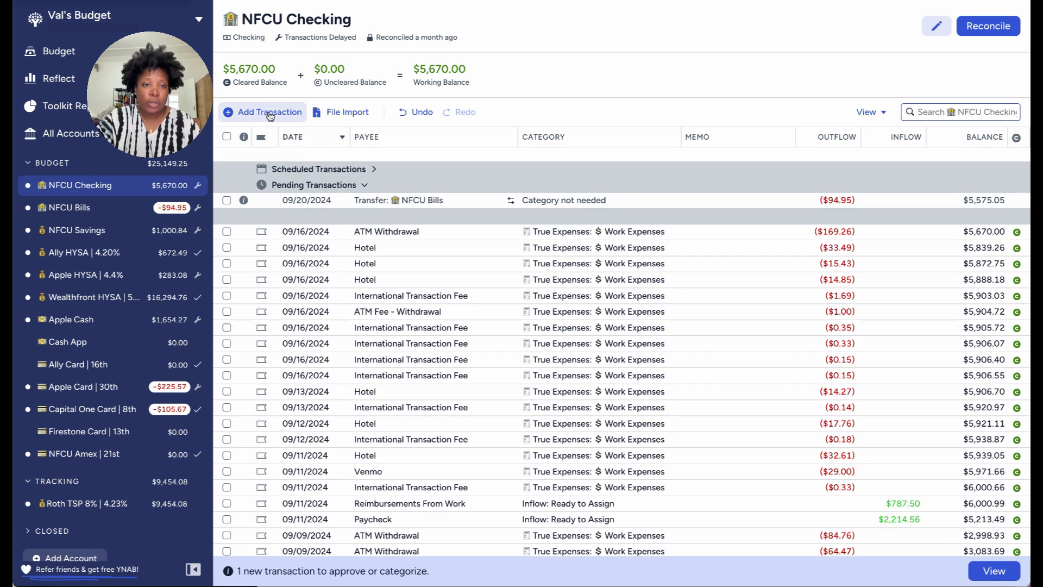
# - Start a new transaction dated 09/18/2024 with the payee International Transaction Fee
pyautogui.click(270, 112)
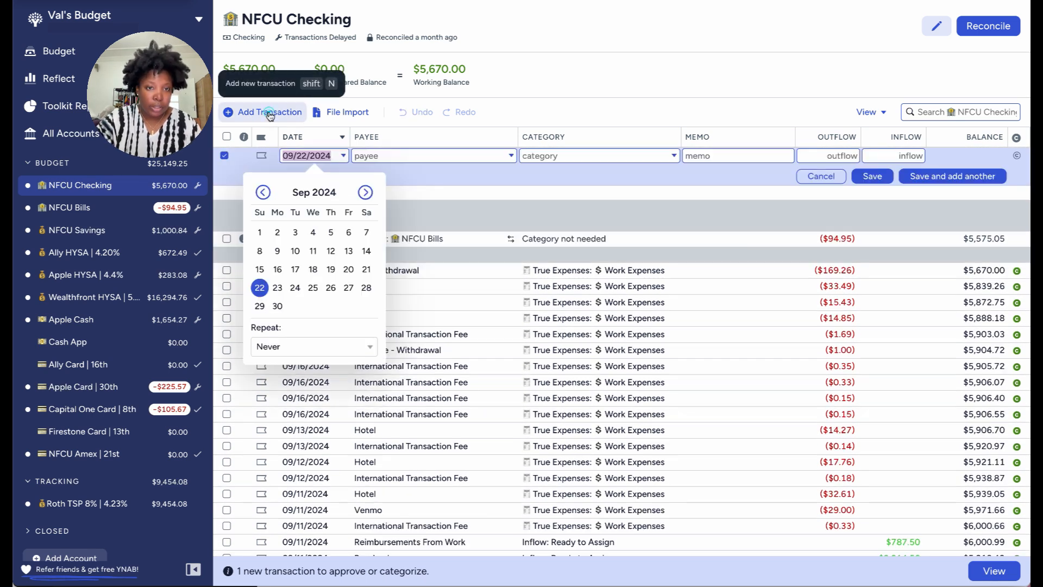
pyautogui.click(313, 270)
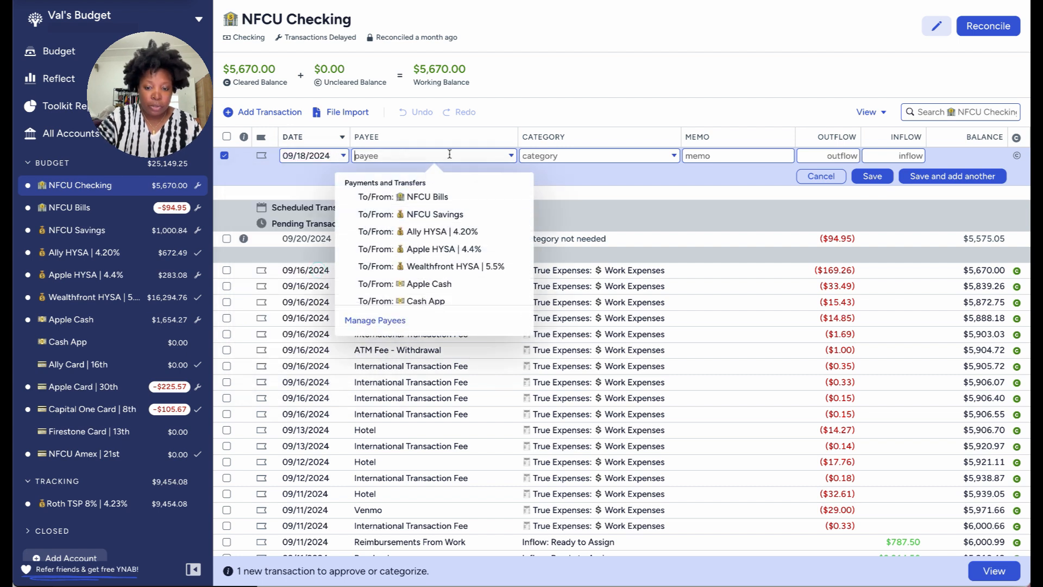
pyautogui.write('inte')
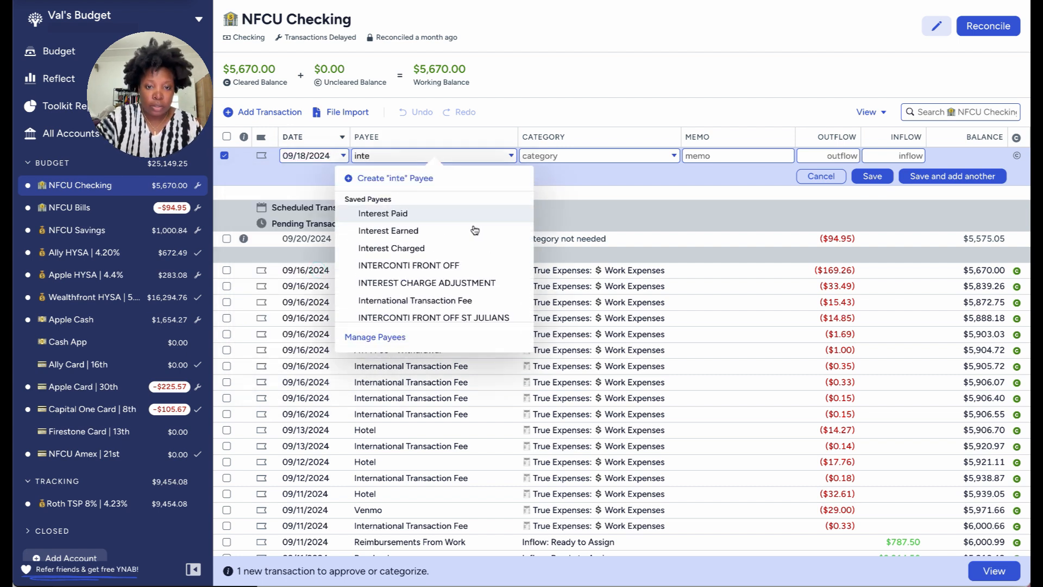
pyautogui.click(467, 300)
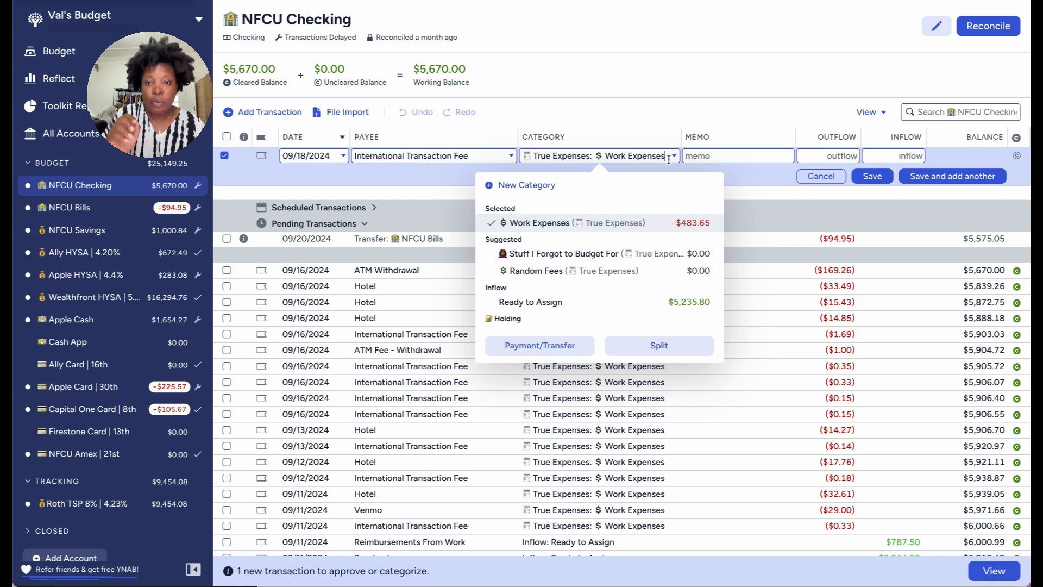
# - Change the new International Transaction Fee entry's category to Shopping under Just for Fun
pyautogui.write('shopp')
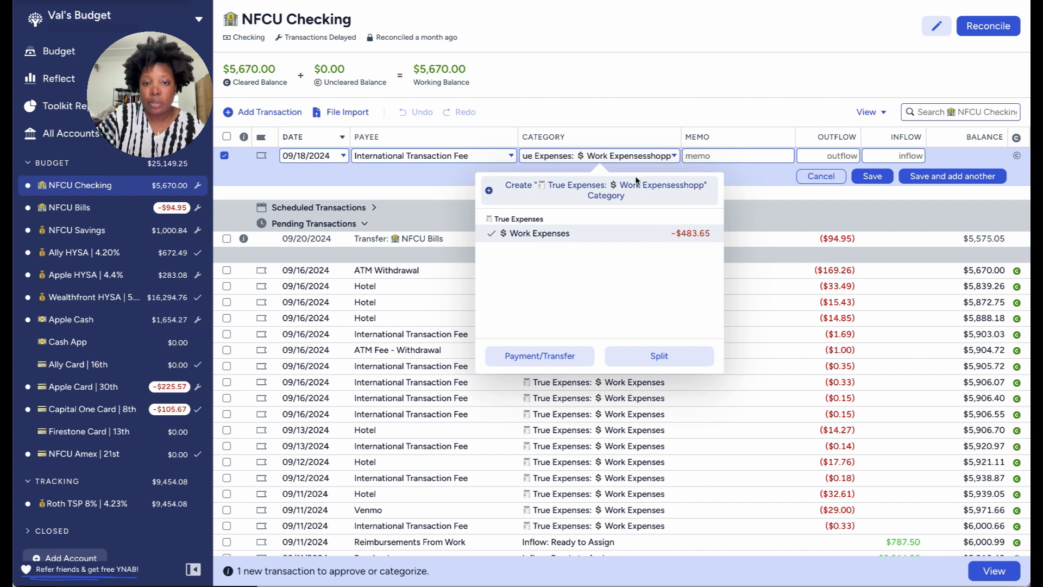
pyautogui.tripleClick(606, 155)
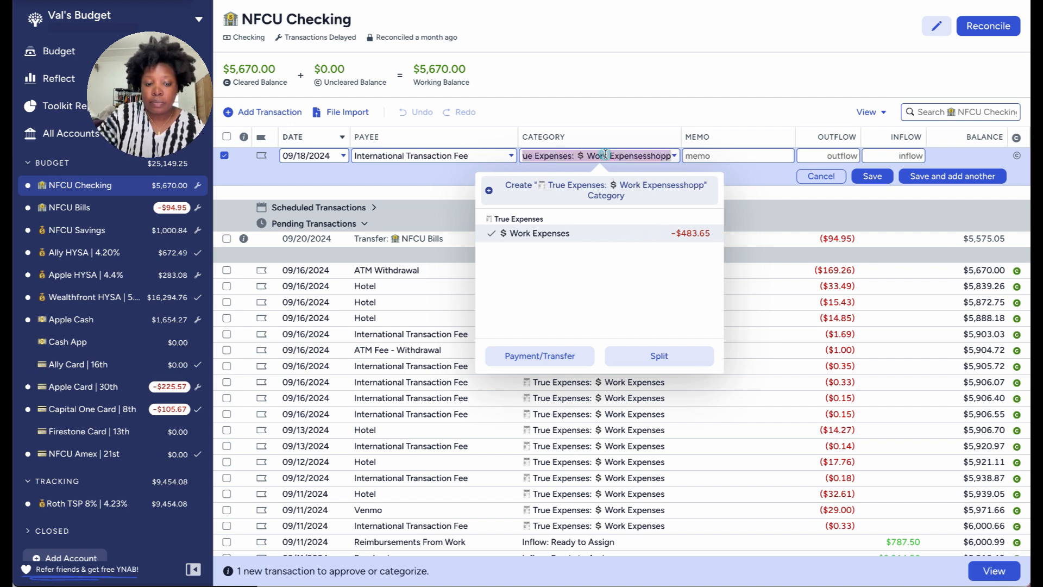
pyautogui.write('shop')
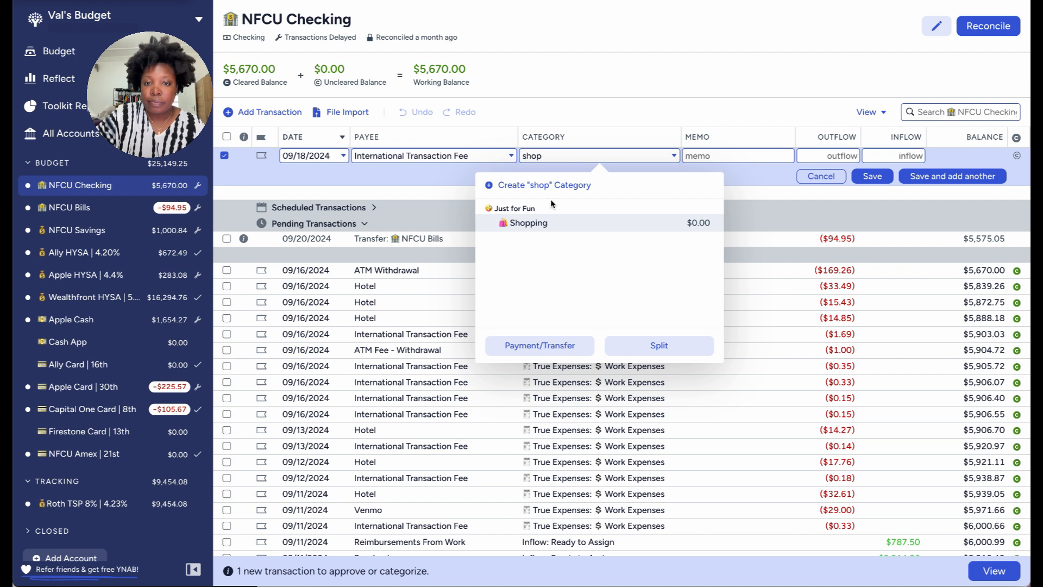
pyautogui.click(563, 224)
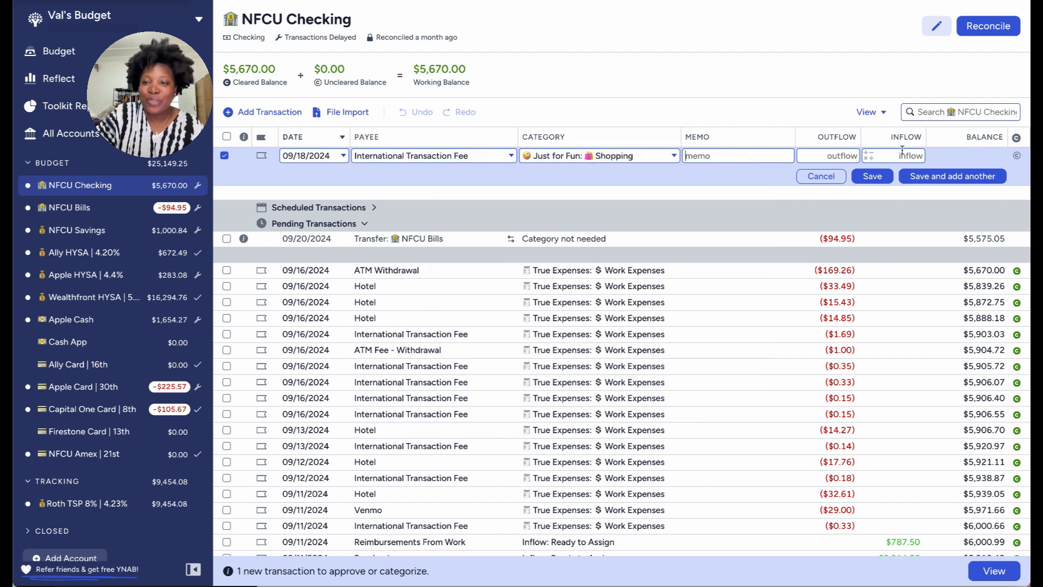
# - Set the new fee entry's outflow to $3.20 and its category to Random Fees, and save it with another entry started
pyautogui.click(849, 156)
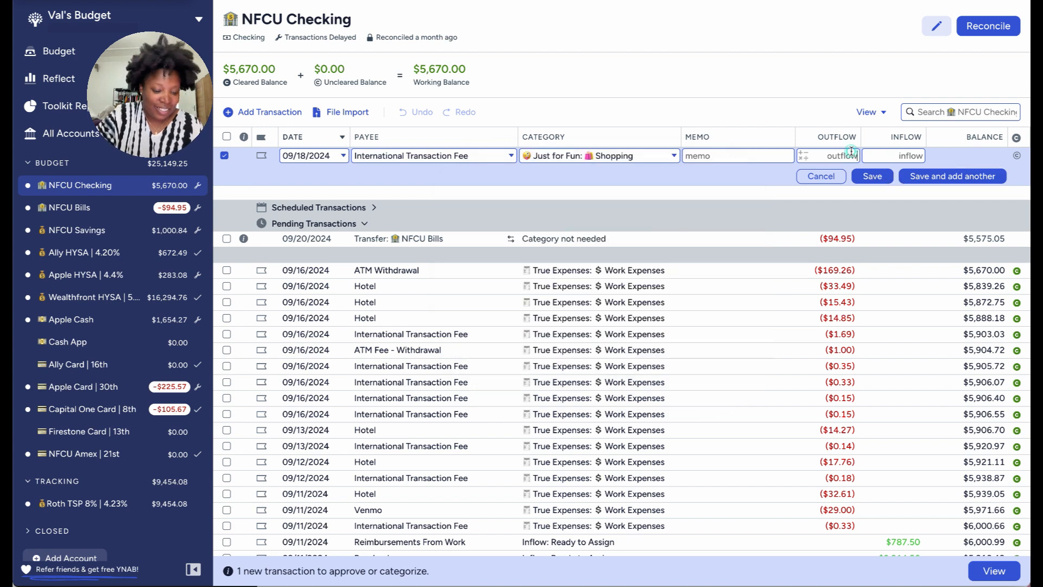
pyautogui.write('3.20')
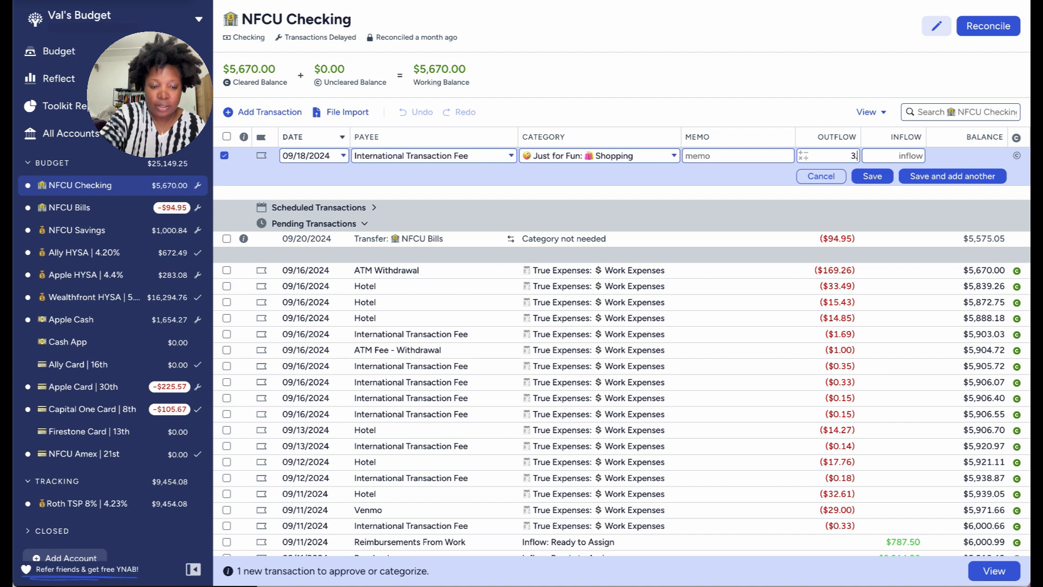
pyautogui.click(669, 153)
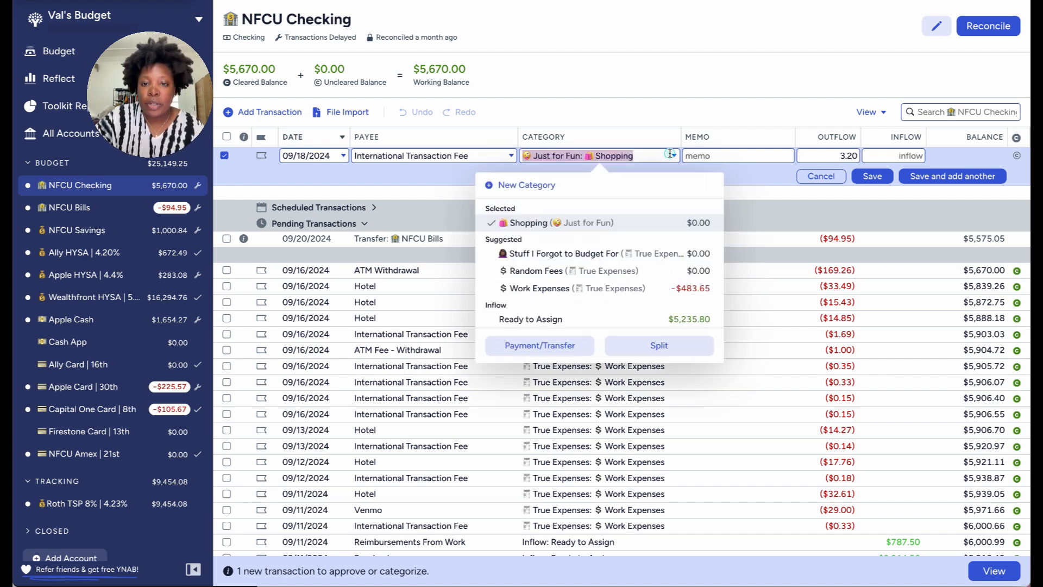
pyautogui.click(613, 272)
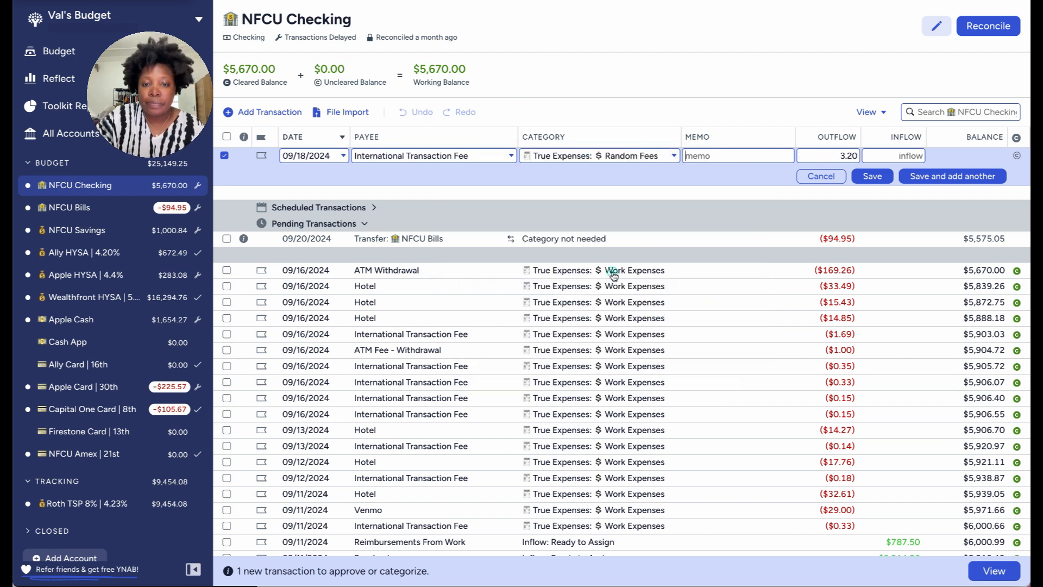
pyautogui.click(920, 177)
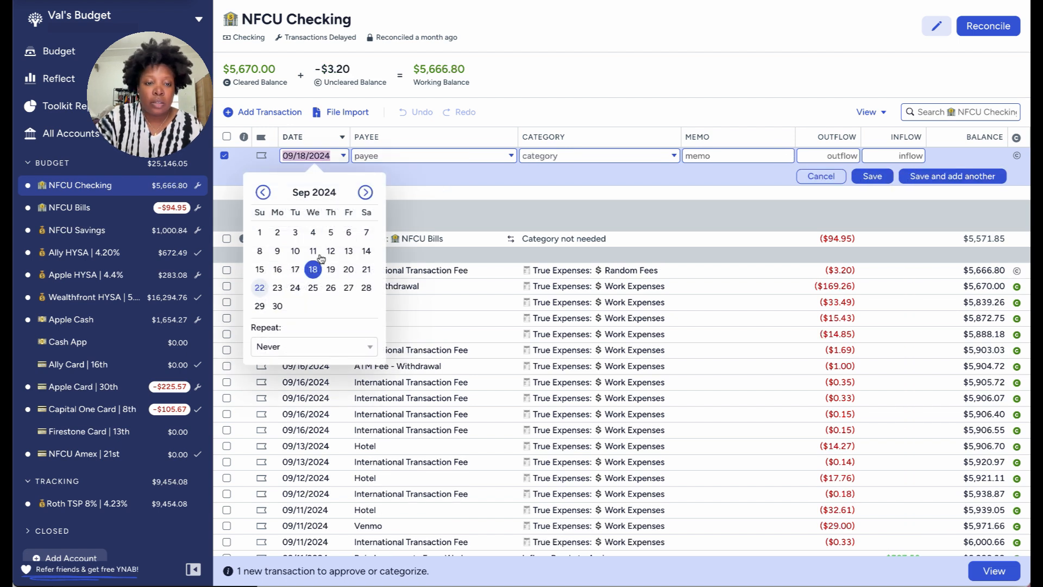
# - Add a 09/18/2024 Airport transaction in the Shopping category with an outflow of $320, and start another entry
pyautogui.click(394, 156)
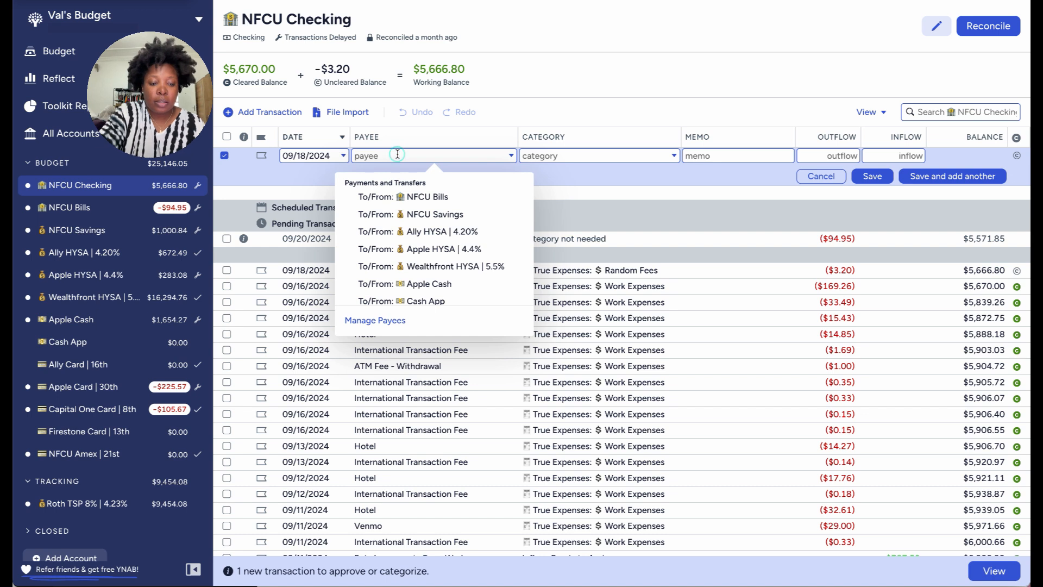
pyautogui.write('Airpo')
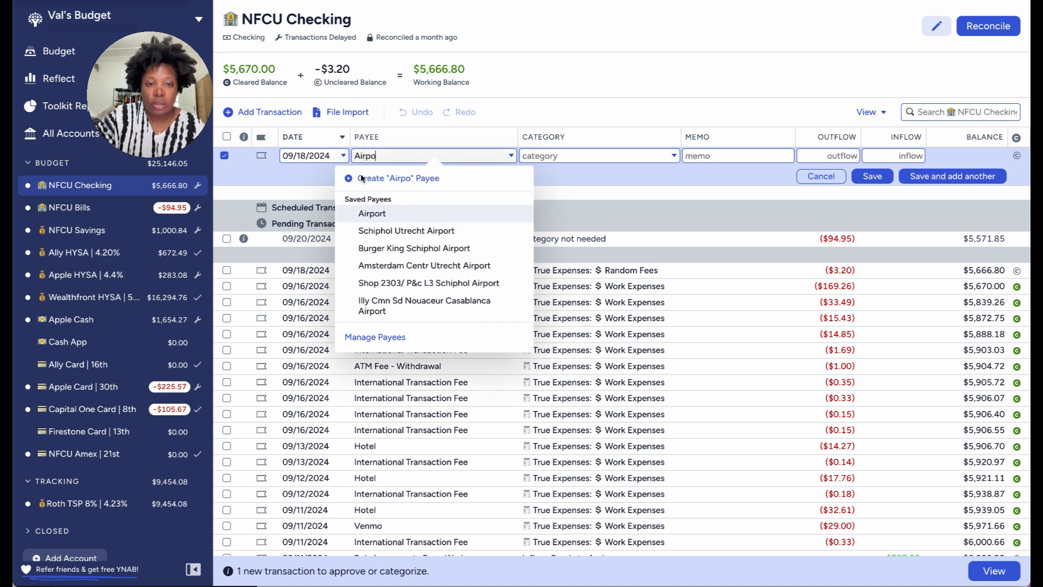
pyautogui.click(377, 220)
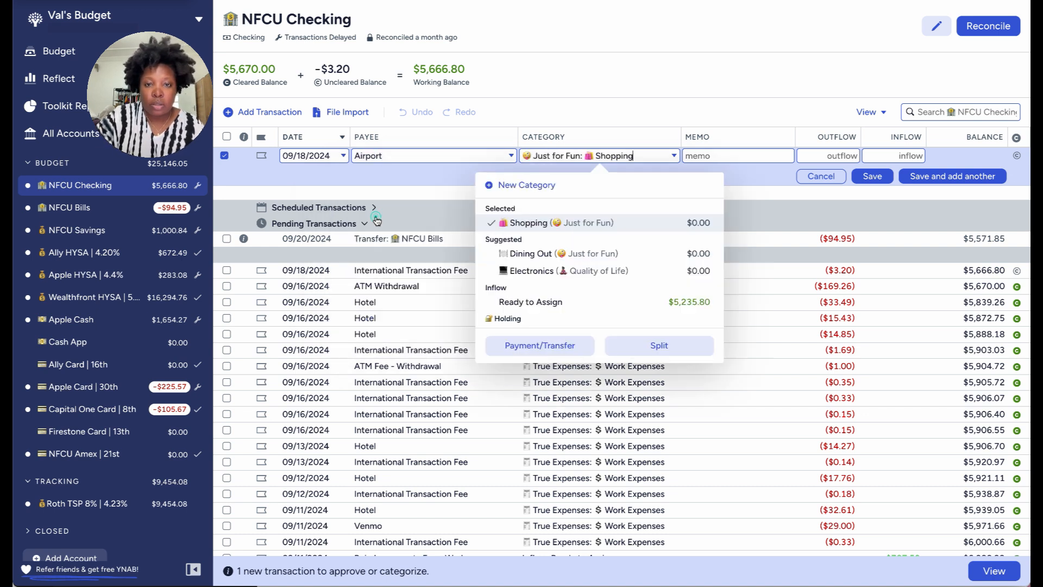
pyautogui.click(832, 157)
pyautogui.write('3')
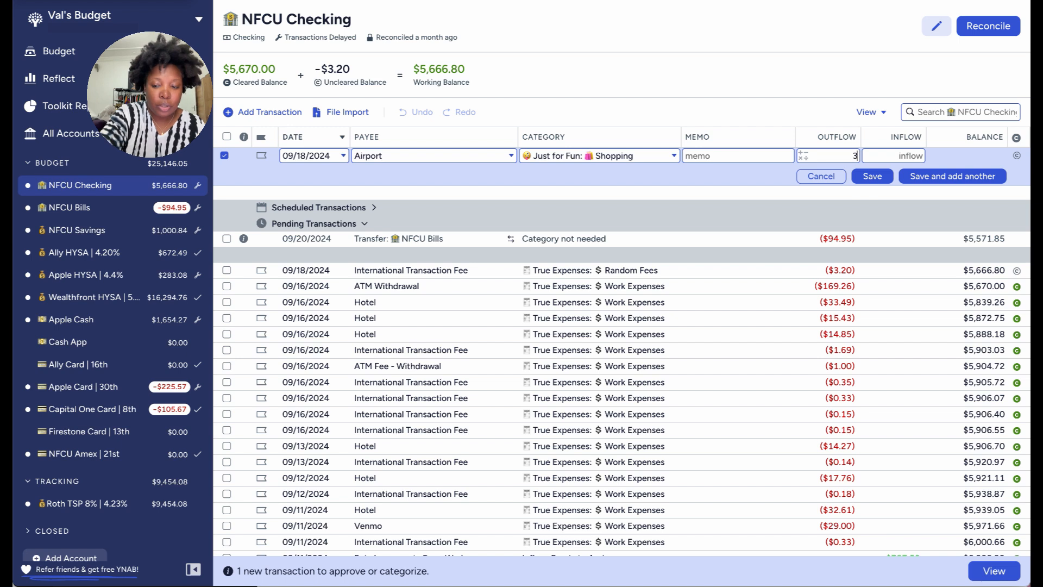
pyautogui.write('20')
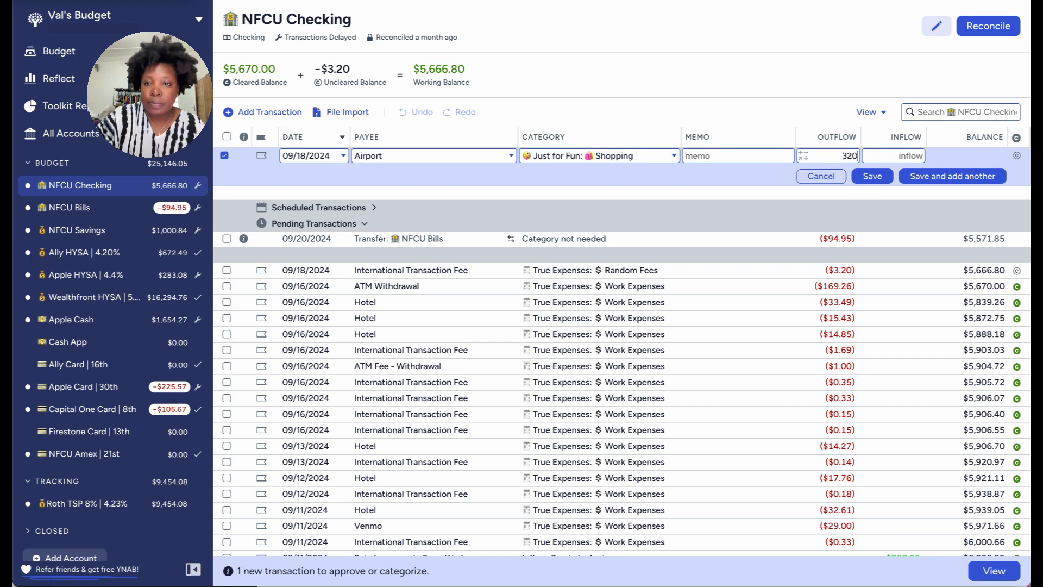
pyautogui.click(940, 178)
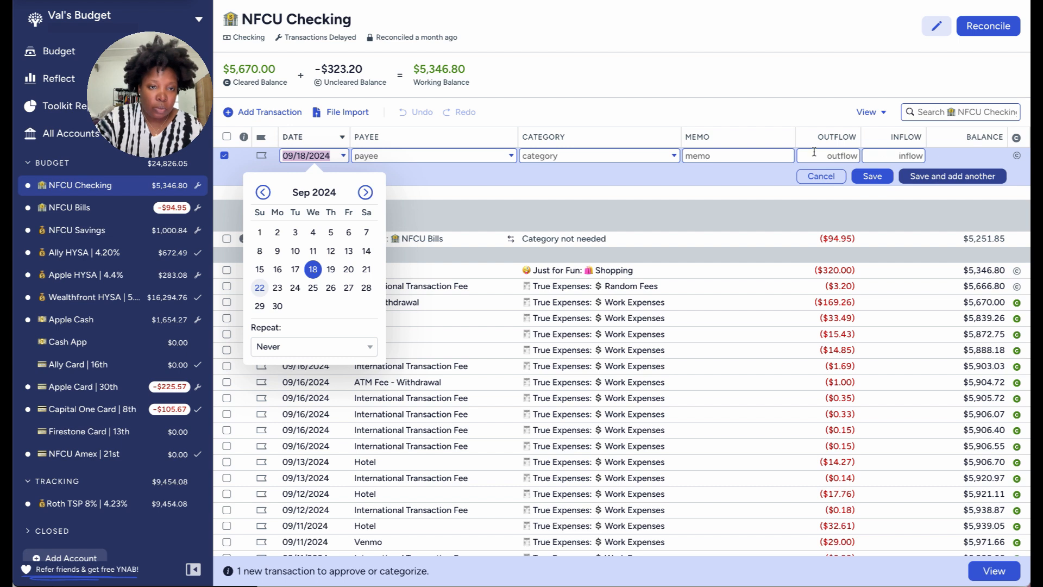
# - Add a 09/18/2024 ATM Rebate transaction with an inflow of $9.23 categorized as Ready to Assign, and save it
pyautogui.click(471, 155)
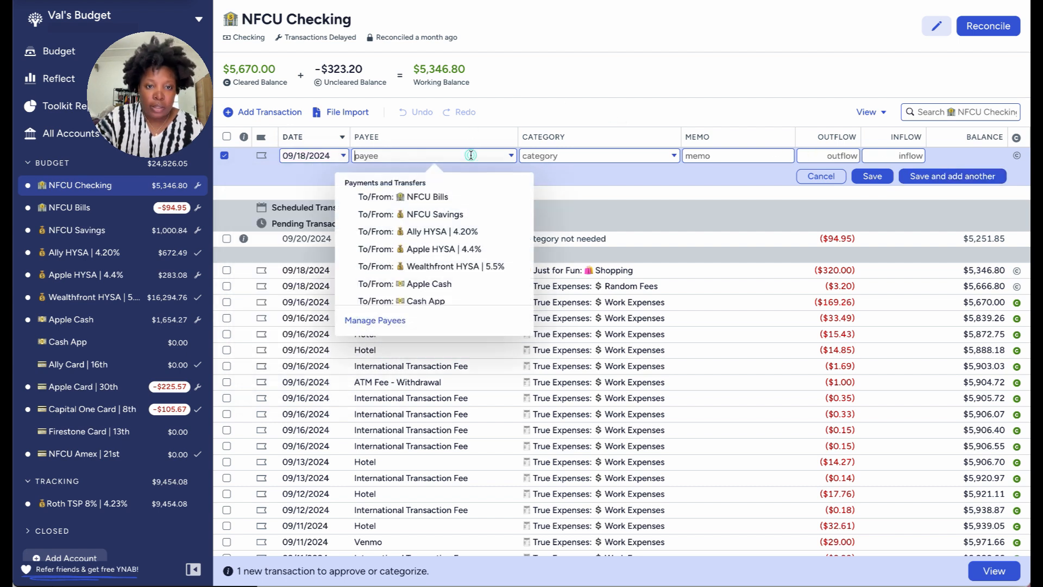
pyautogui.write('a')
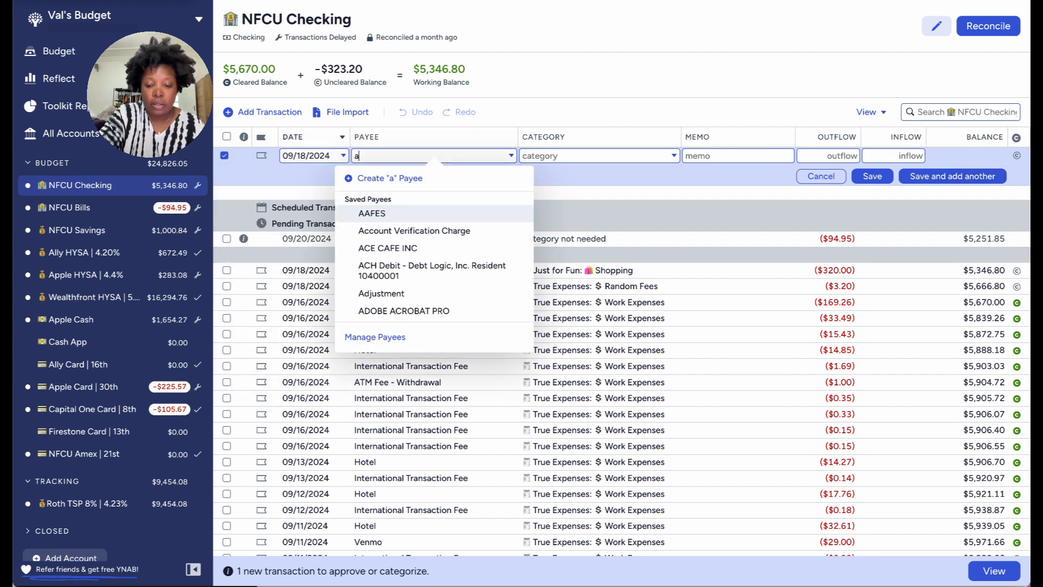
pyautogui.write('tm')
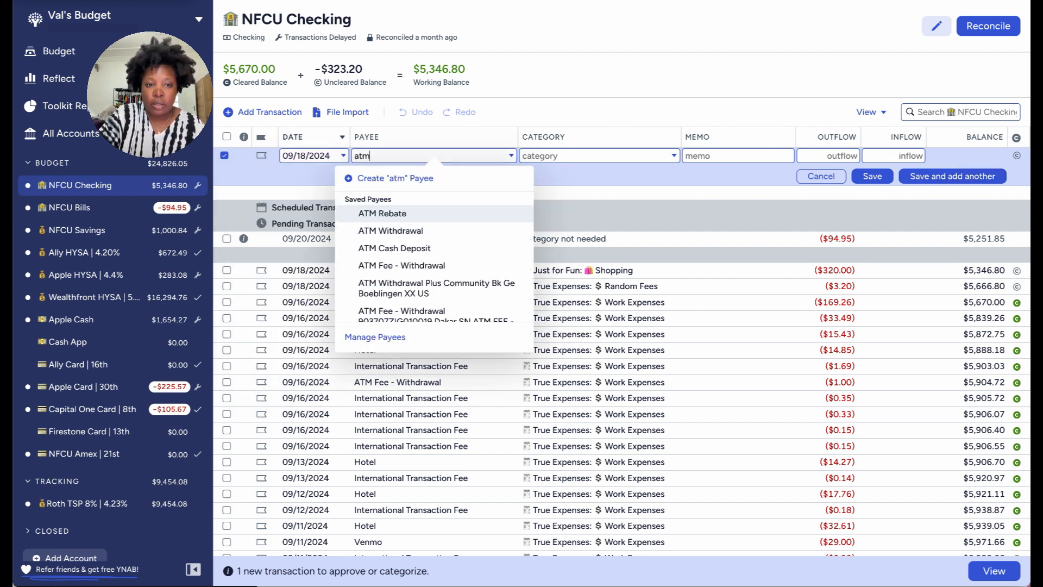
pyautogui.click(433, 218)
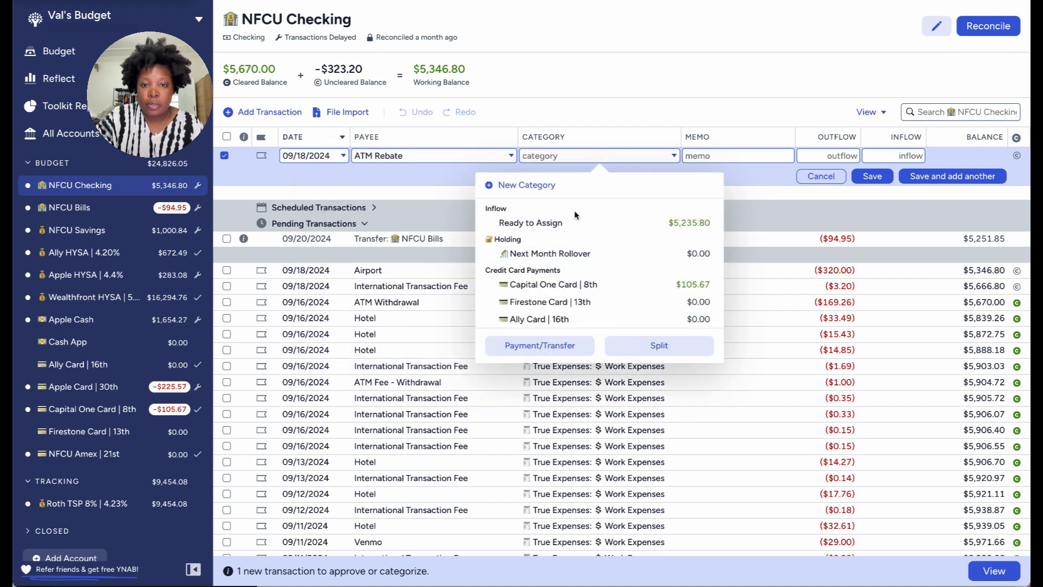
pyautogui.click(574, 228)
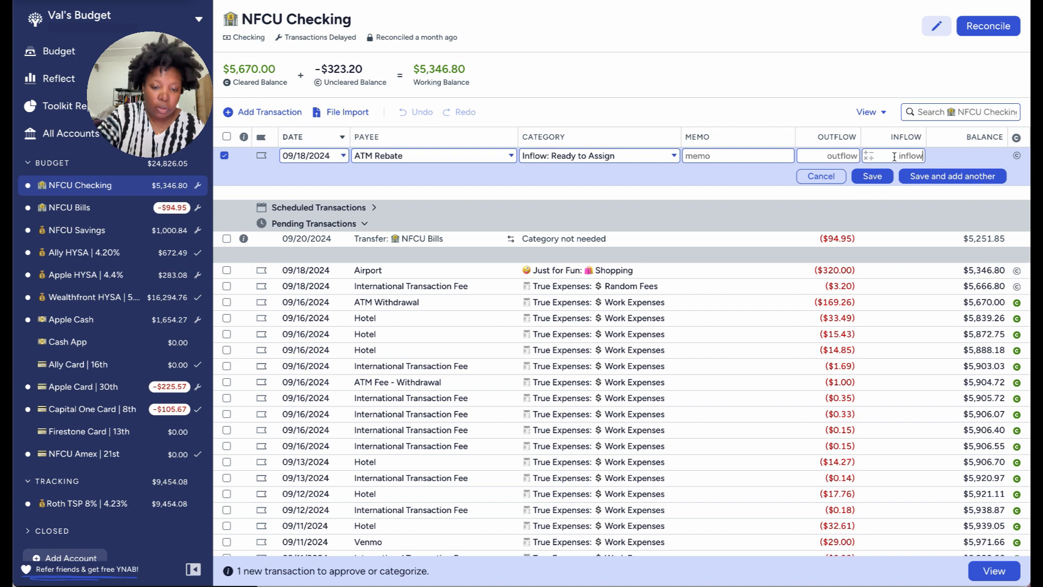
pyautogui.write('9.23')
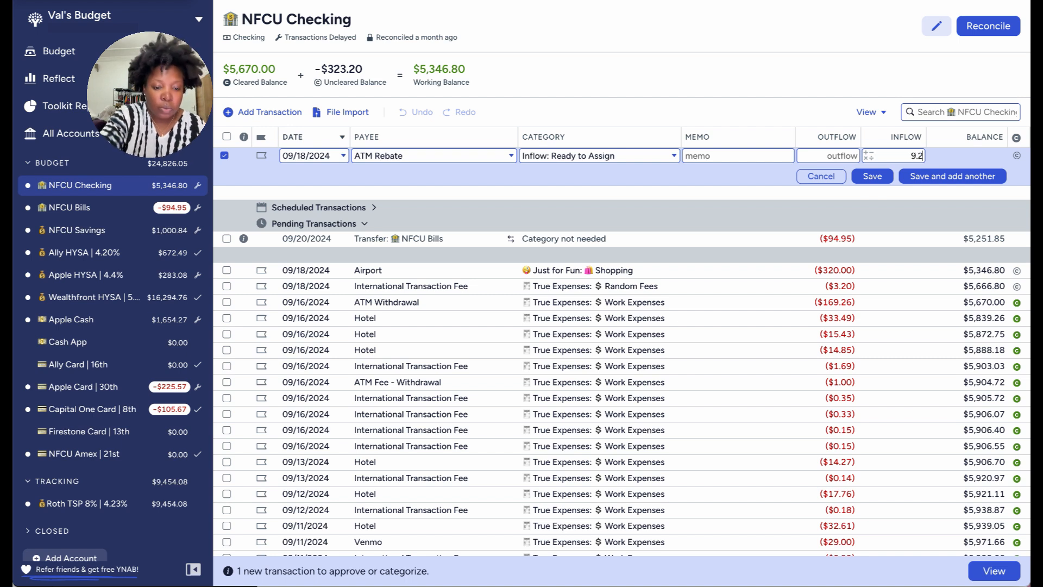
pyautogui.click(873, 176)
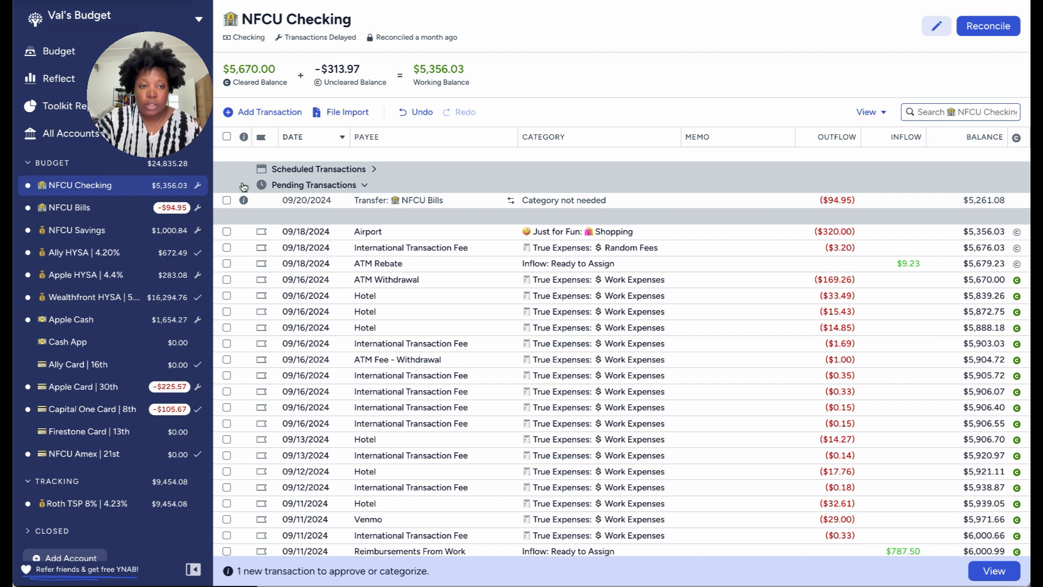
# - Enter the pending $94.95 transfer to NFCU Bills of 09/20/2024 into the register now and deselect it
pyautogui.click(227, 200)
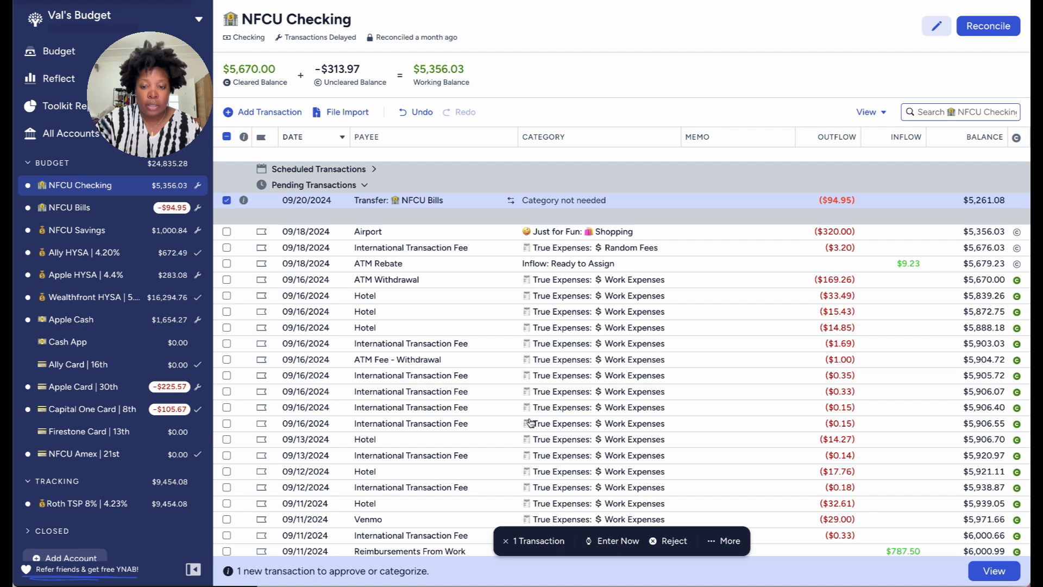
pyautogui.click(614, 544)
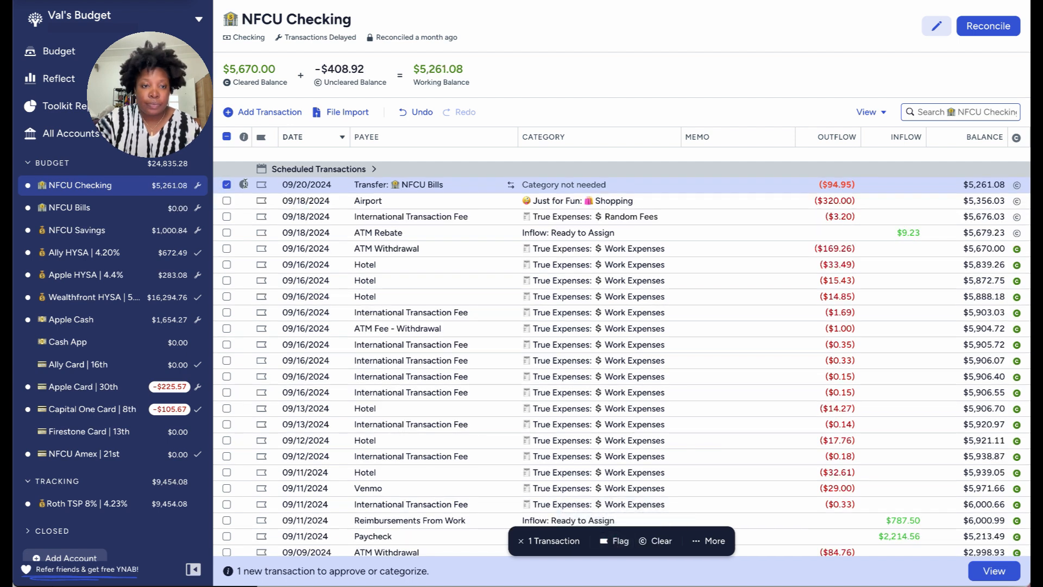
pyautogui.click(227, 184)
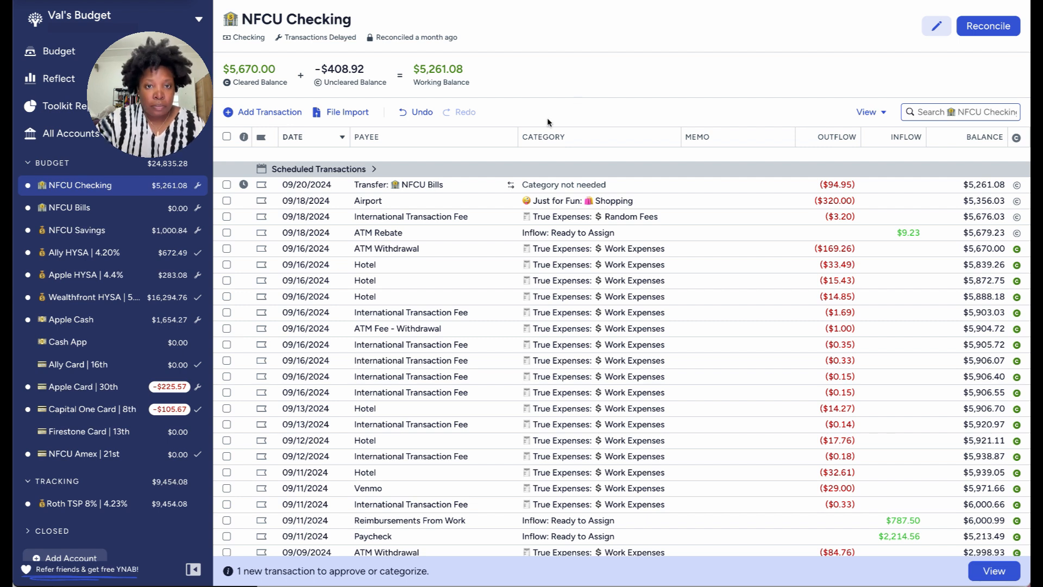
# - Delete the uncategorized $1.00 ATM Fee - Withdrawal transaction of 09/09/2024
pyautogui.scroll(-3, 515, 288)
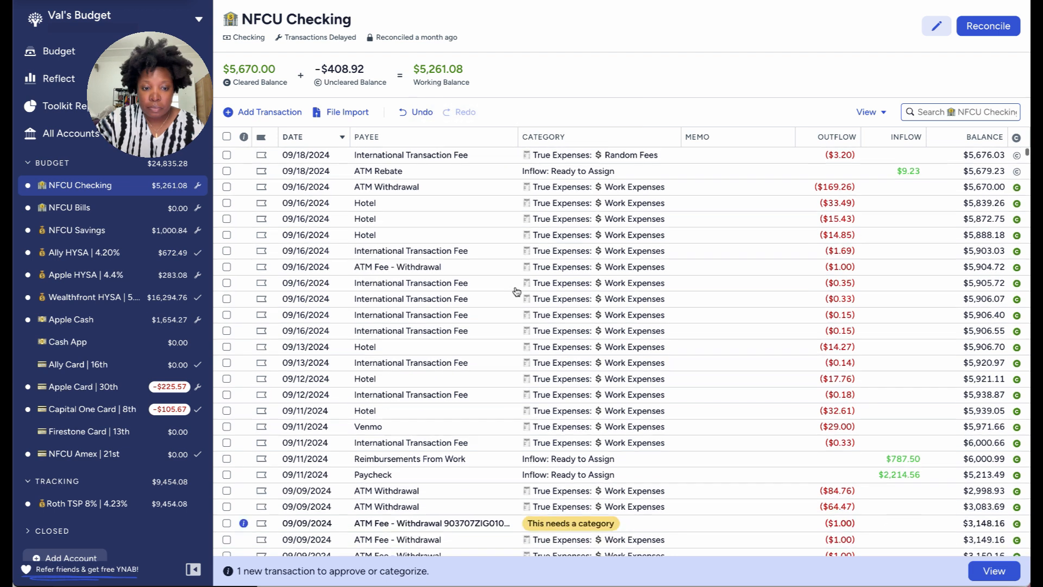
pyautogui.scroll(-1, 515, 290)
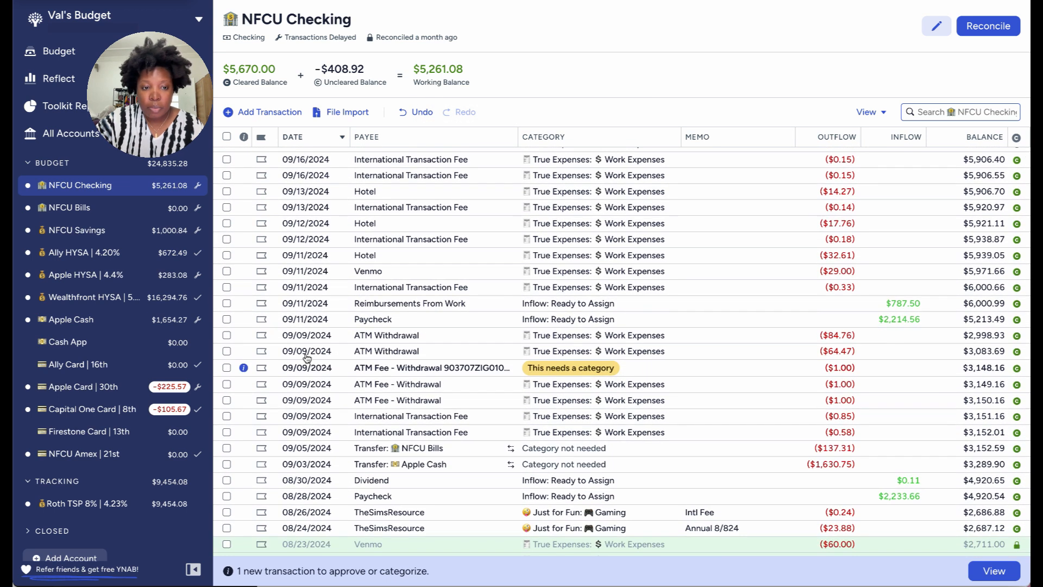
pyautogui.click(227, 368)
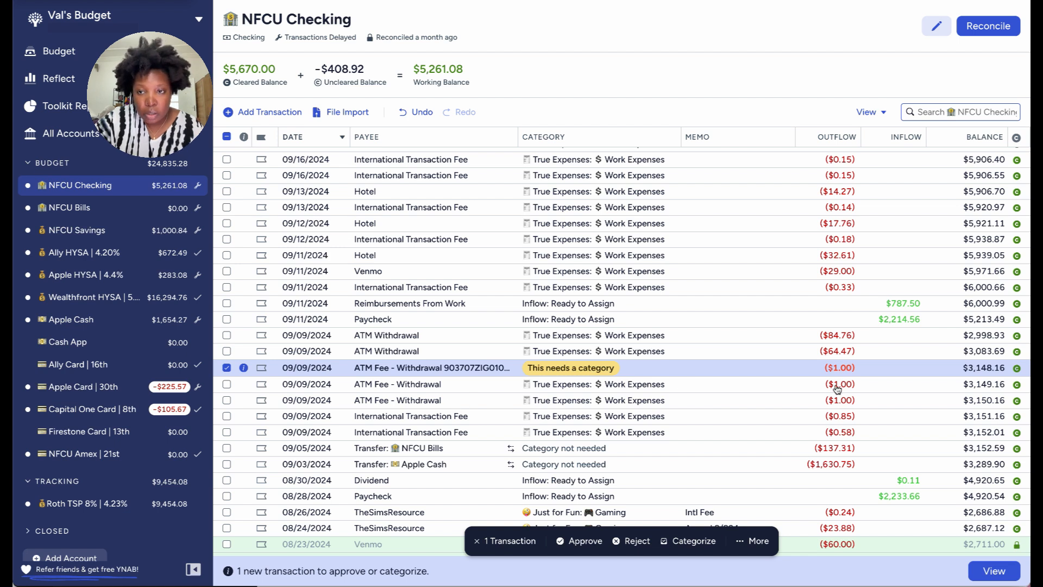
pyautogui.scroll(3, 837, 388)
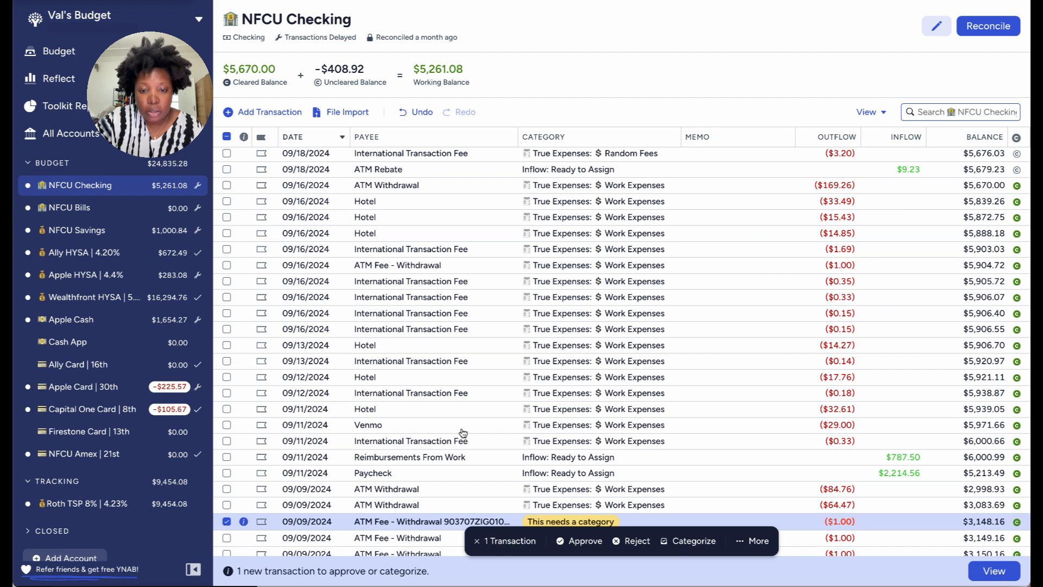
pyautogui.scroll(-1, 463, 433)
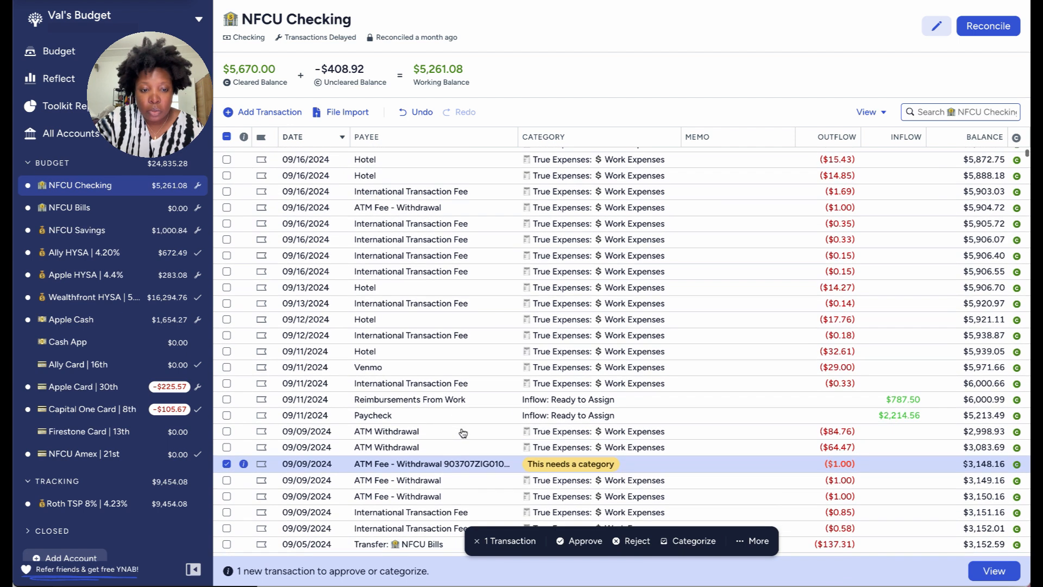
pyautogui.click(756, 543)
pyautogui.click(720, 534)
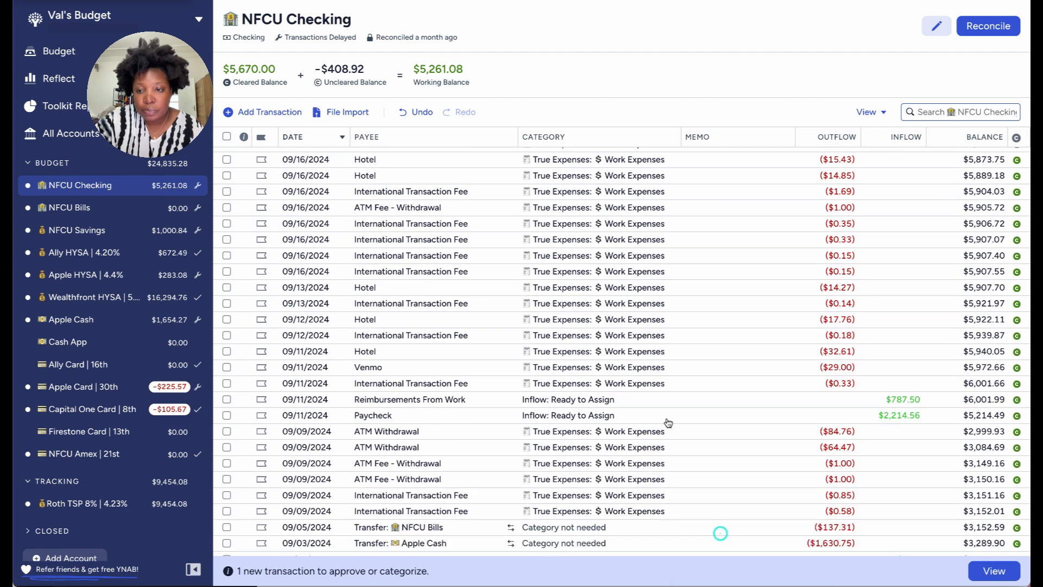
# - Review the August and September 2024 entries in the NFCU Checking register for a missing transaction
pyautogui.scroll(-5, 482, 219)
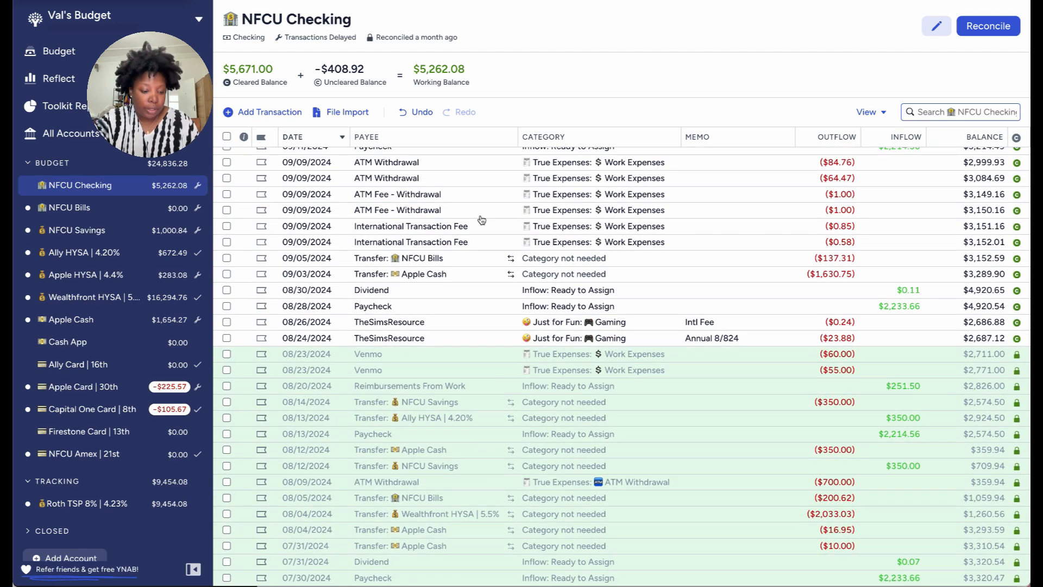
pyautogui.scroll(7, 482, 220)
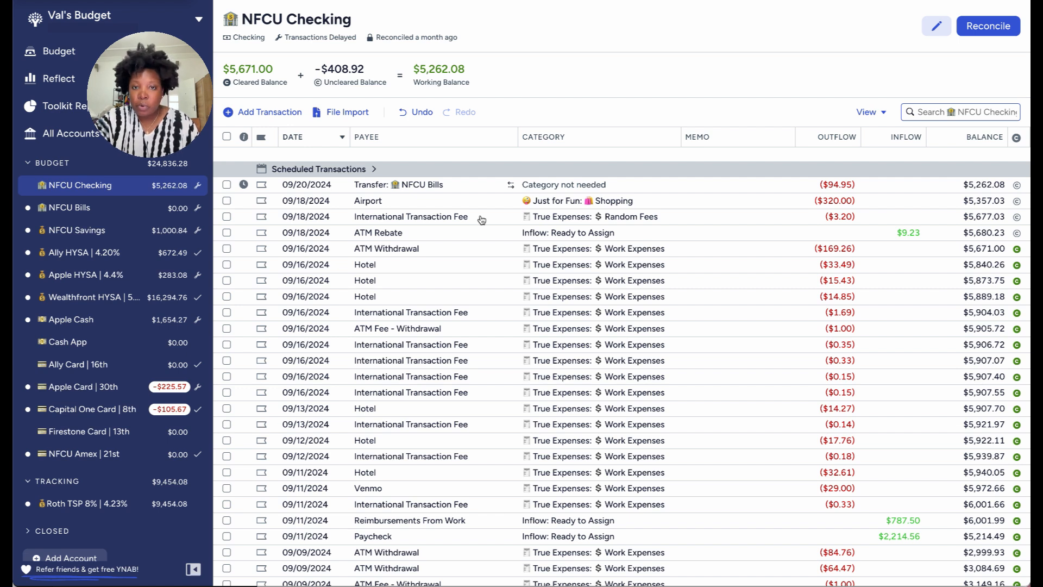
pyautogui.scroll(-3, 481, 219)
pyautogui.scroll(3, 481, 219)
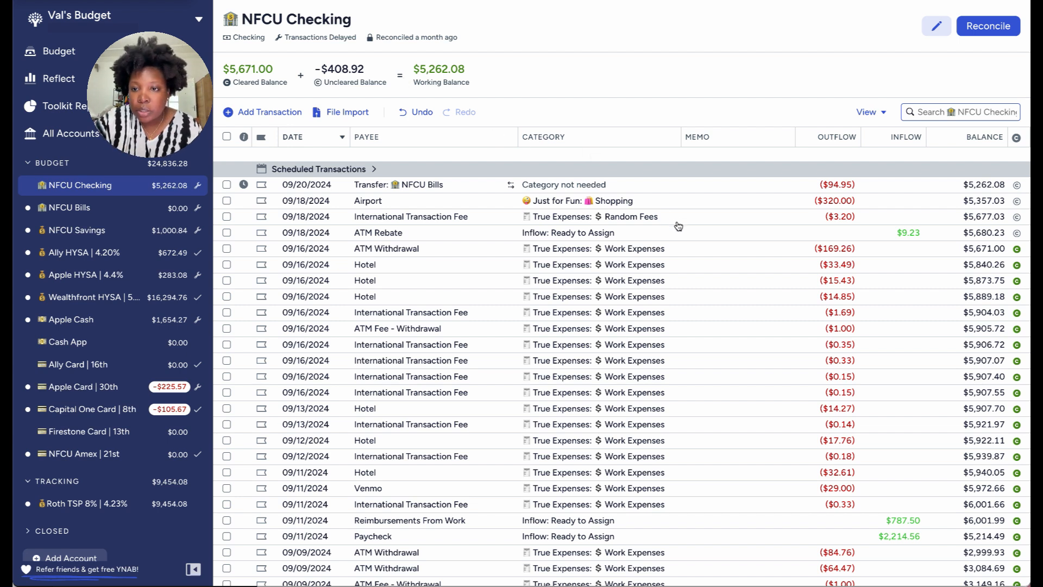
pyautogui.scroll(-1, 665, 238)
pyautogui.scroll(1, 652, 235)
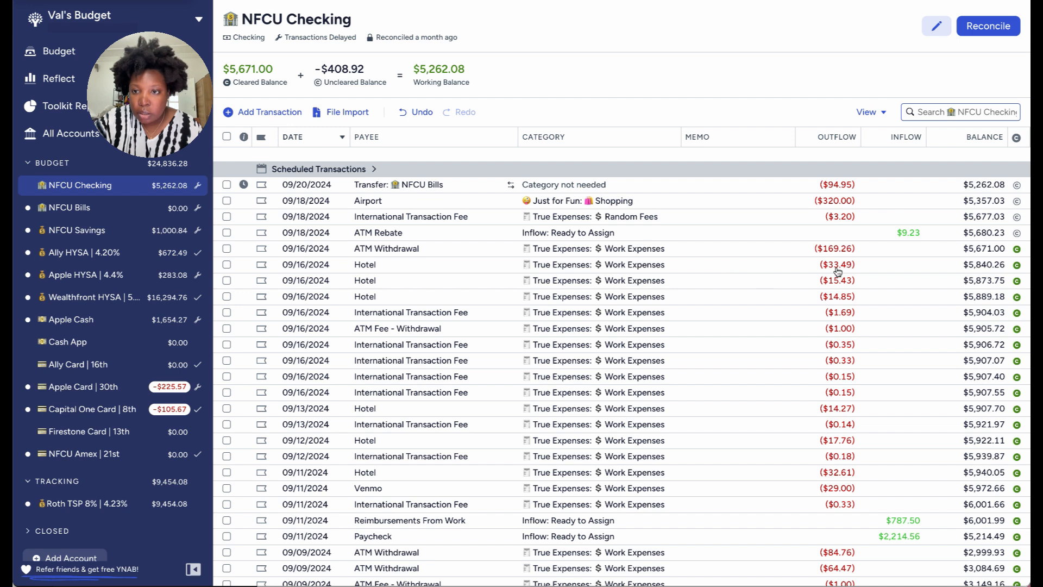
pyautogui.scroll(-1, 840, 272)
pyautogui.scroll(1, 840, 272)
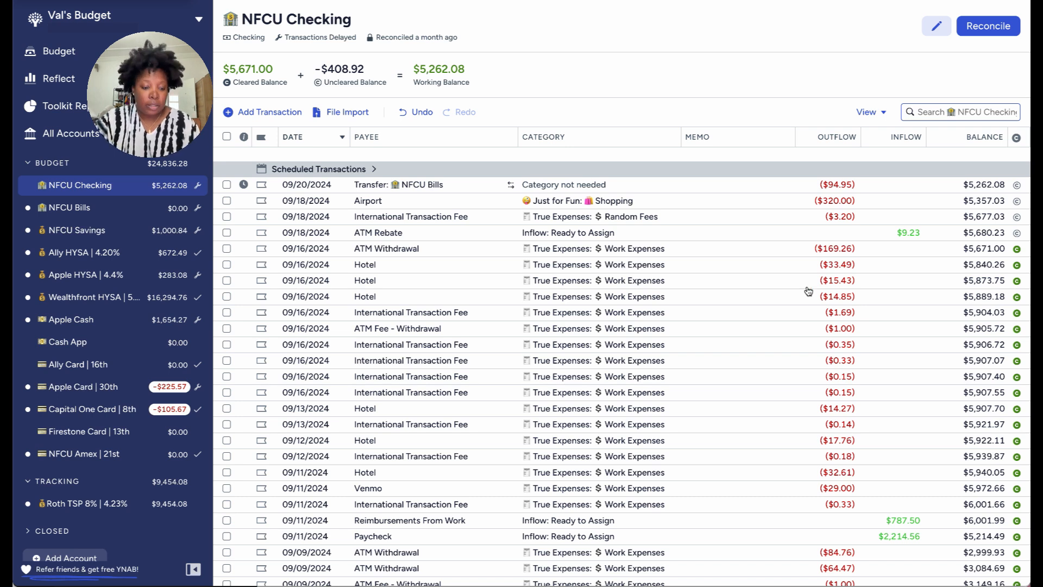
# - Add a 09/16/2024 Hotel transaction in the Work Expenses category with an outflow of $34.94, and save it
pyautogui.click(280, 113)
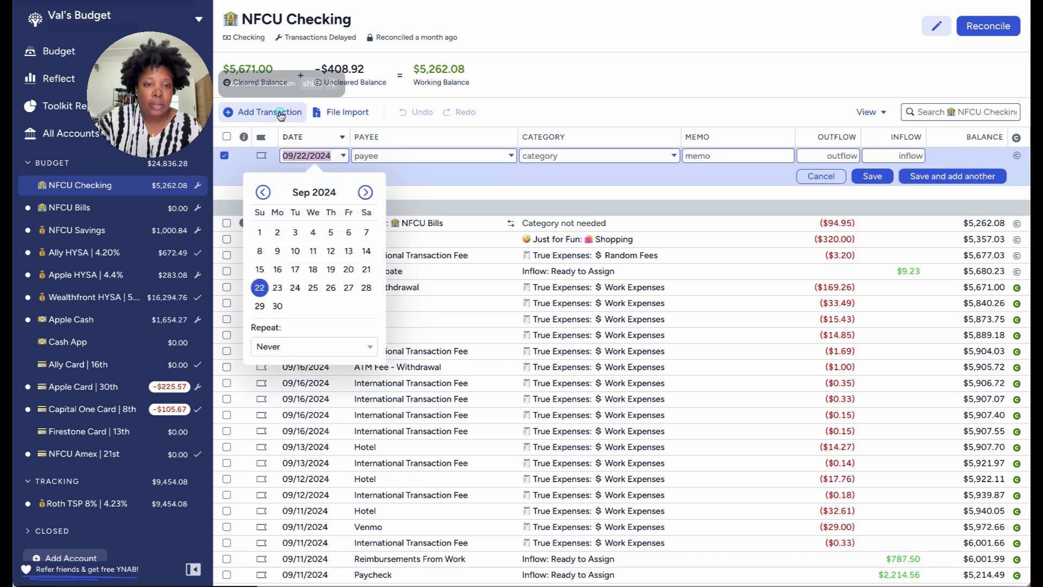
pyautogui.click(278, 270)
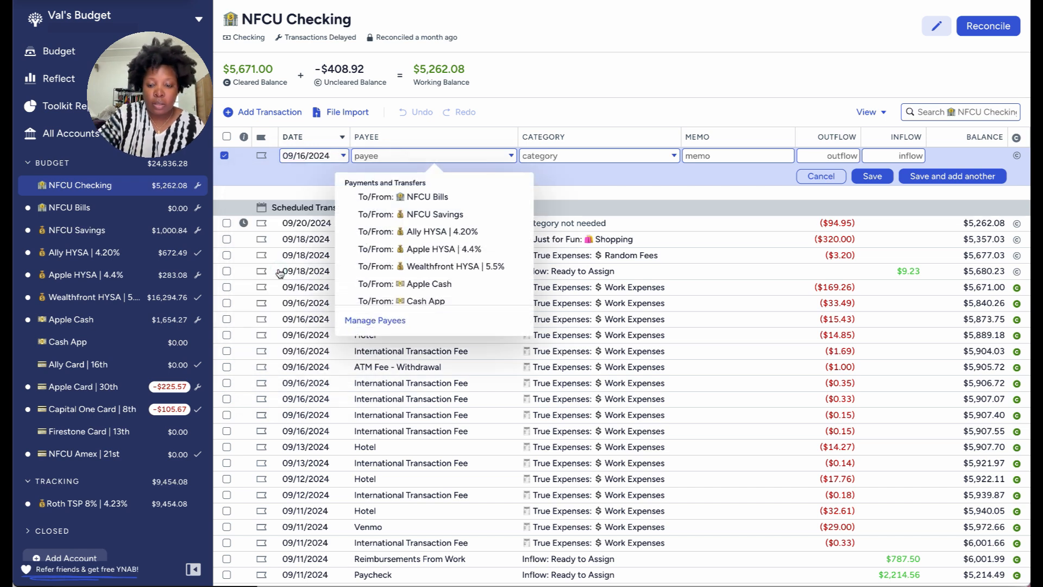
pyautogui.write('hot')
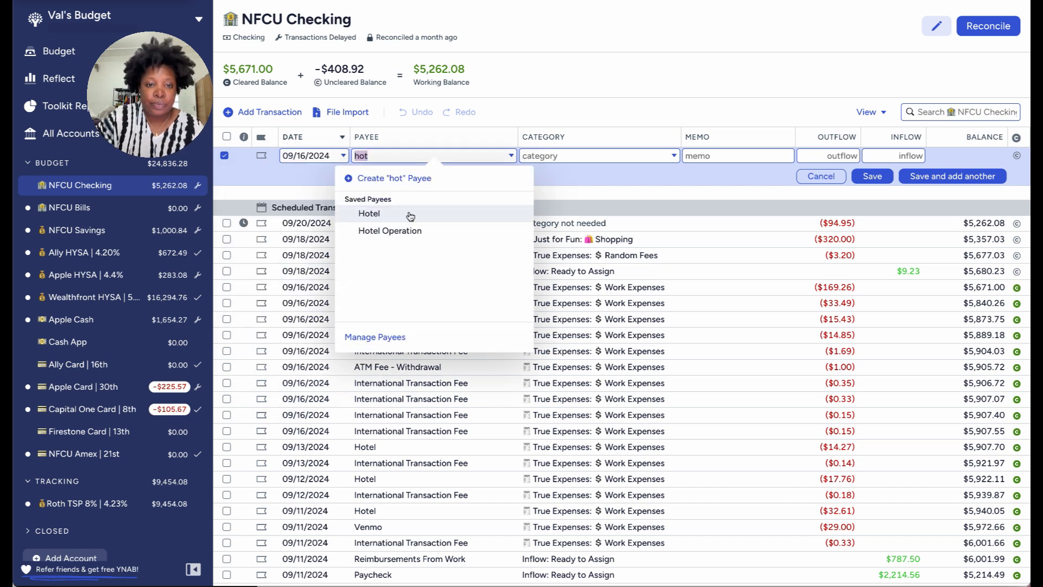
pyautogui.click(410, 215)
pyautogui.click(838, 155)
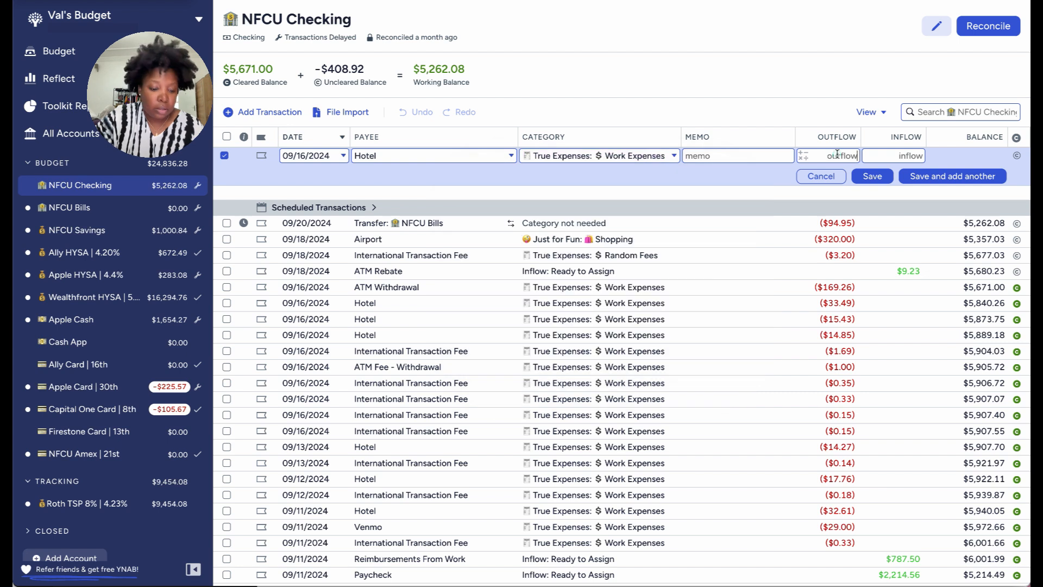
pyautogui.write('34.94')
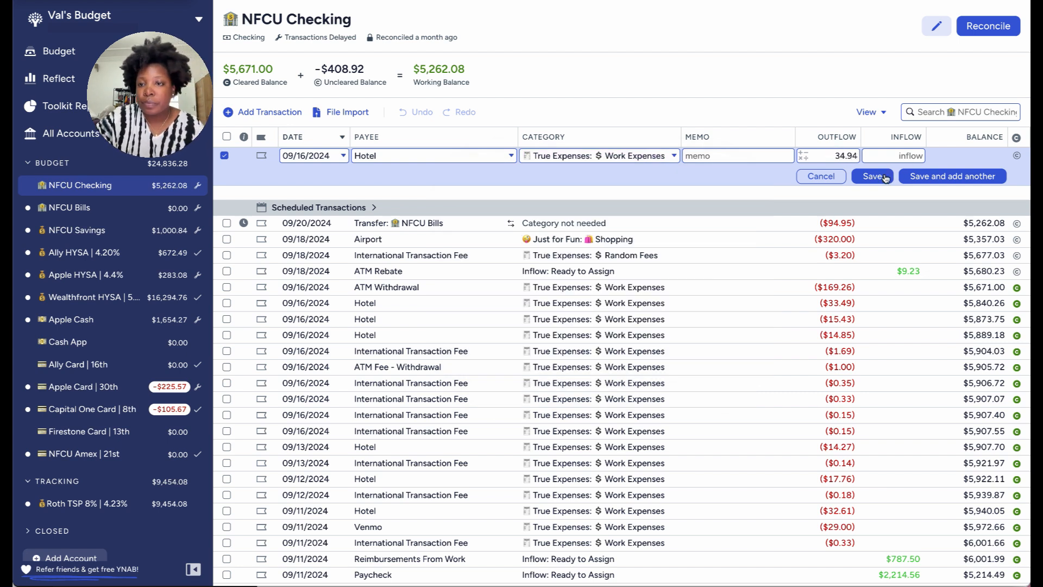
pyautogui.click(873, 176)
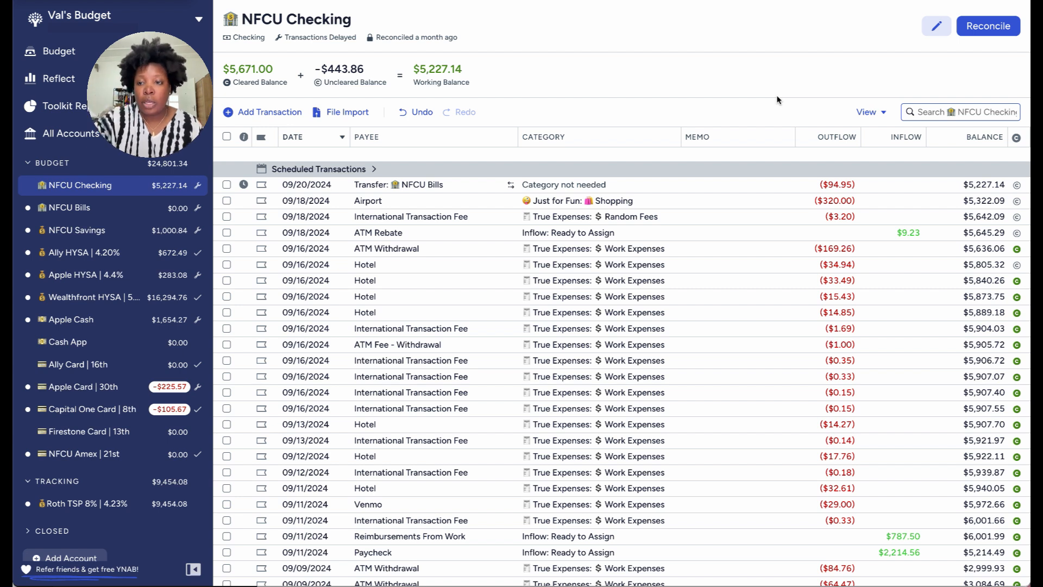
# - Mark the $34.94 Hotel transaction, the three 09/18/2024 transactions and the 09/20/2024 NFCU Bills transfer as cleared
pyautogui.moveTo(443, 82)
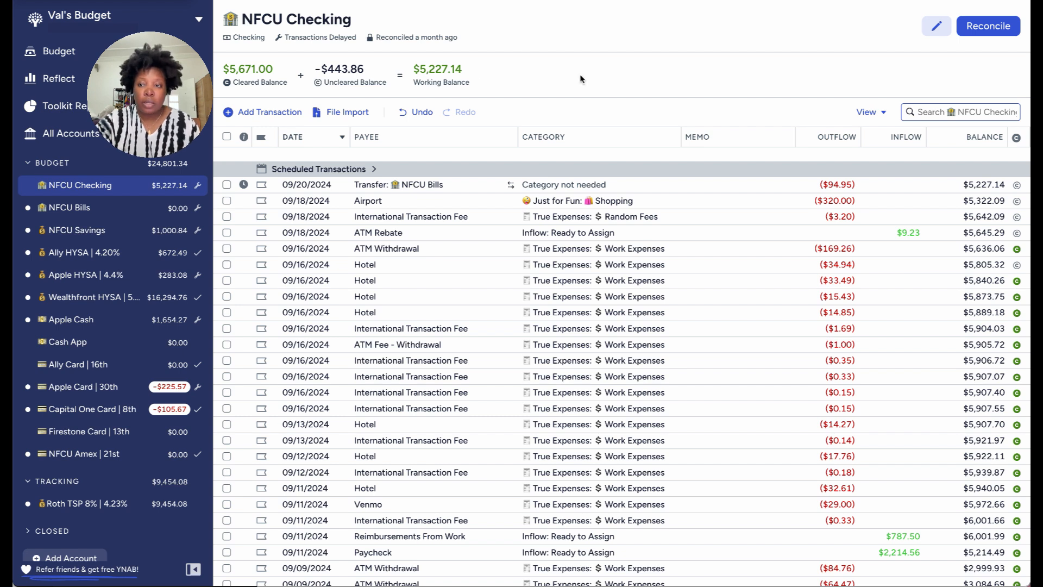
pyautogui.click(1017, 266)
pyautogui.click(1018, 233)
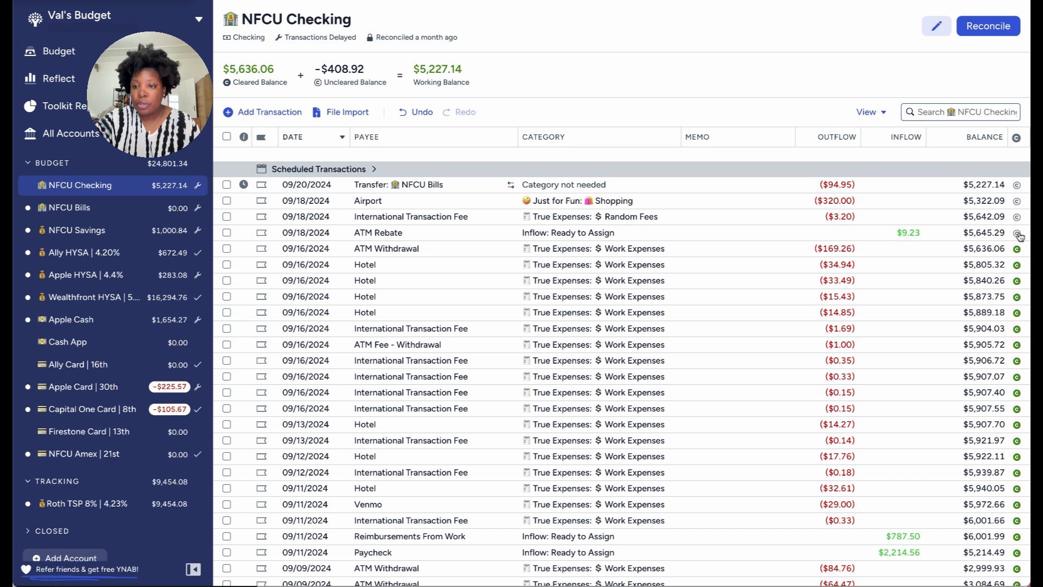
pyautogui.click(1017, 217)
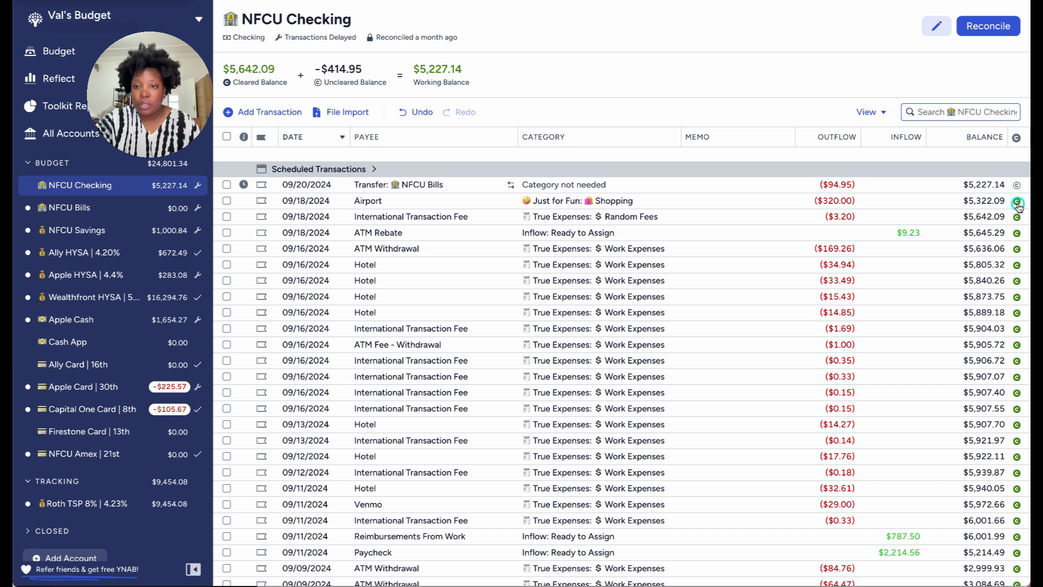
pyautogui.click(1018, 201)
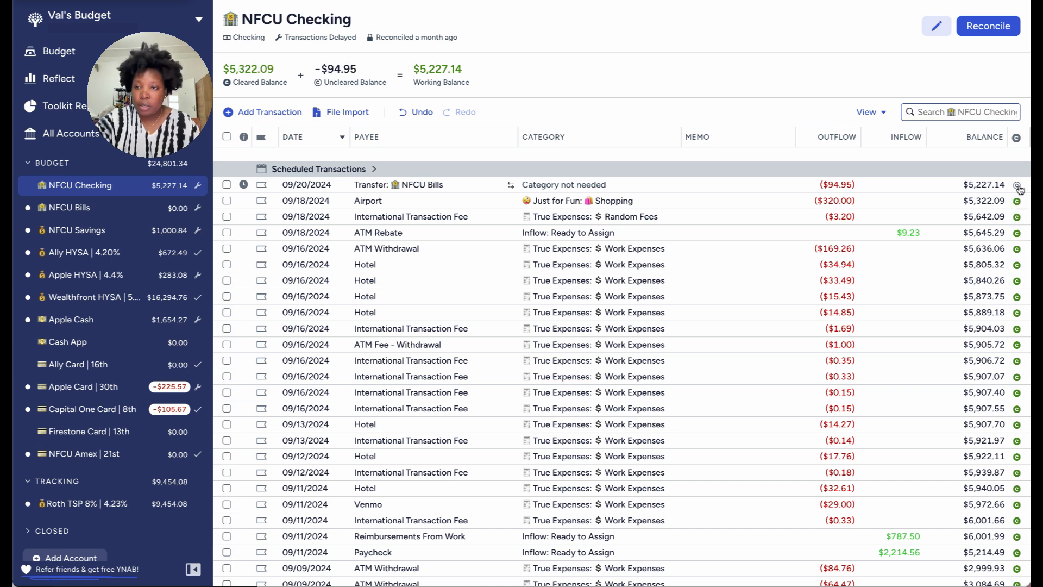
pyautogui.click(1017, 185)
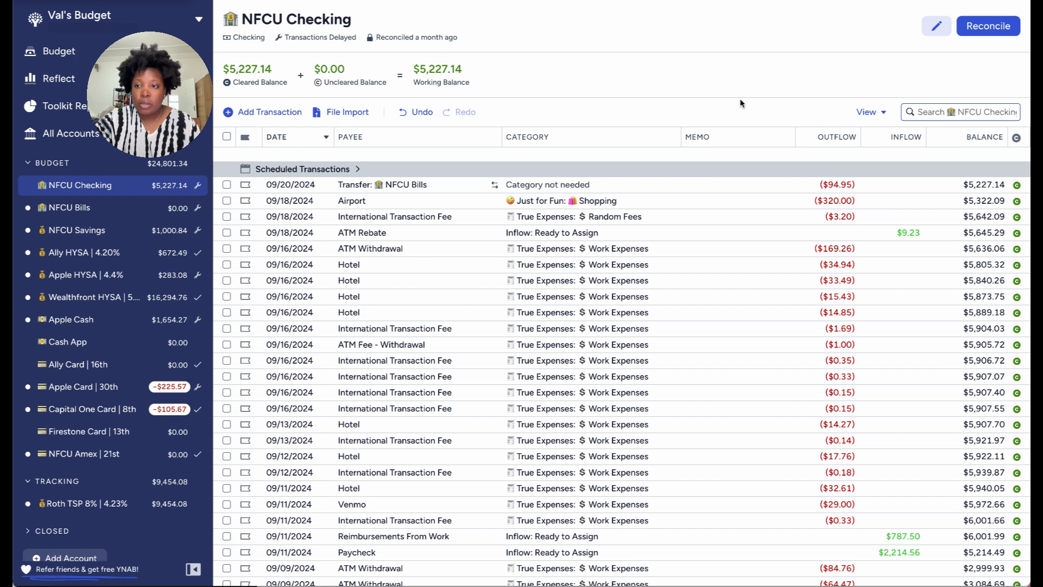
# - Reconcile the NFCU Checking account, accepting $5,227.14 as its current balance
pyautogui.scroll(-1, 687, 291)
pyautogui.scroll(1, 688, 291)
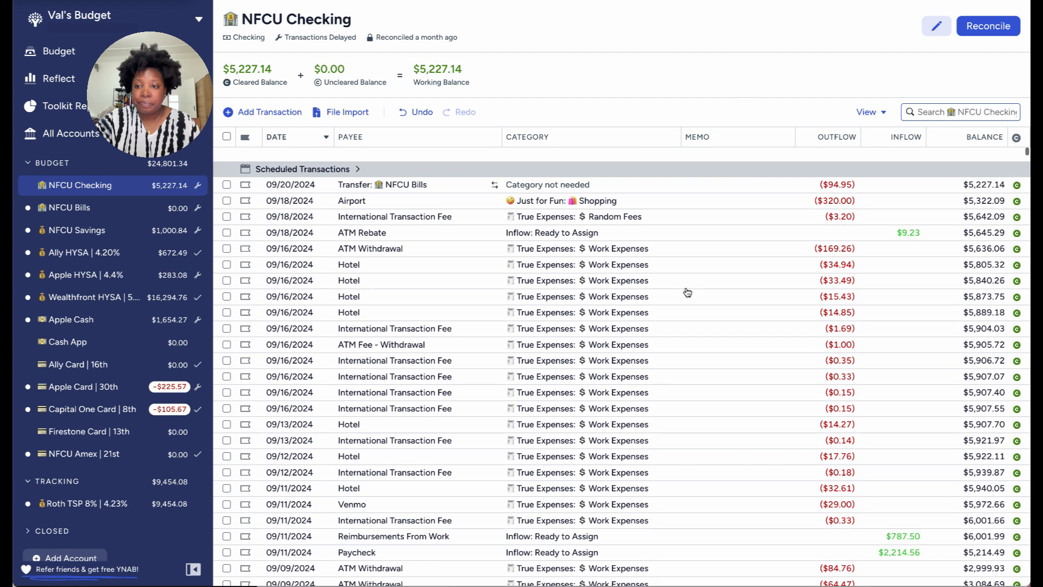
pyautogui.click(984, 30)
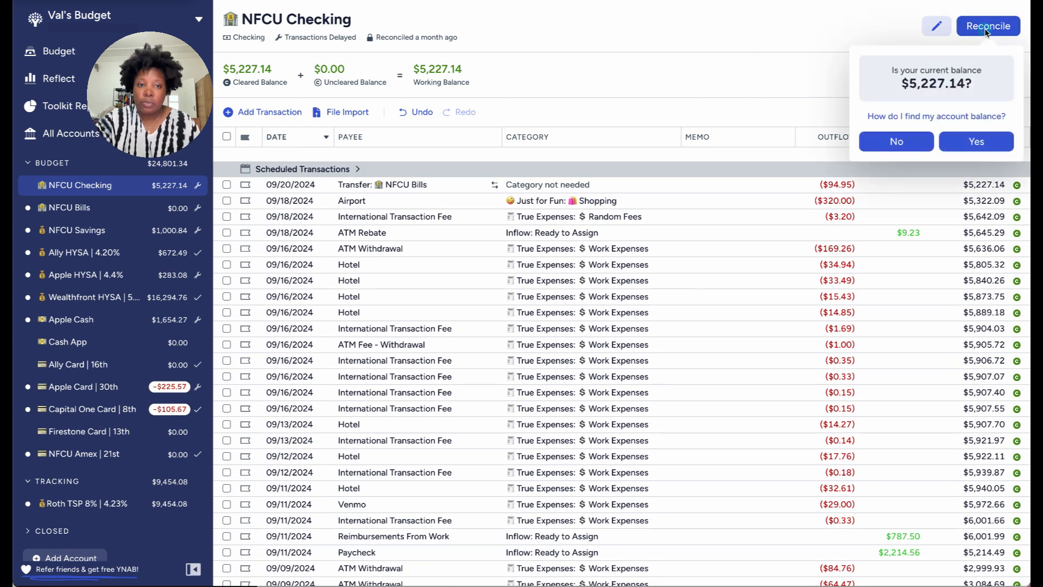
pyautogui.click(978, 142)
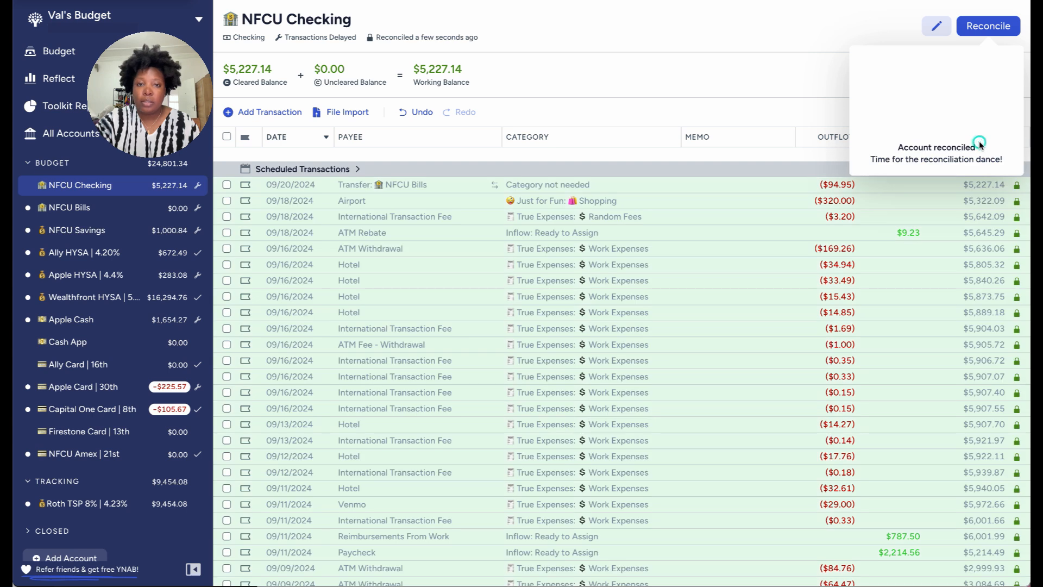
pyautogui.click(825, 75)
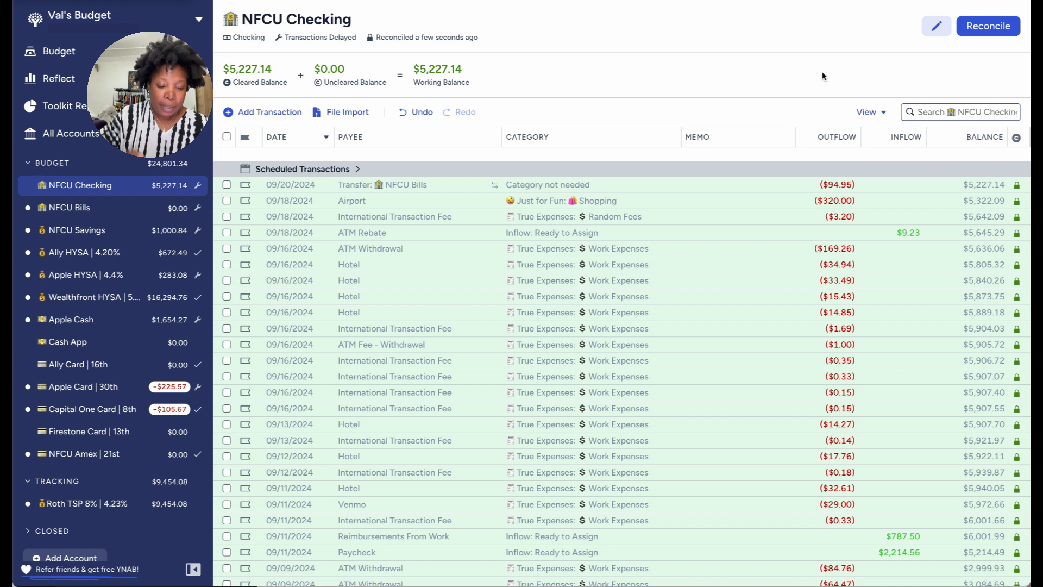
# - Open the NFCU Bills account and approve the 09/05/2024 NFCU Checking transfer and the 09/06/2024 Capital One Card payment, deselecting each
pyautogui.click(130, 217)
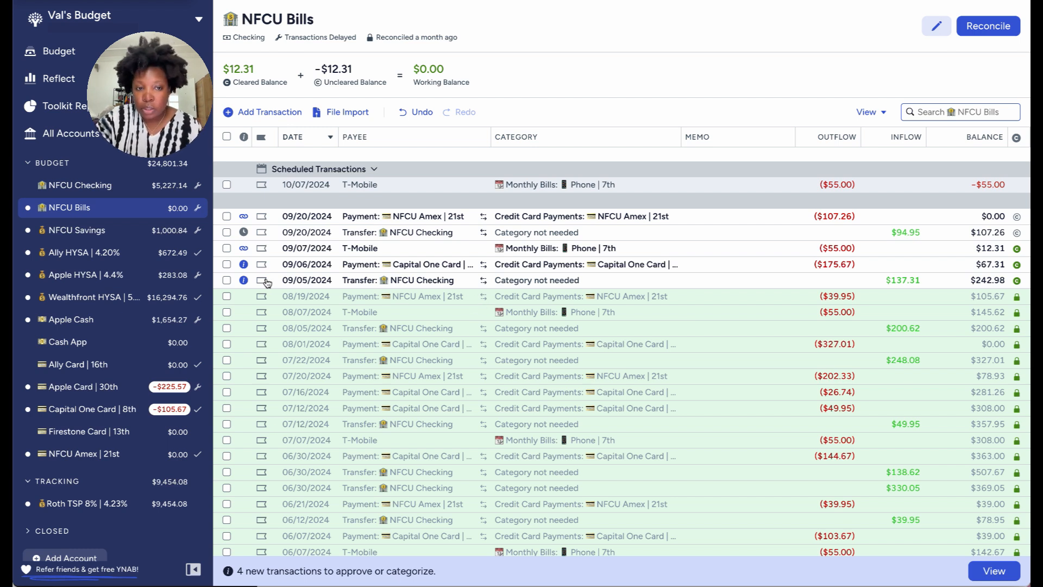
pyautogui.click(226, 280)
pyautogui.press('a')
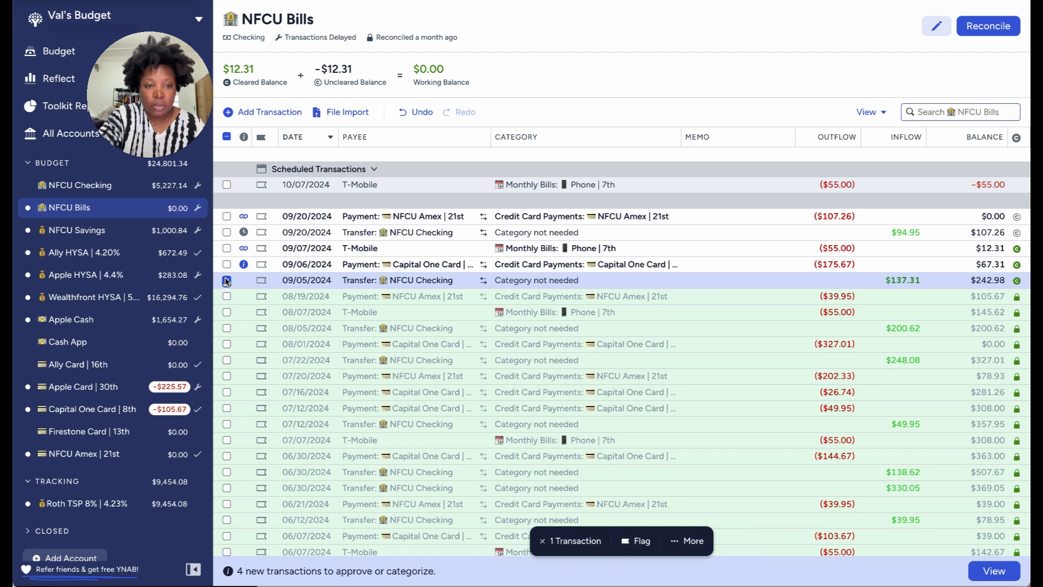
pyautogui.click(227, 281)
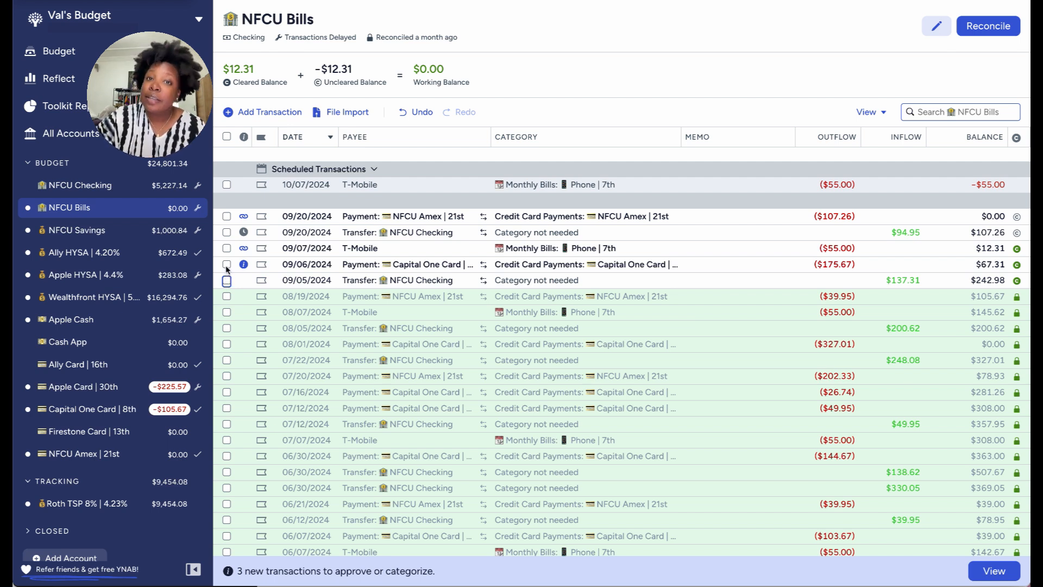
pyautogui.click(227, 265)
pyautogui.press('a')
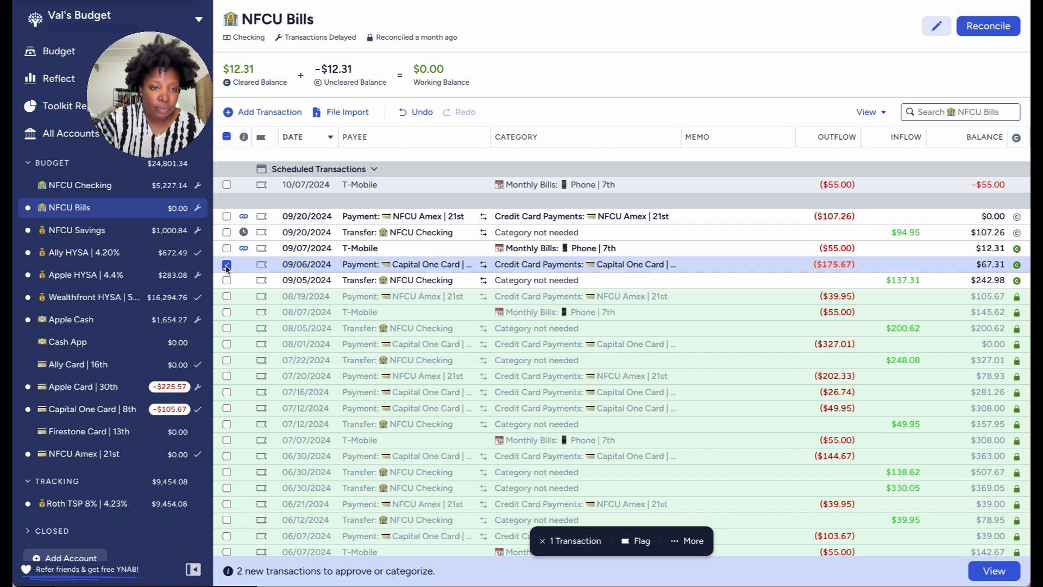
pyautogui.click(227, 265)
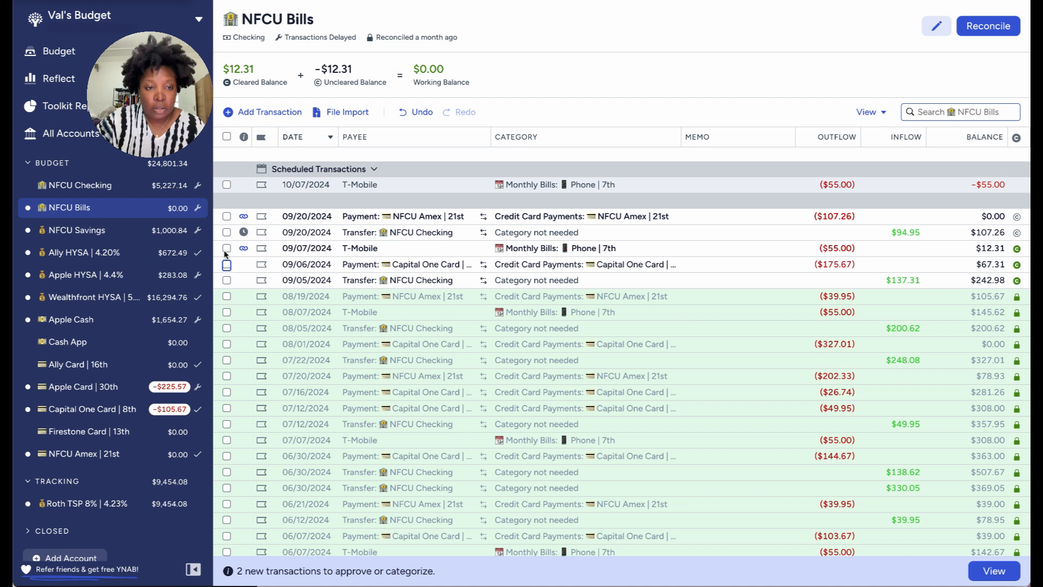
# - Approve the 09/07/2024 T-Mobile transaction in the NFCU Bills account
pyautogui.click(227, 248)
pyautogui.press('a')
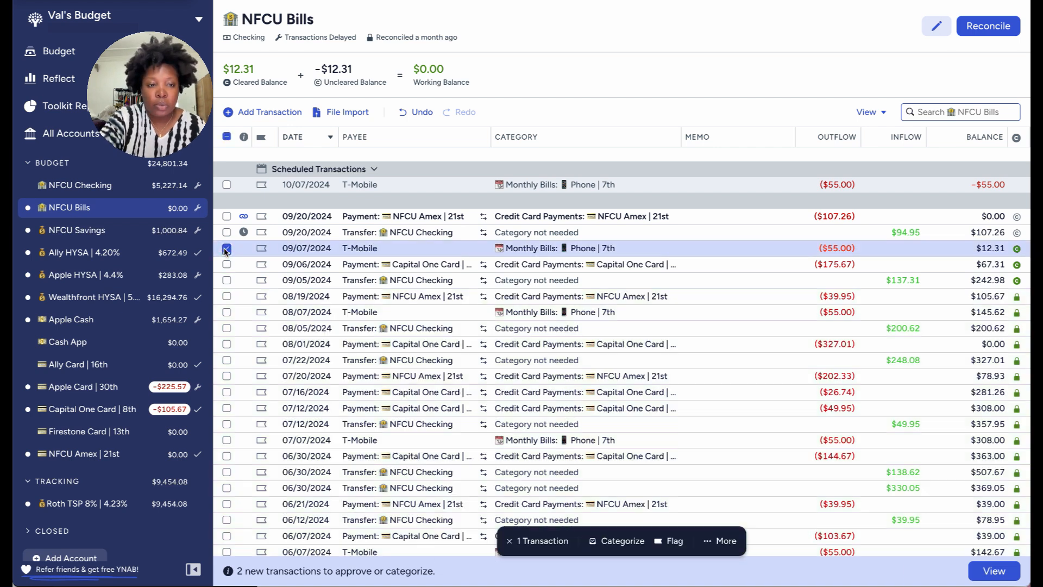
pyautogui.click(226, 248)
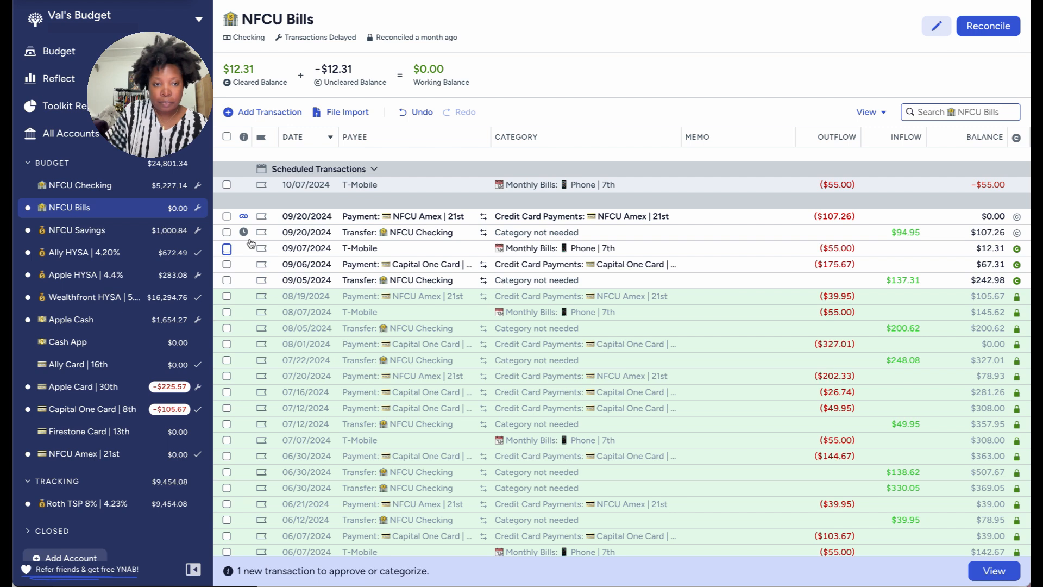
# - Mark the 09/20/2024 transfer from NFCU Checking as cleared in the NFCU Bills account
pyautogui.click(226, 233)
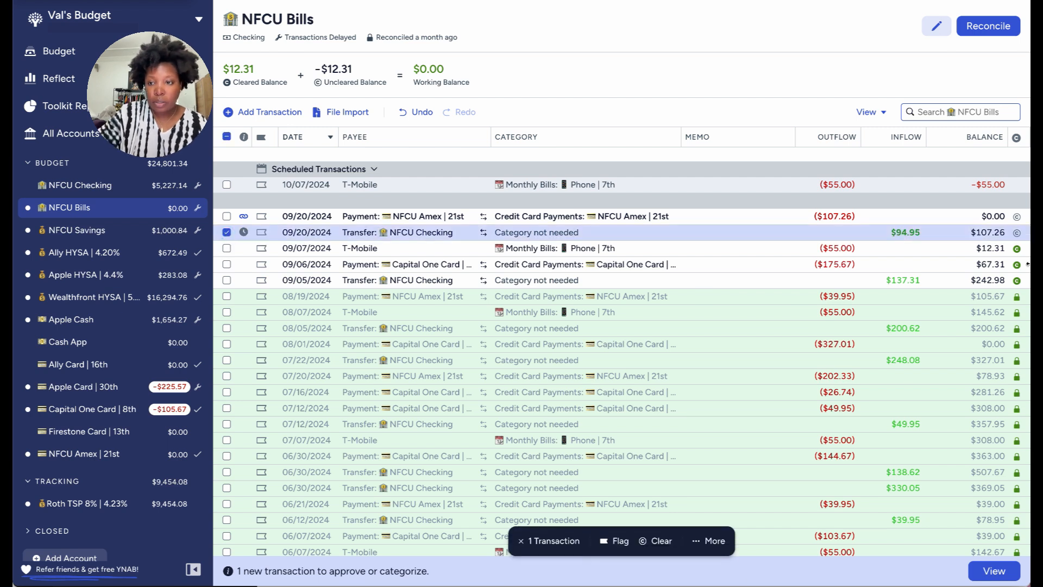
pyautogui.click(1017, 232)
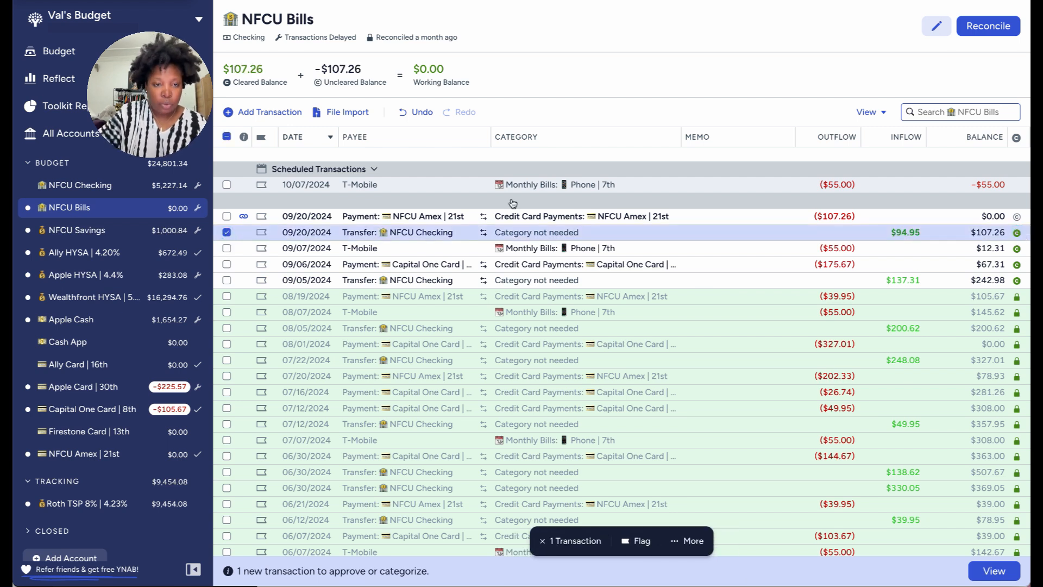
pyautogui.click(227, 234)
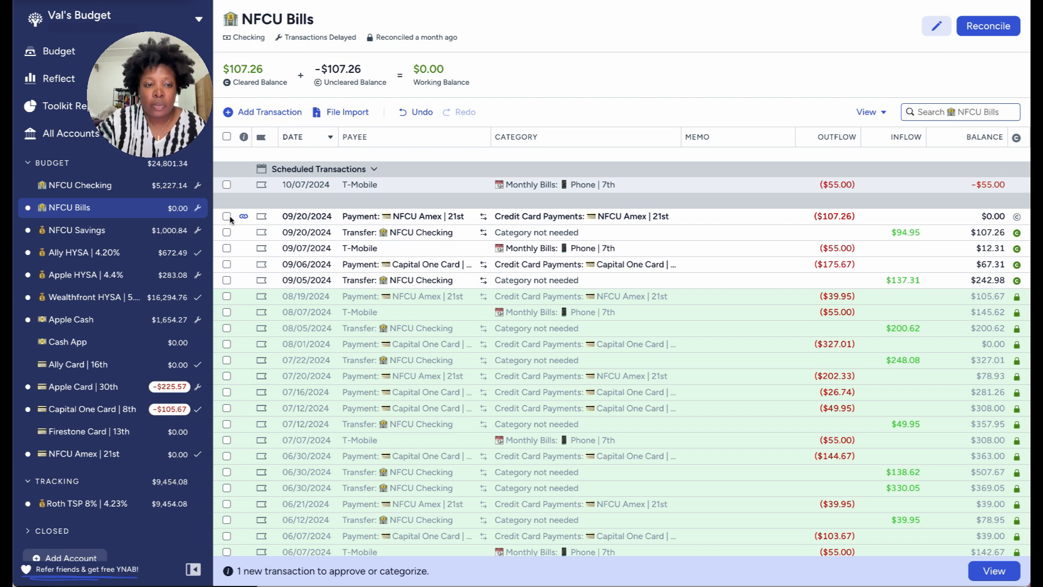
# - Approve the 09/20/2024 NFCU Amex payment in the NFCU Bills account
pyautogui.click(227, 216)
pyautogui.press('a')
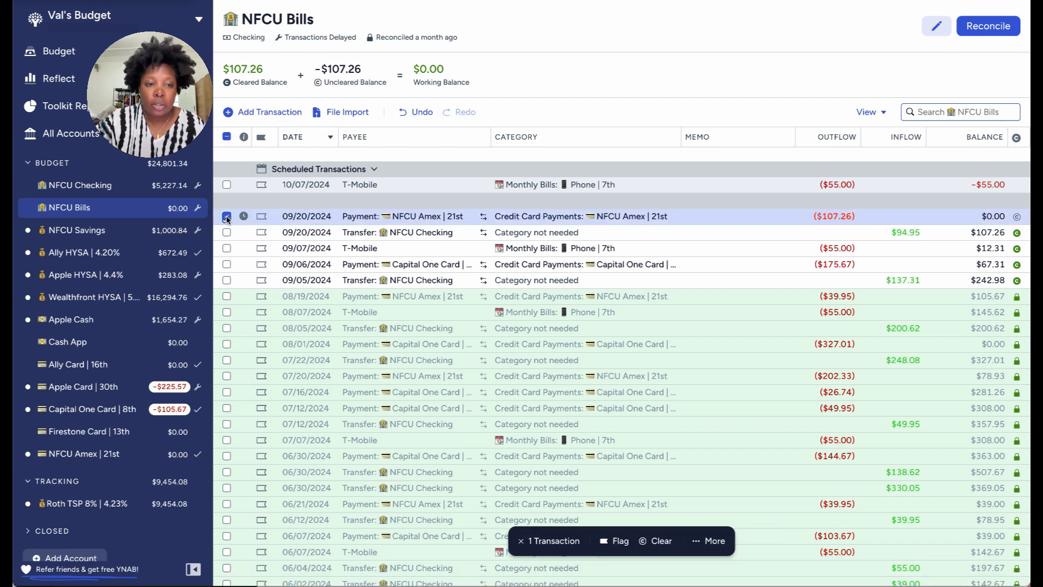
pyautogui.click(227, 216)
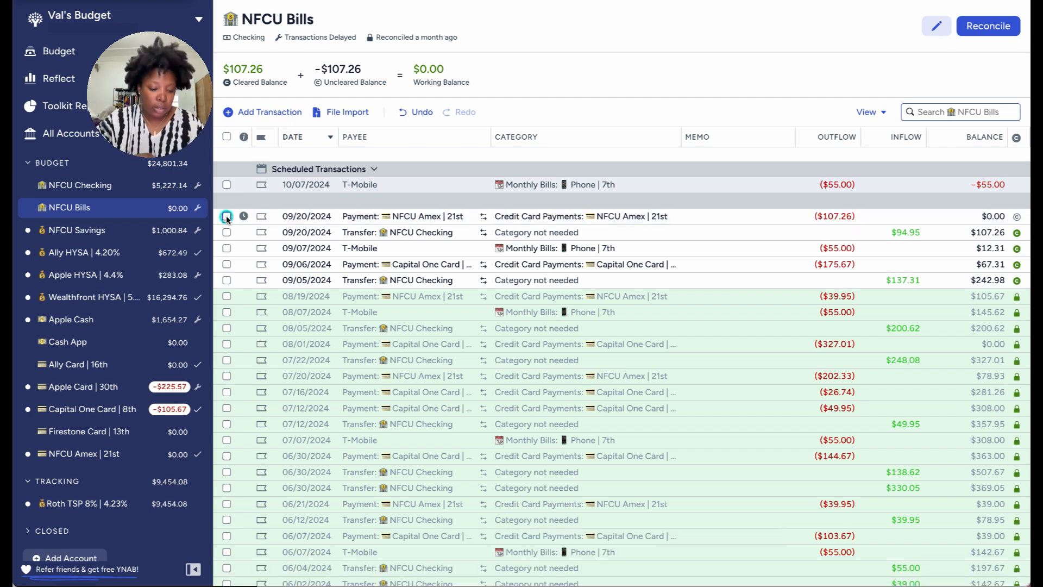
# - Mark the 09/20/2024 NFCU Amex payment as cleared and reconcile NFCU Bills with a current balance of $0.00
pyautogui.click(1016, 216)
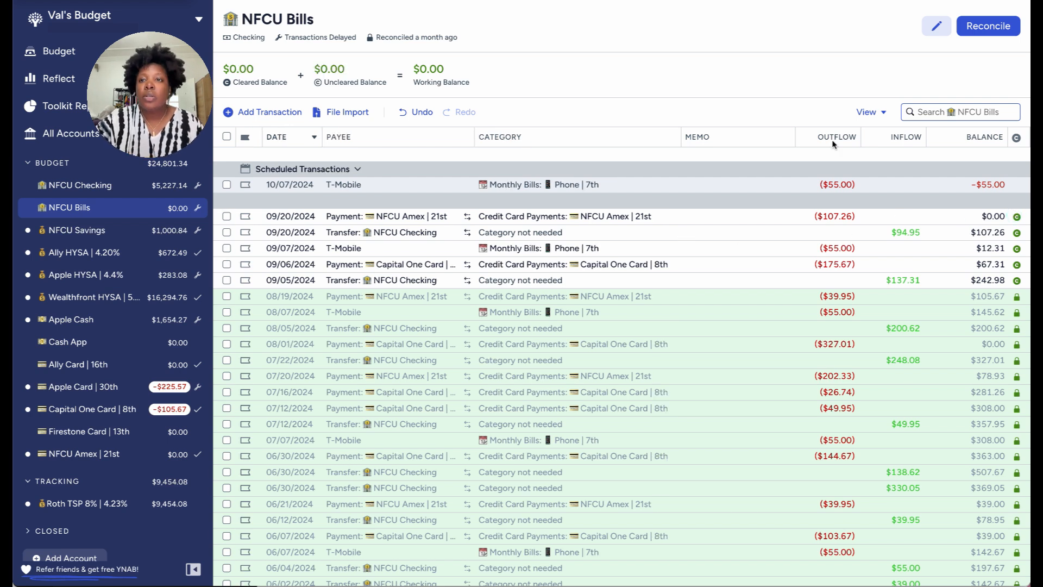
pyautogui.click(987, 27)
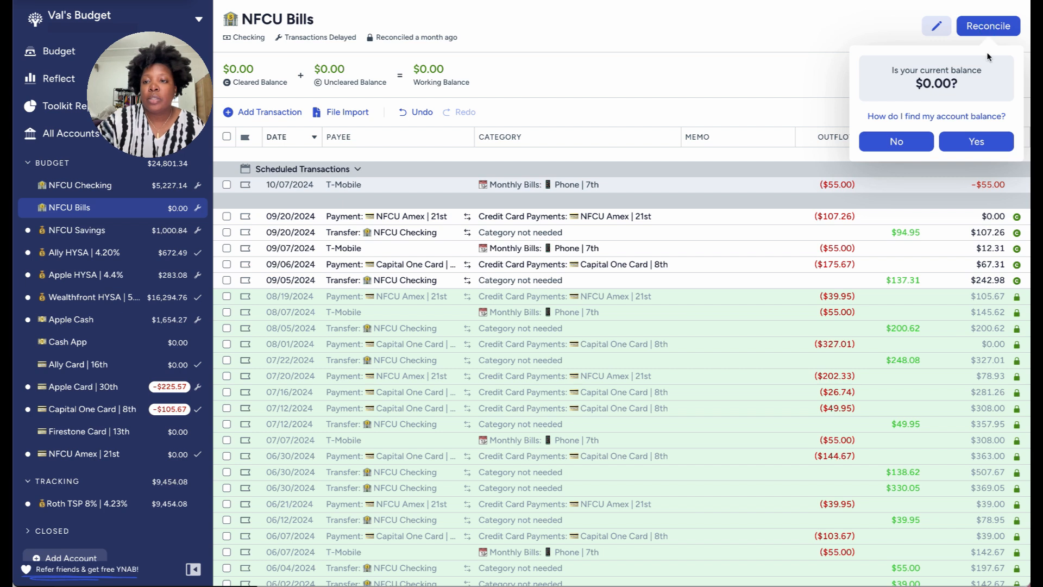
pyautogui.click(978, 143)
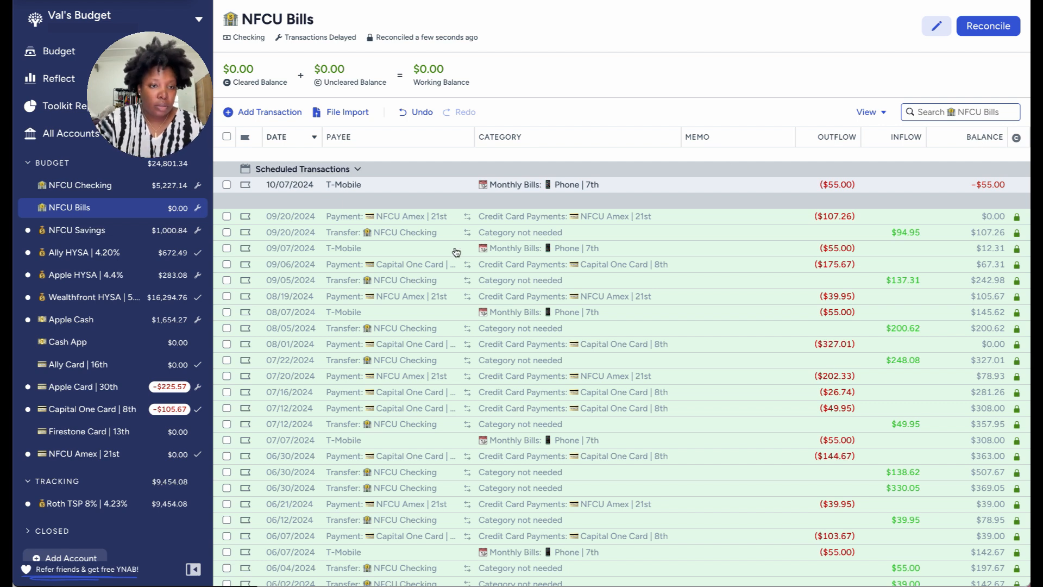
# - In the NFCU Savings account, approve the 08/30 Dividend and reconcile the account with a current balance of $1,000.84
pyautogui.click(108, 230)
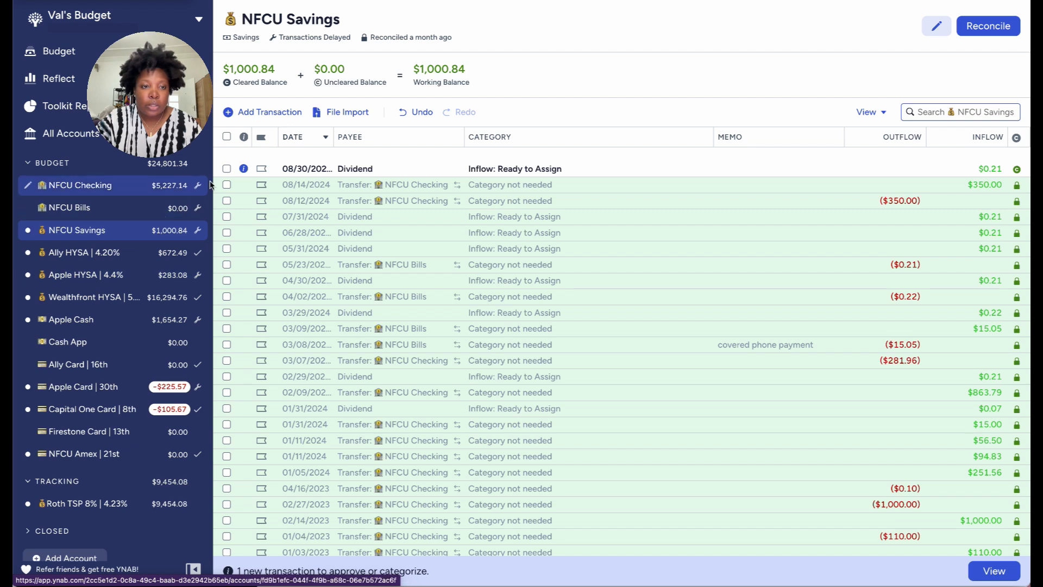
pyautogui.click(227, 168)
pyautogui.press('a')
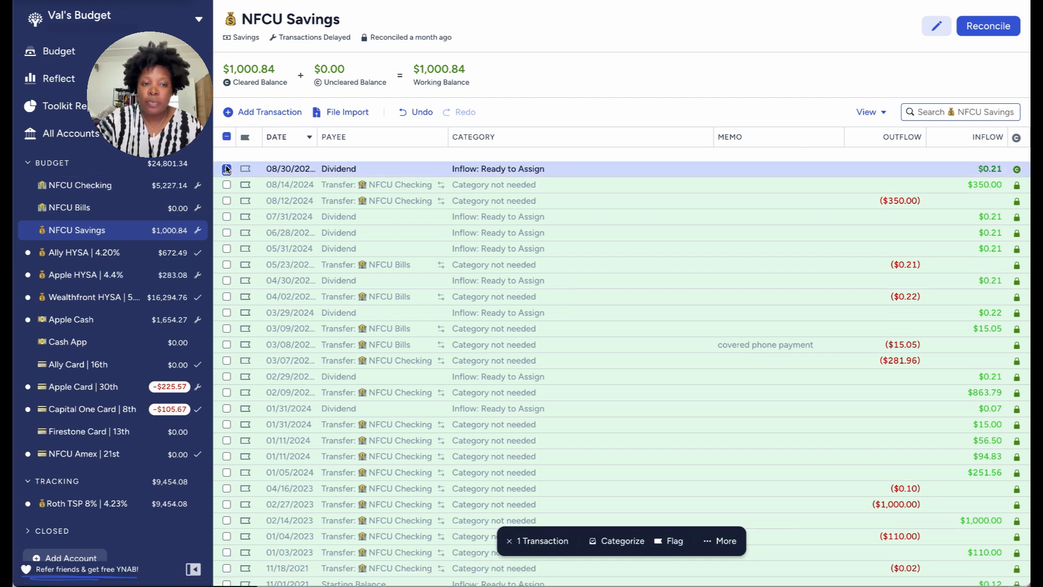
pyautogui.click(981, 29)
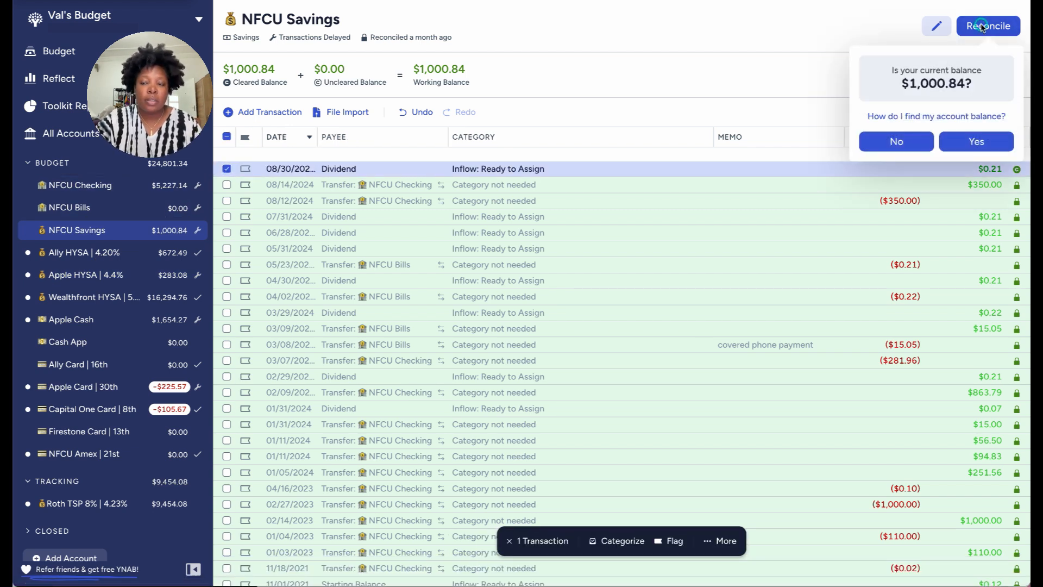
pyautogui.click(978, 141)
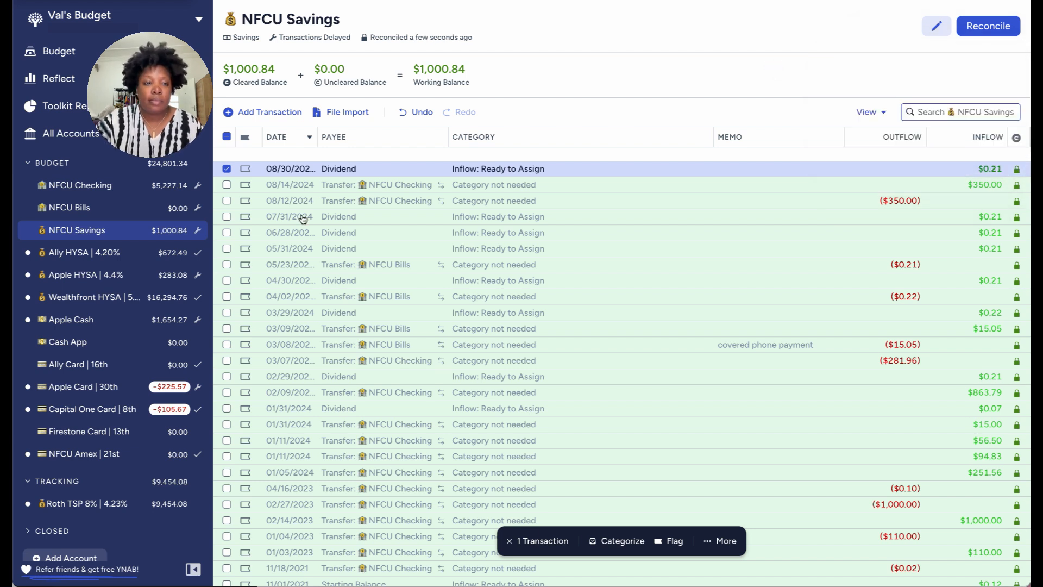
# - In the NFCU Amex account, set the 08/26/2024 transaction's payee to Hotel with the Work Expenses category, and approve it
pyautogui.click(105, 455)
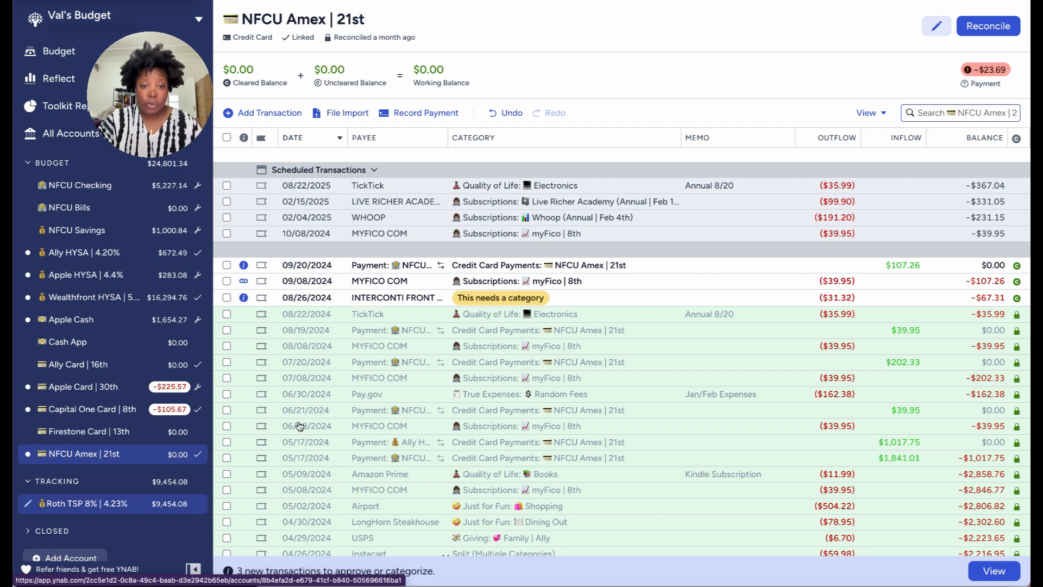
pyautogui.click(397, 302)
pyautogui.click(397, 302)
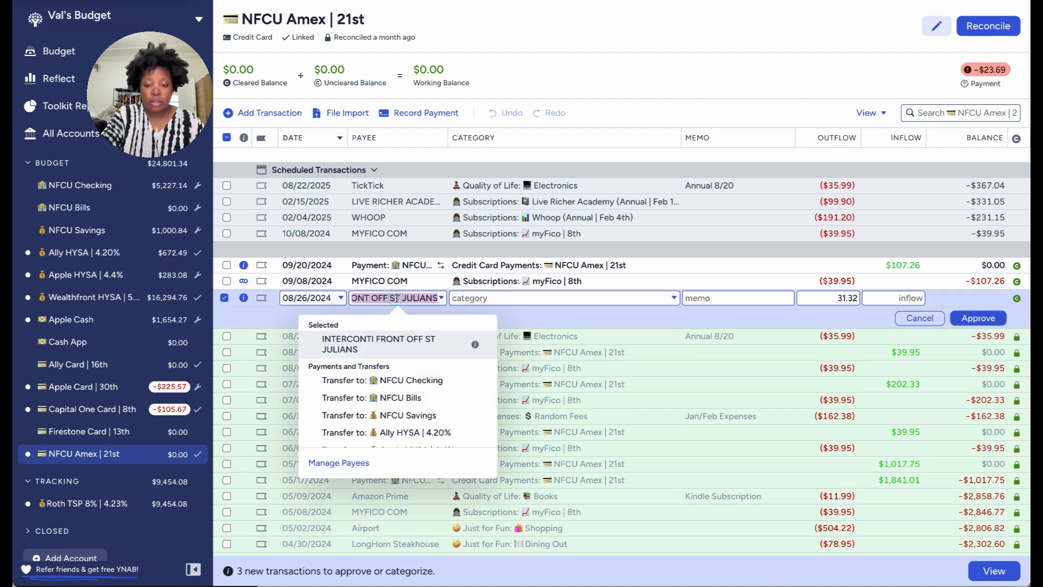
pyautogui.write('hote')
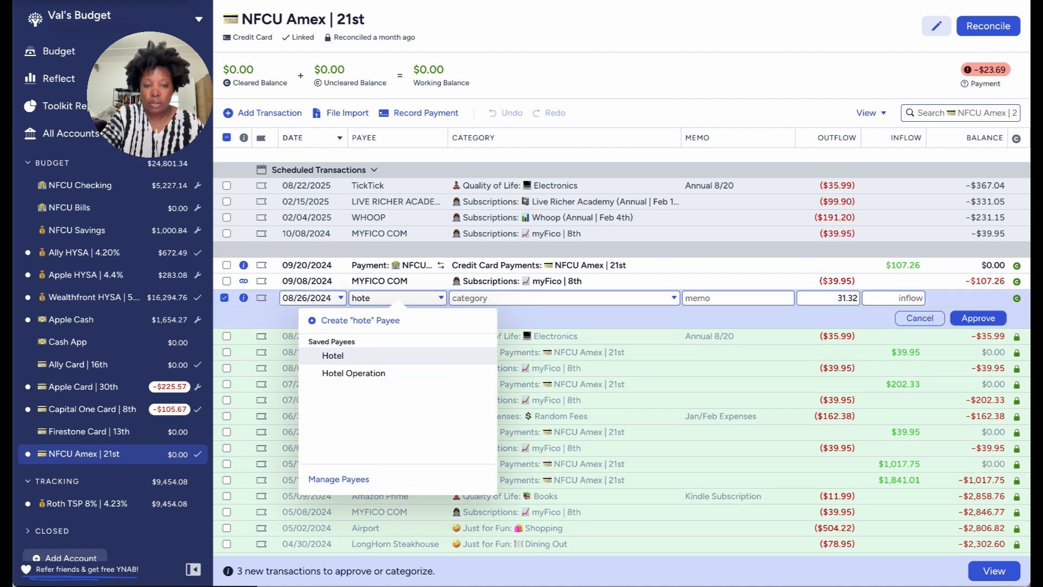
pyautogui.click(402, 354)
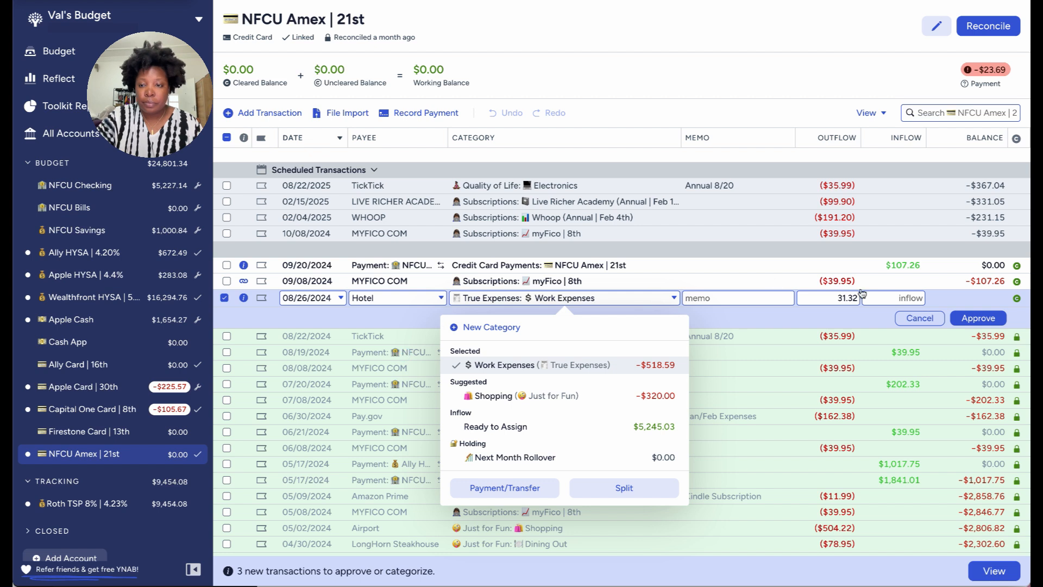
pyautogui.click(981, 319)
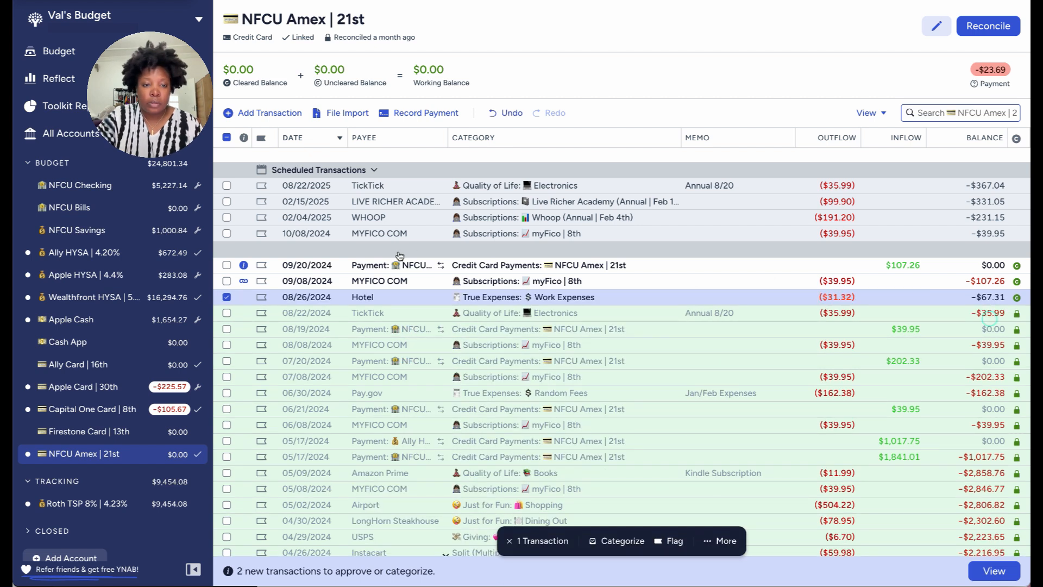
pyautogui.click(227, 297)
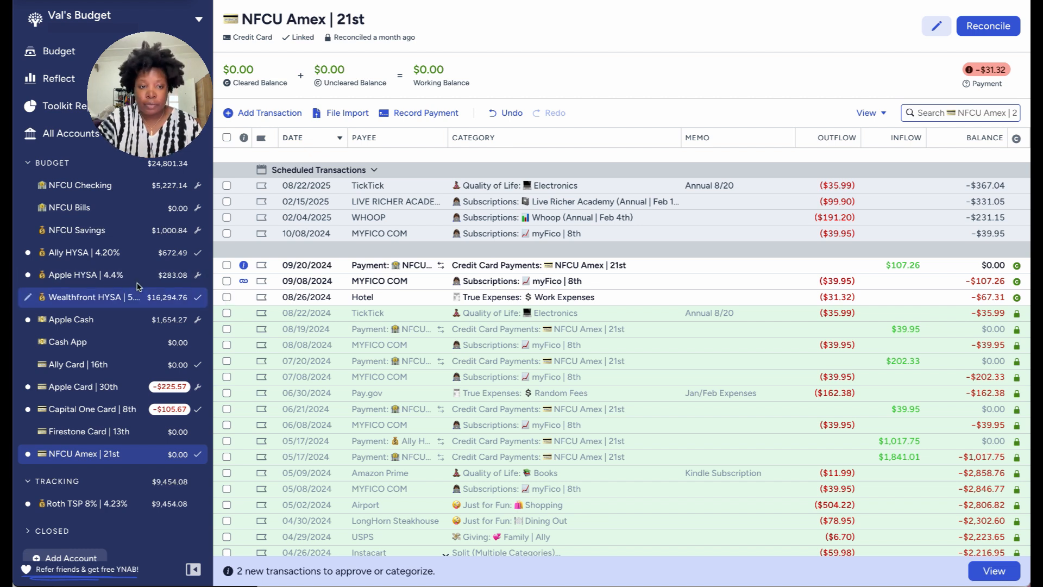
# - Approve the 09/08/2024 MYFICO COM charge and the 09/20/2024 card payment in the NFCU Amex account
pyautogui.click(227, 281)
pyautogui.press('a')
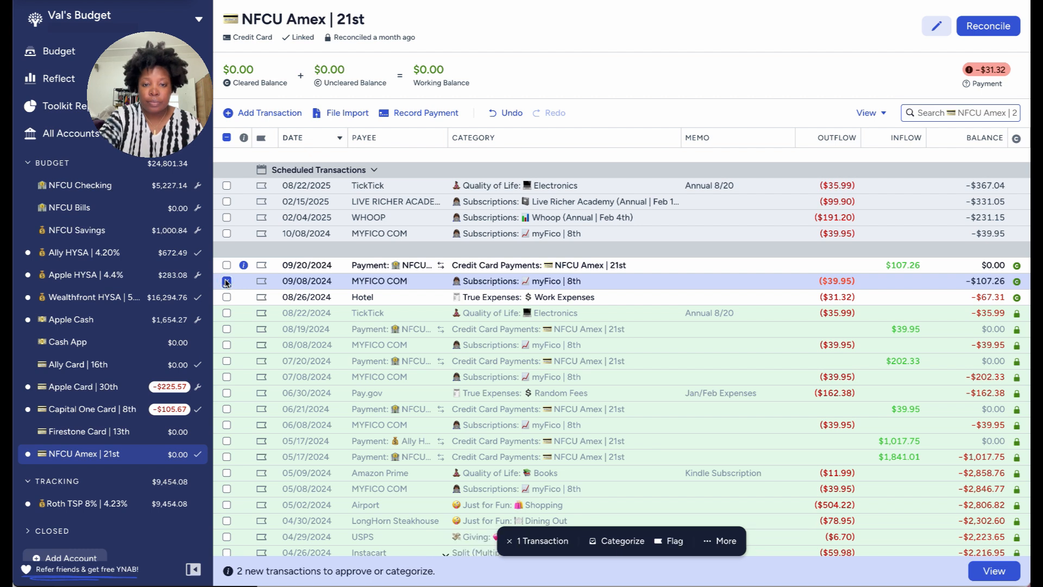
pyautogui.click(226, 281)
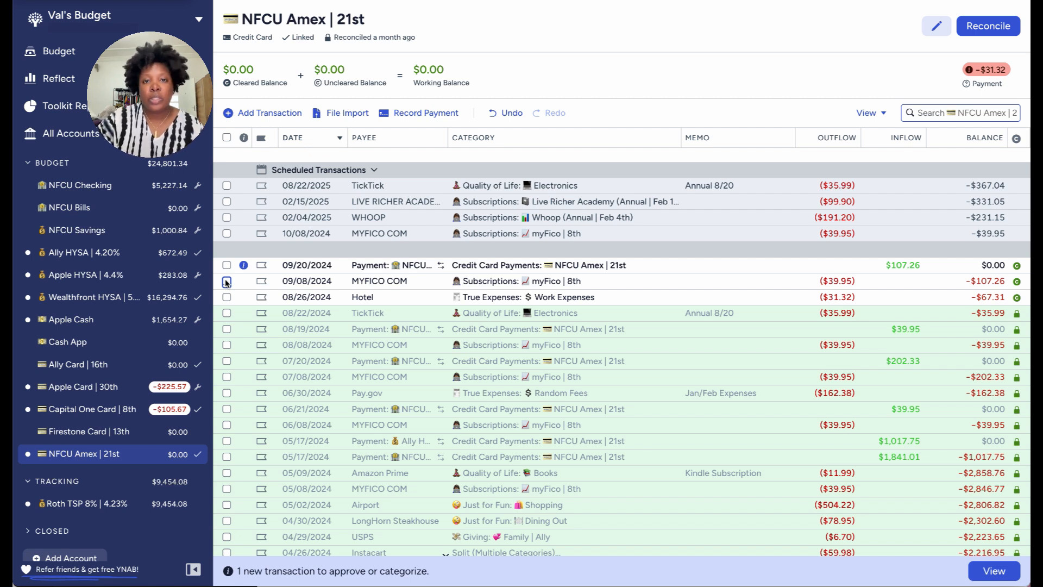
pyautogui.click(226, 265)
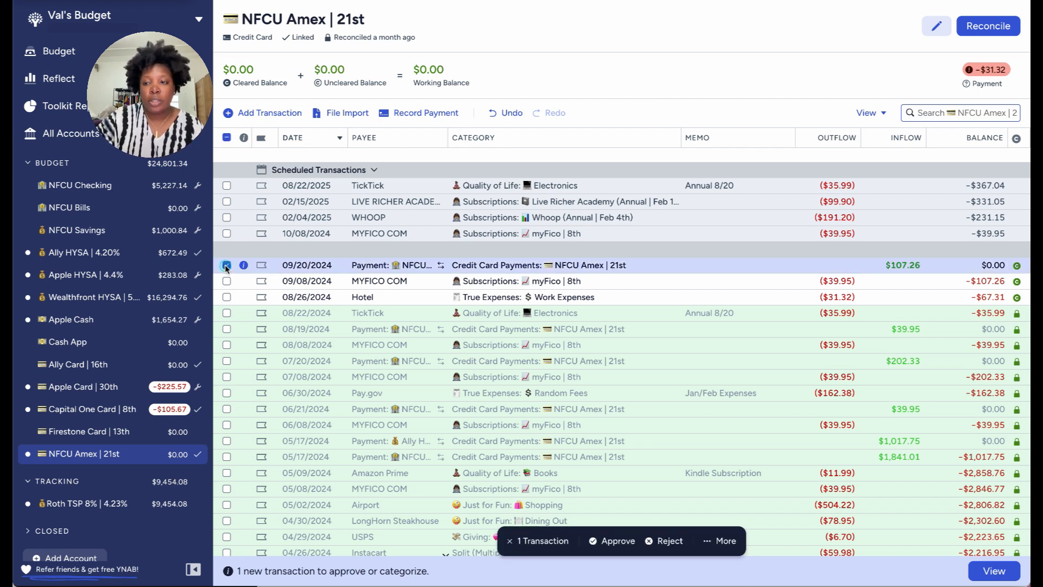
pyautogui.click(603, 541)
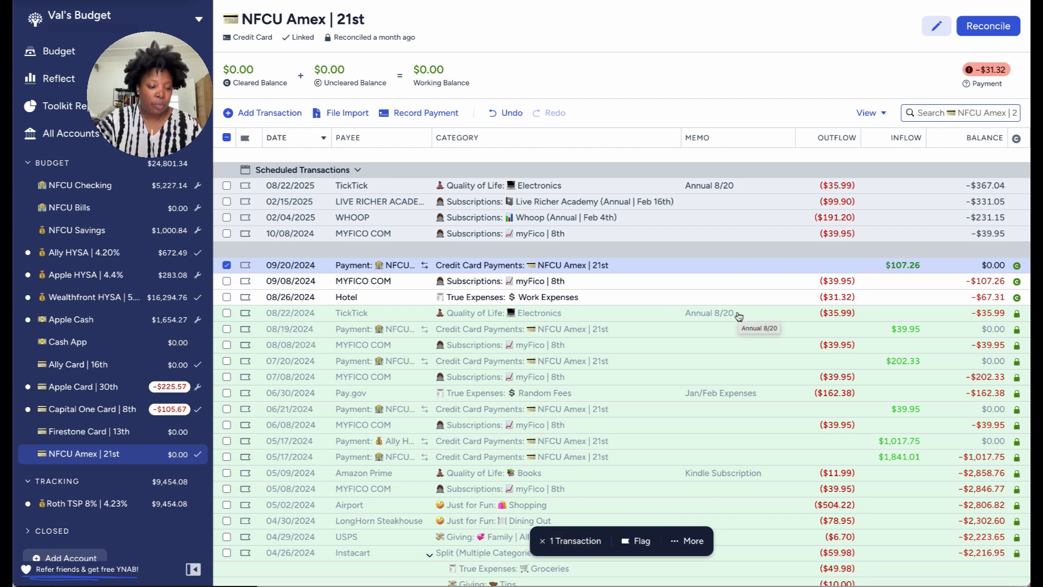
# - Reconcile the NFCU Amex account by accepting the matching $0.00 bank balance, and deselect the 09/20/2024 payment
pyautogui.click(999, 28)
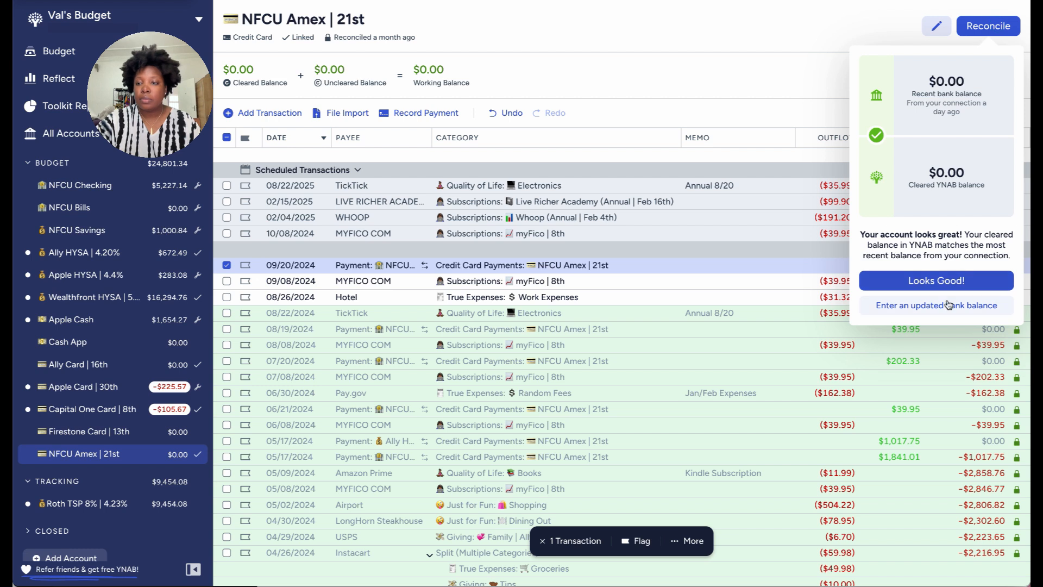
pyautogui.click(946, 281)
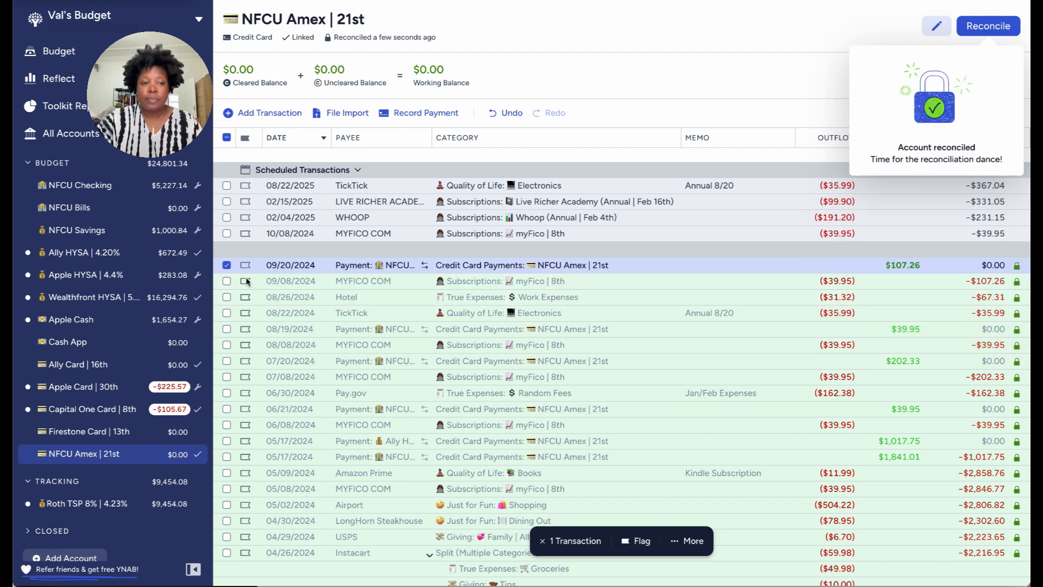
pyautogui.click(226, 265)
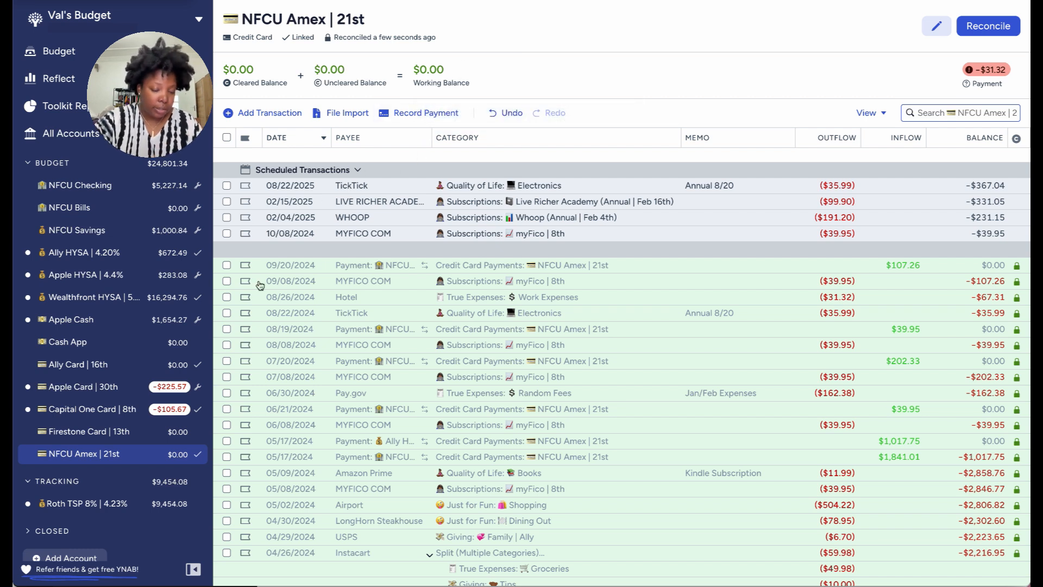
# - In the Capital One Card account, approve the 09/02 Playbook subscription charge and the 09/06 payment from NFCU Bills
pyautogui.click(93, 411)
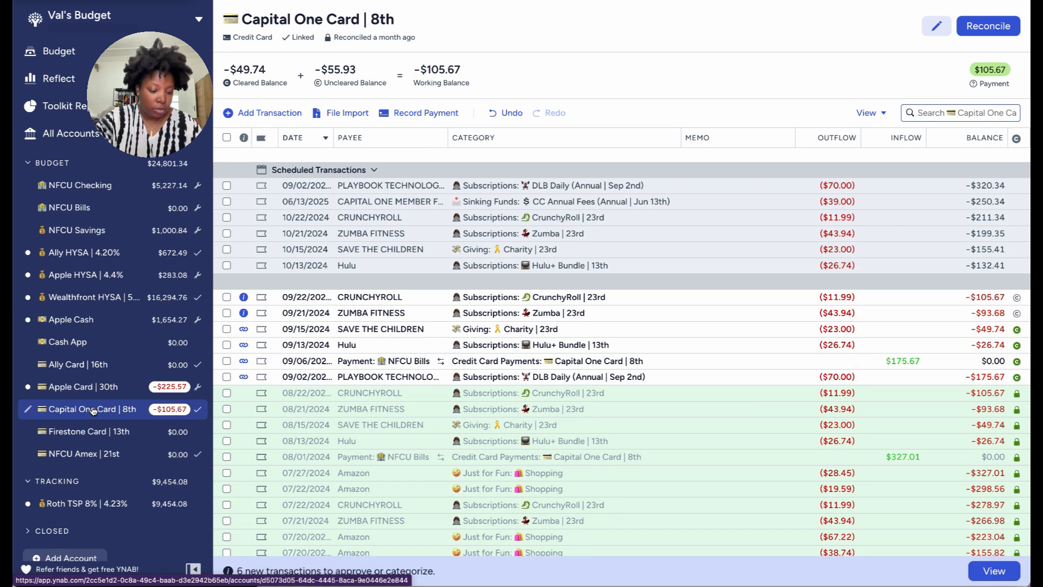
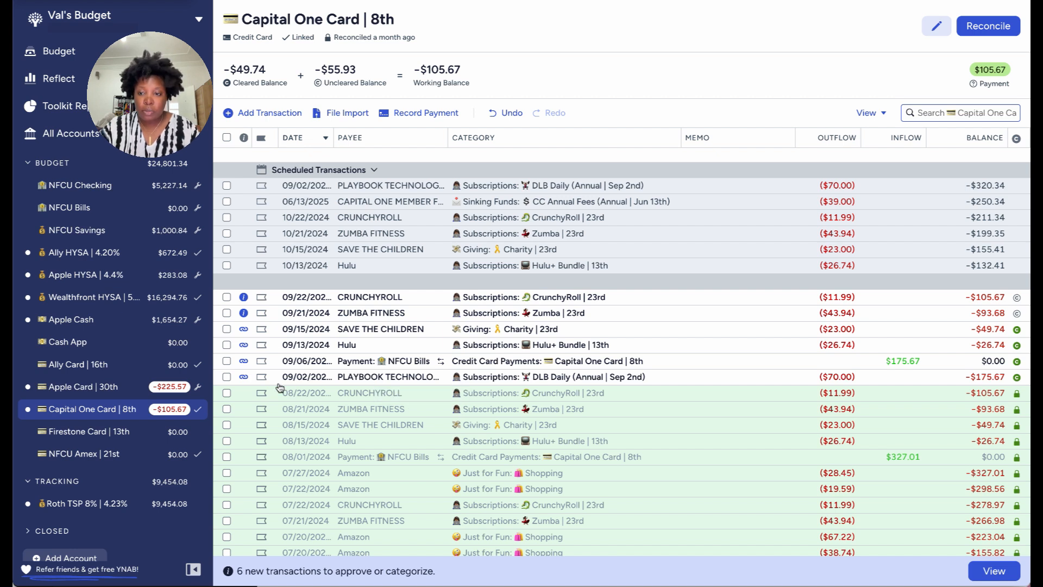
pyautogui.click(227, 378)
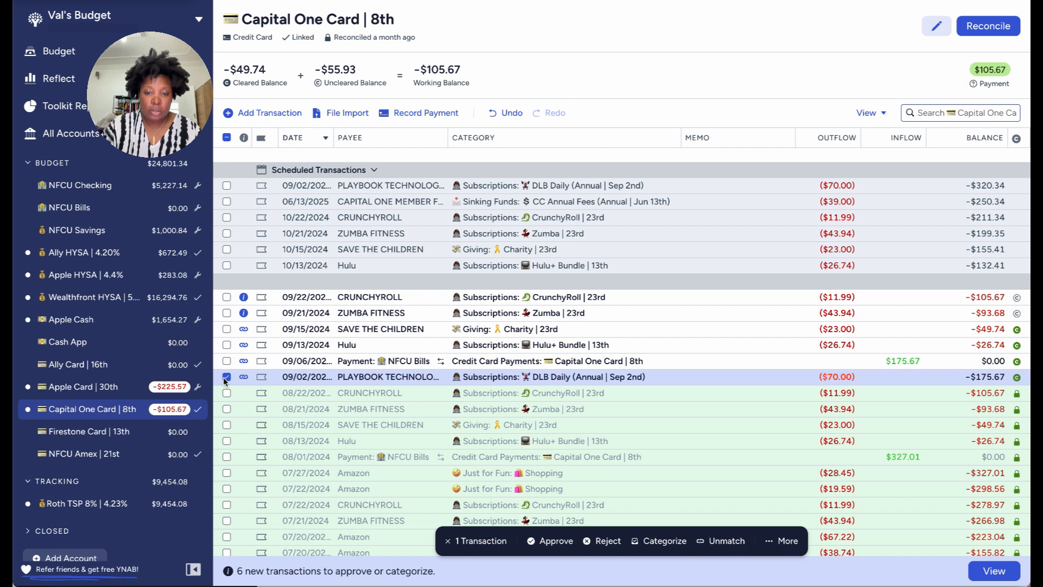
pyautogui.press('a')
pyautogui.click(226, 377)
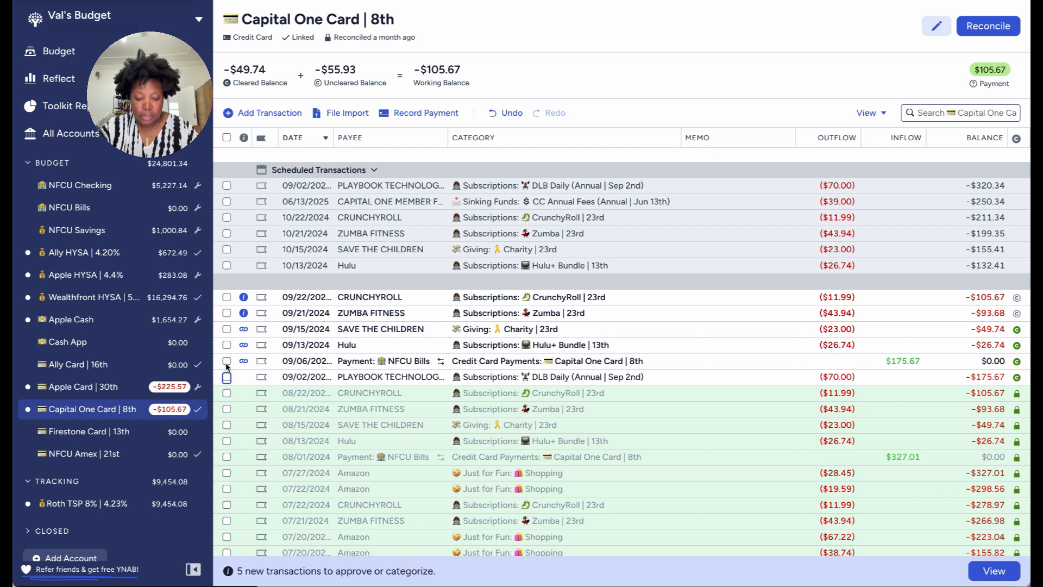
pyautogui.click(227, 362)
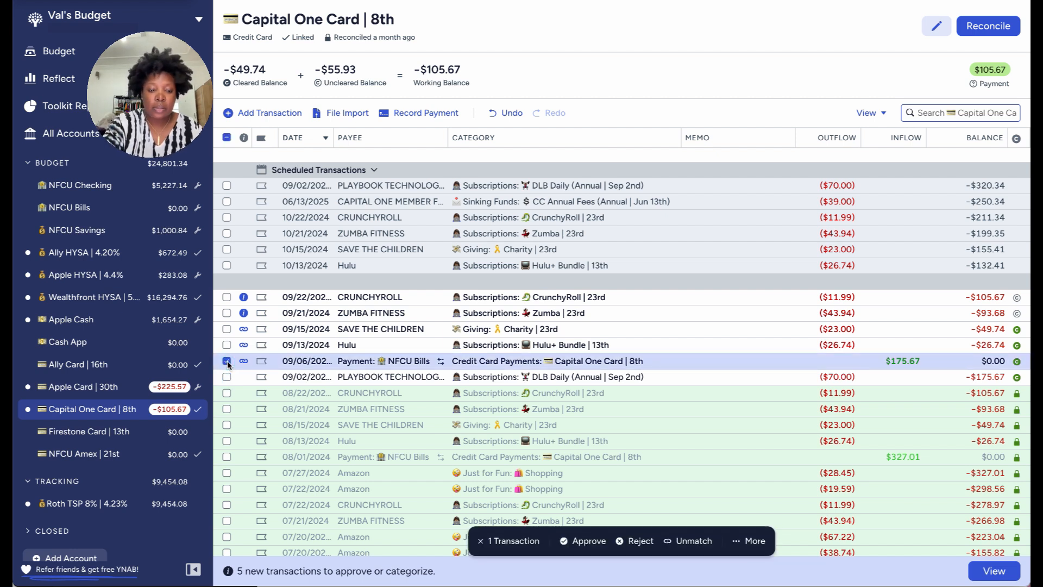
pyautogui.press('a')
pyautogui.click(227, 362)
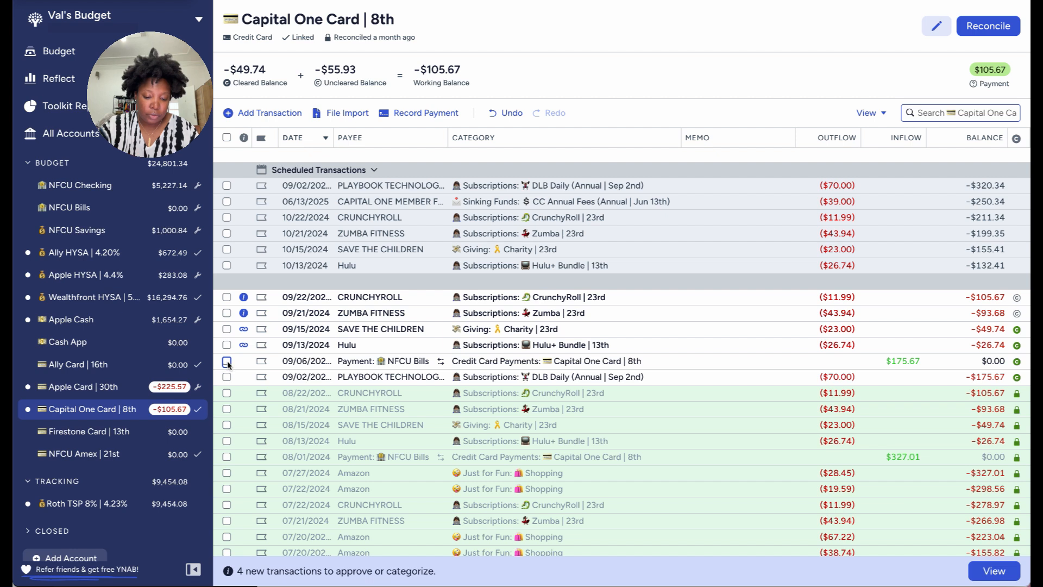
# - Approve the 09/13/2024 Hulu and 09/15/2024 Save the Children transactions together in the Capital One Card account
pyautogui.click(227, 345)
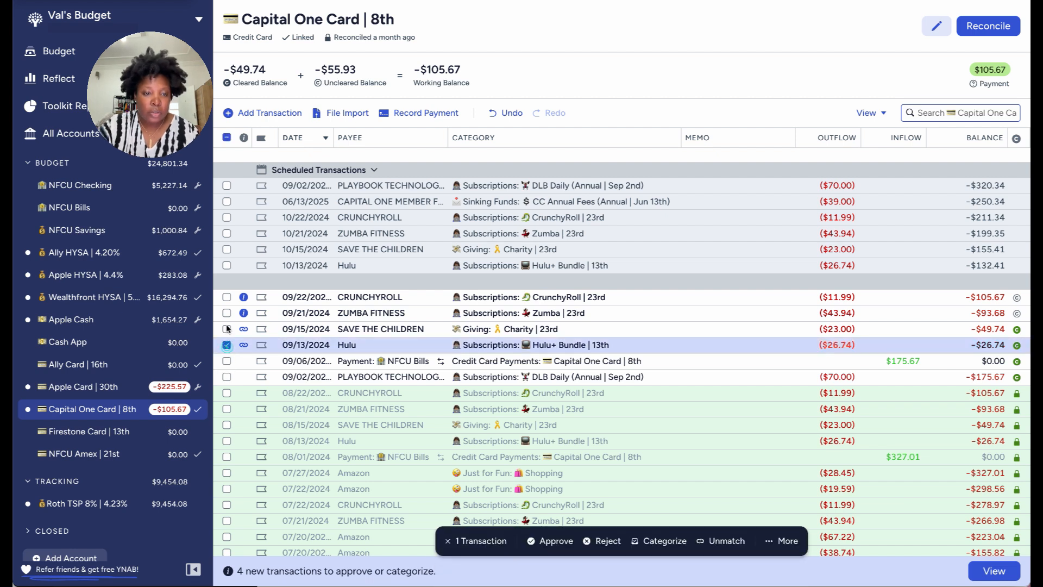
pyautogui.click(227, 329)
pyautogui.press('a')
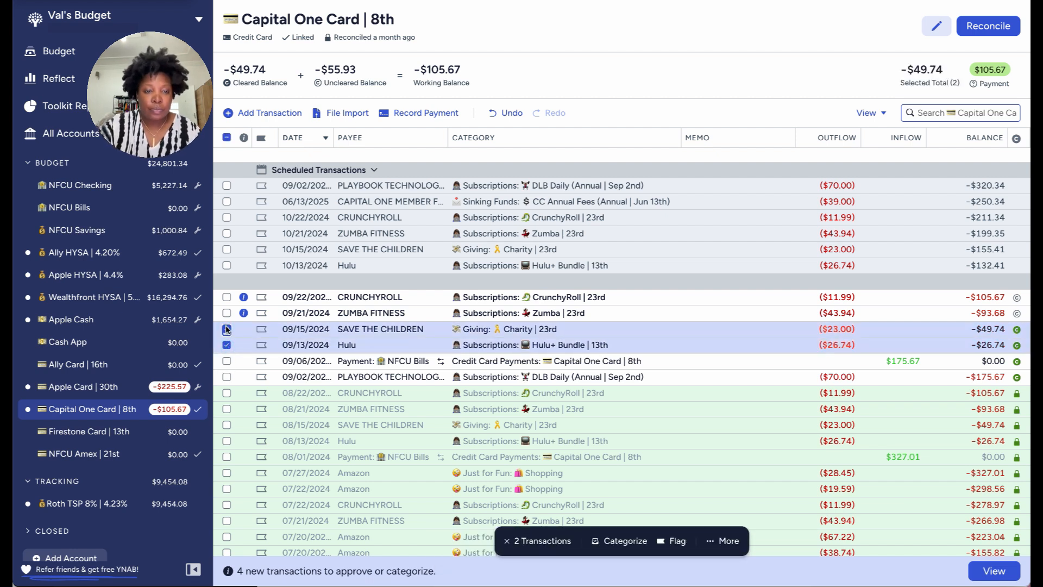
# - Deselect the Save the Children and Hulu rows, and approve the 09/21/2024 Zumba Fitness charge in the Capital One Card account
pyautogui.click(226, 329)
pyautogui.click(227, 345)
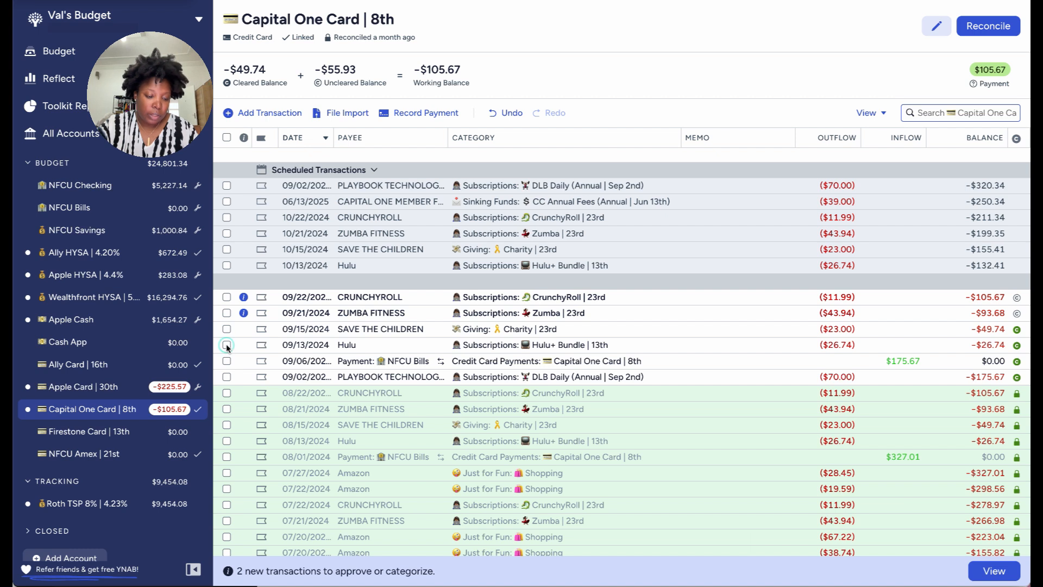
pyautogui.click(226, 313)
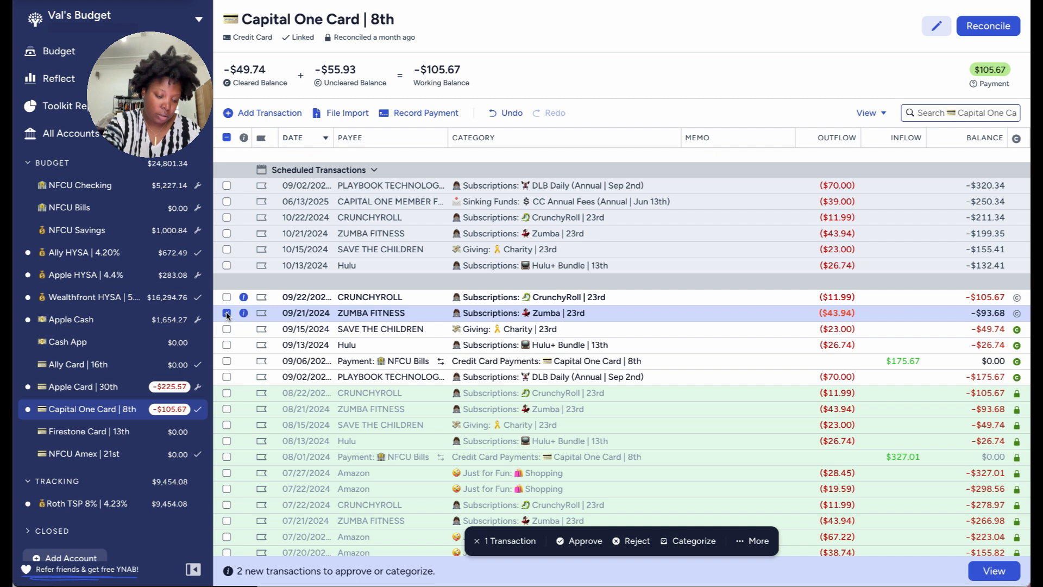
pyautogui.click(227, 313)
pyautogui.click(227, 314)
pyautogui.press('a')
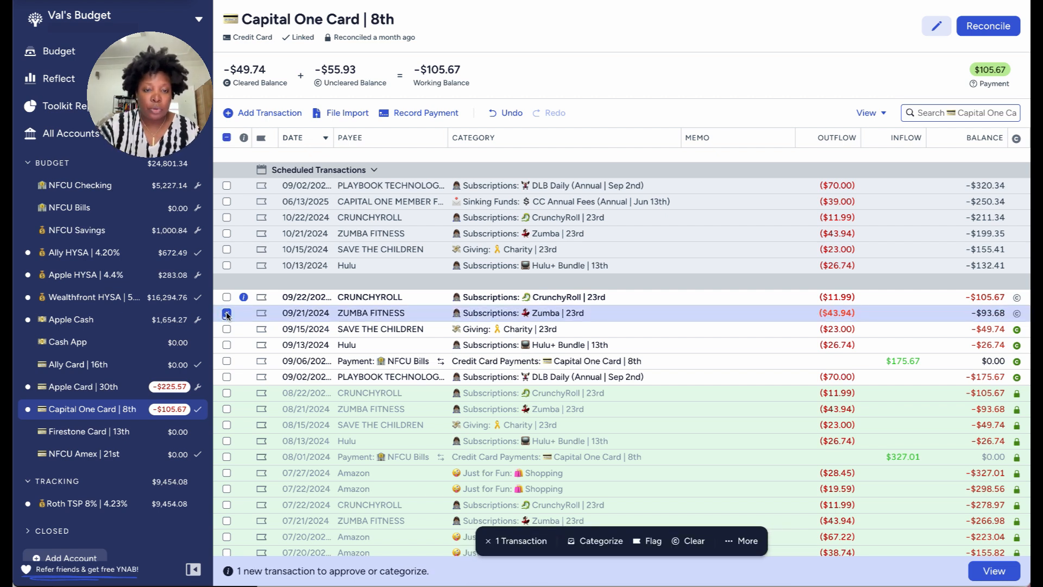
pyautogui.click(226, 314)
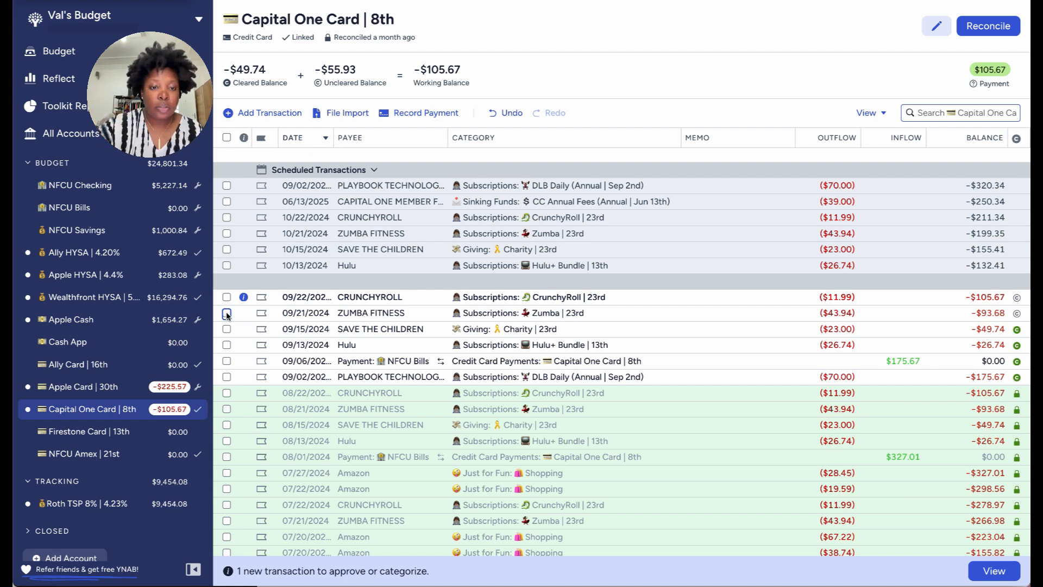
# - Set the date of the newest unapproved Crunchyroll charge to 09/23/2024 and approve it
pyautogui.click(299, 297)
pyautogui.click(298, 295)
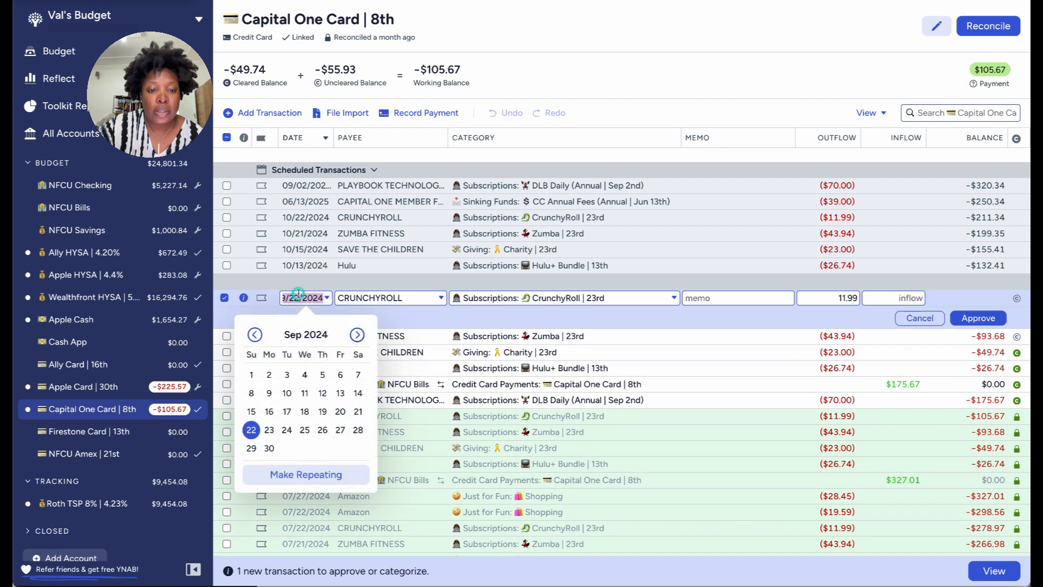
pyautogui.click(270, 430)
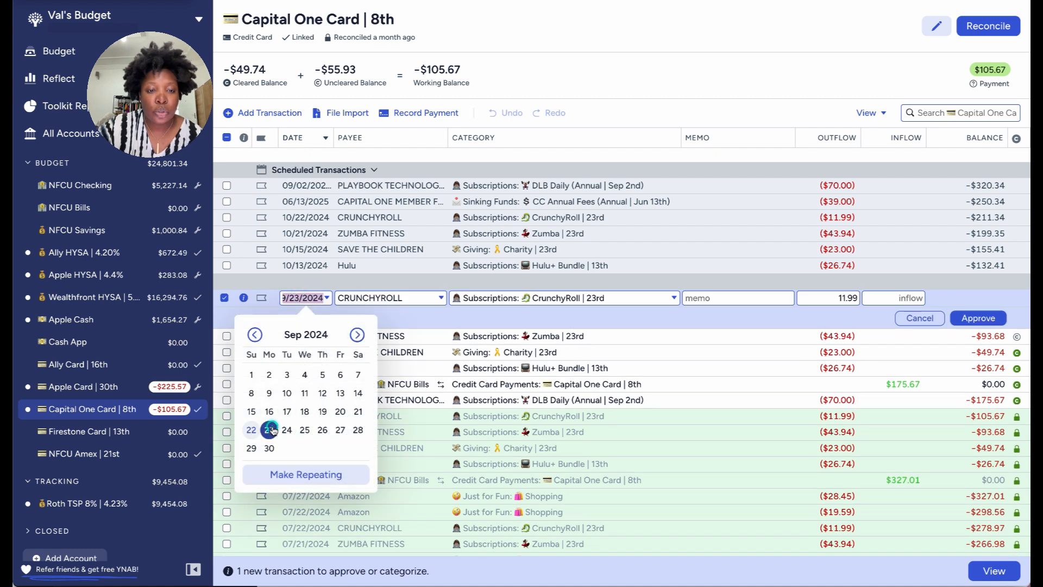
pyautogui.click(983, 319)
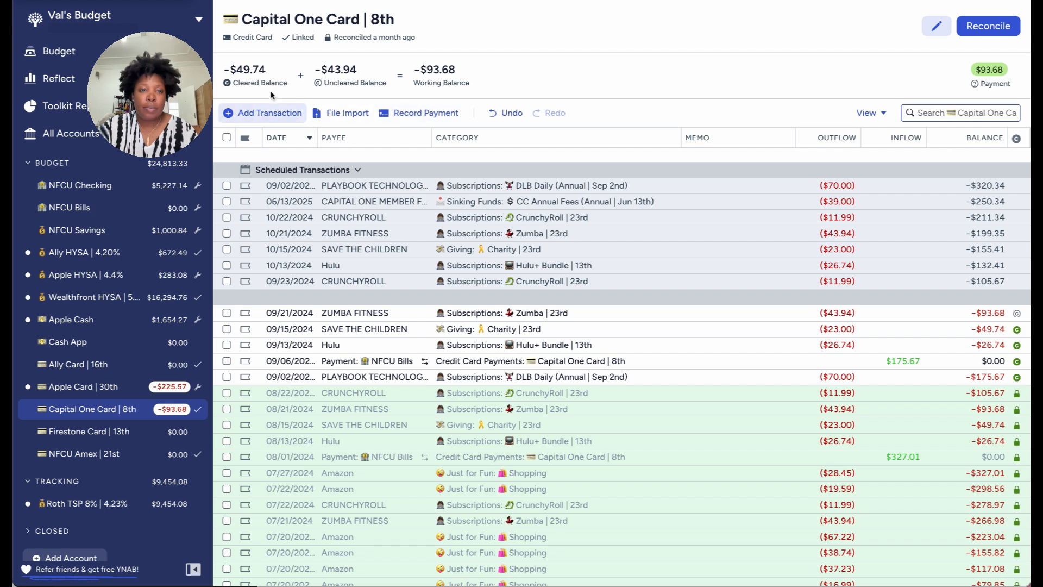
# - Reconcile the Capital One Card account by accepting the matching -$49.74 bank balance
pyautogui.moveTo(259, 78)
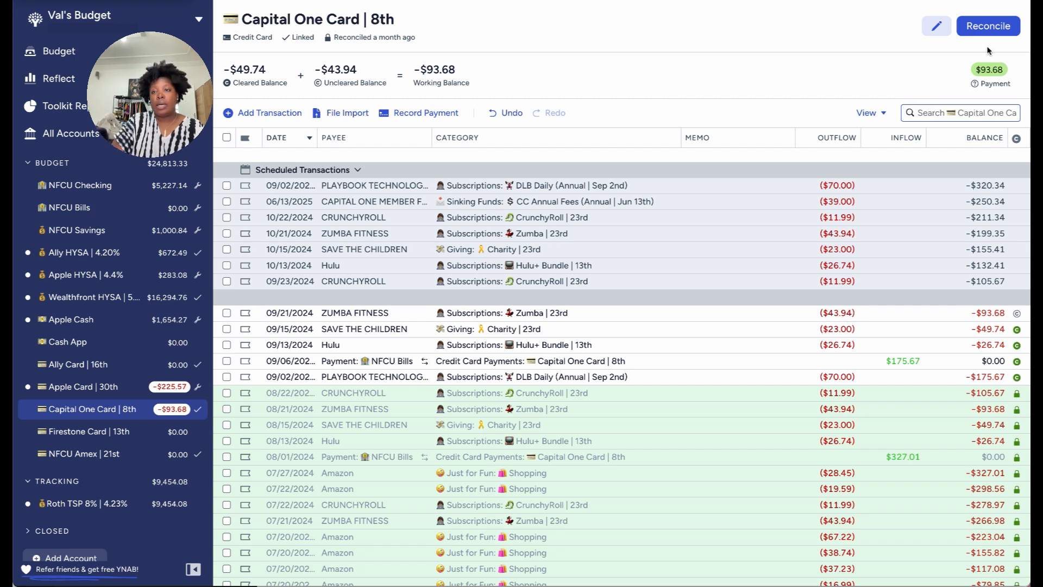
pyautogui.click(989, 27)
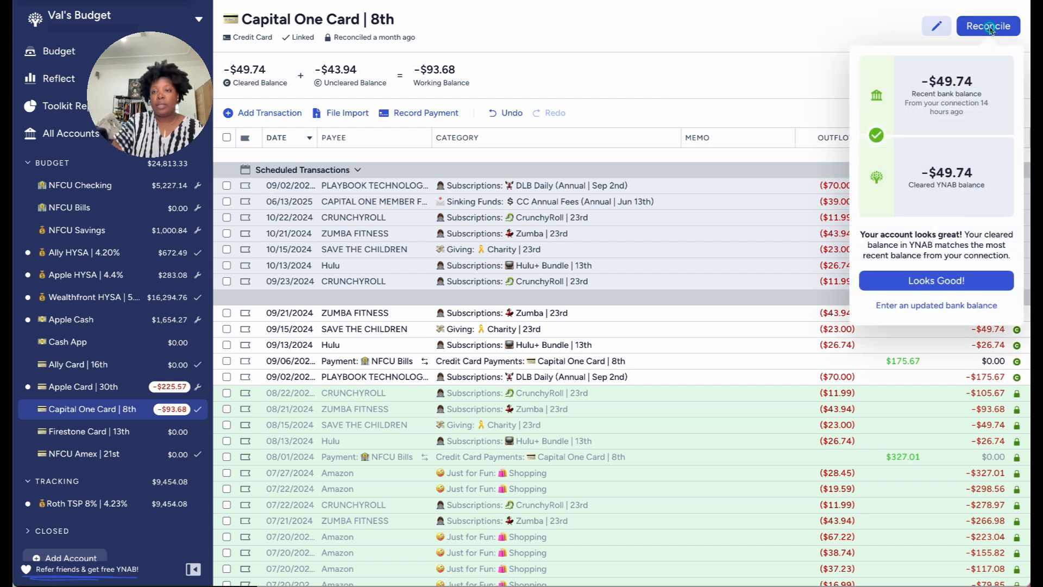
pyautogui.click(936, 284)
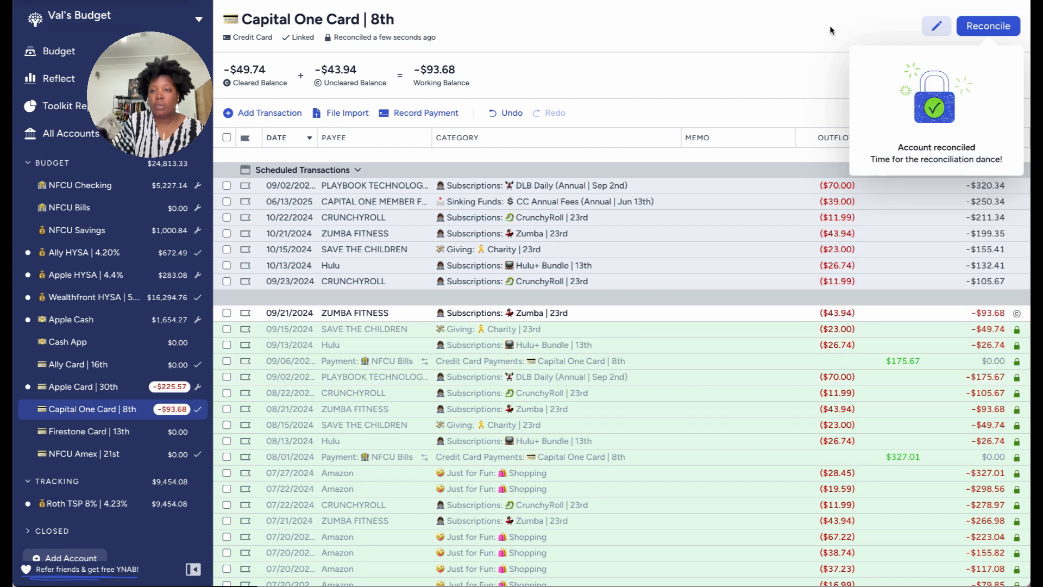
pyautogui.click(812, 26)
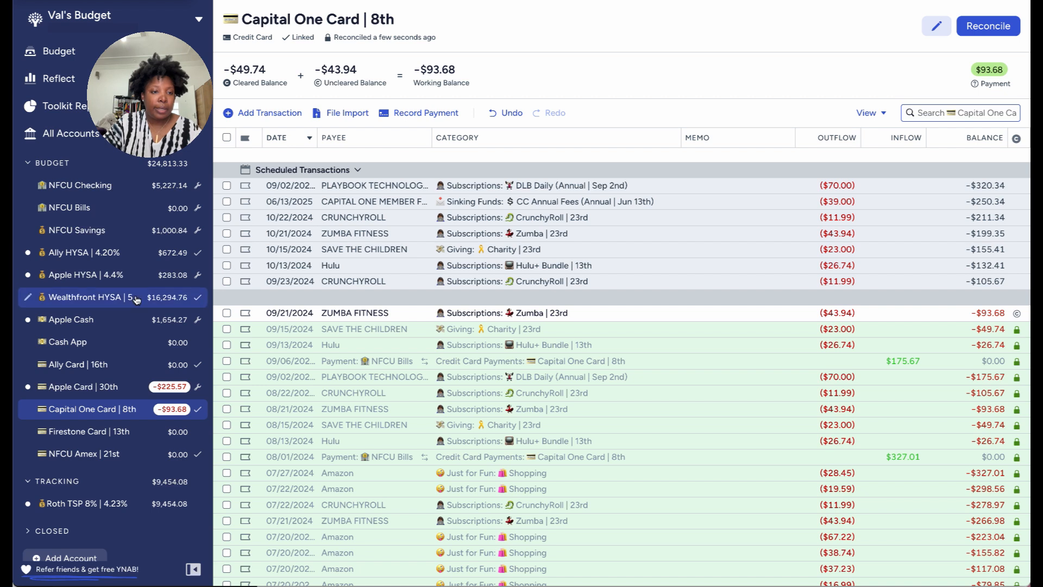
# - Open the Apple Cash account and select its 08/30/2024 Deposit transaction
pyautogui.click(89, 321)
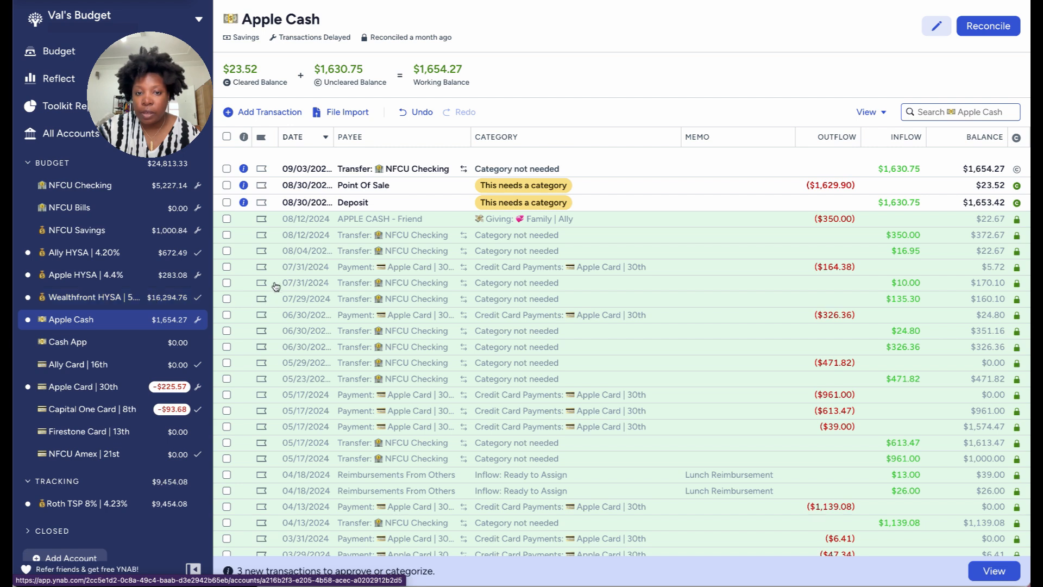
pyautogui.click(365, 202)
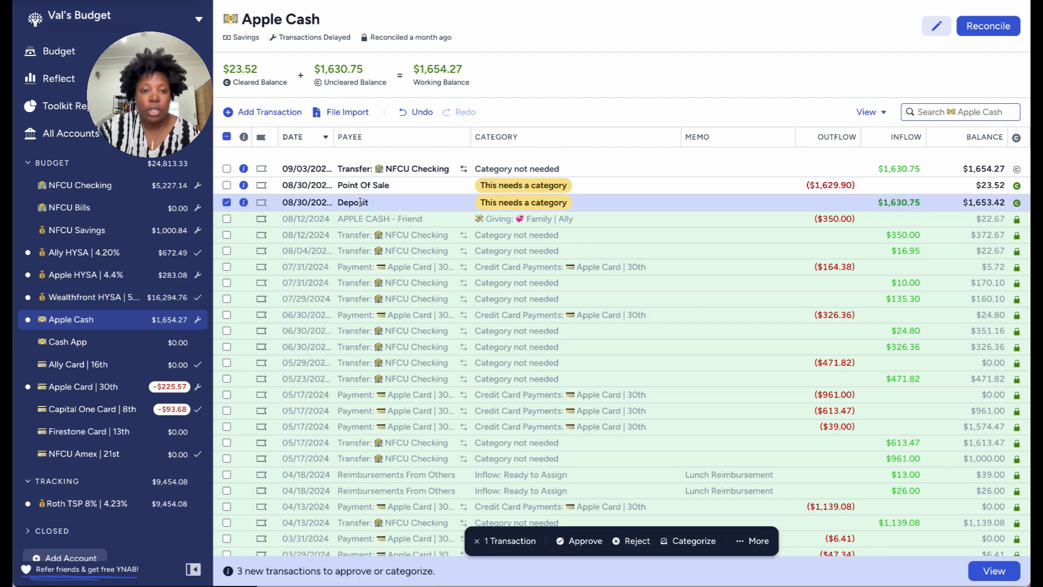
pyautogui.click(361, 202)
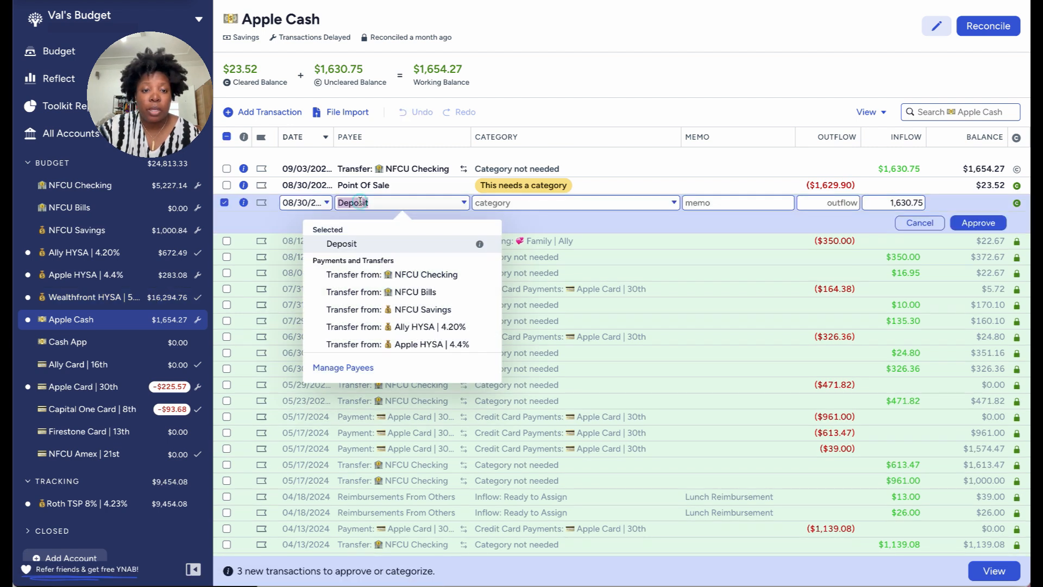
pyautogui.click(429, 274)
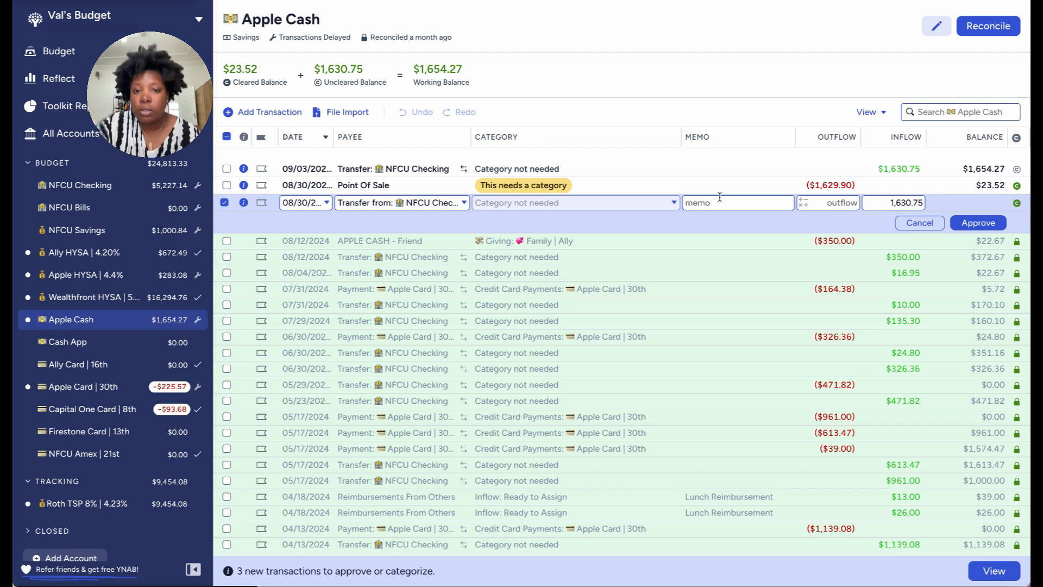
pyautogui.click(926, 223)
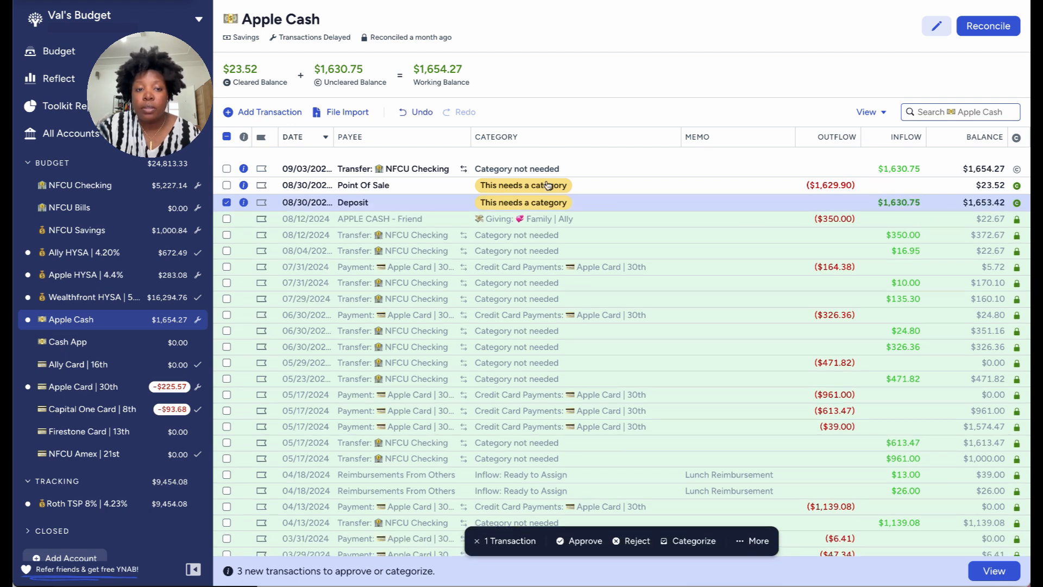
# - Delete the selected $1,630.75 Deposit transaction from the Apple Cash account
pyautogui.click(747, 541)
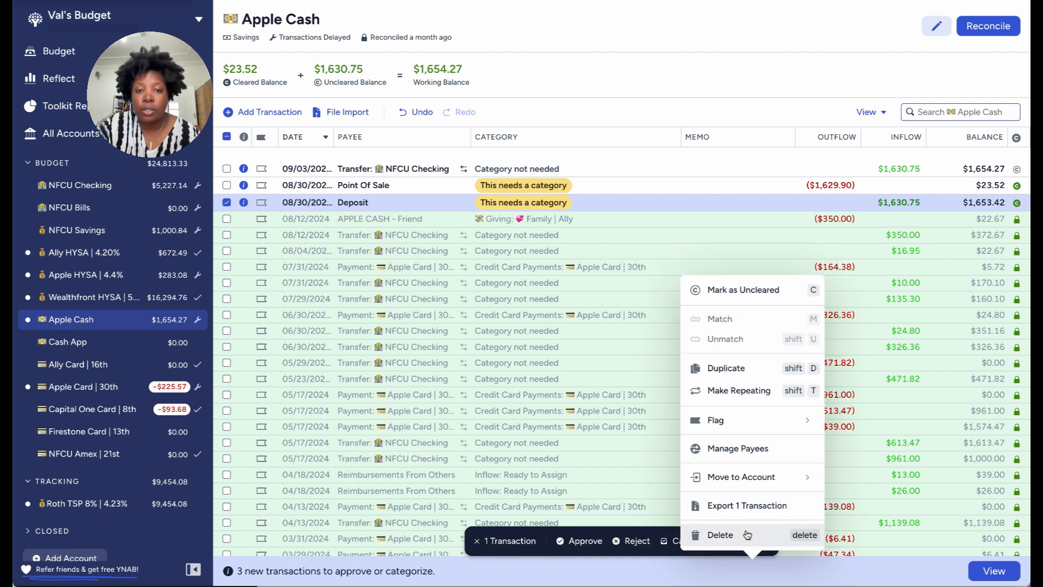
pyautogui.click(749, 534)
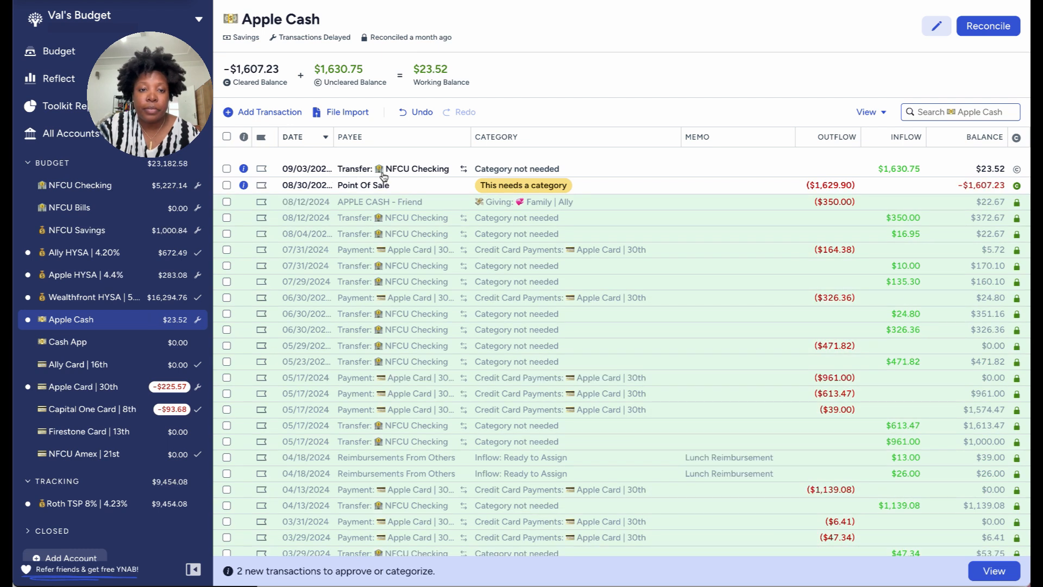
# - Approve the $1,630.75 transfer from NFCU Checking in Apple Cash and set its date to 08/30/2024
pyautogui.click(228, 169)
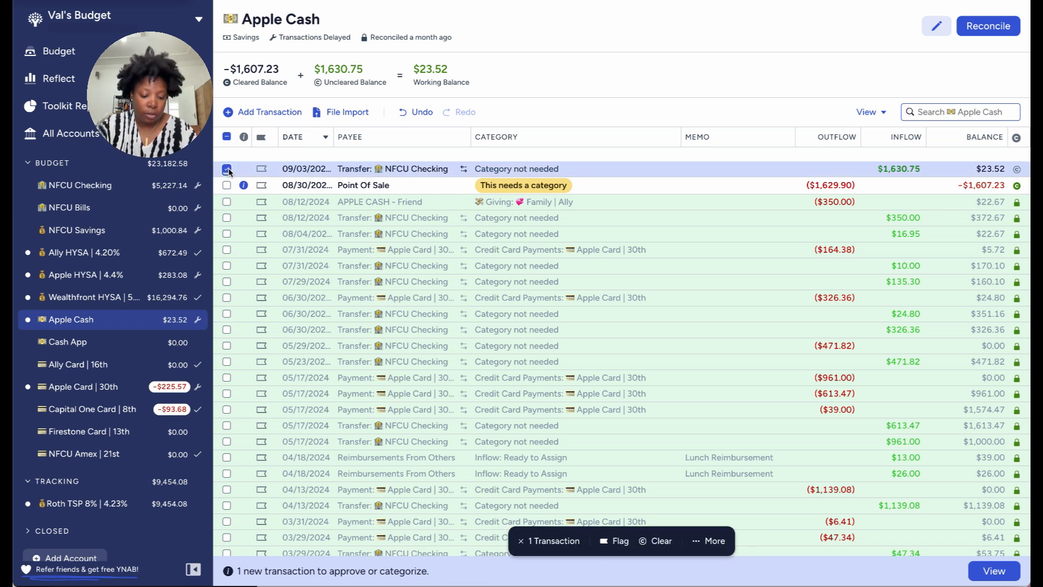
pyautogui.click(309, 170)
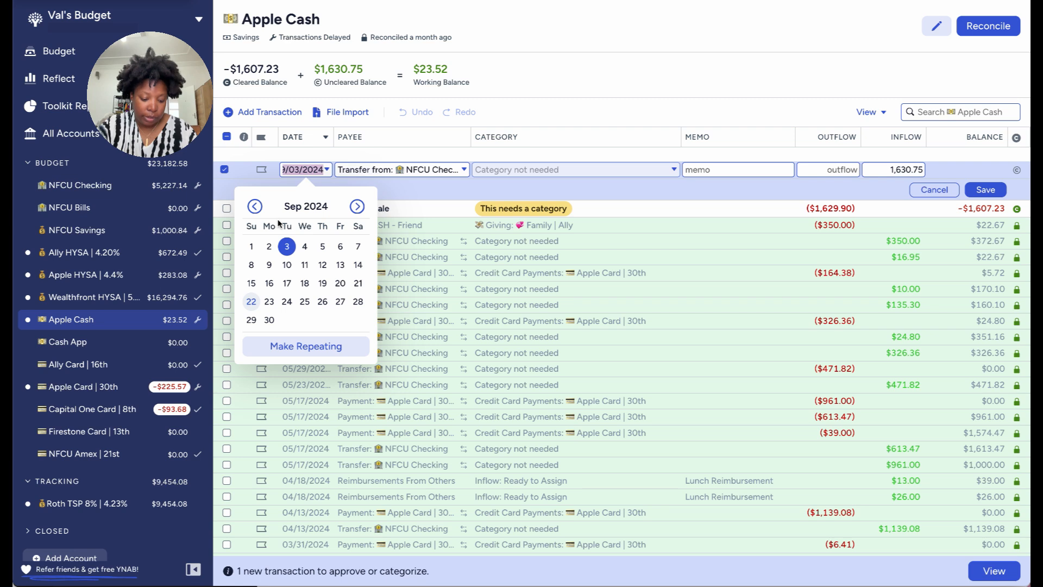
pyautogui.click(256, 207)
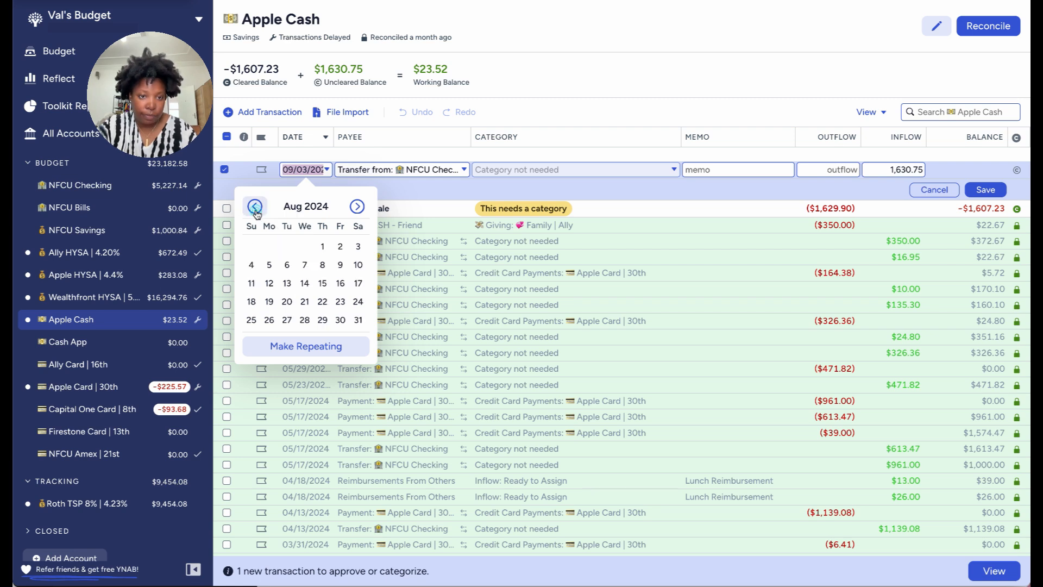
pyautogui.click(340, 320)
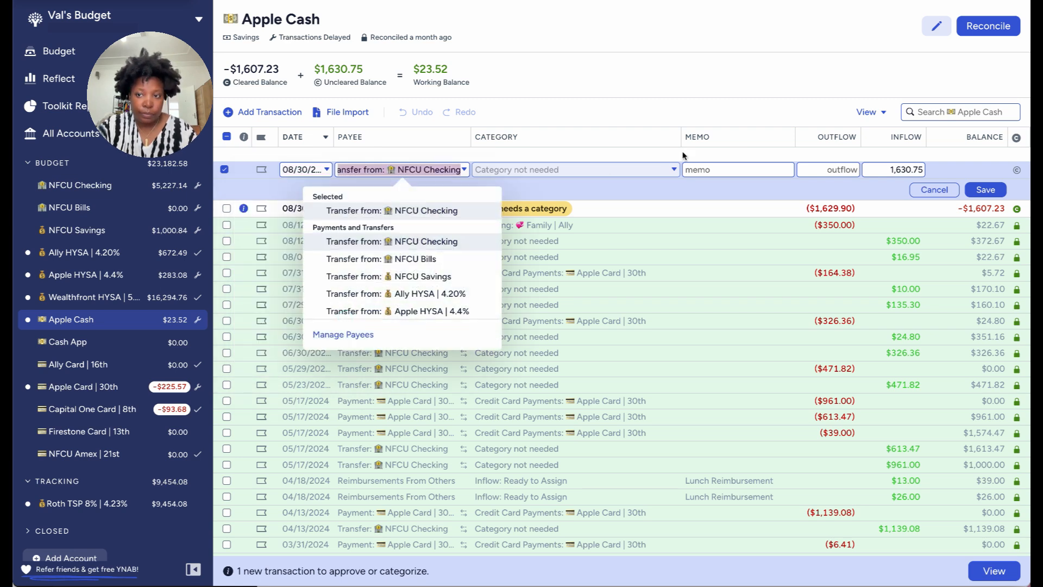
pyautogui.click(989, 189)
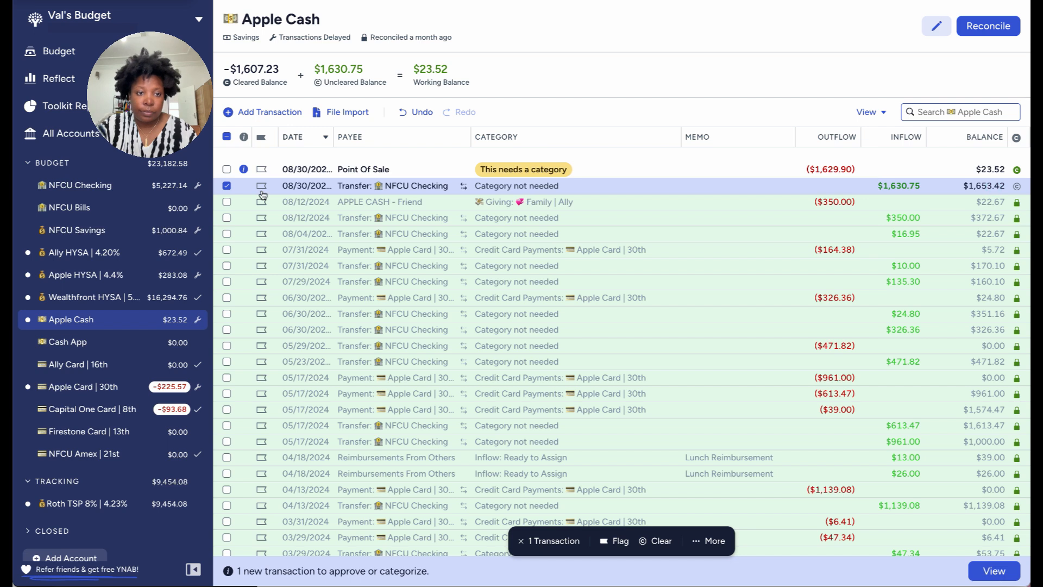
pyautogui.click(226, 186)
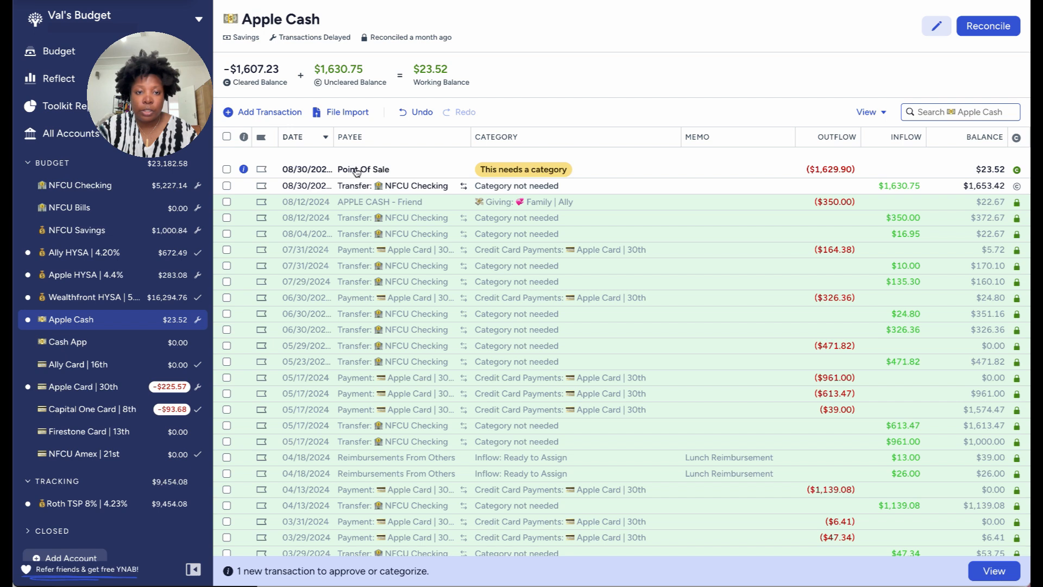
# - Set the Point Of Sale transaction's payee to a payment to Apple Card | 30th and approve it
pyautogui.click(380, 171)
pyautogui.click(379, 170)
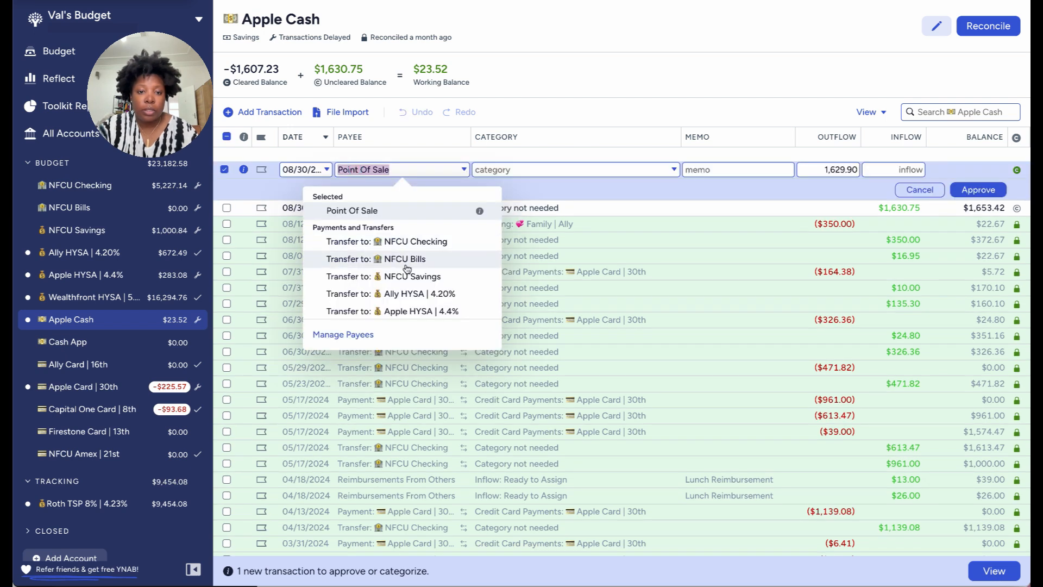
pyautogui.scroll(-3, 405, 264)
pyautogui.scroll(-2, 407, 269)
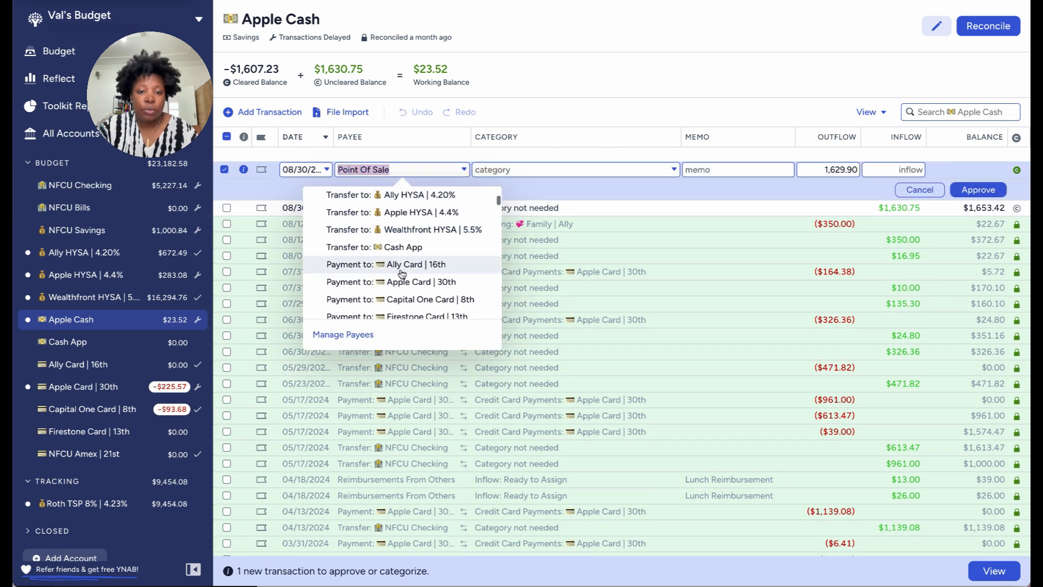
pyautogui.click(402, 276)
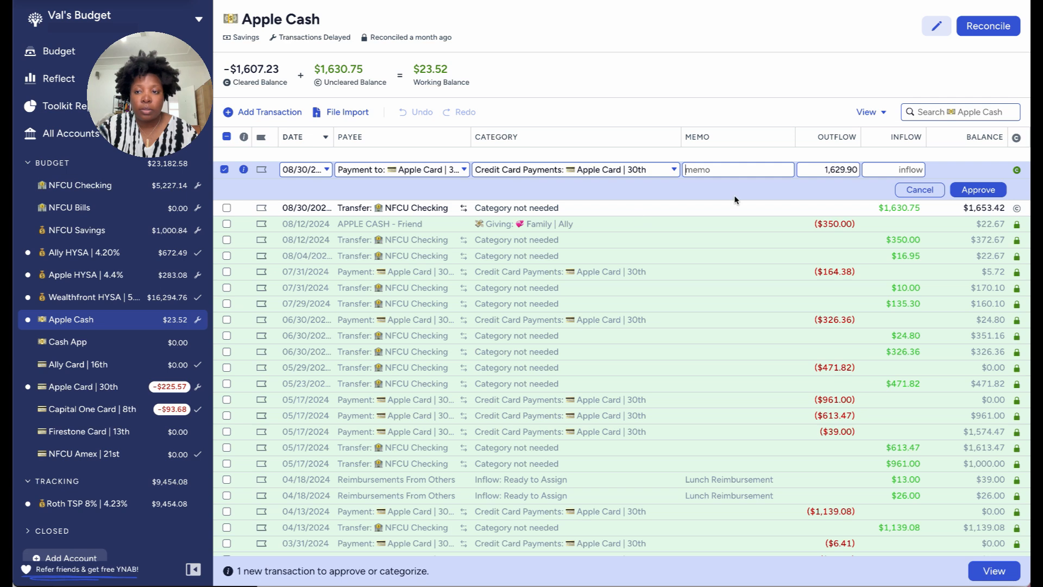
pyautogui.click(978, 190)
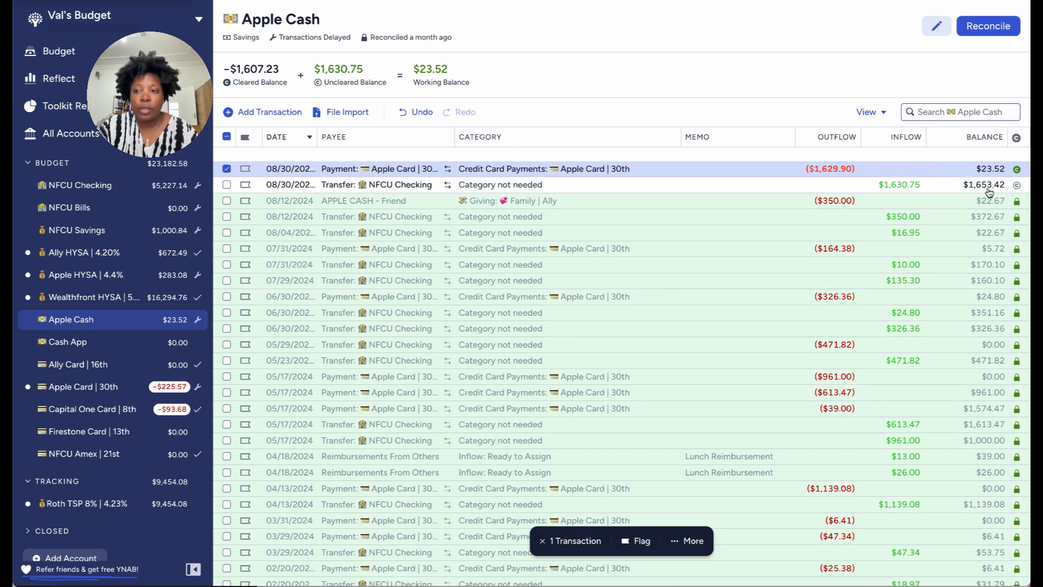
# - Mark the $1,630.75 NFCU Checking transfer as cleared and reconcile Apple Cash by confirming the $23.52 balance
pyautogui.click(1018, 185)
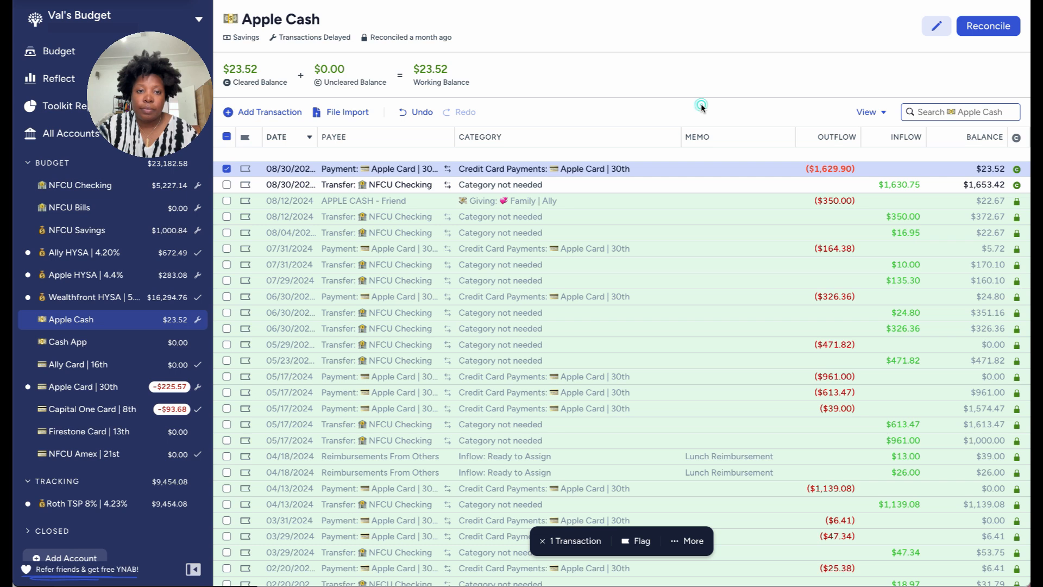
pyautogui.click(227, 168)
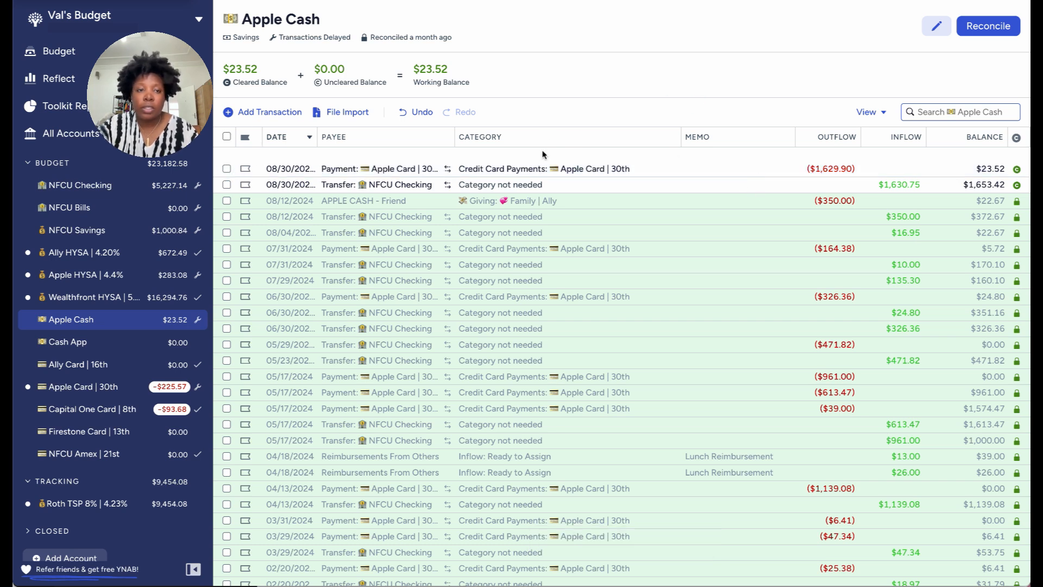
pyautogui.moveTo(259, 76)
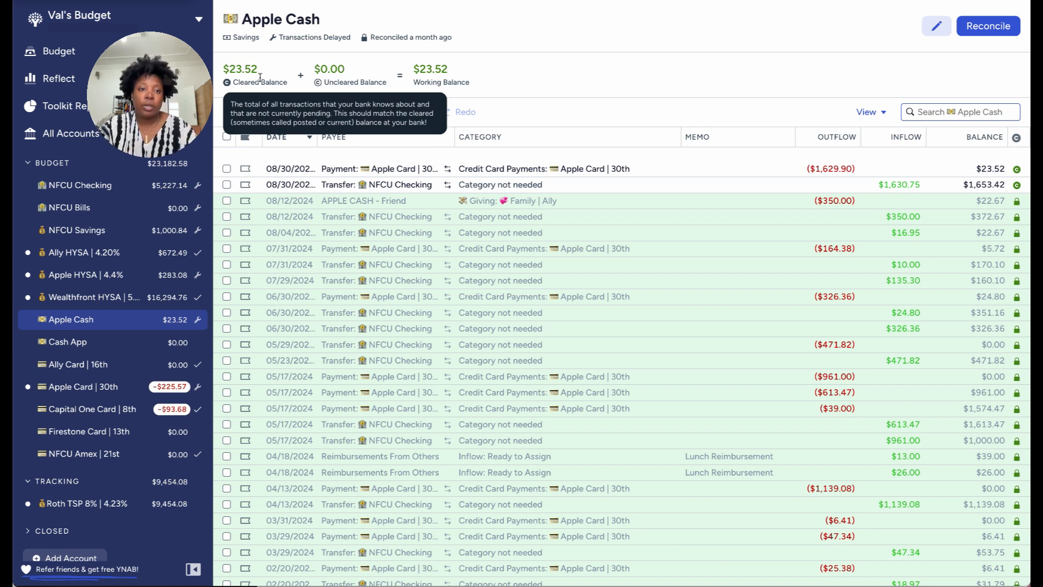
pyautogui.click(1000, 28)
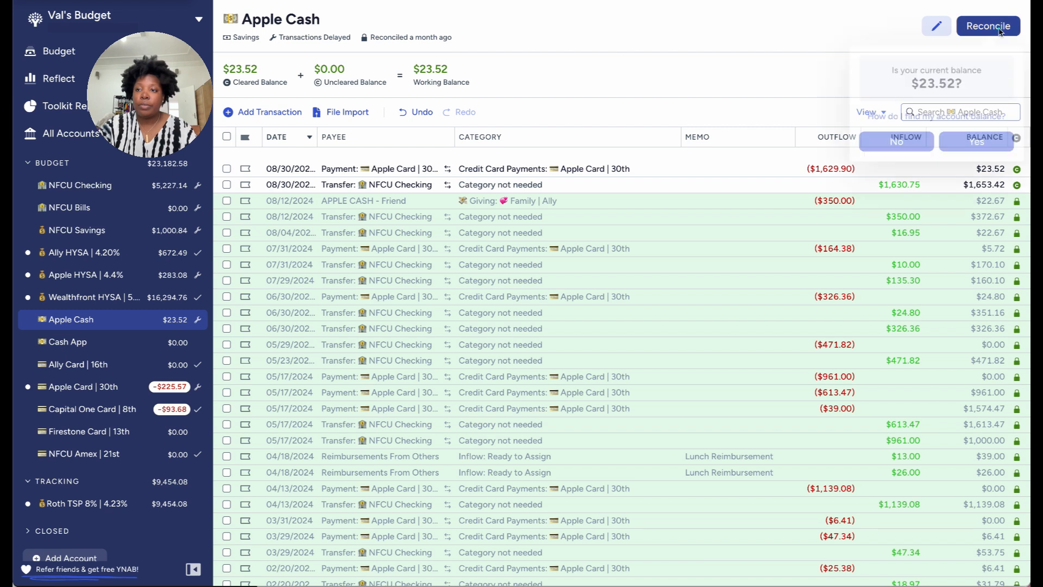
pyautogui.click(971, 142)
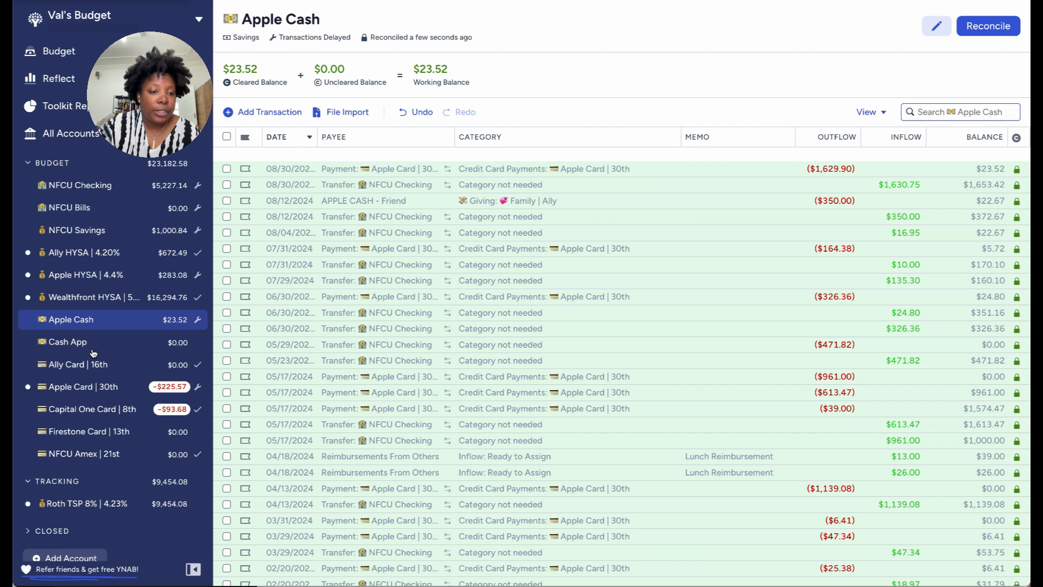
# - Approve the matched $1,629.90 payment of 08/30/2024 and the $9.99 iCloud+ transaction in the Apple Card | 30th account
pyautogui.click(89, 391)
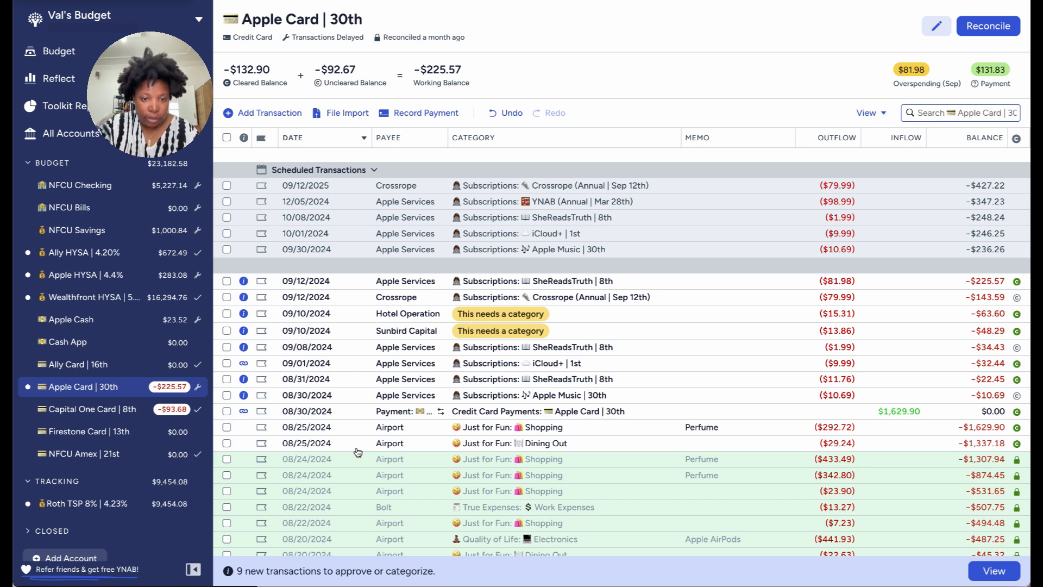
pyautogui.click(227, 412)
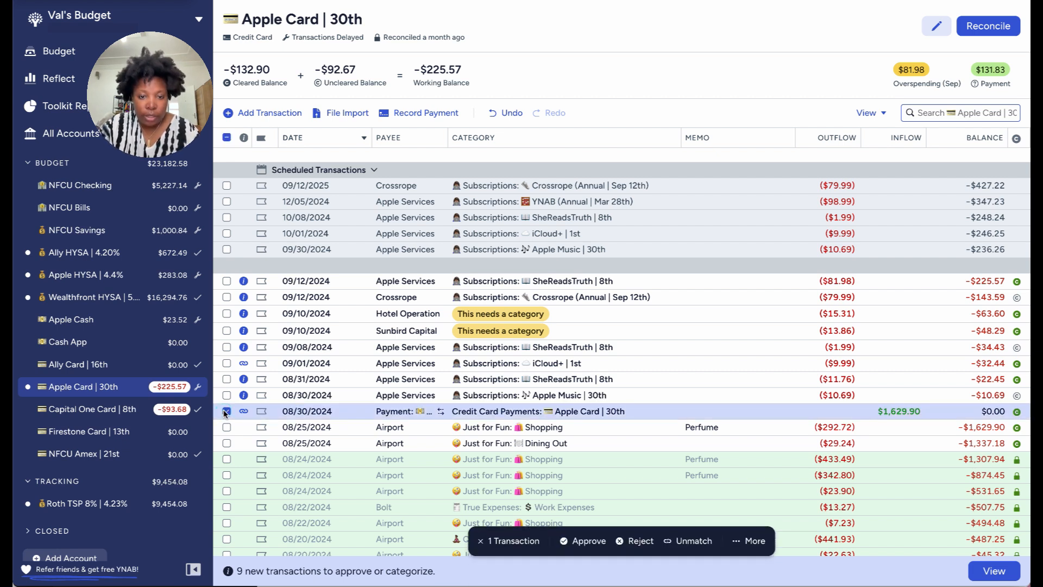
pyautogui.press('a')
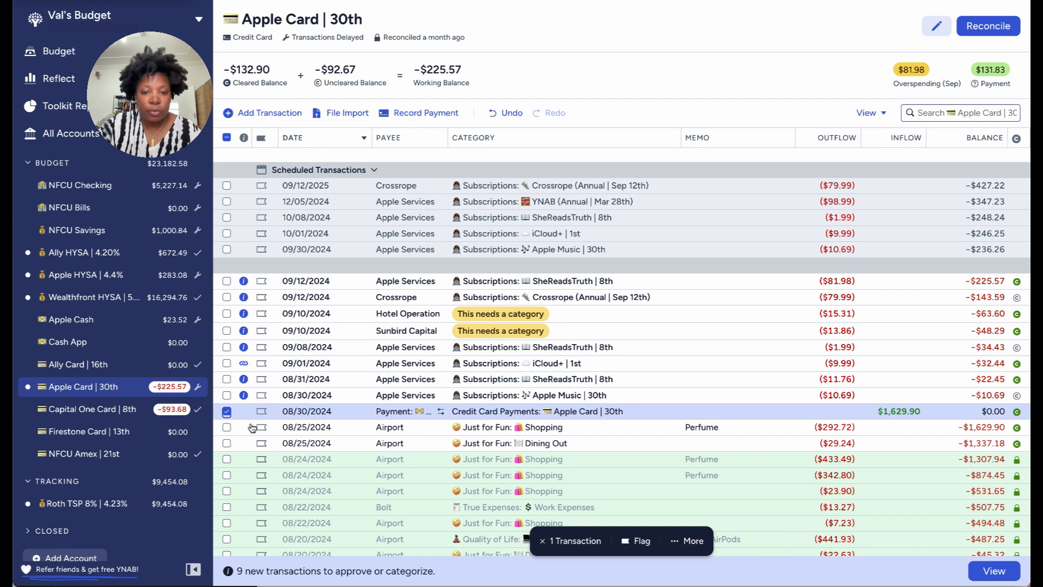
pyautogui.click(226, 412)
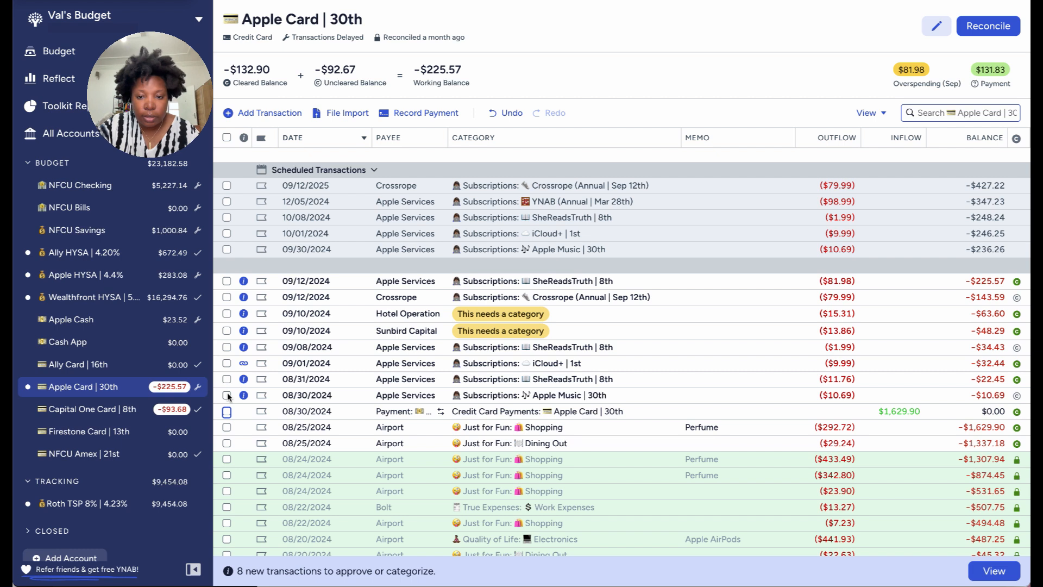
pyautogui.click(227, 363)
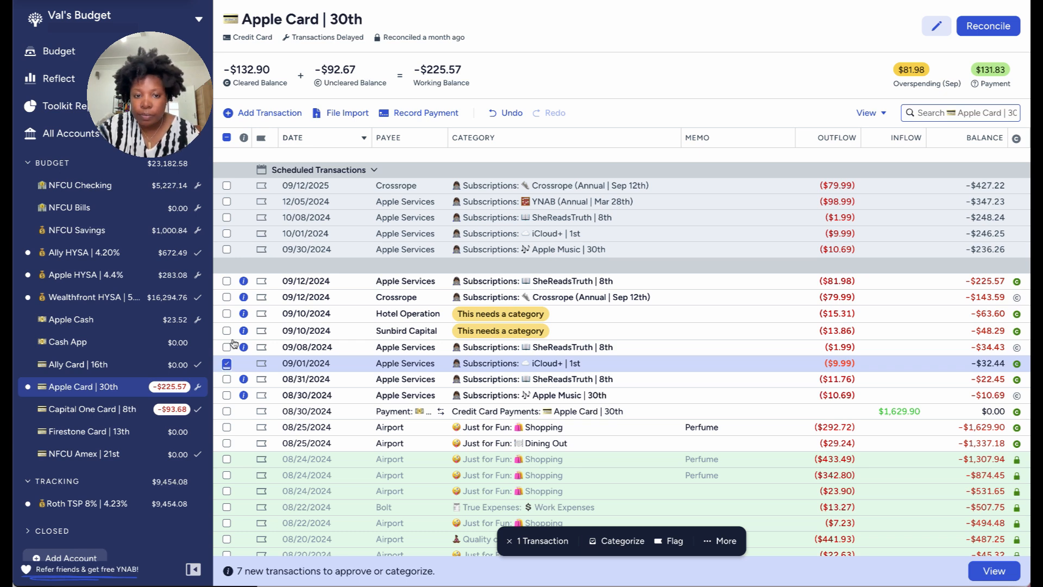
# - Set the $15.31 Hotel Operation transaction's payee to Hotel with the Work Expenses category and approve it
pyautogui.click(390, 314)
pyautogui.click(391, 314)
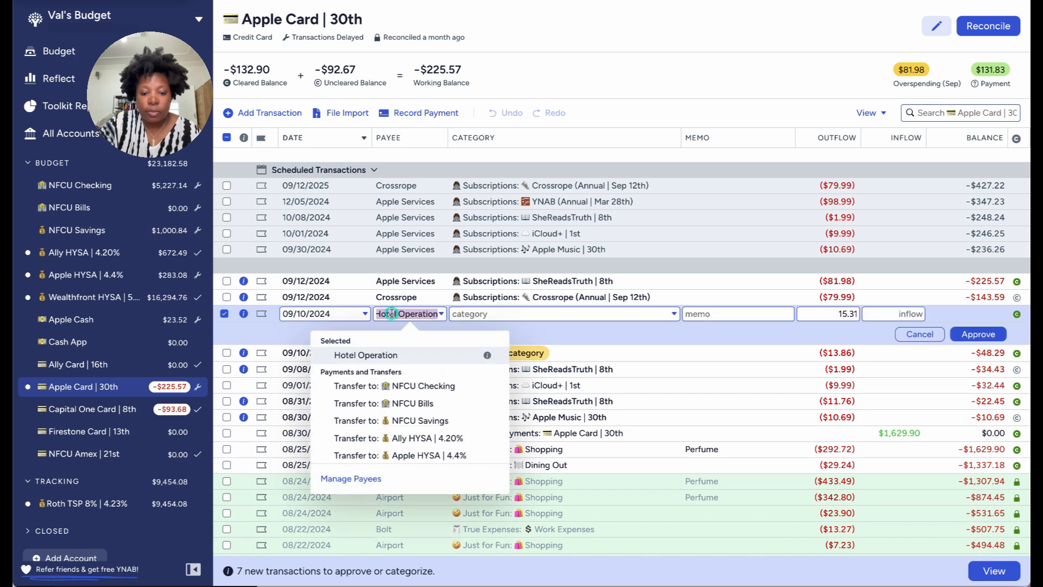
pyautogui.write('Hot')
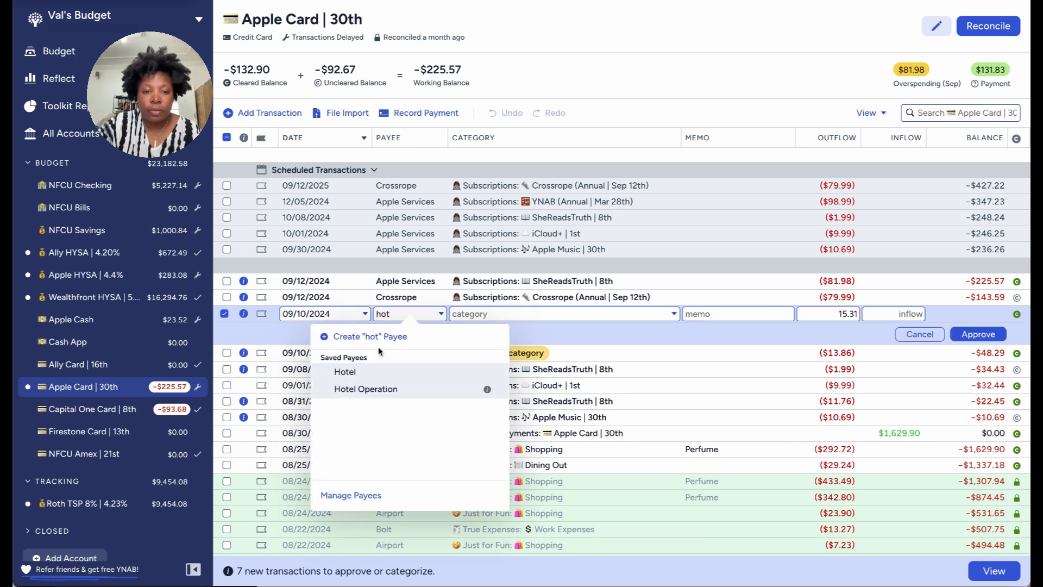
pyautogui.click(384, 369)
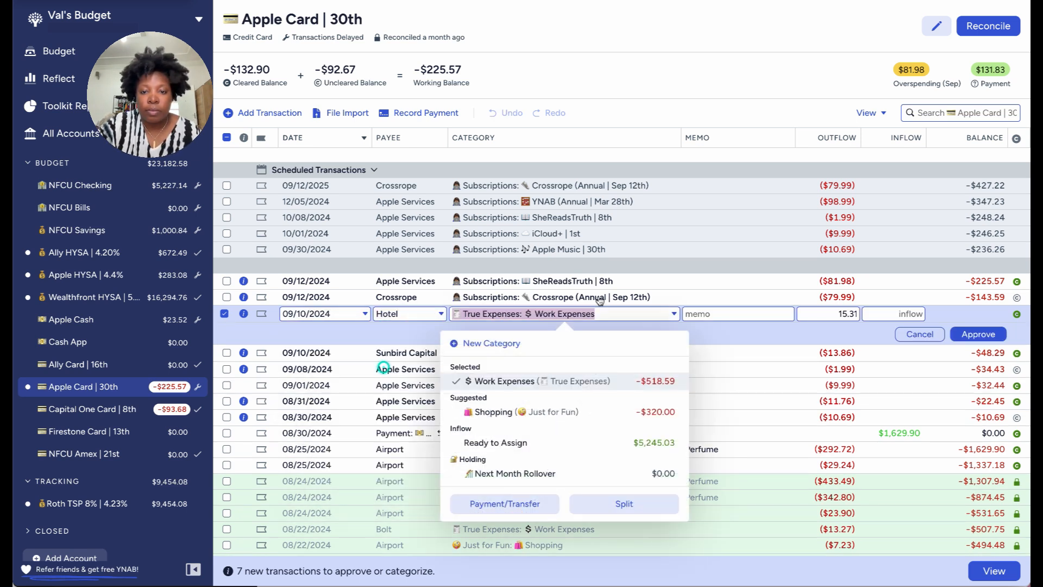
pyautogui.click(980, 336)
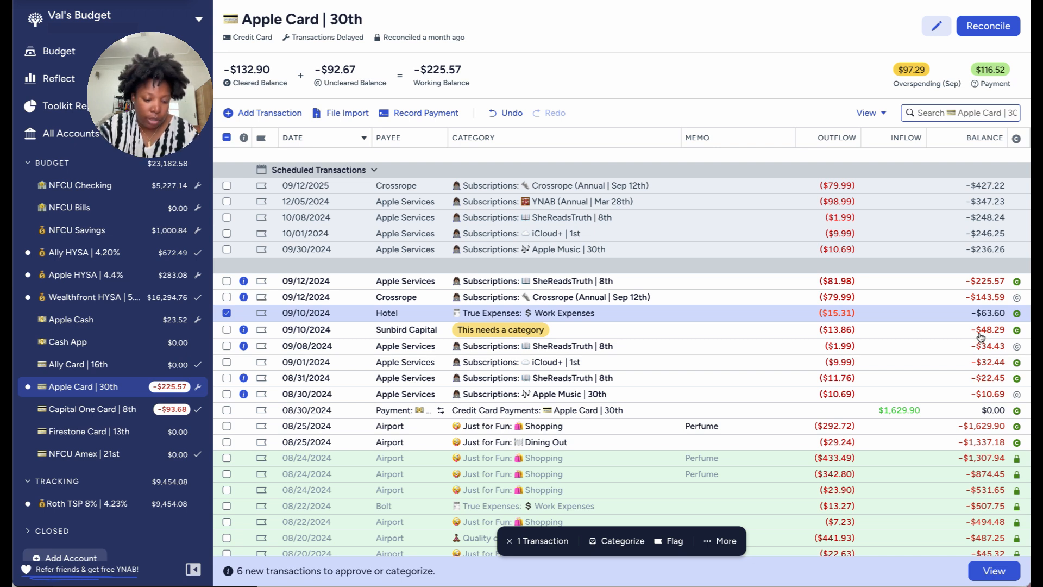
# - Change the $13.86 Sunbird Capital transaction's payee to Hotel, categorized as Work Expenses, and approve it
pyautogui.click(412, 328)
pyautogui.click(411, 329)
pyautogui.write('hot')
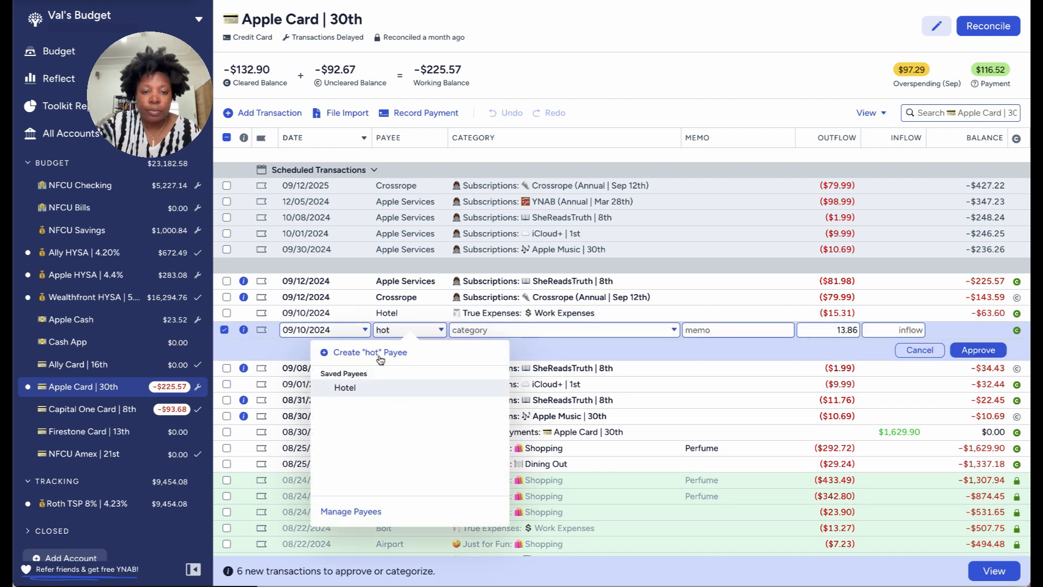
pyautogui.click(382, 386)
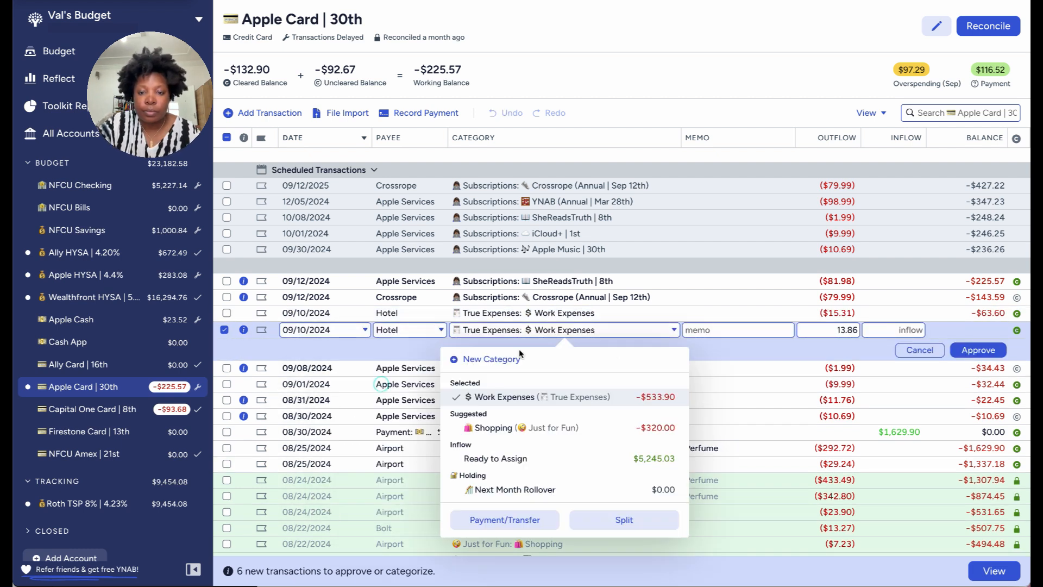
pyautogui.click(977, 351)
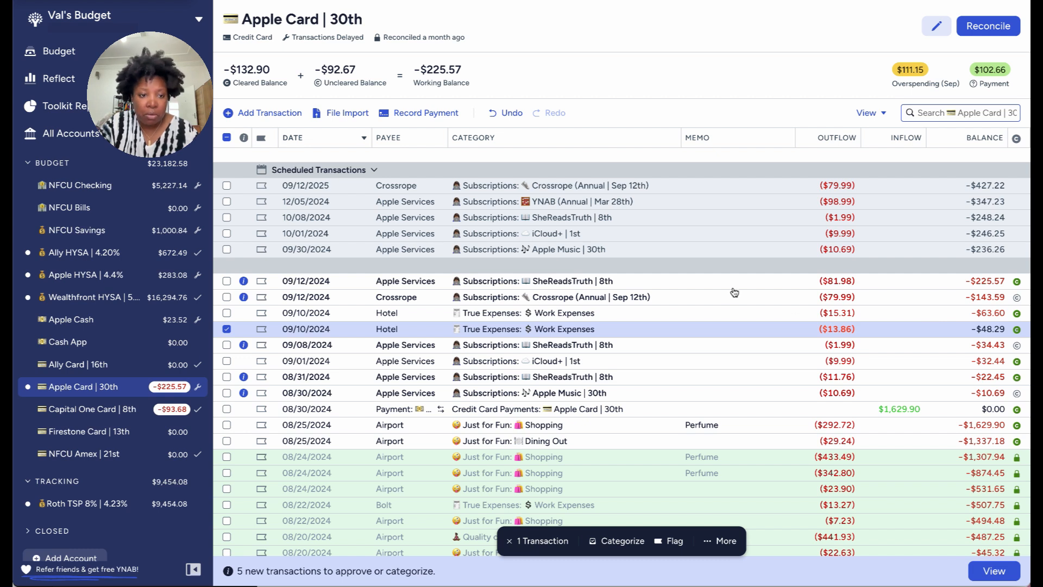
pyautogui.click(226, 329)
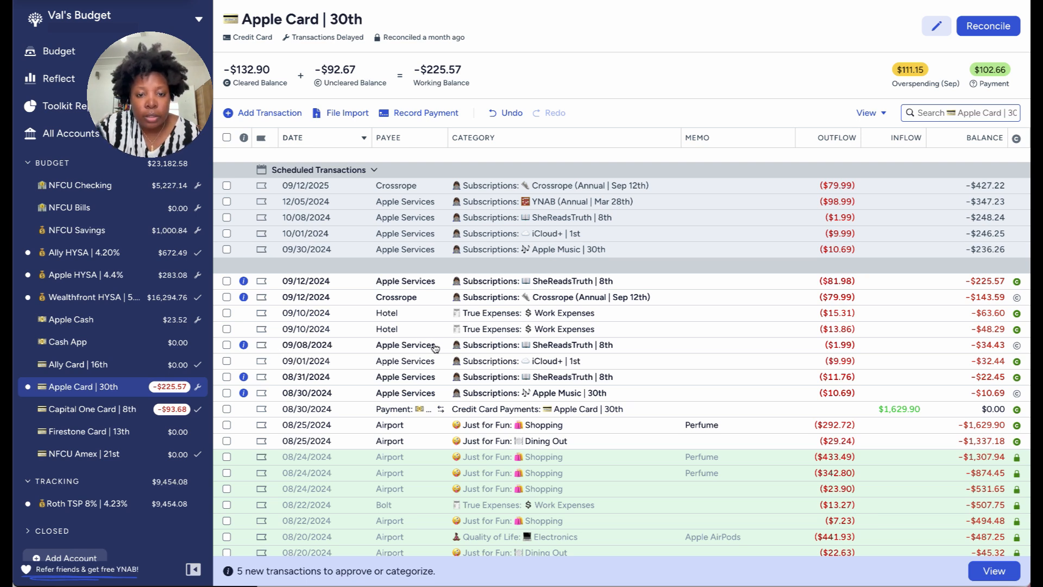
# - Approve the $79.99 Crossrope transaction of 09/12/2024 and the $1.99 SheReadsTruth transaction of 09/08/2024
pyautogui.click(514, 340)
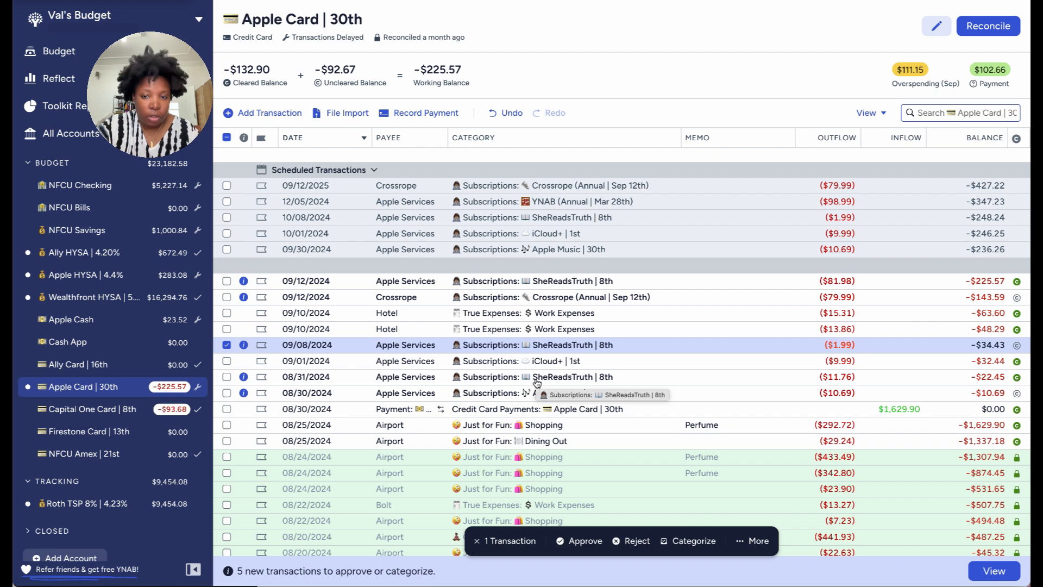
pyautogui.click(227, 297)
pyautogui.click(226, 345)
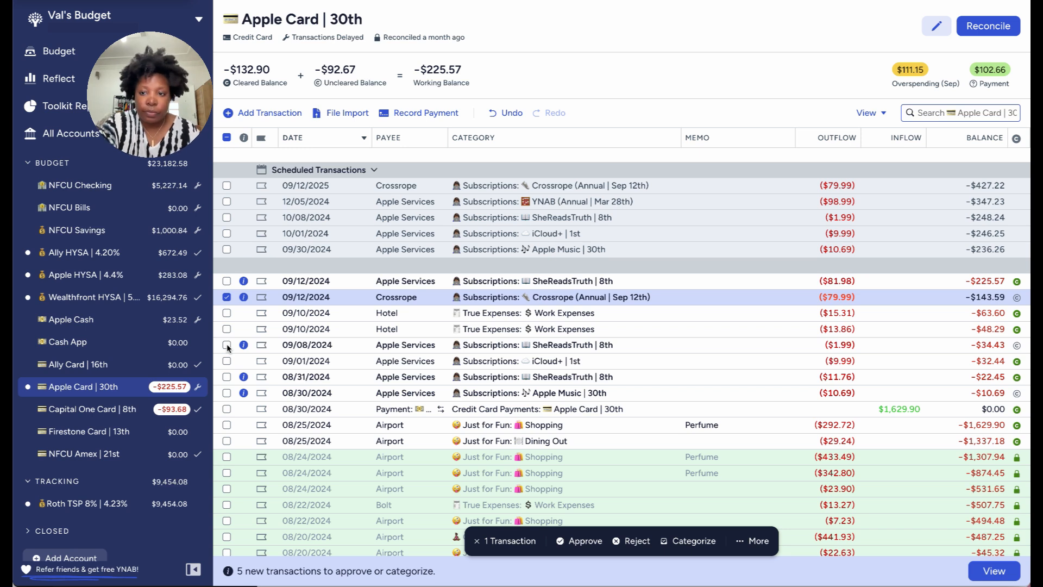
pyautogui.press('a')
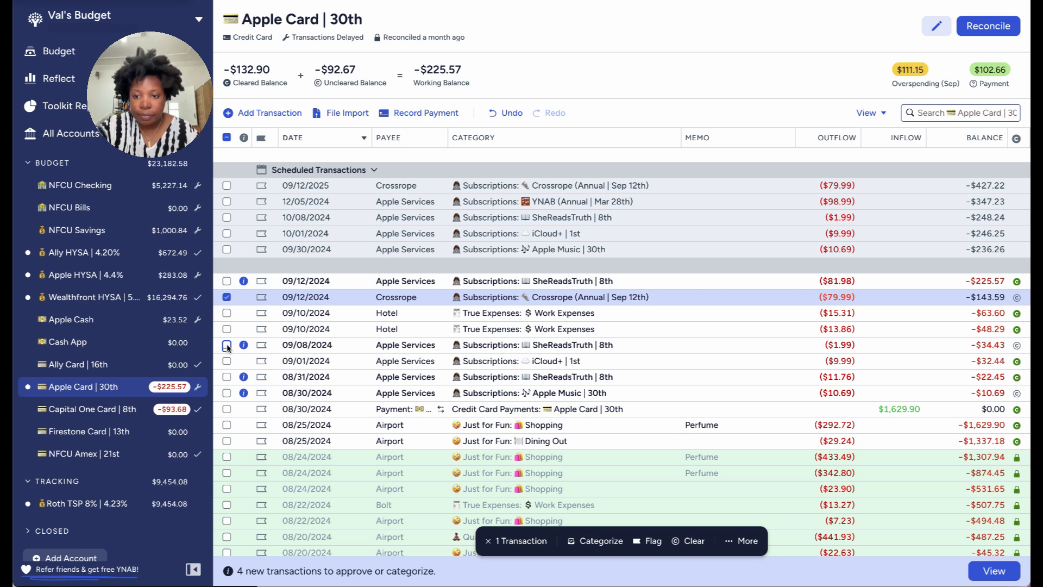
pyautogui.click(227, 346)
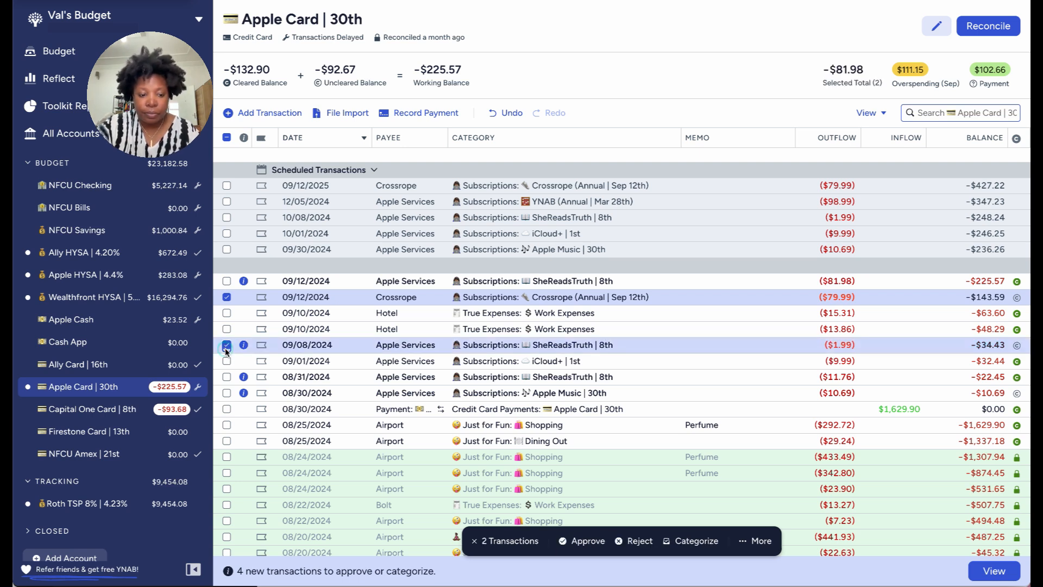
pyautogui.click(227, 297)
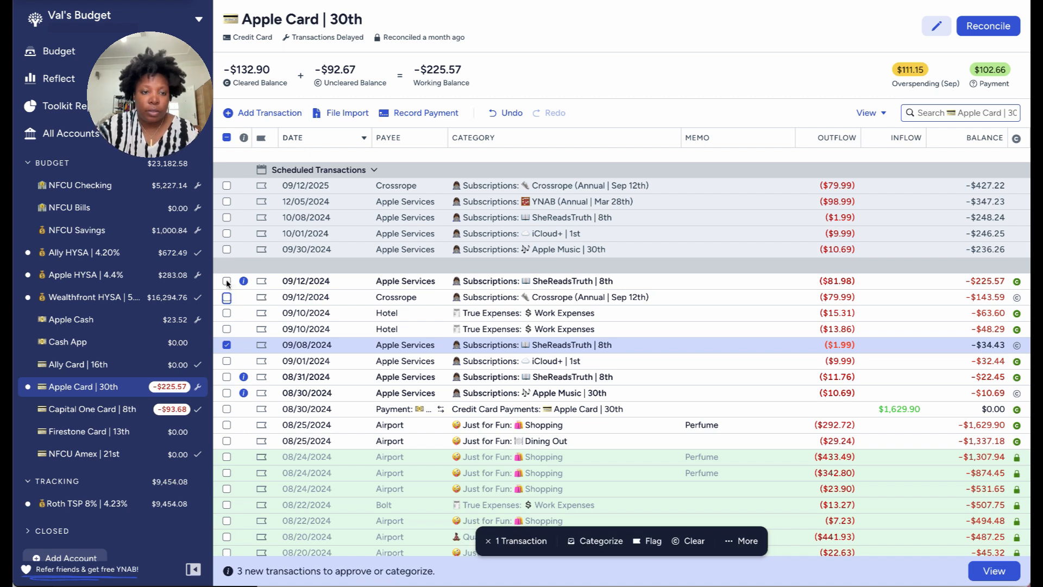
# - Delete the $81.98 Apple Services transaction dated 09/12/2024 from the Apple Card account
pyautogui.click(227, 281)
pyautogui.click(227, 346)
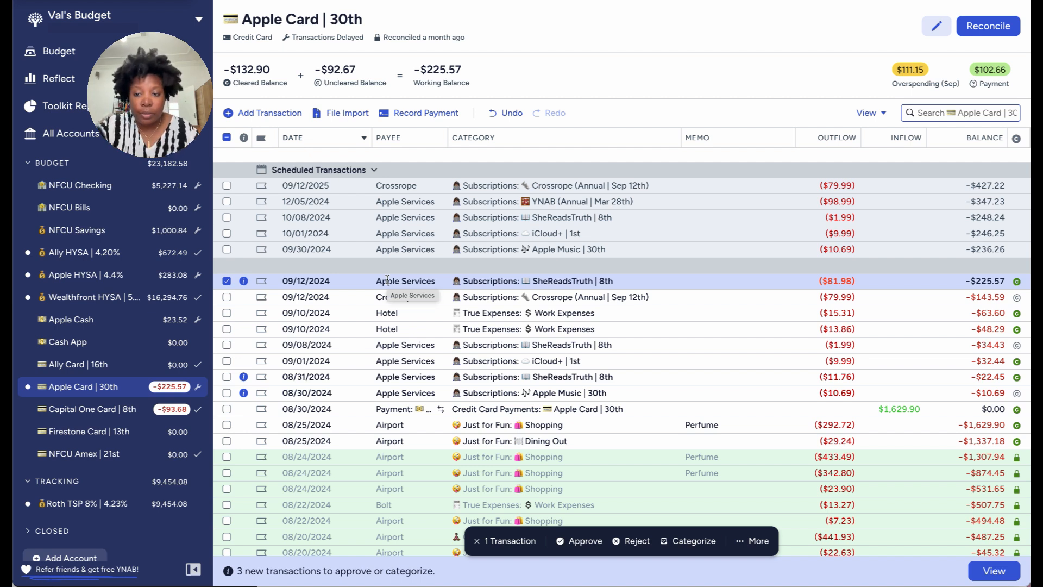
pyautogui.click(756, 542)
pyautogui.click(741, 534)
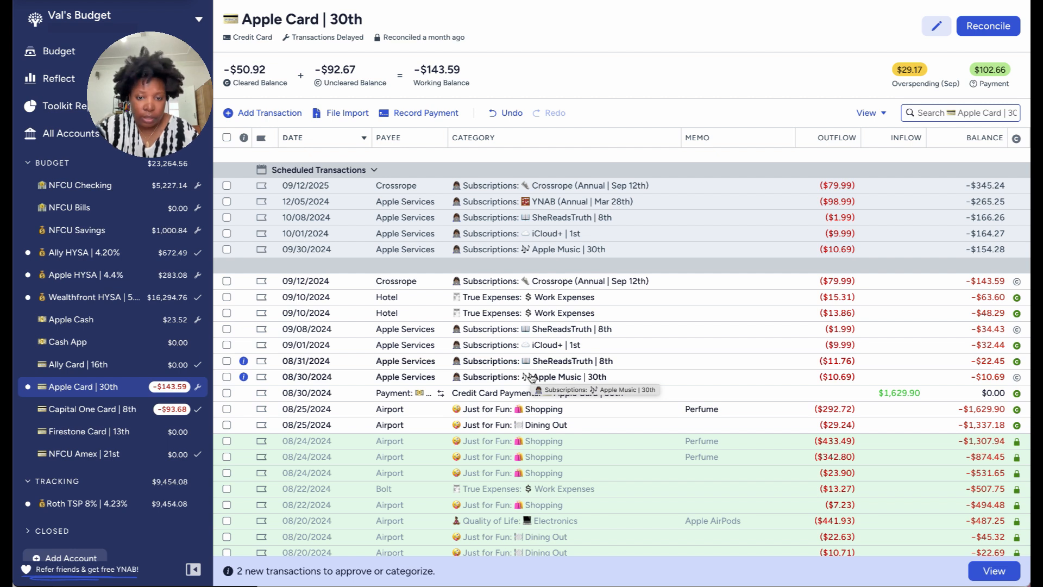
# - Recategorize the $11.76 Apple Services transaction of 08/31/2024 as Apple Music | 30th and approve it
pyautogui.click(561, 360)
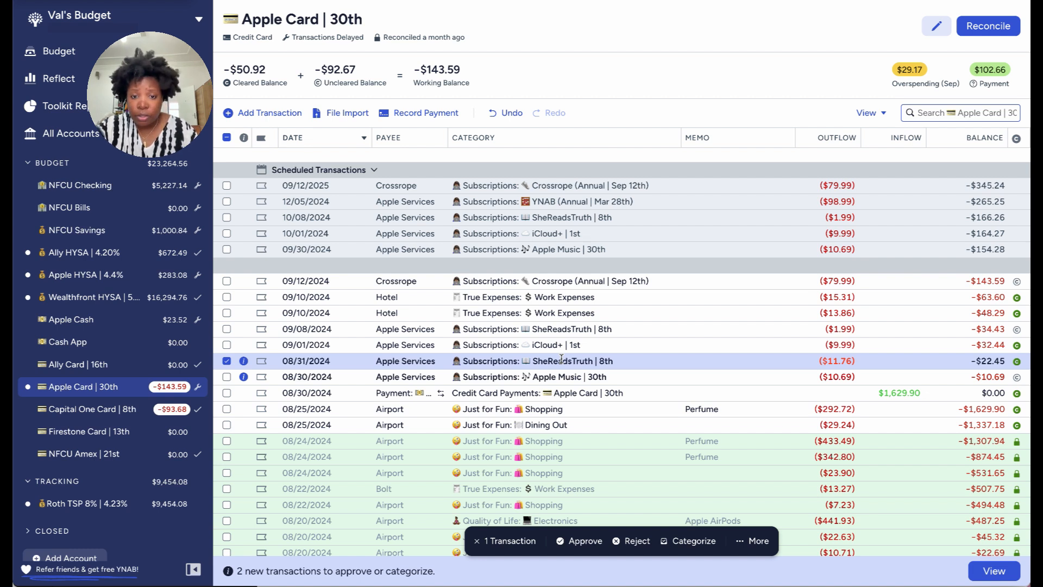
pyautogui.click(561, 360)
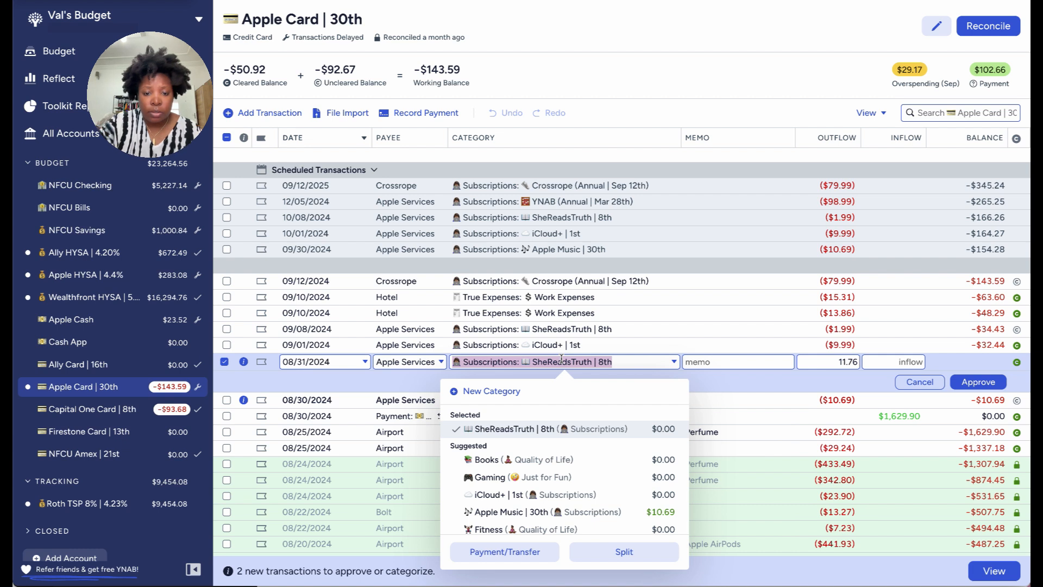
pyautogui.click(563, 515)
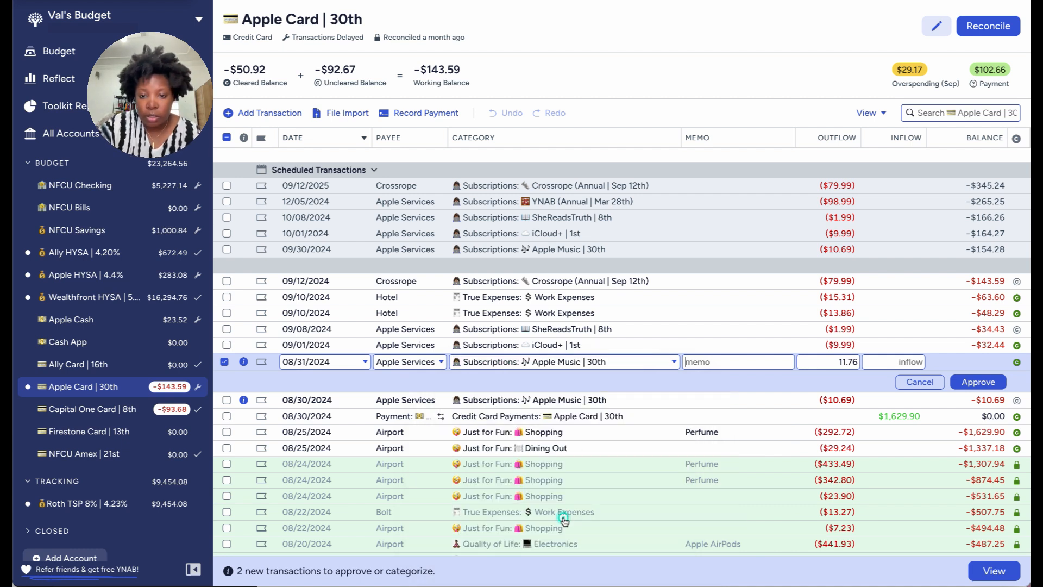
pyautogui.click(981, 382)
pyautogui.click(227, 362)
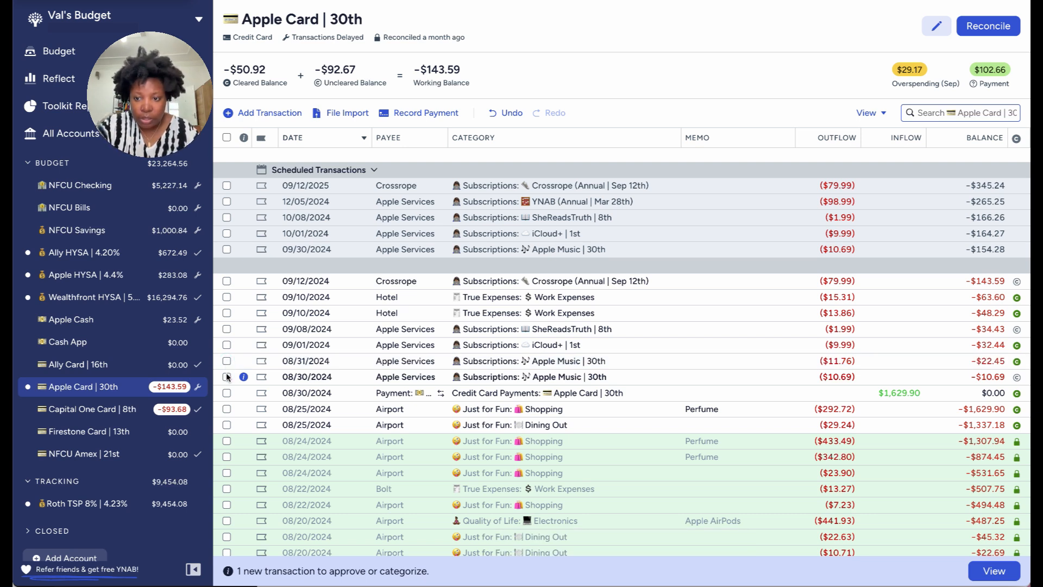
# - Delete the unapproved $10.69 Apple Music transaction dated 08/30/2024
pyautogui.click(227, 377)
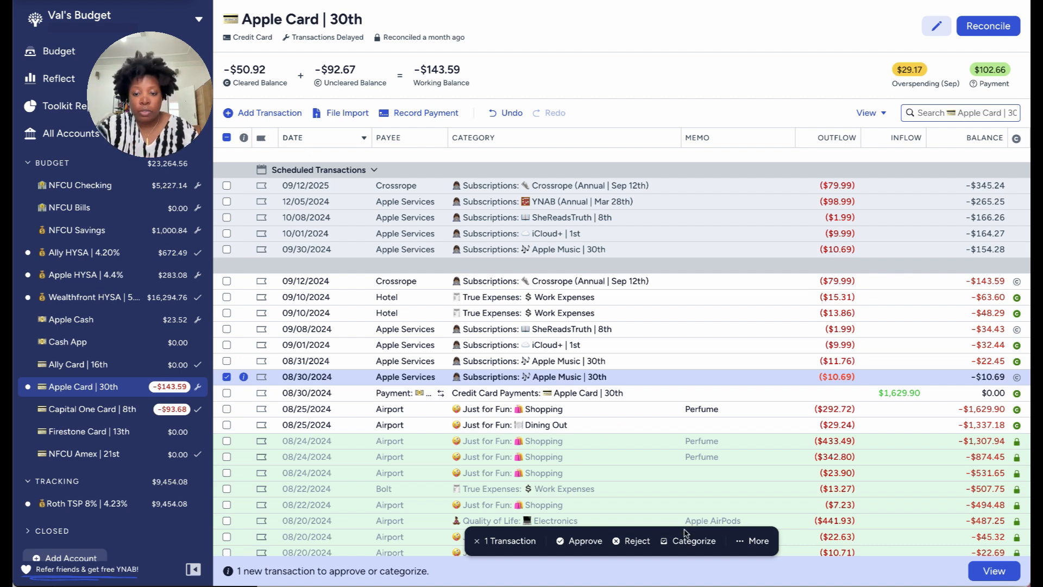
pyautogui.click(753, 542)
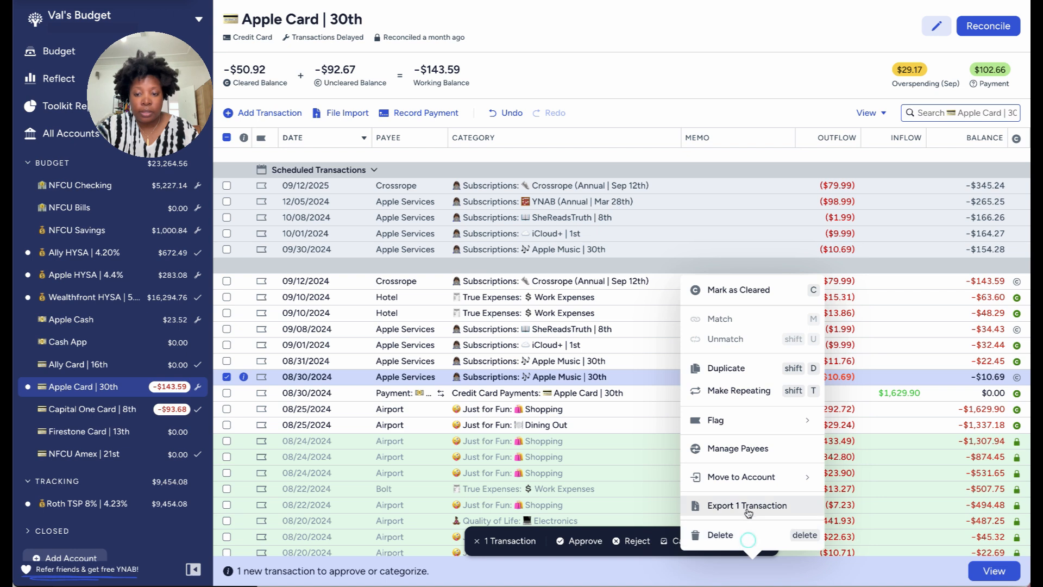
pyautogui.click(735, 535)
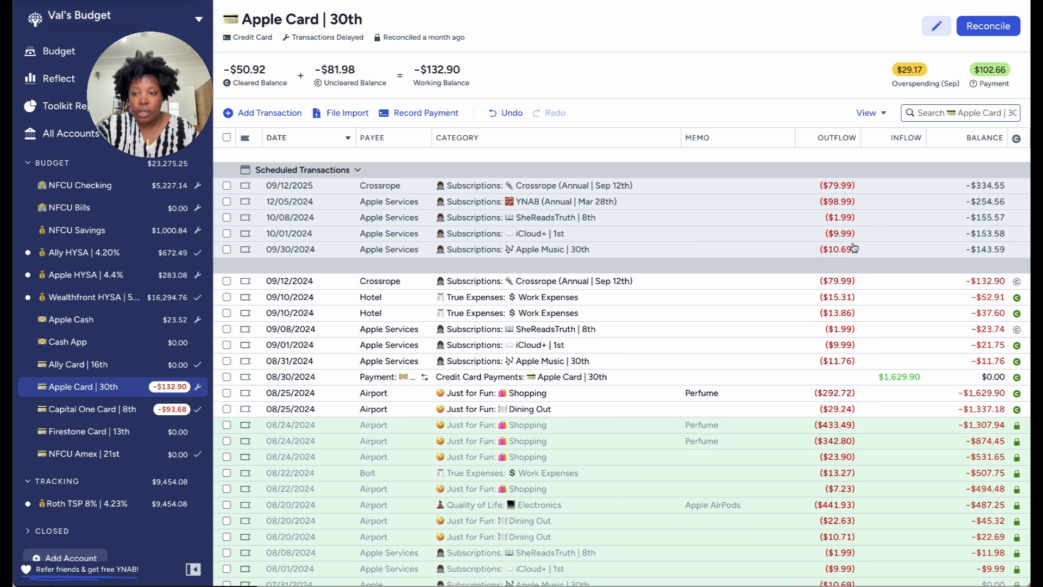
# - Set the outflow of the scheduled 09/30/2024 Apple Music transaction to $11.76 and save it
pyautogui.click(848, 248)
pyautogui.click(843, 247)
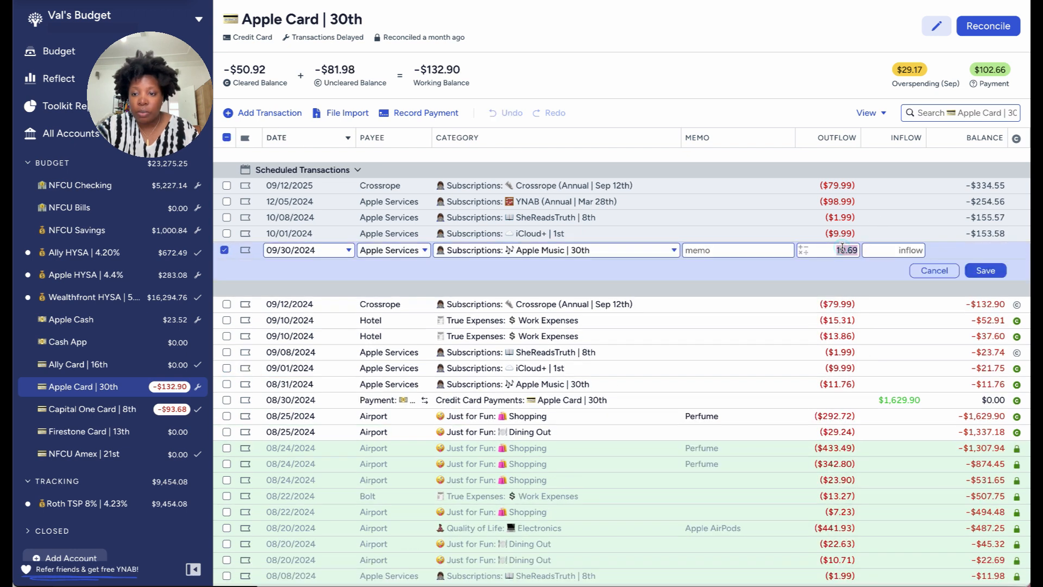
pyautogui.write('11.76')
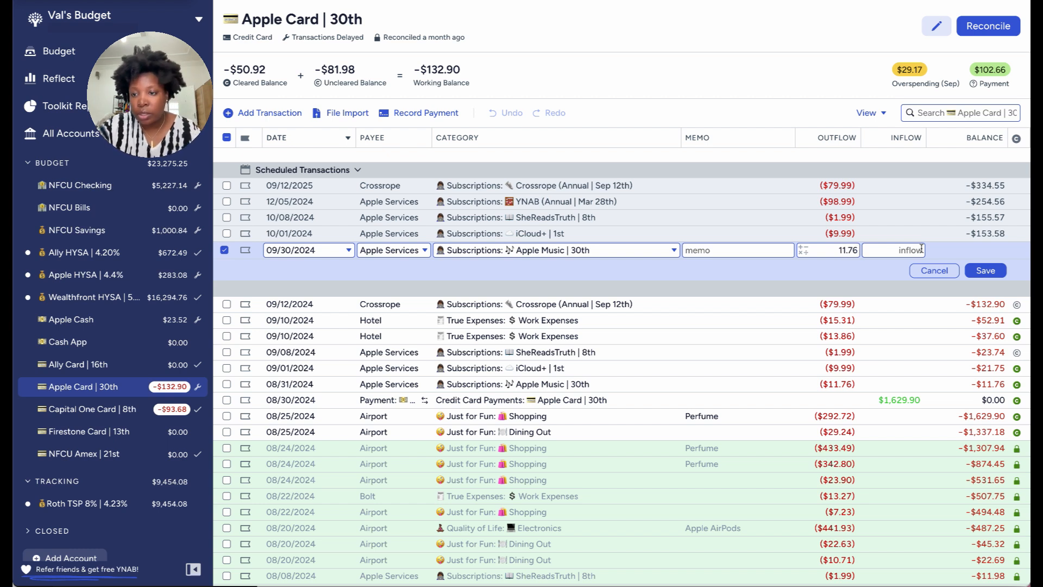
pyautogui.click(985, 270)
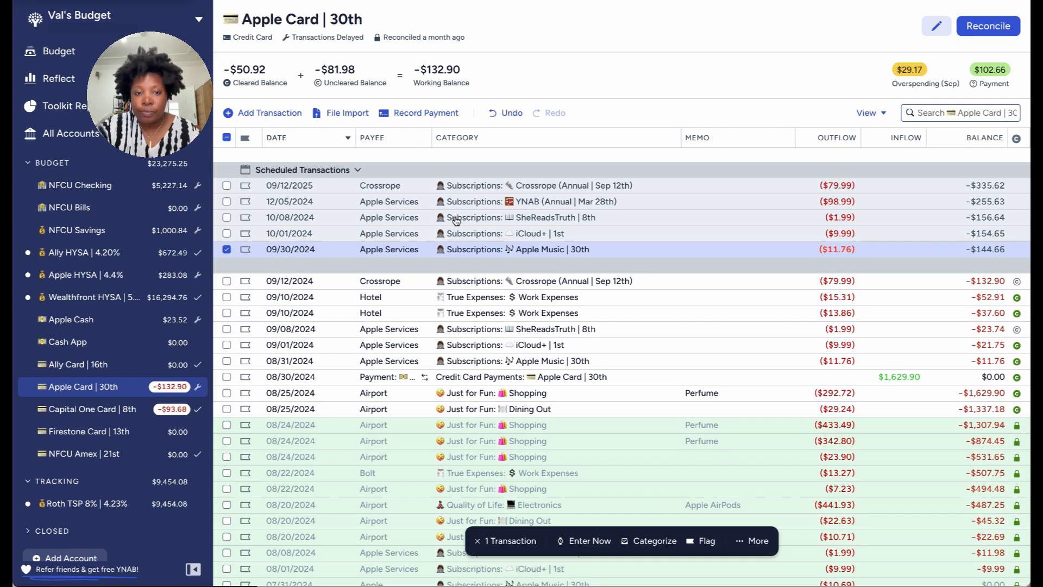
pyautogui.click(227, 250)
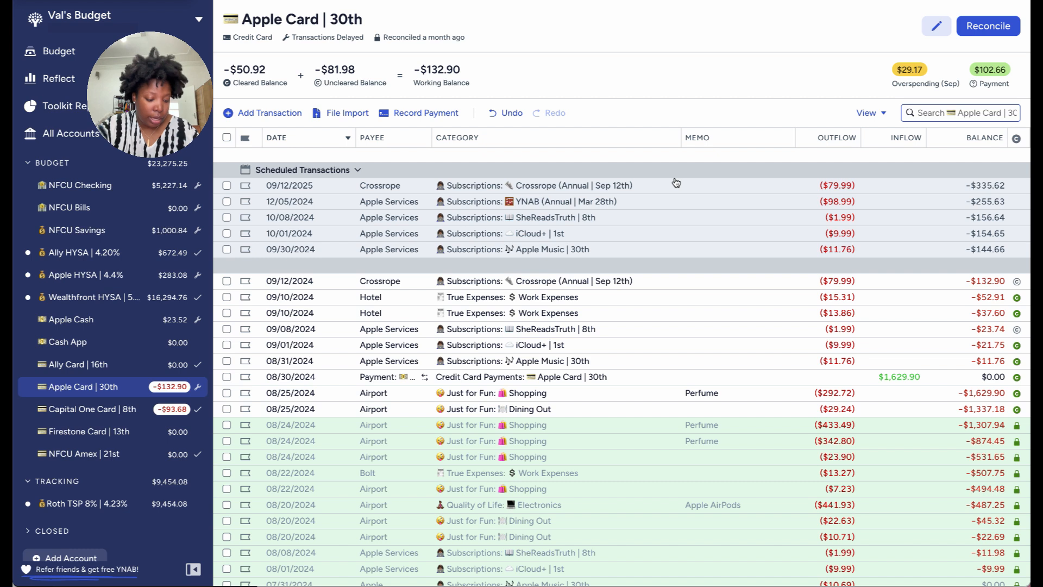
# - Mark the 09/08 SheReadsTruth and 09/12 Crossrope transactions as cleared and reconcile the Apple Card by confirming the -$132.90 balance
pyautogui.click(1018, 330)
pyautogui.click(1017, 281)
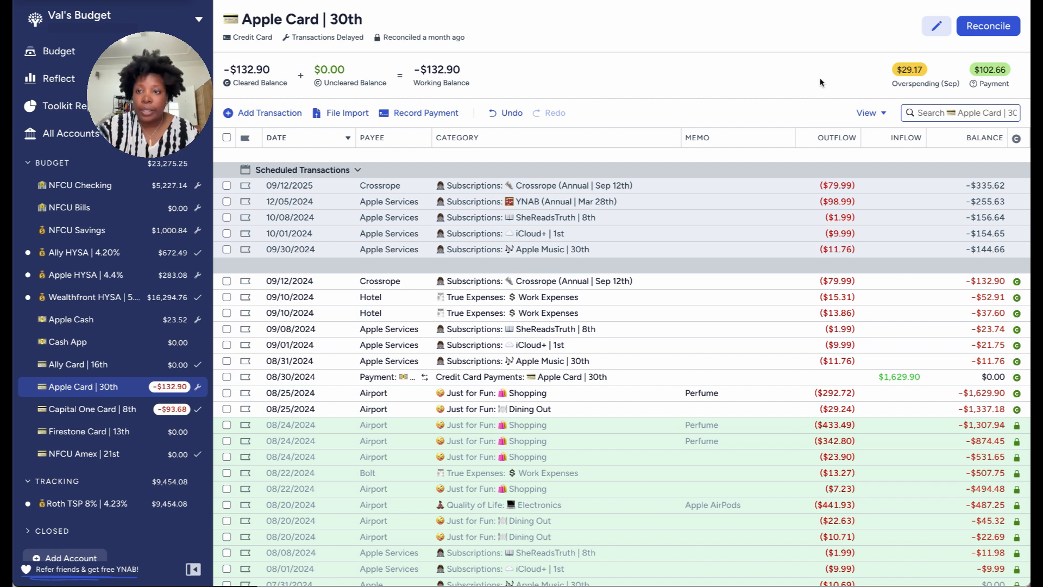
pyautogui.click(996, 27)
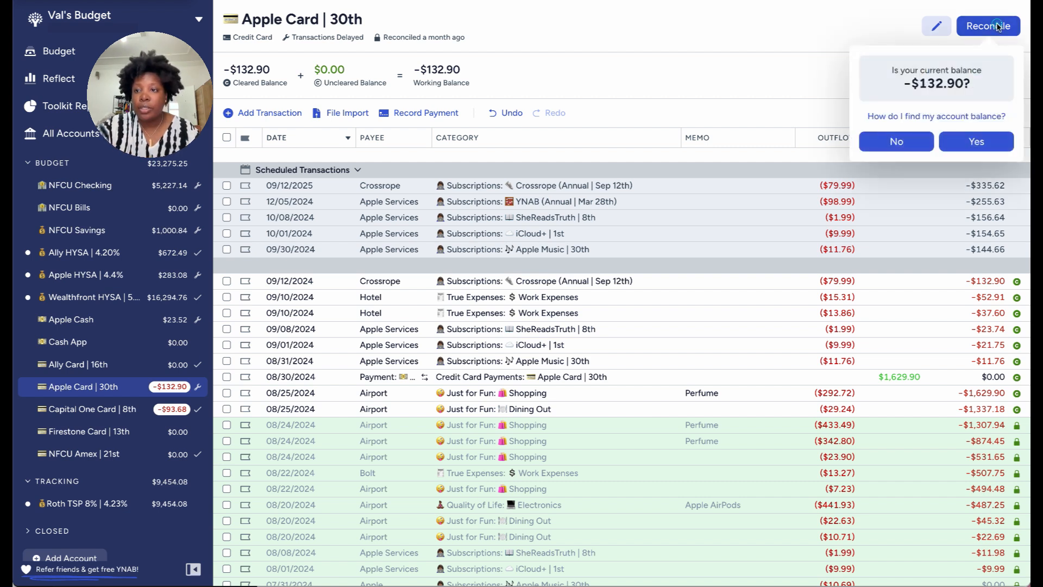
pyautogui.click(971, 141)
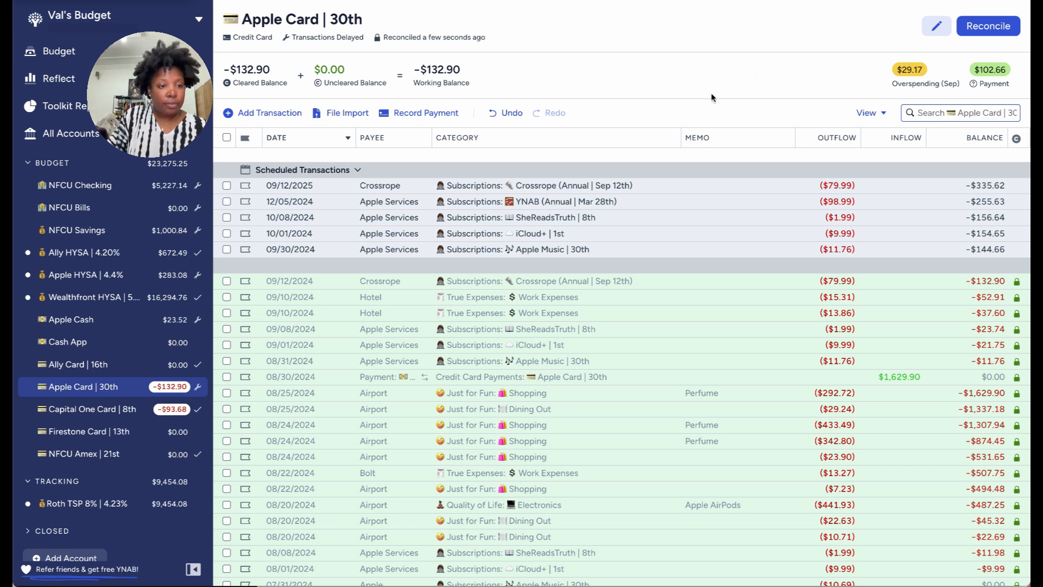
# - In the Apple HYSA account, set the payee of the 09/12/2024 $2.46 deposit to Apple Daily Cash and approve it under Final Cut Pro
pyautogui.click(107, 275)
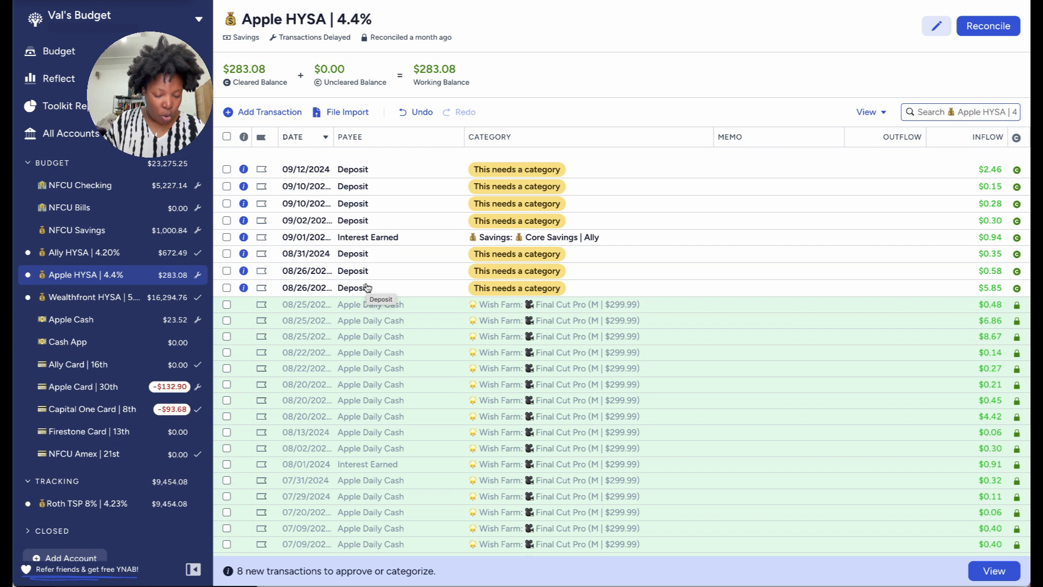
pyautogui.click(367, 286)
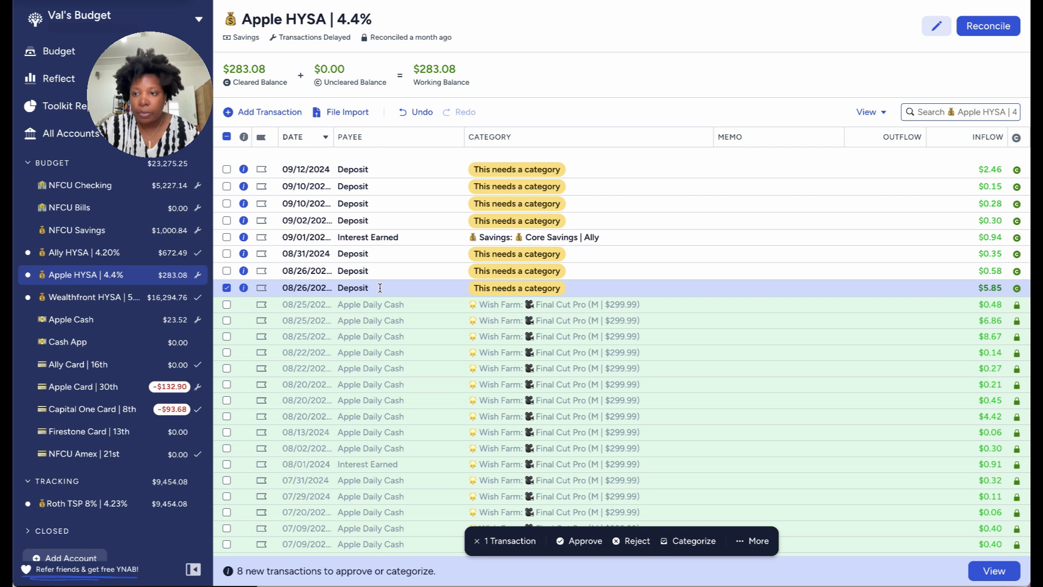
pyautogui.click(355, 171)
pyautogui.click(354, 169)
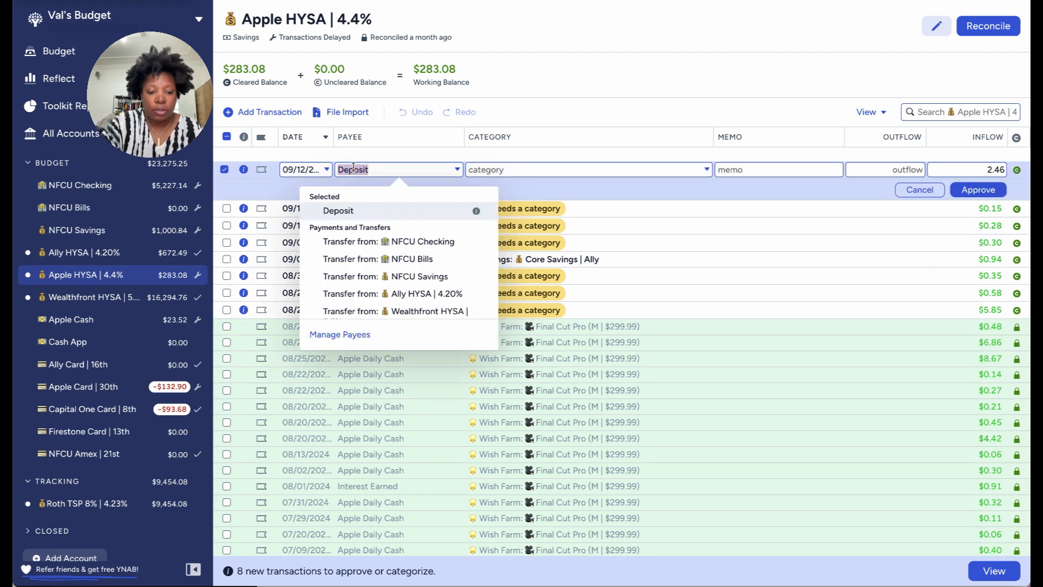
pyautogui.write('dai')
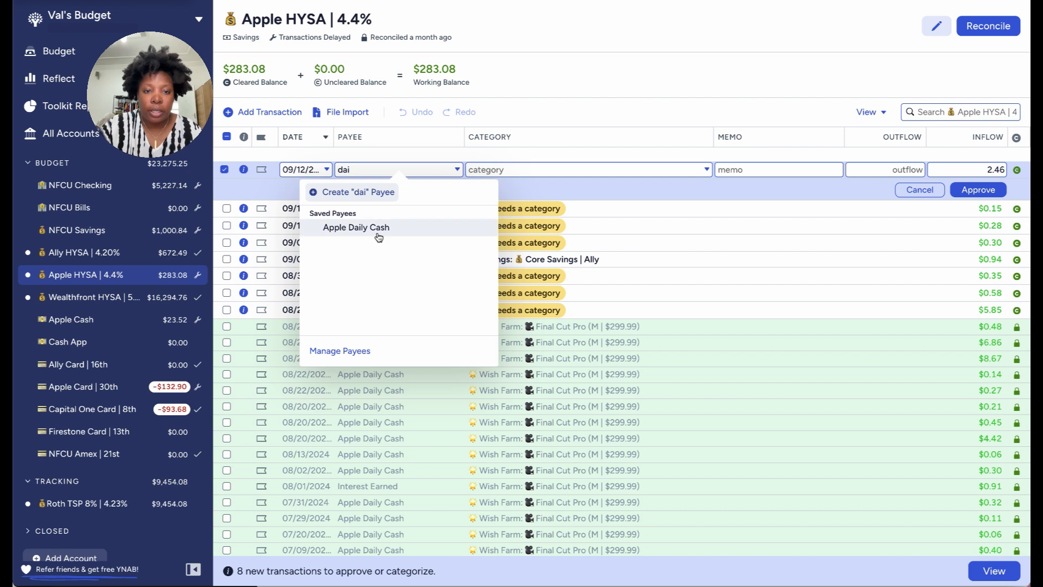
pyautogui.click(377, 229)
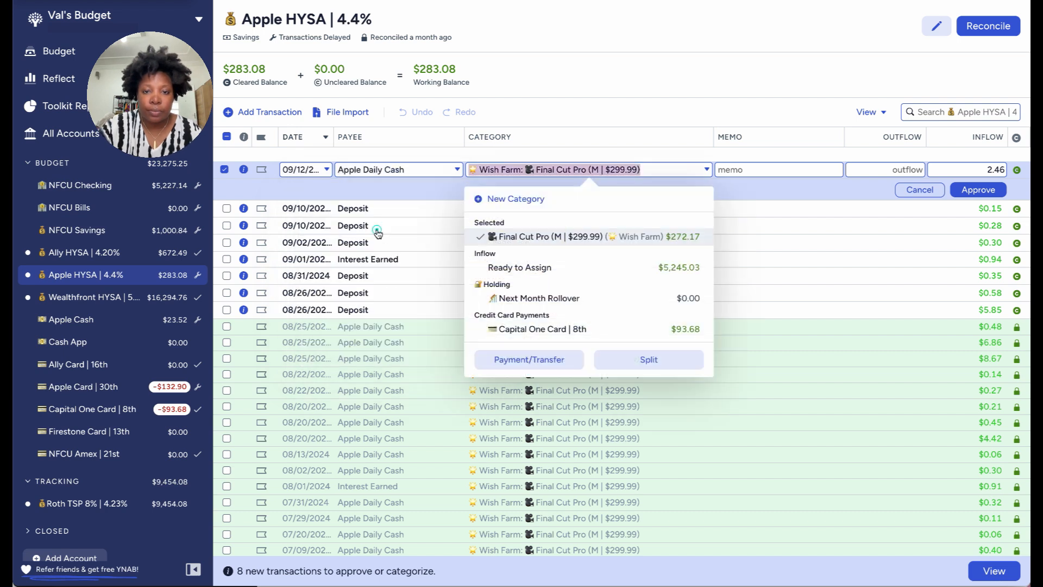
pyautogui.click(979, 190)
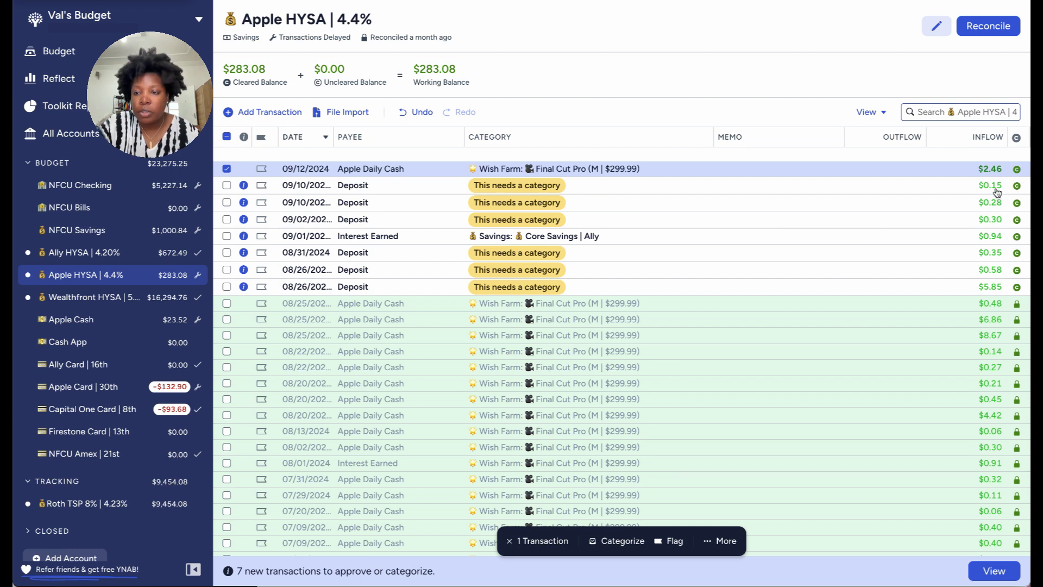
pyautogui.click(226, 171)
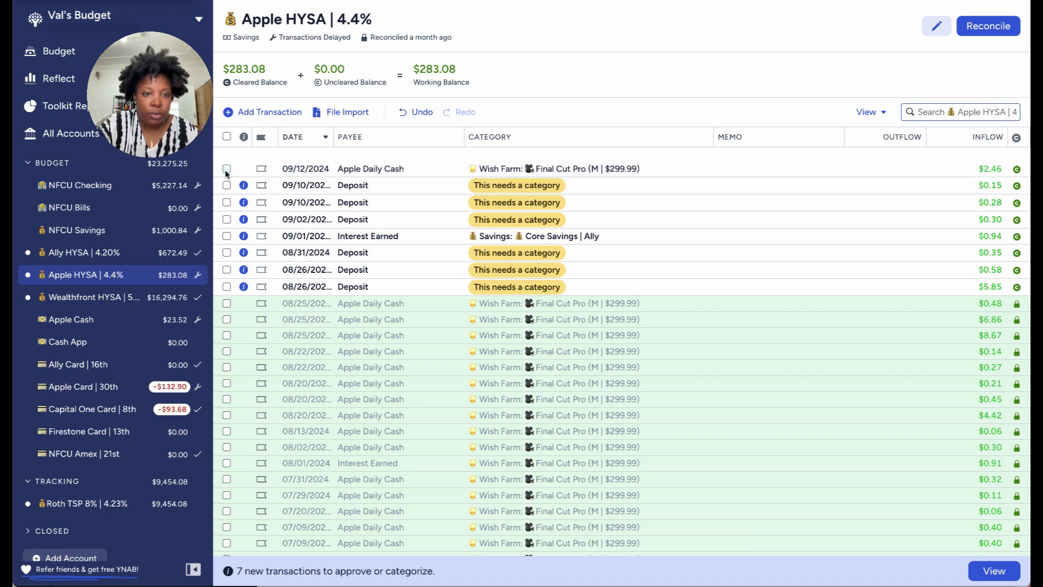
# - Set the payee of the 09/10 $0.15 deposit to Apple Daily Cash and approve it with the Final Cut Pro category
pyautogui.click(357, 186)
pyautogui.click(357, 185)
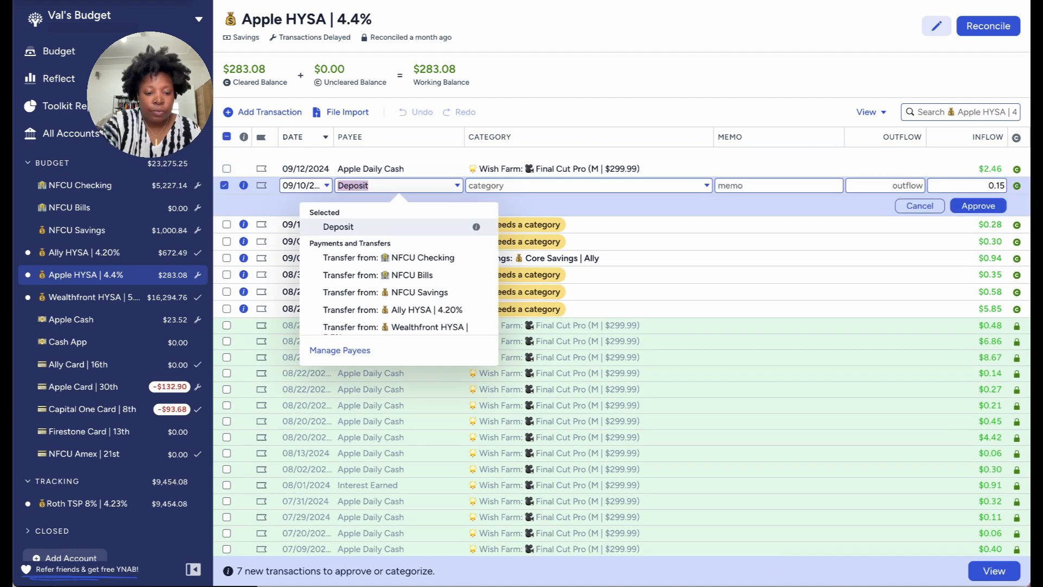
pyautogui.write('da')
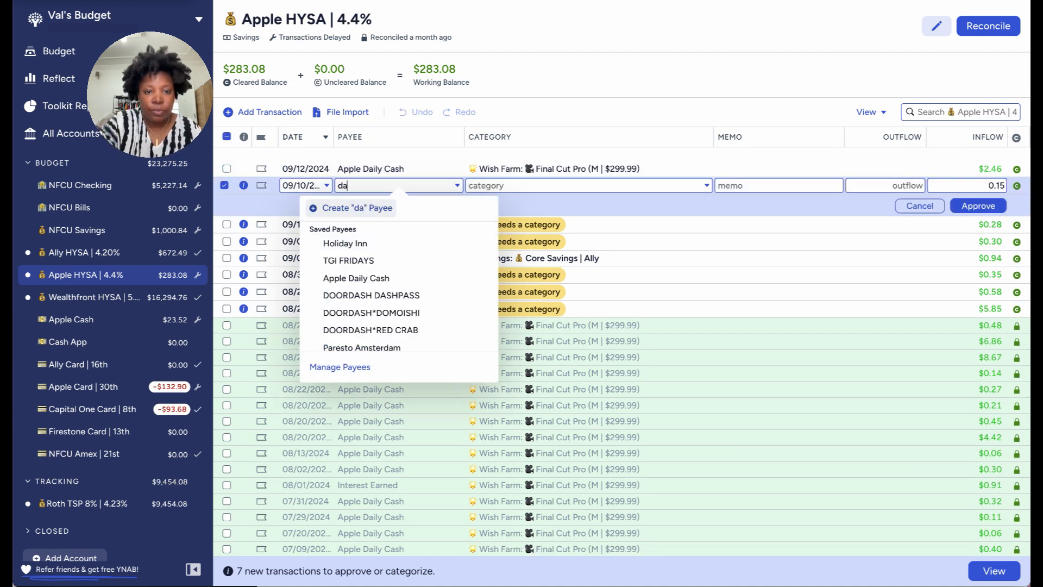
pyautogui.click(369, 278)
pyautogui.click(978, 205)
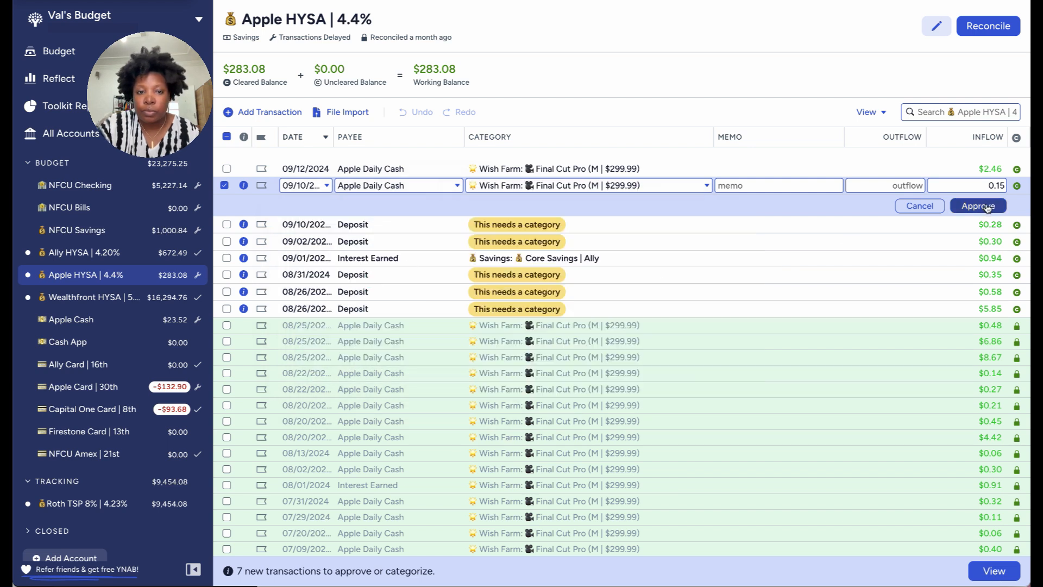
# - Set the payee of the 09/10 $0.28 deposit to Apple Daily Cash and approve it with the Final Cut Pro category
pyautogui.click(379, 203)
pyautogui.click(360, 205)
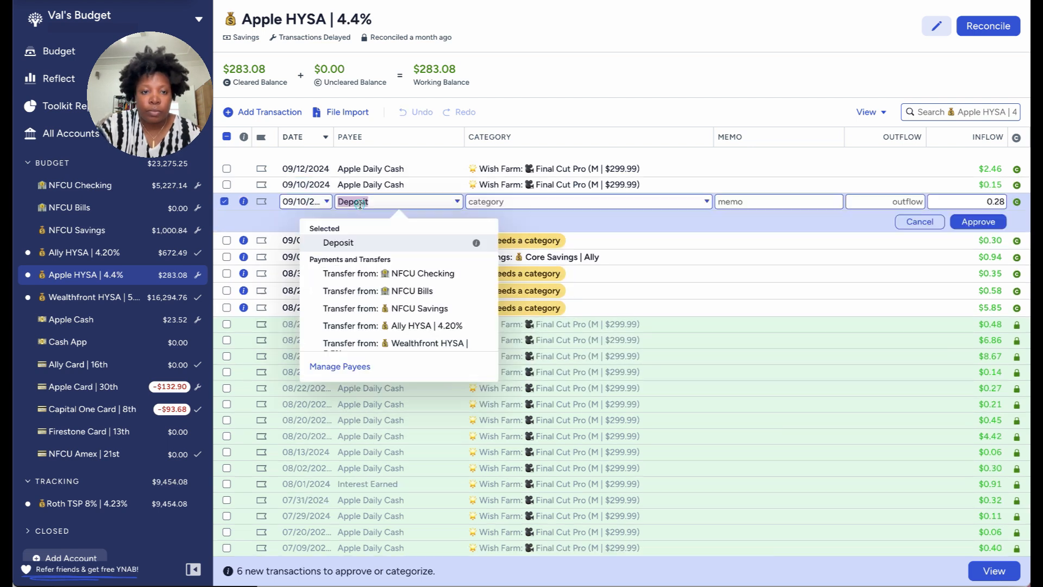
pyautogui.write('dai')
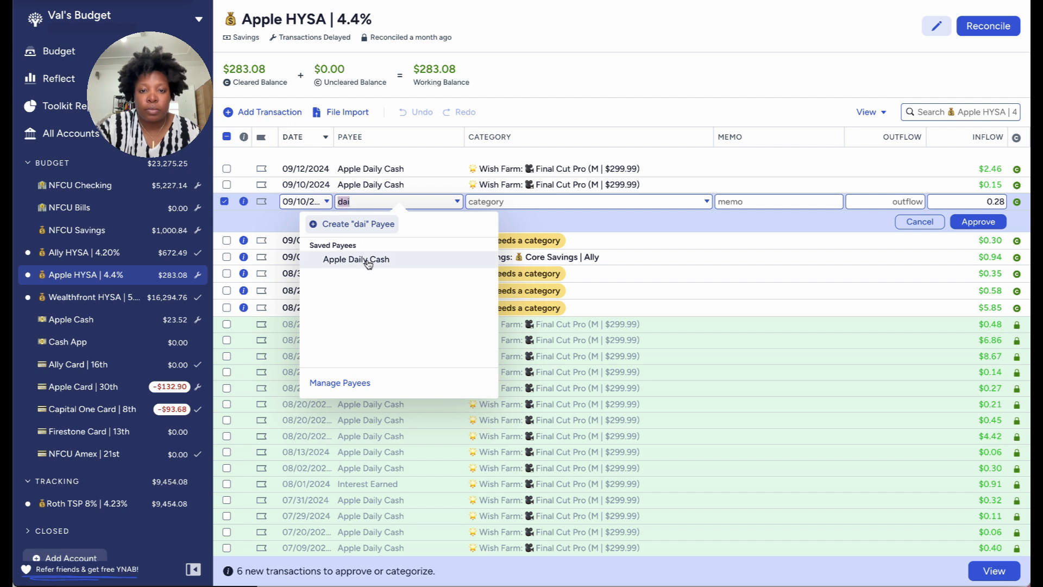
pyautogui.click(366, 259)
pyautogui.click(974, 222)
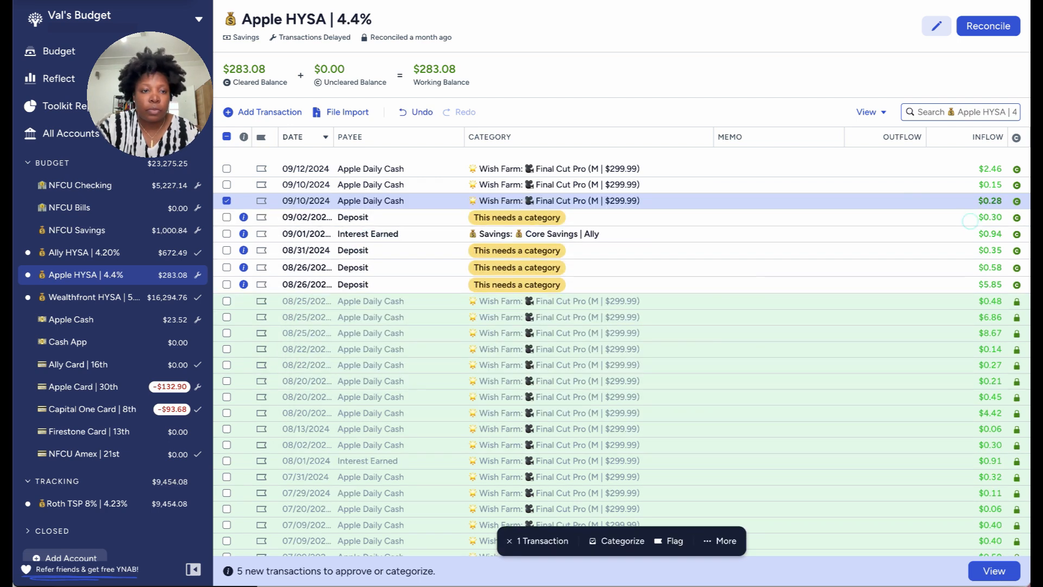
pyautogui.click(227, 201)
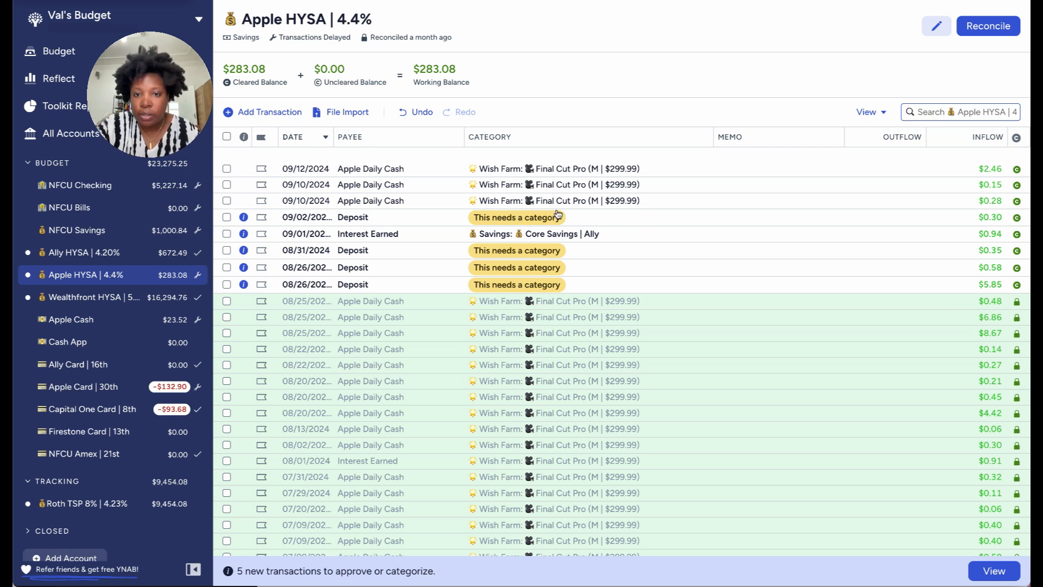
# - Set the payee of the 09/02 $0.30 deposit to Apple Daily Cash and approve it with the Final Cut Pro category
pyautogui.click(350, 217)
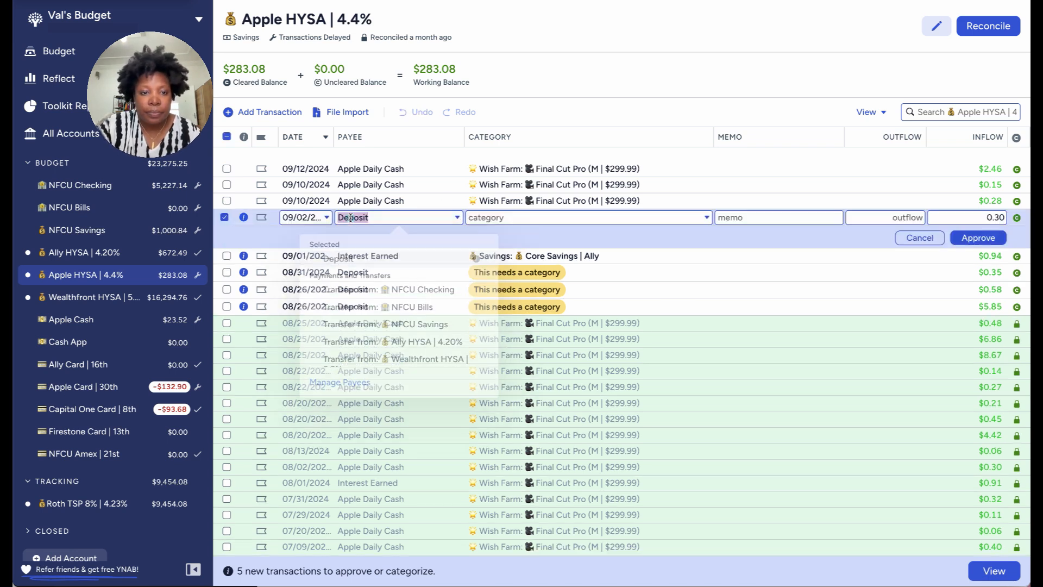
pyautogui.write('da')
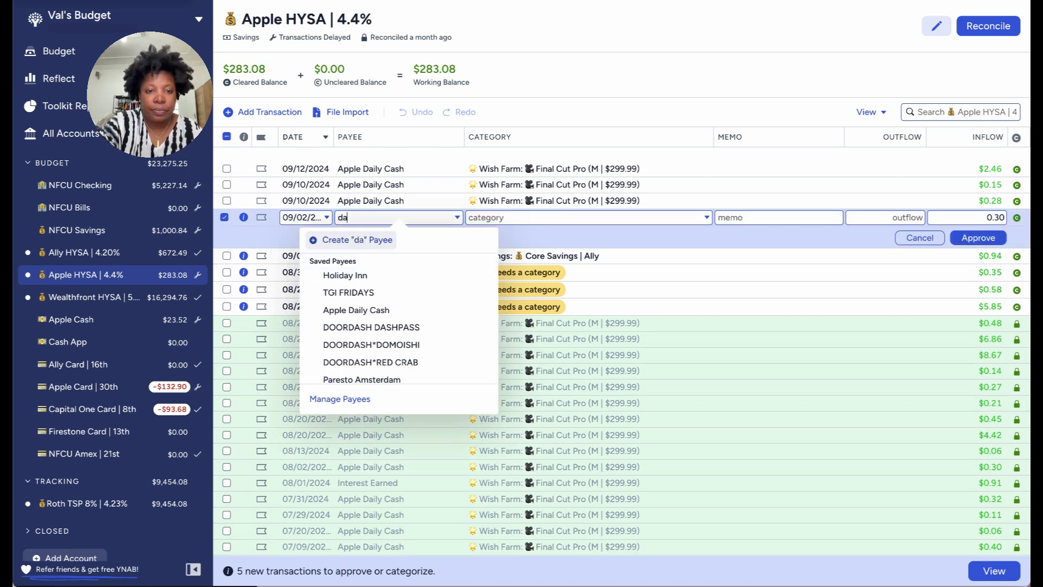
pyautogui.click(372, 309)
pyautogui.click(968, 239)
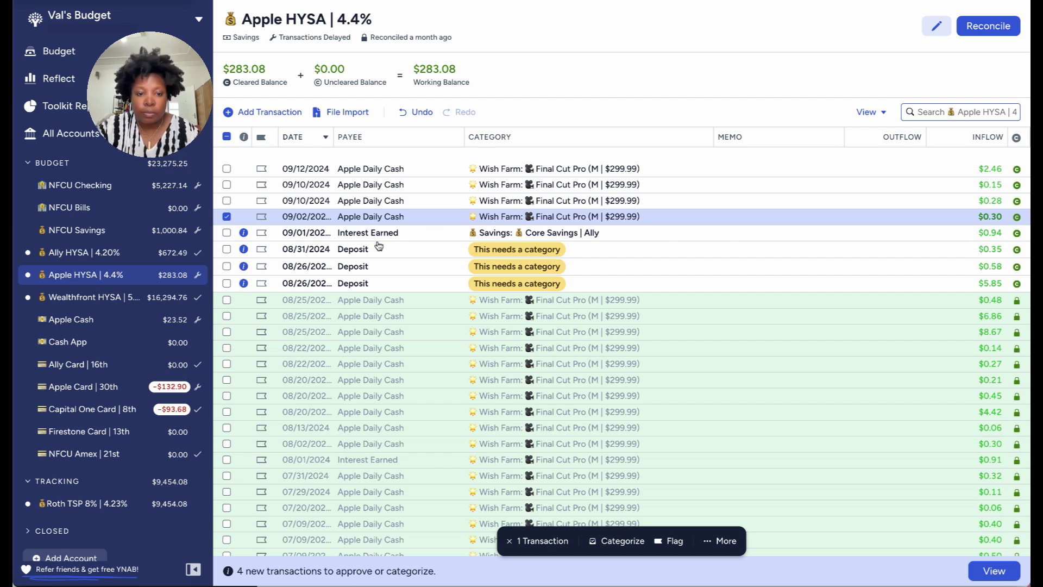
# - Recategorize the 09/01 $0.94 Interest Earned transaction as Final Cut Pro (M | $299.99) and approve it
pyautogui.click(569, 234)
pyautogui.click(569, 233)
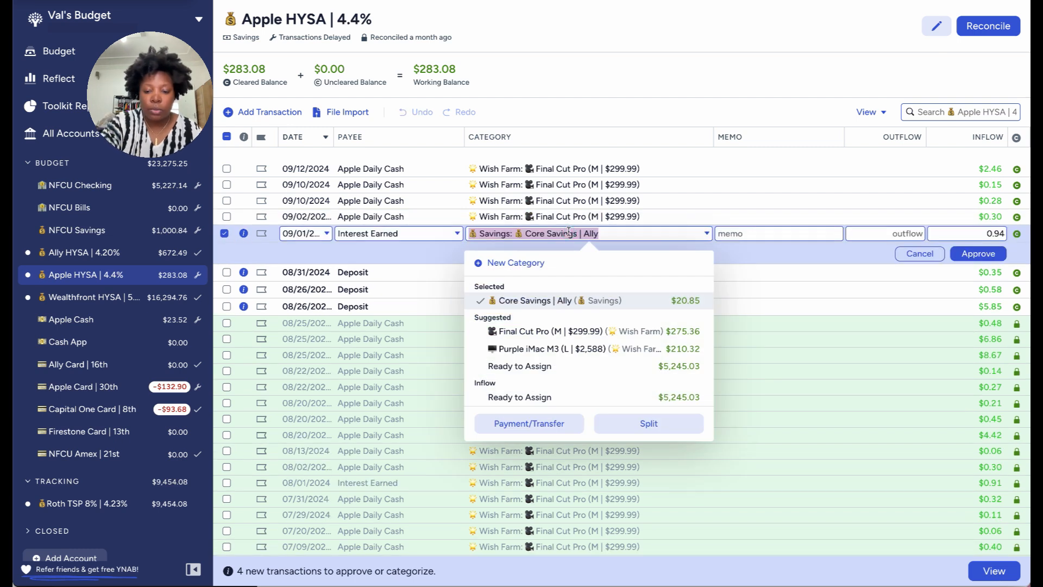
pyautogui.write('fin')
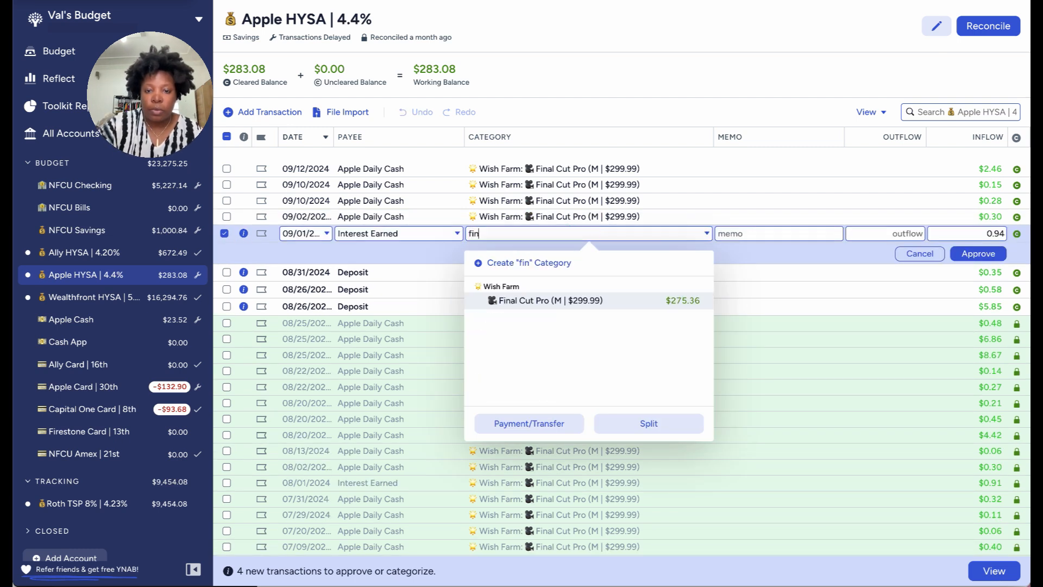
pyautogui.click(554, 304)
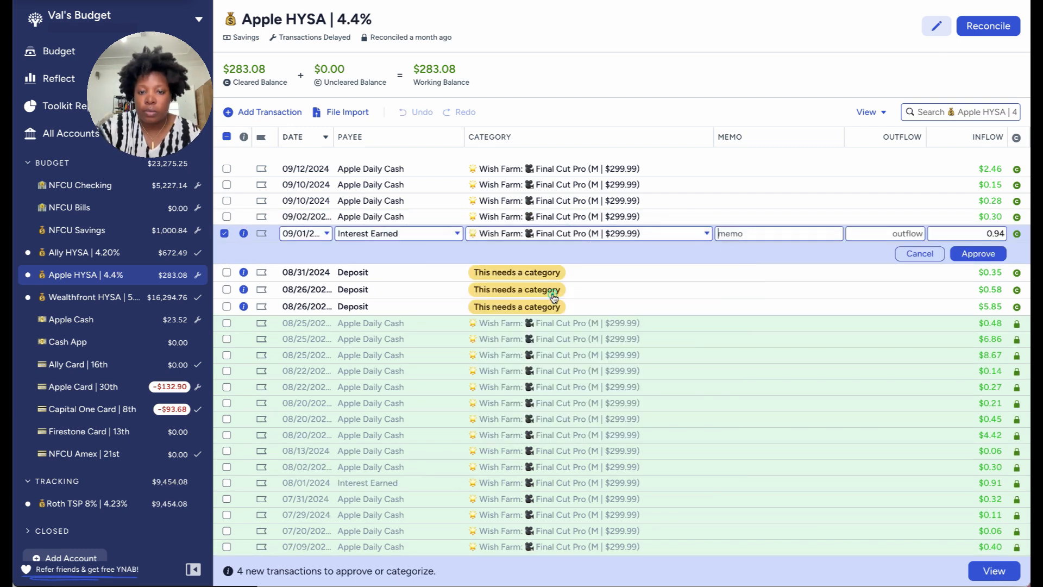
pyautogui.click(978, 257)
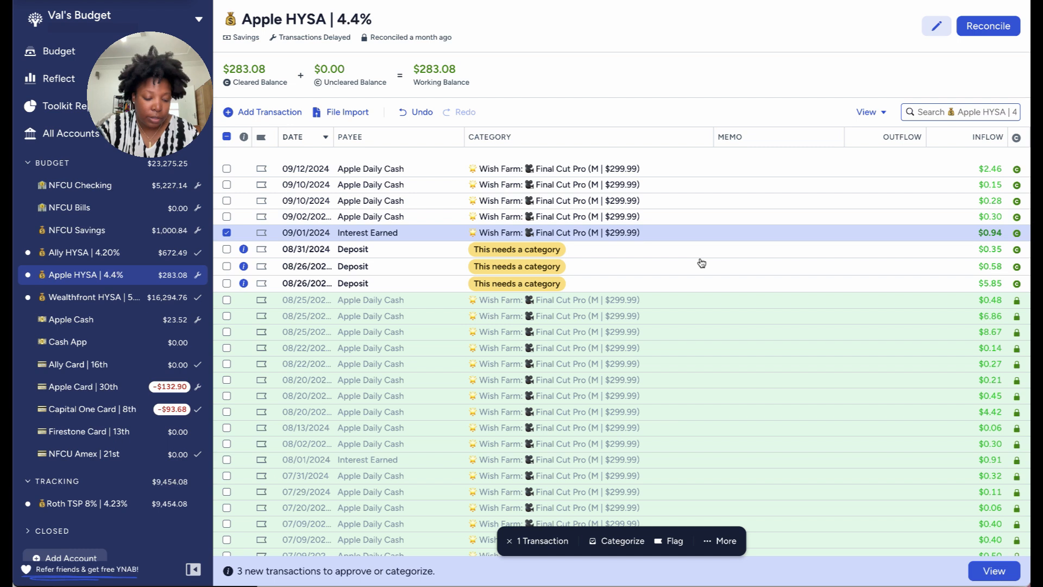
# - Set the payee of the 08/31 $0.35 deposit to Apple Daily Cash and approve it with the Final Cut Pro category
pyautogui.click(360, 249)
pyautogui.click(361, 249)
pyautogui.write('dai')
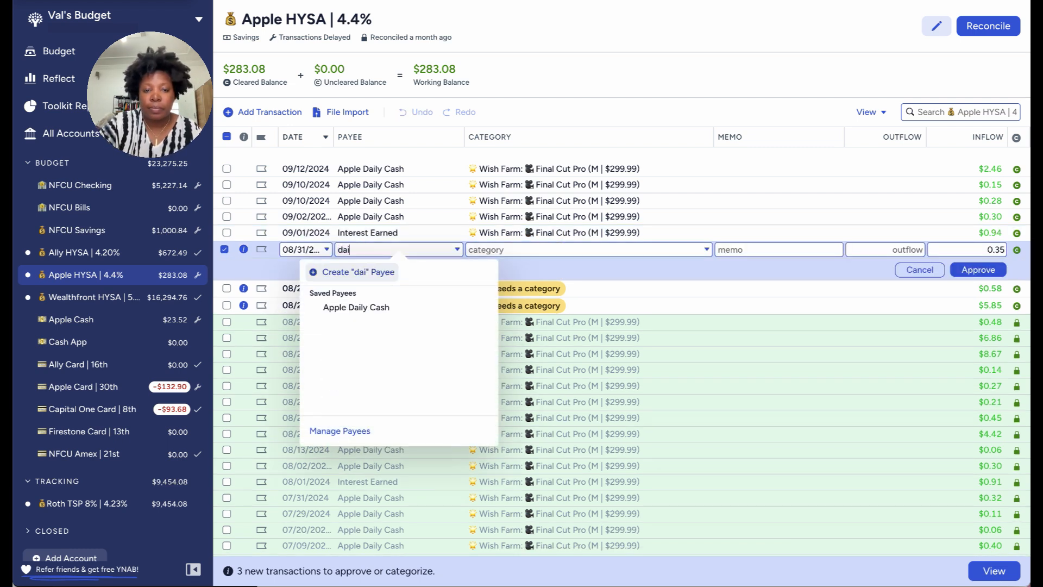
pyautogui.click(366, 309)
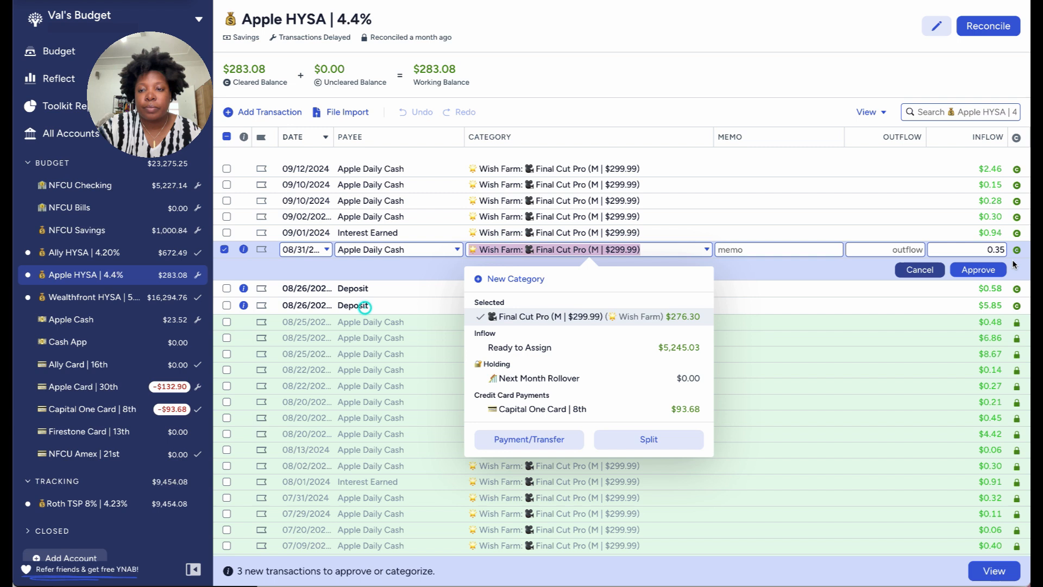
pyautogui.click(978, 270)
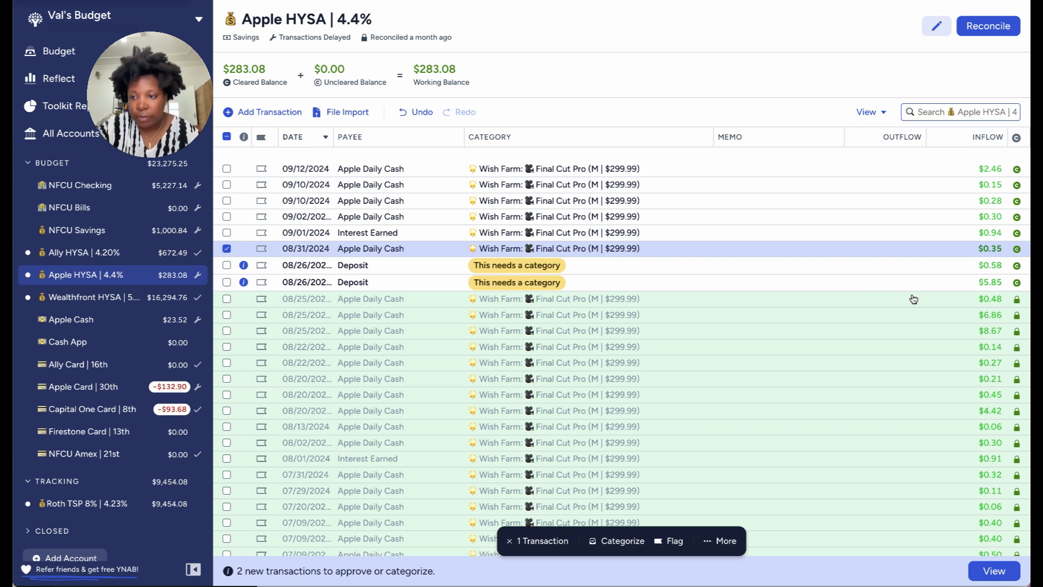
# - Set the payee of the 08/26 $0.58 deposit to Apple Daily Cash and approve it with the Final Cut Pro category
pyautogui.click(366, 266)
pyautogui.click(366, 266)
pyautogui.write('dai')
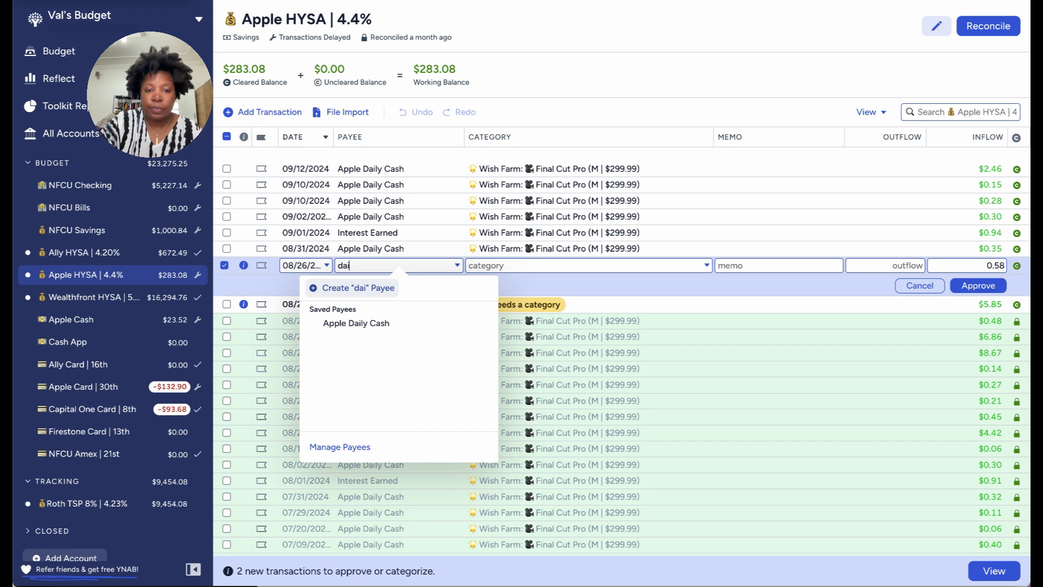
pyautogui.click(359, 323)
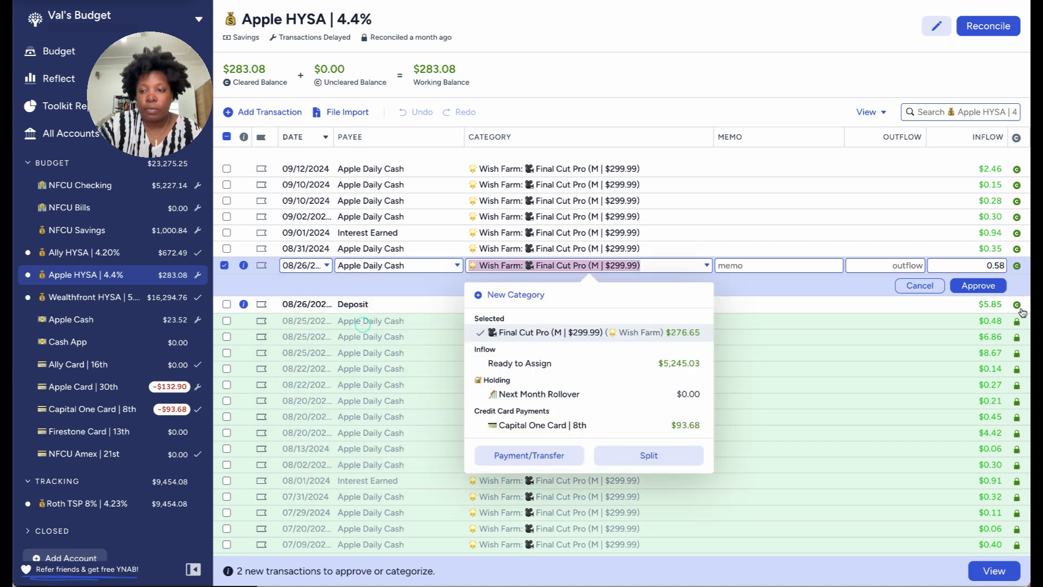
pyautogui.click(979, 285)
# - Set the payee of the 08/26 $5.85 deposit to Apple Daily Cash and approve it with the Final Cut Pro category
pyautogui.click(404, 281)
pyautogui.click(367, 281)
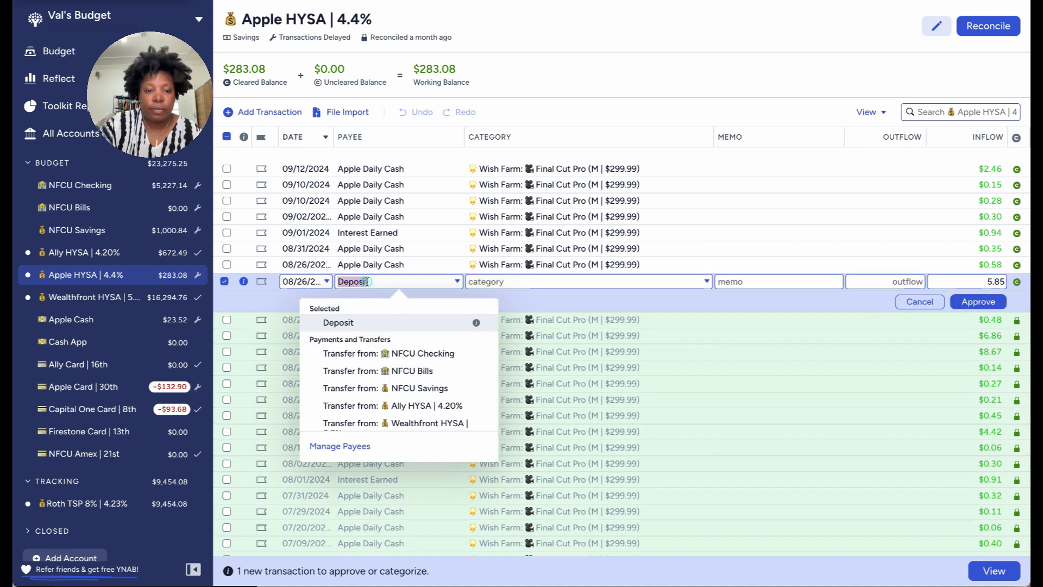
pyautogui.write('dai')
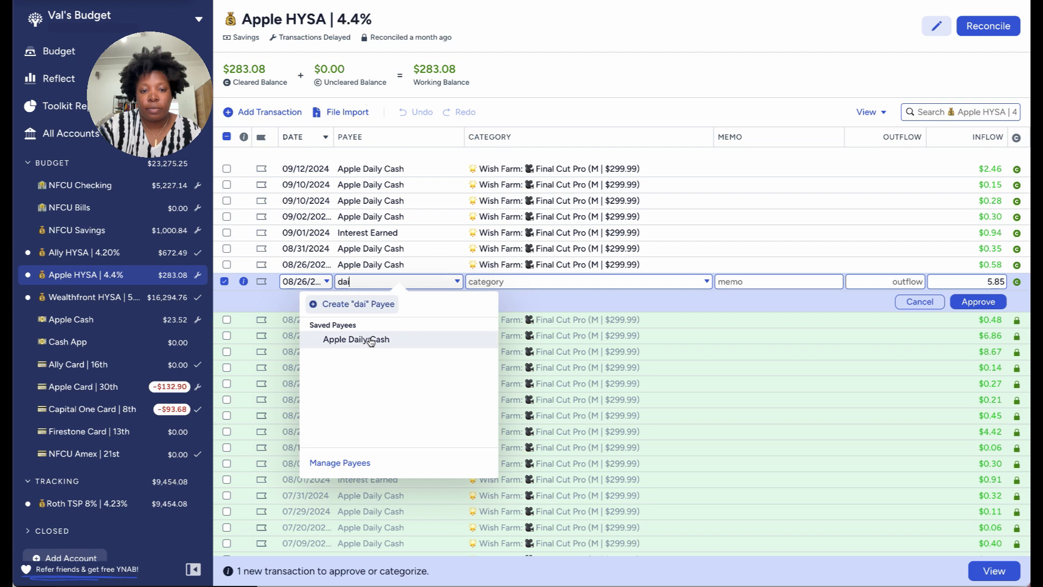
pyautogui.click(368, 339)
pyautogui.click(974, 305)
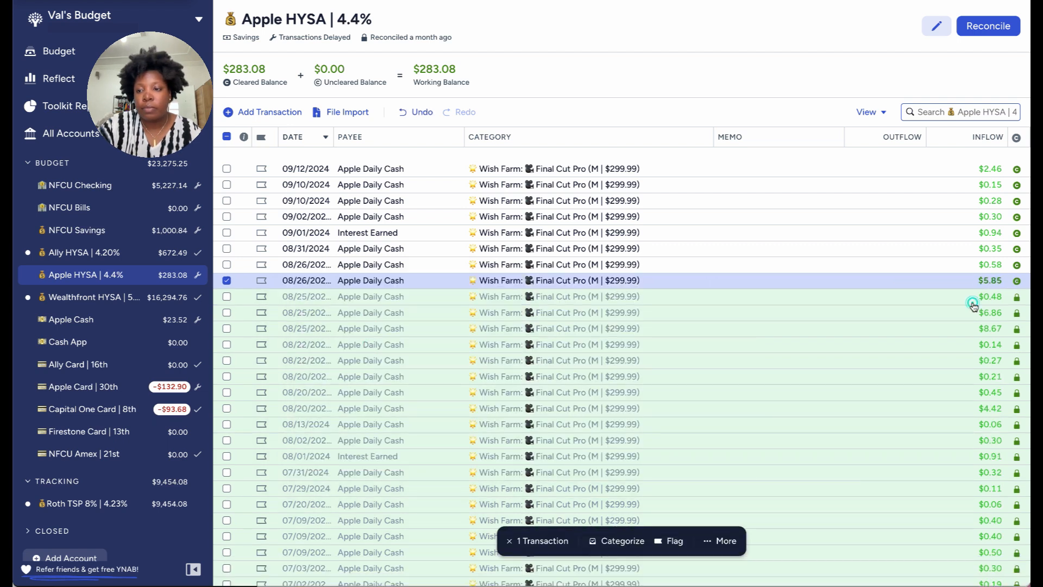
pyautogui.click(226, 281)
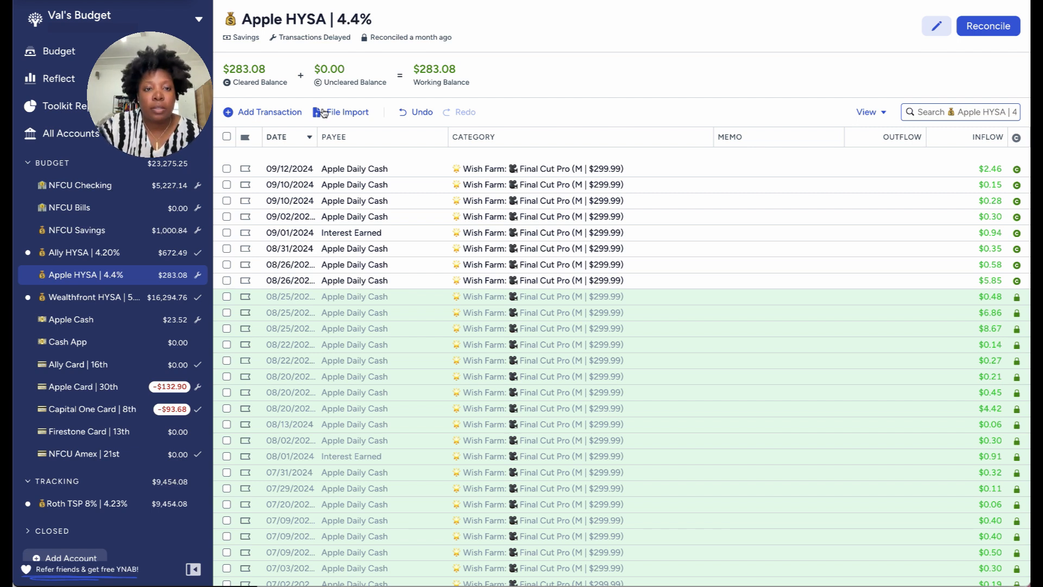
# - Reconcile the Apple HYSA account by confirming the $283.08 cleared balance
pyautogui.moveTo(290, 86)
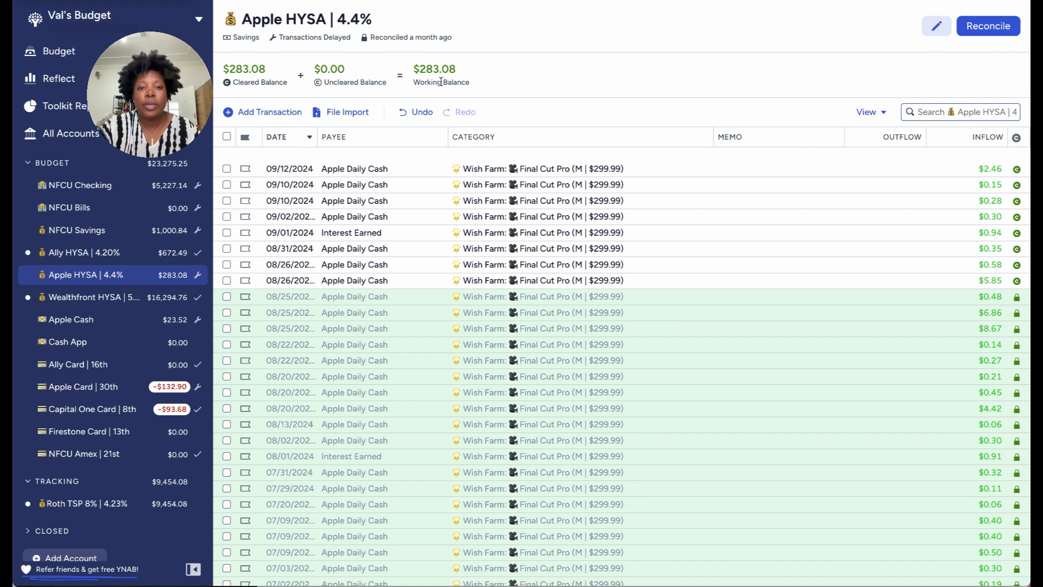
pyautogui.click(975, 29)
pyautogui.click(1002, 139)
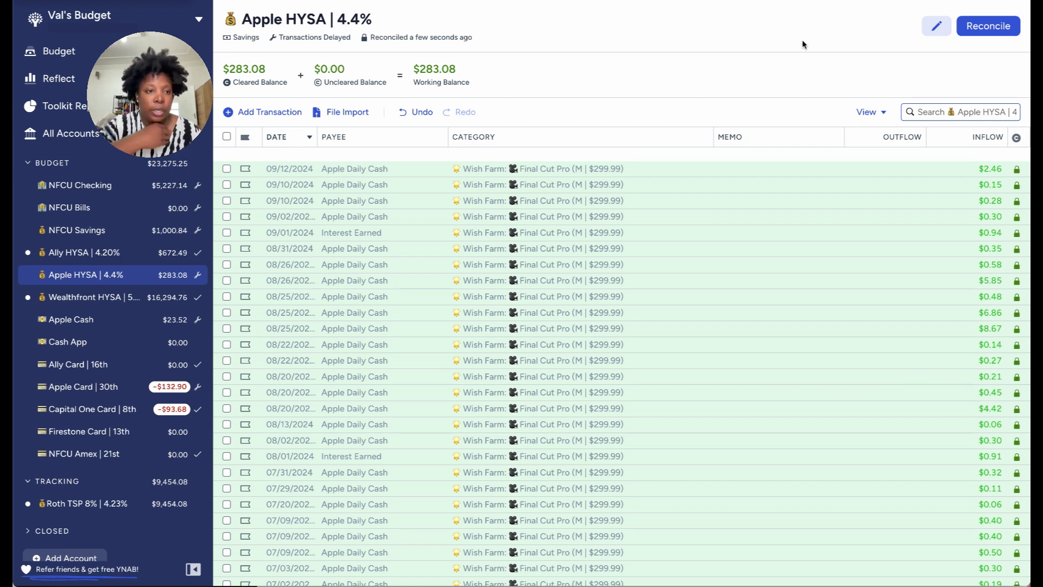
# - In the Ally HYSA account, set the 09/05 $2.58 deposit's payee to Interest Earned and approve it with the Family | Ally category
pyautogui.click(82, 256)
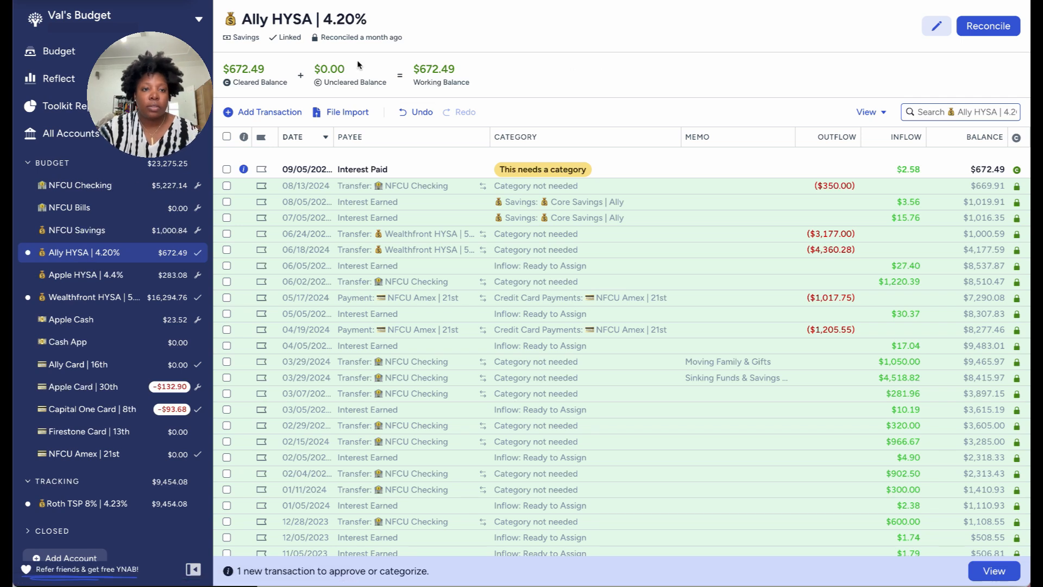
pyautogui.moveTo(254, 73)
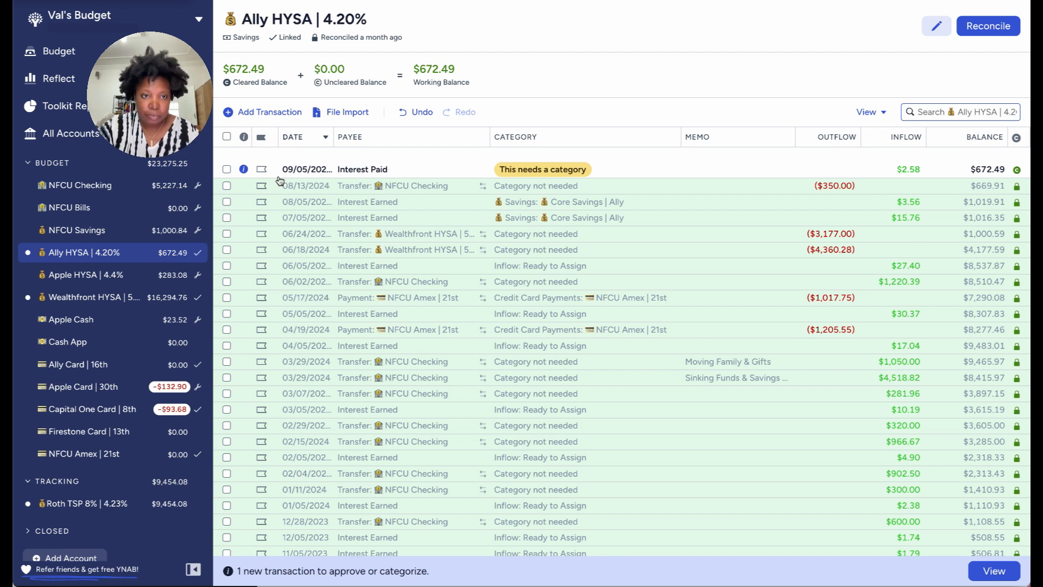
pyautogui.click(392, 168)
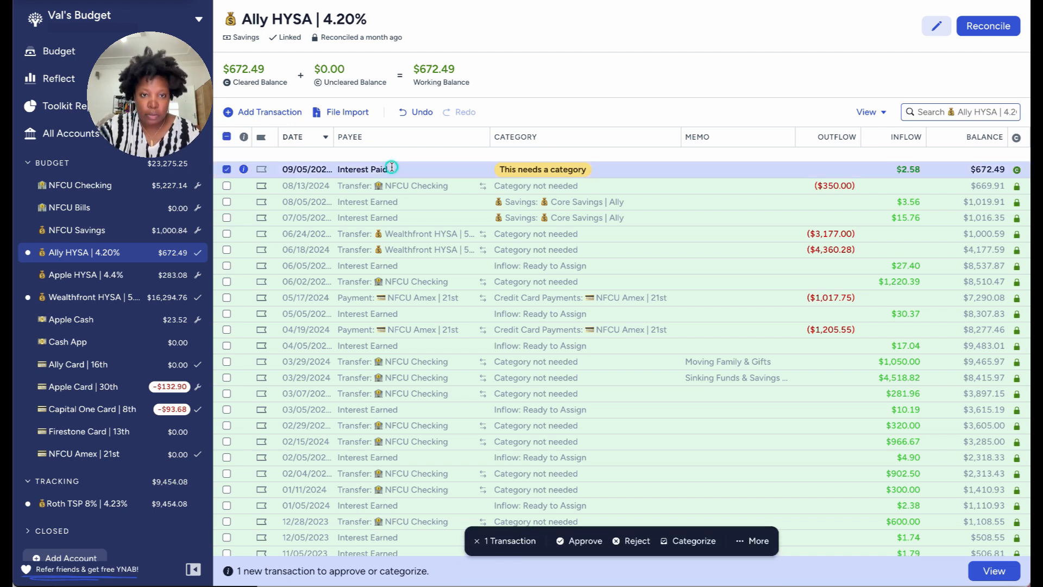
pyautogui.click(391, 167)
pyautogui.write('int')
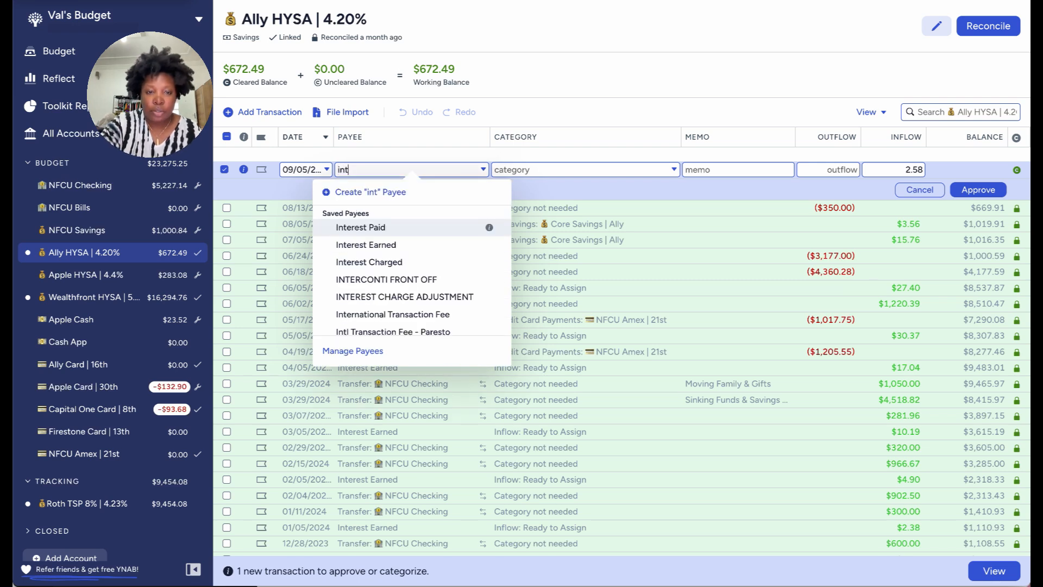
pyautogui.click(374, 249)
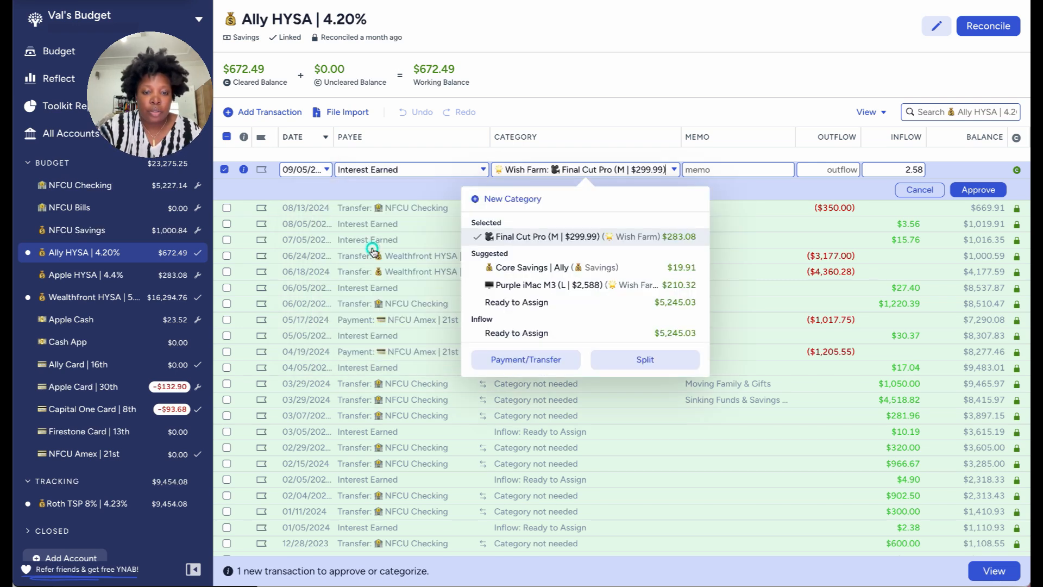
pyautogui.tripleClick(640, 169)
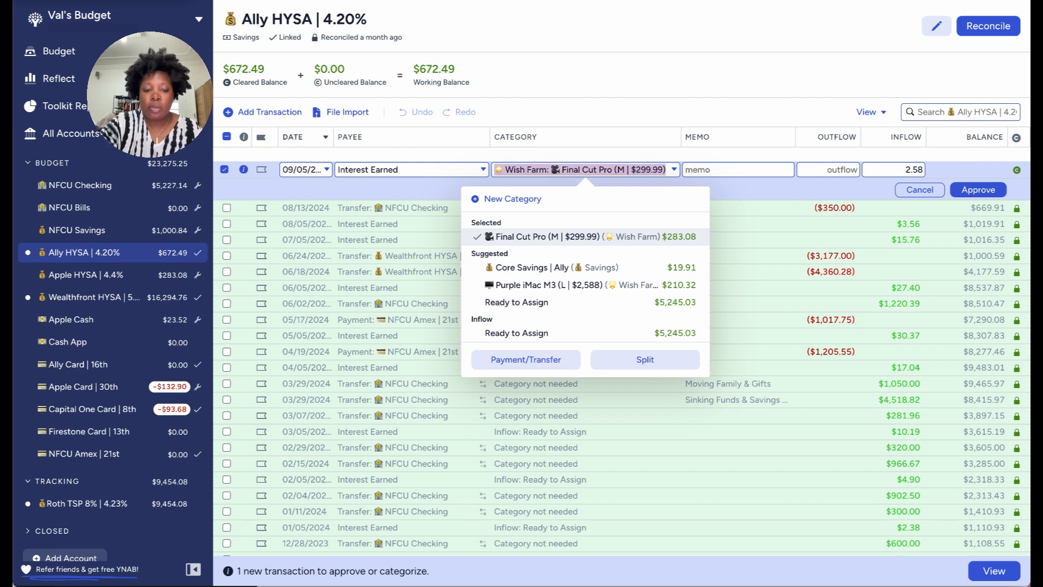
pyautogui.write('fa')
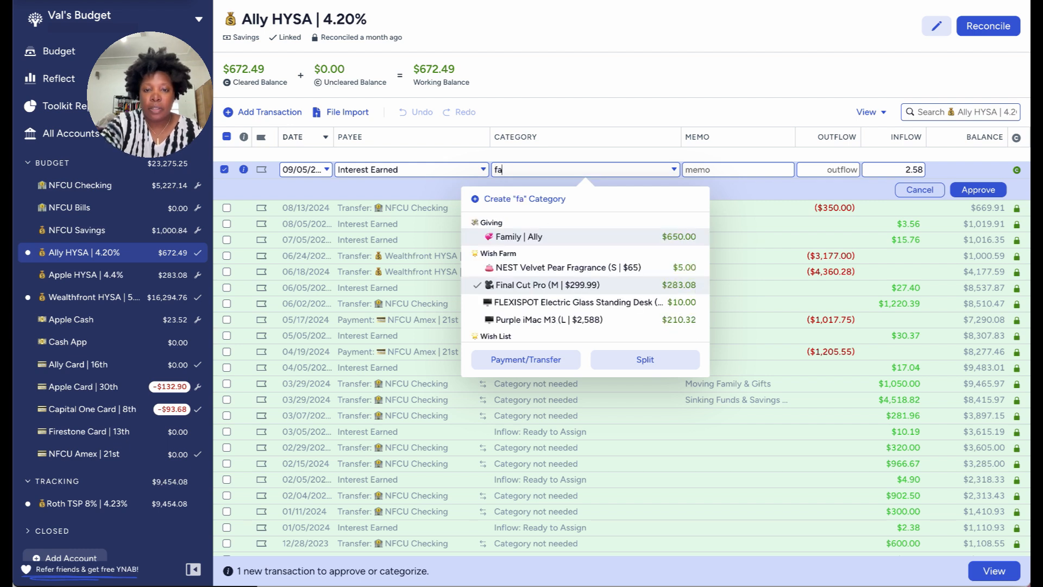
pyautogui.click(611, 237)
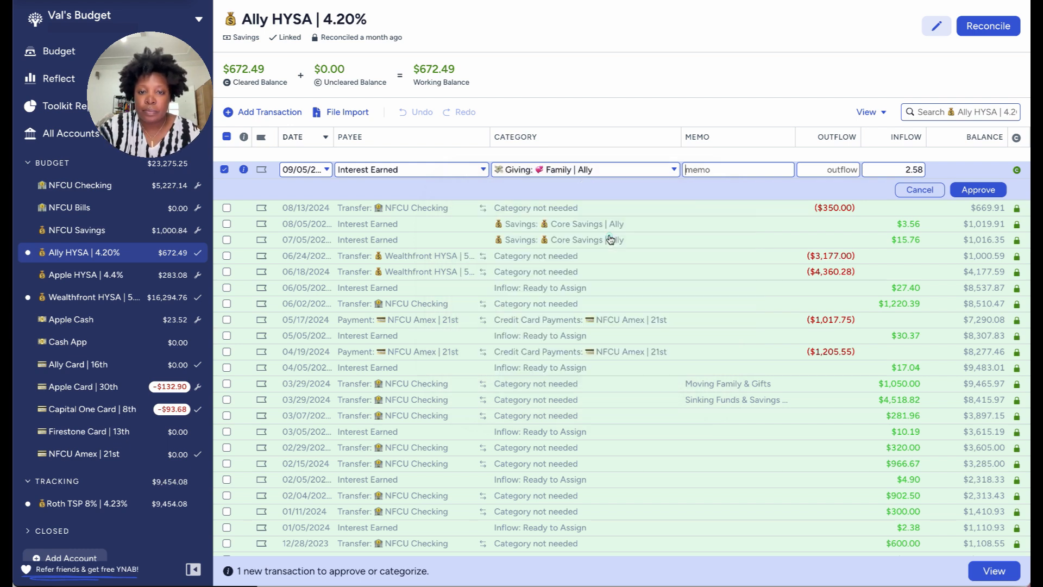
pyautogui.click(991, 193)
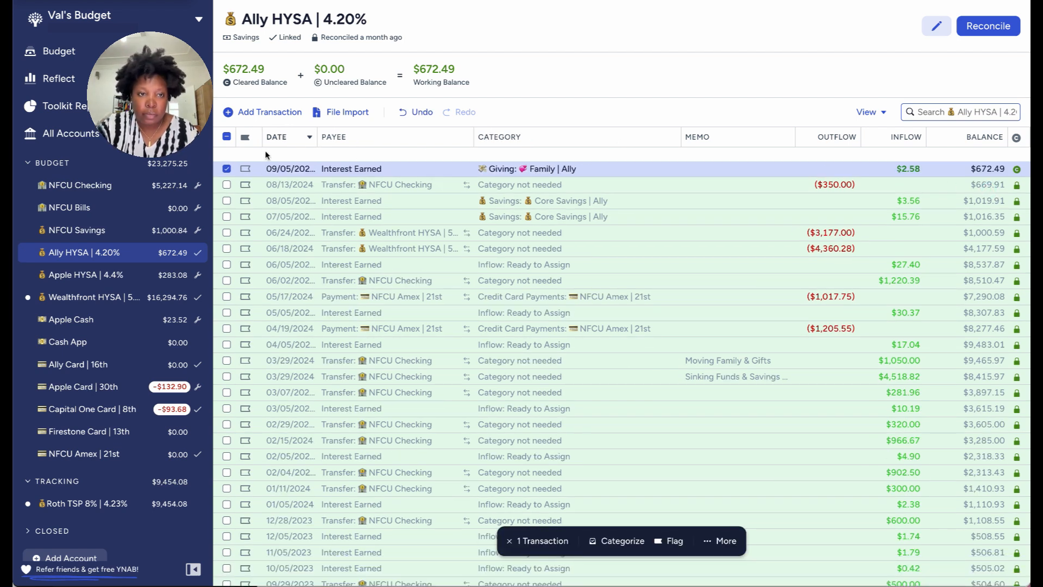
# - Deselect the approved deposit and reconcile the Ally HYSA account against the $672.49 bank balance
pyautogui.click(227, 169)
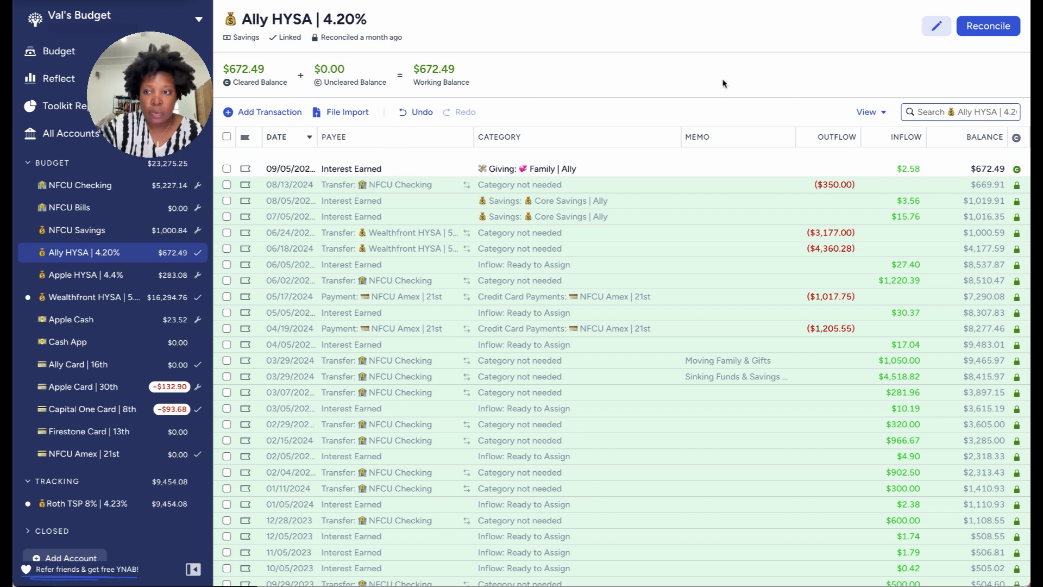
pyautogui.click(983, 26)
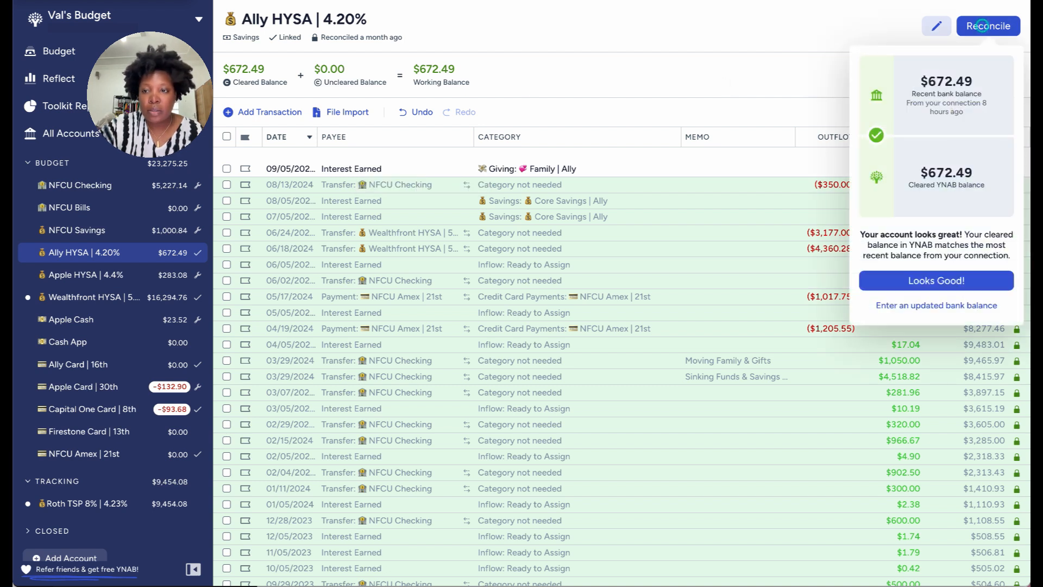
pyautogui.click(937, 280)
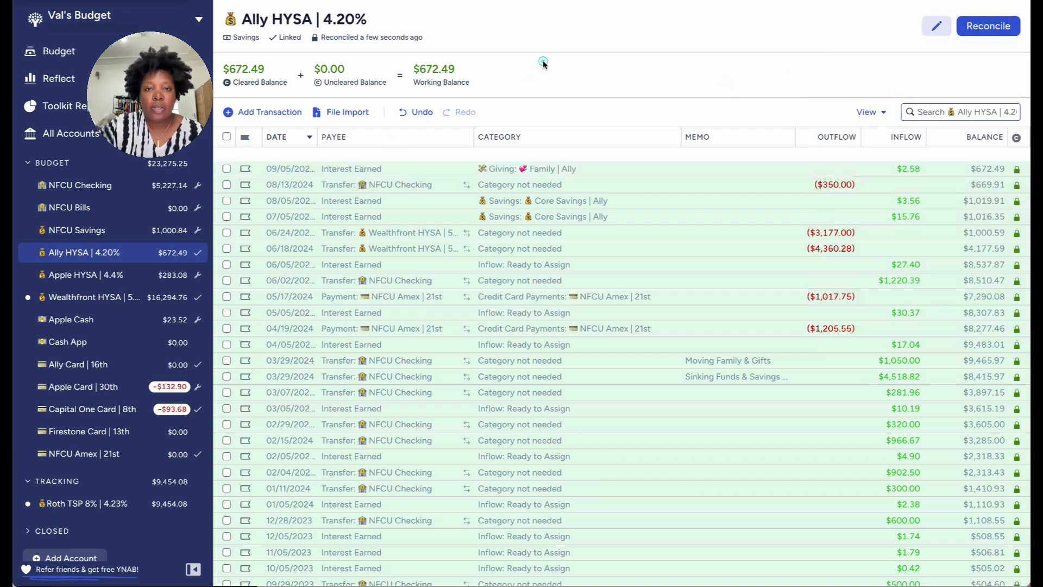
# - In the Wealthfront HYSA account, set the 09/02 $72.24 deposit's payee to Interest Earned and approve it with the Purple iMac M3 category
pyautogui.click(90, 297)
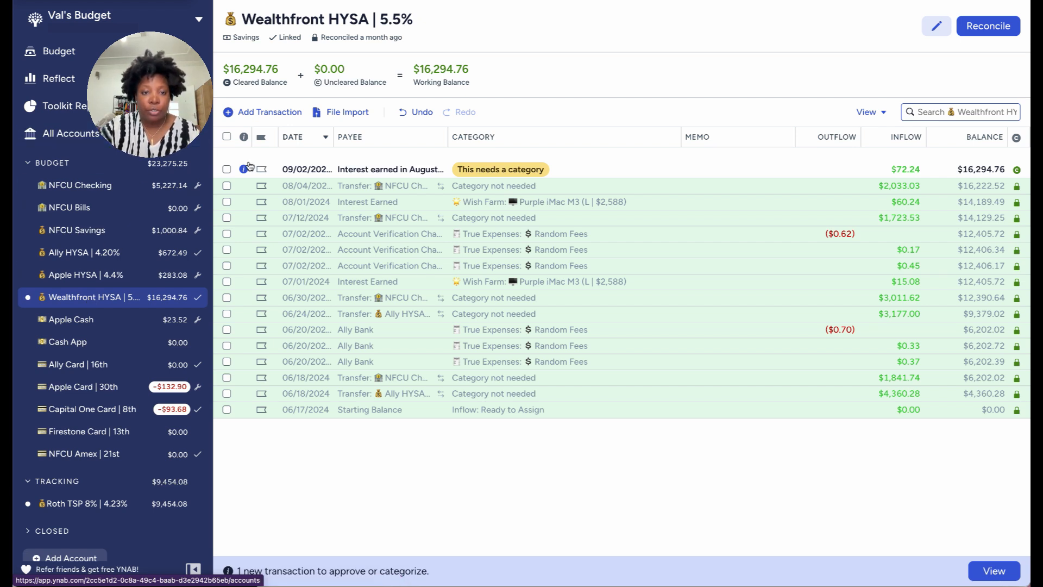
pyautogui.click(382, 176)
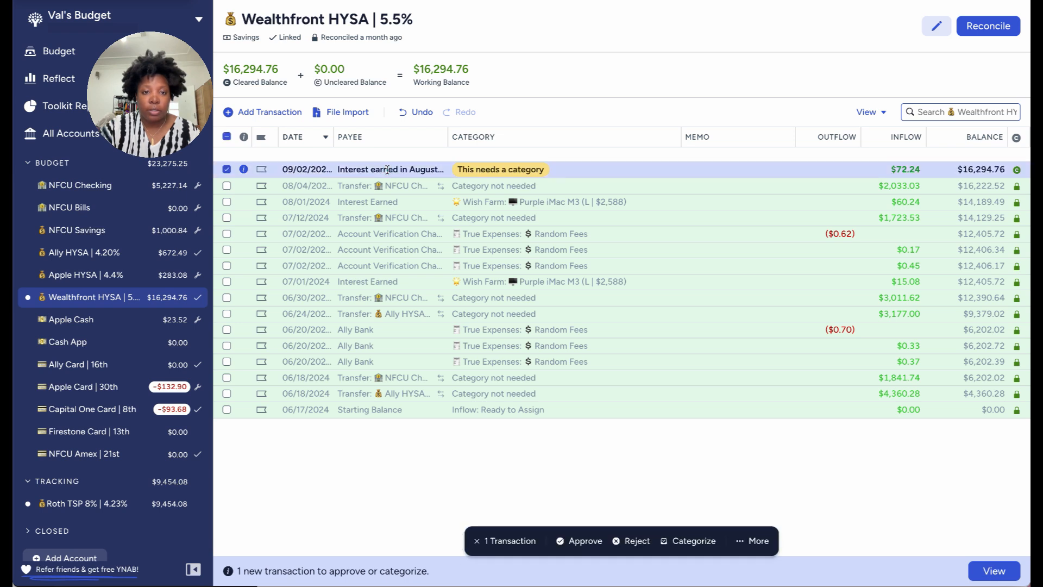
pyautogui.click(386, 173)
pyautogui.write('int')
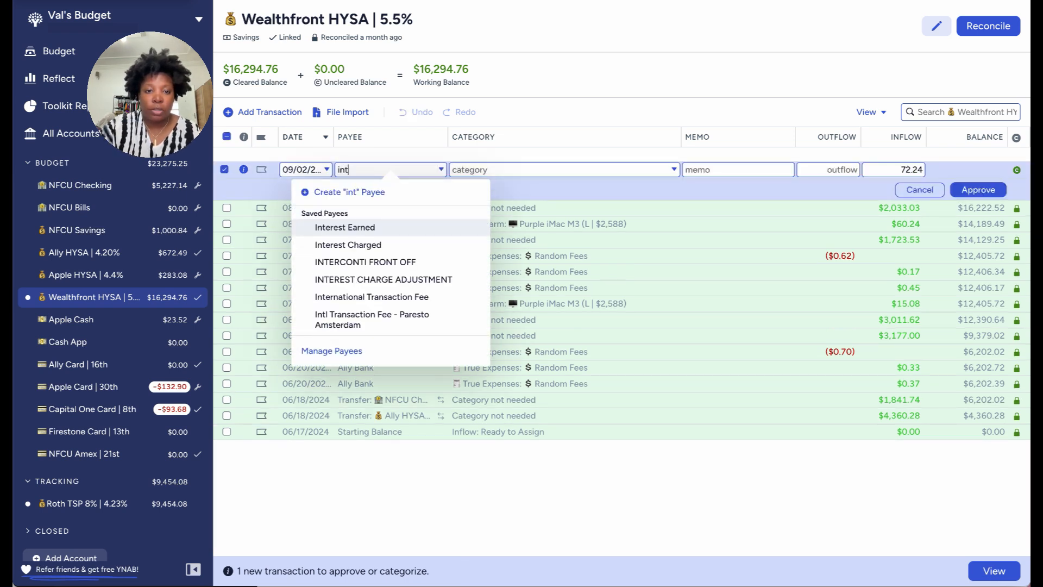
pyautogui.click(379, 229)
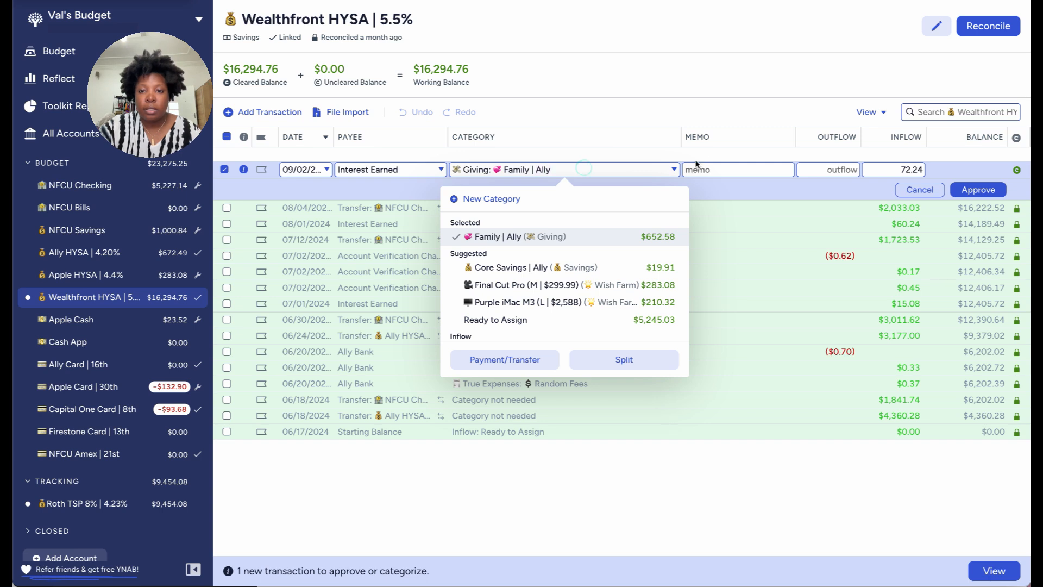
pyautogui.click(676, 171)
pyautogui.scroll(-8, 634, 295)
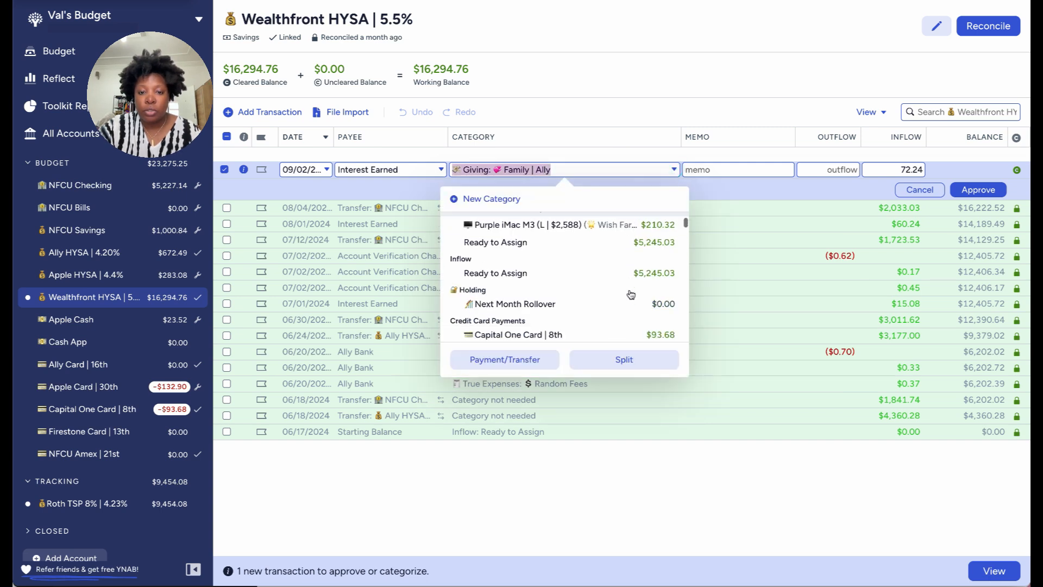
pyautogui.scroll(-6, 631, 294)
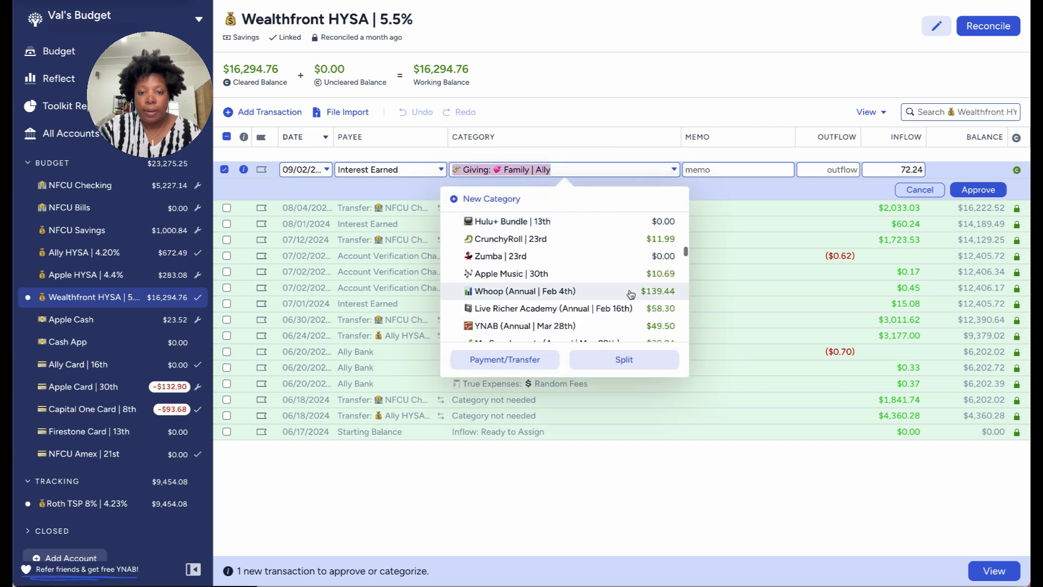
pyautogui.scroll(-8, 630, 294)
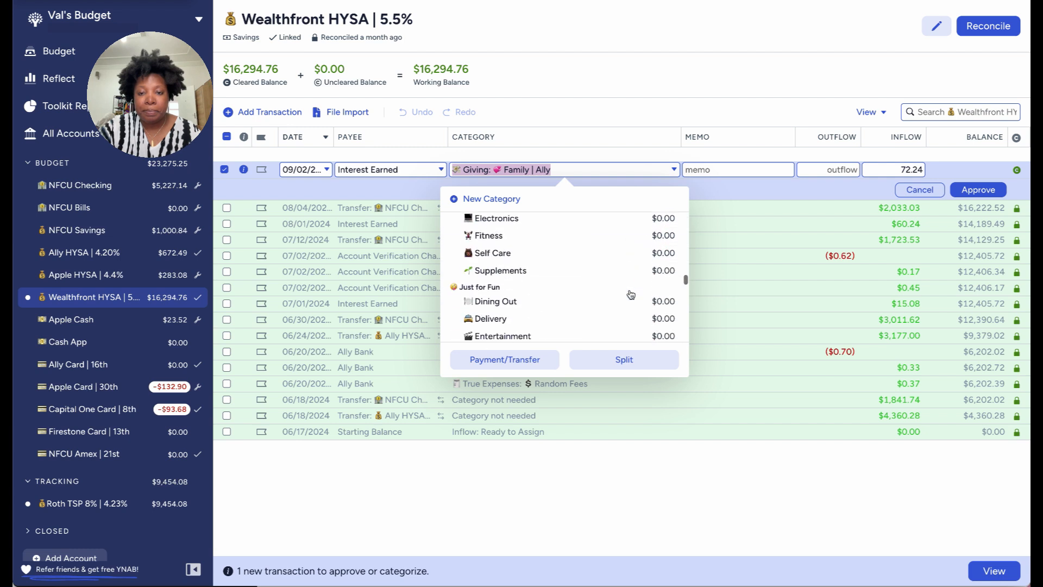
pyautogui.scroll(-8, 631, 294)
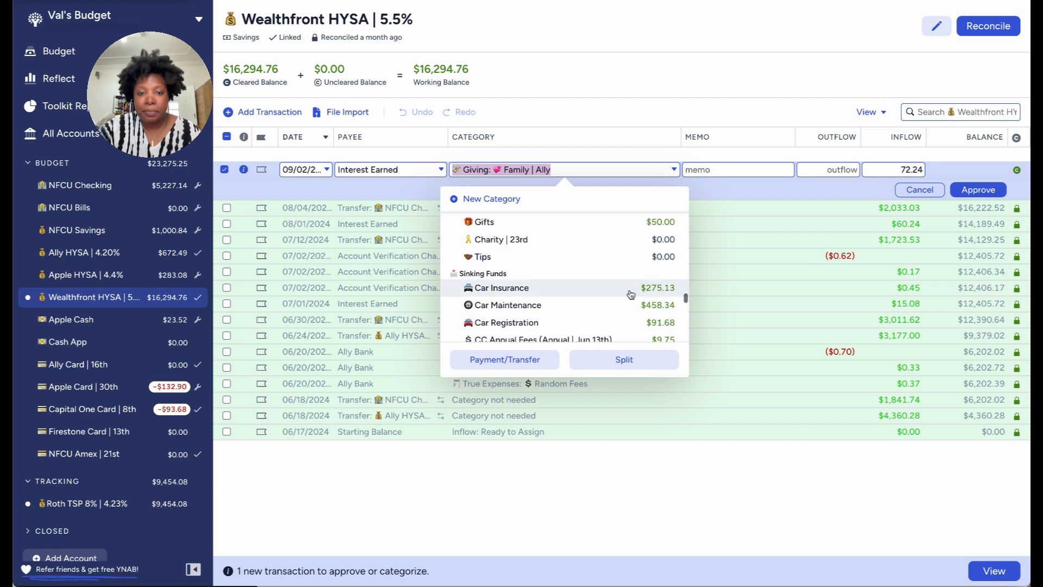
pyautogui.scroll(-5, 631, 294)
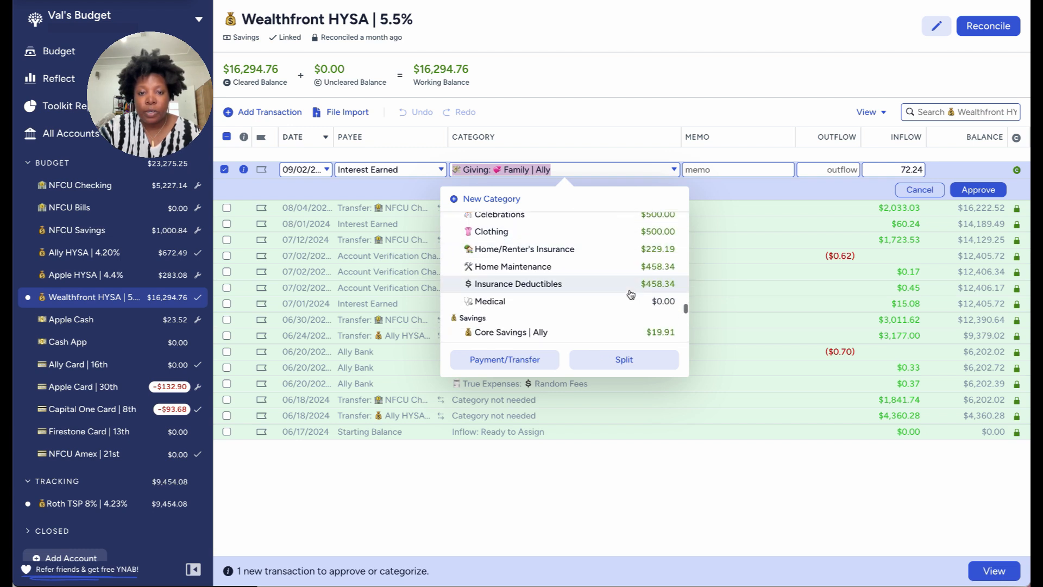
pyautogui.scroll(-3, 631, 294)
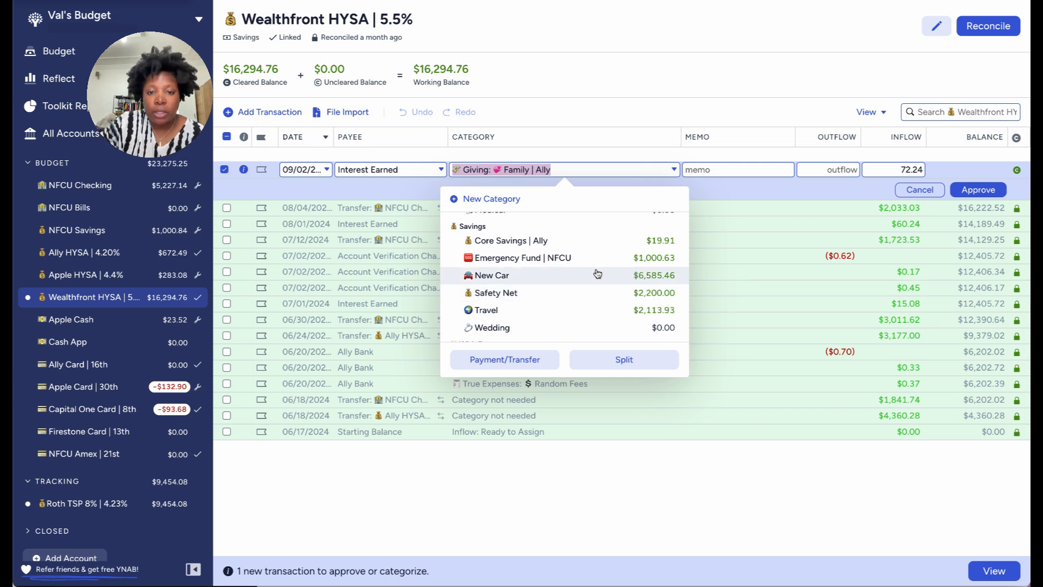
pyautogui.scroll(1, 598, 273)
pyautogui.scroll(-4, 597, 273)
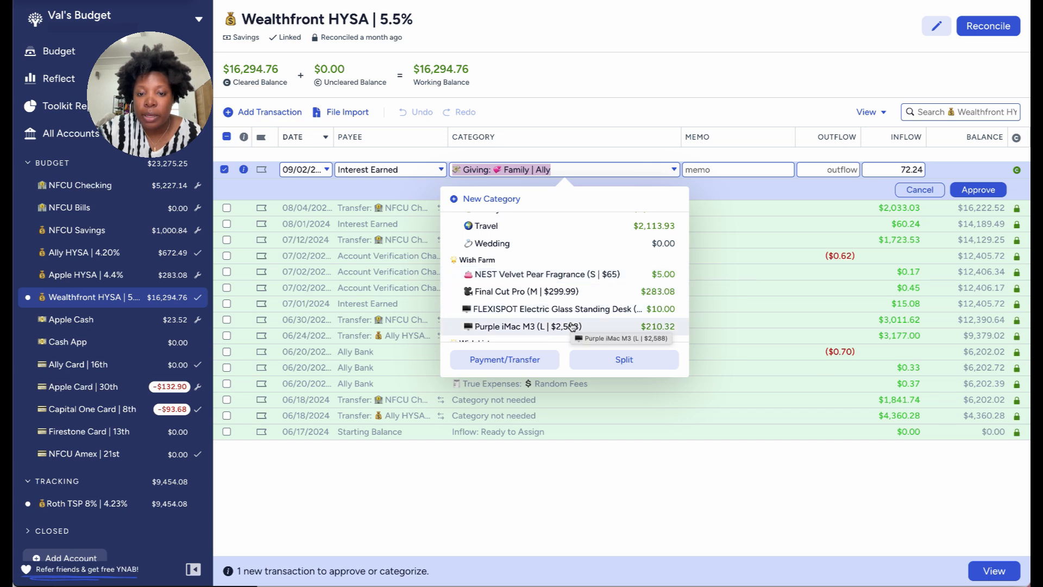
pyautogui.scroll(-1, 544, 273)
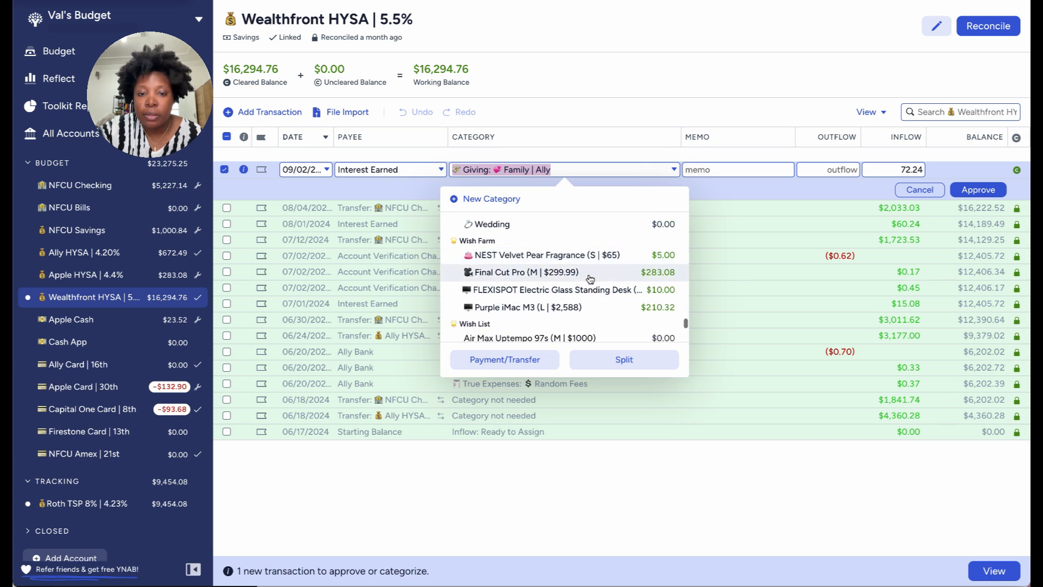
pyautogui.click(545, 308)
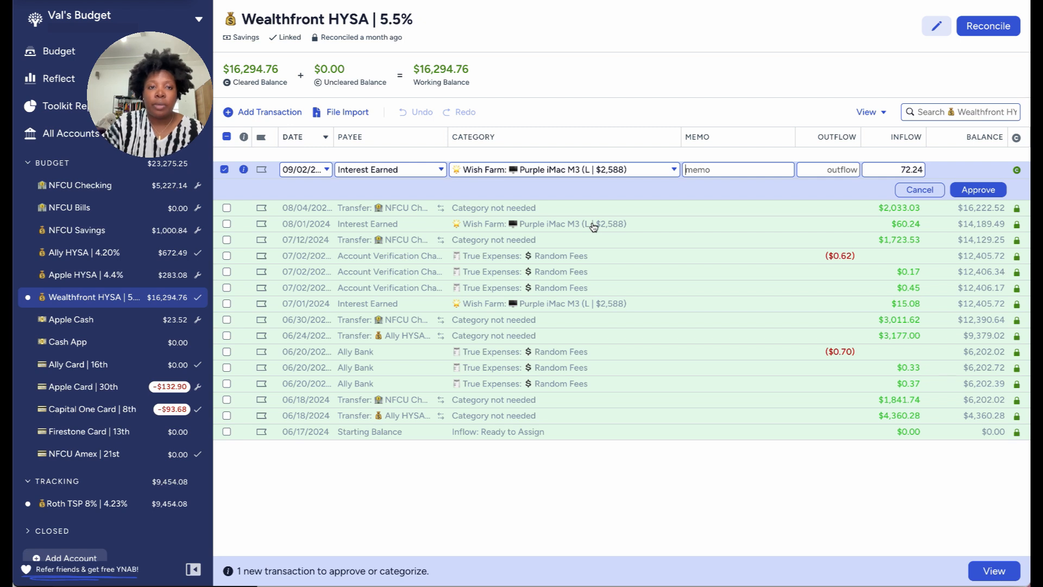
pyautogui.click(979, 189)
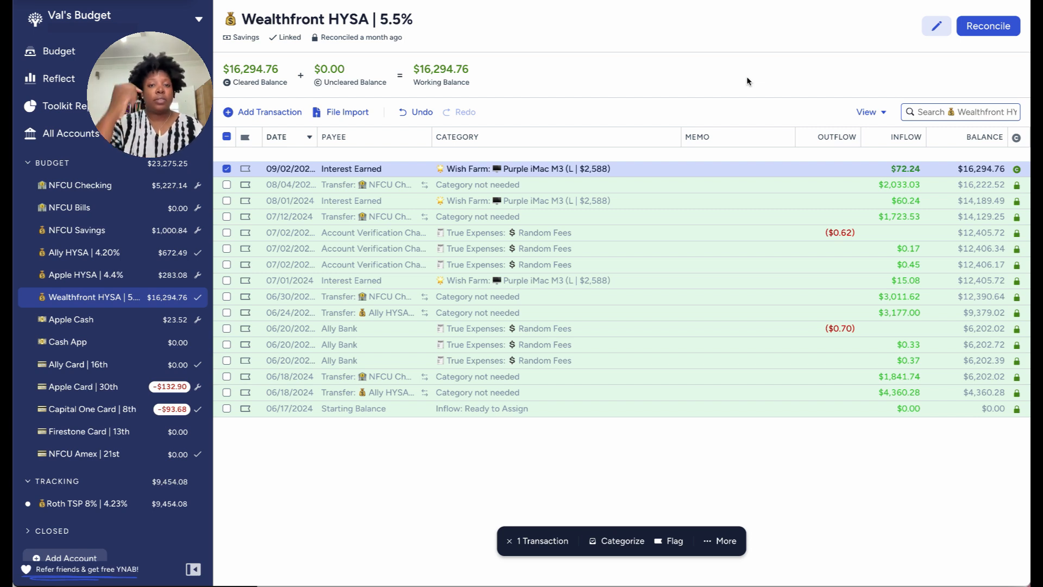
# - Reconcile the Wealthfront HYSA account at the $16,294.76 balance and deselect the 09/02 transaction
pyautogui.click(998, 27)
pyautogui.click(916, 282)
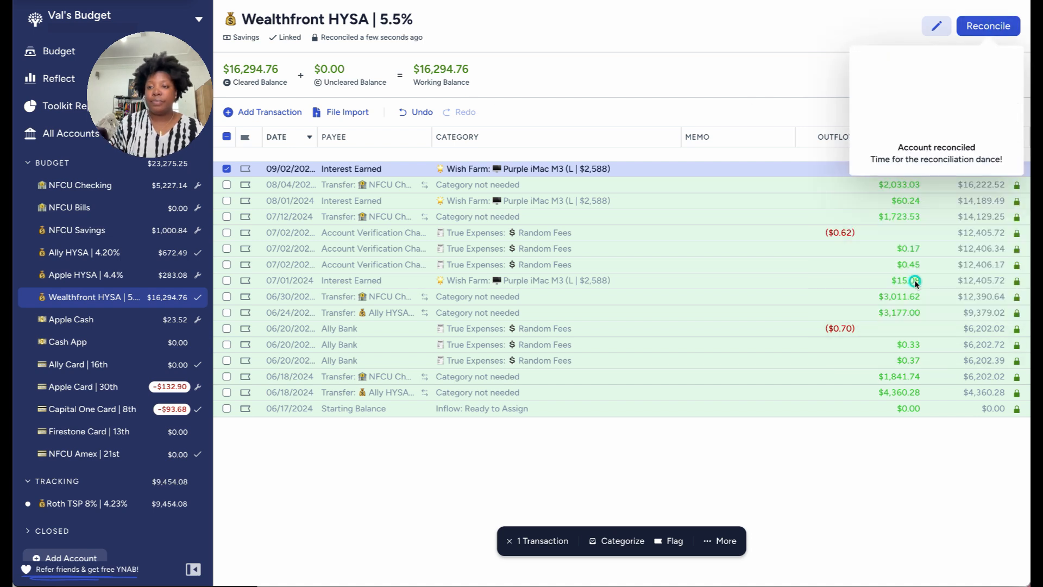
pyautogui.click(227, 169)
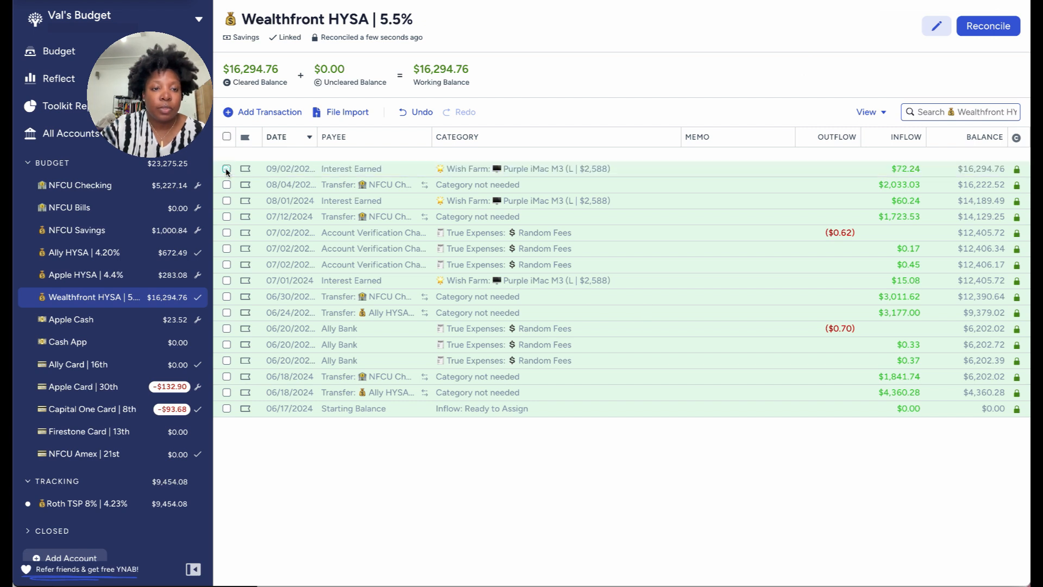
# - Approve the 08/29 $383.04 Monthly Contribution in the Roth TSP tracking account and mark it as cleared
pyautogui.click(84, 508)
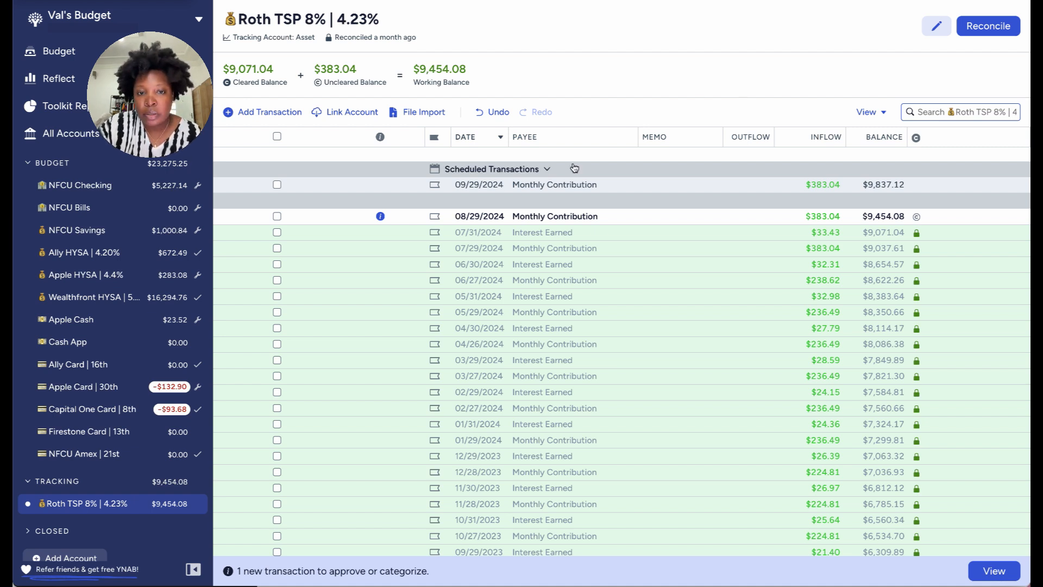
pyautogui.click(276, 217)
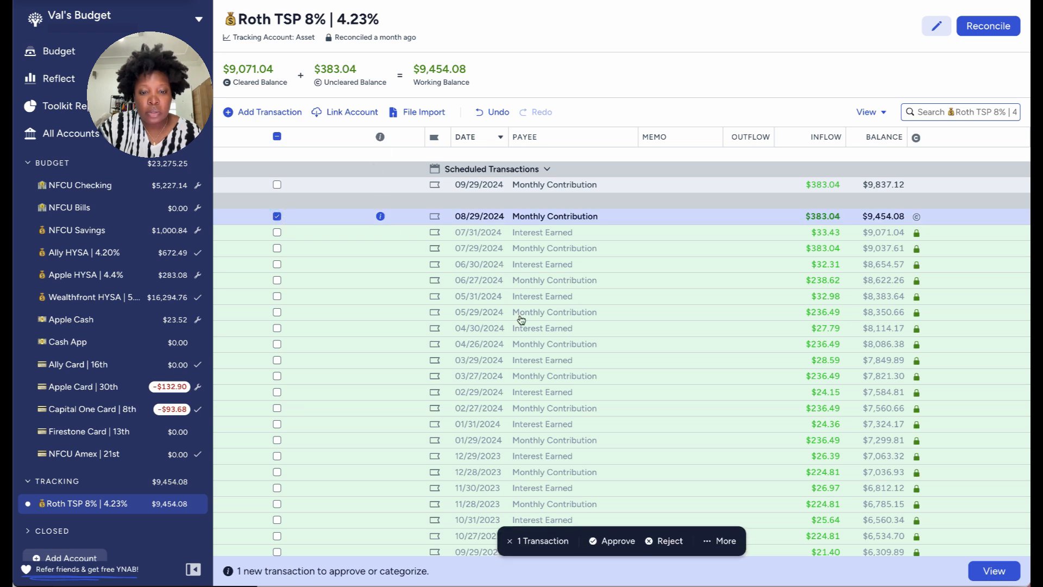
pyautogui.click(615, 540)
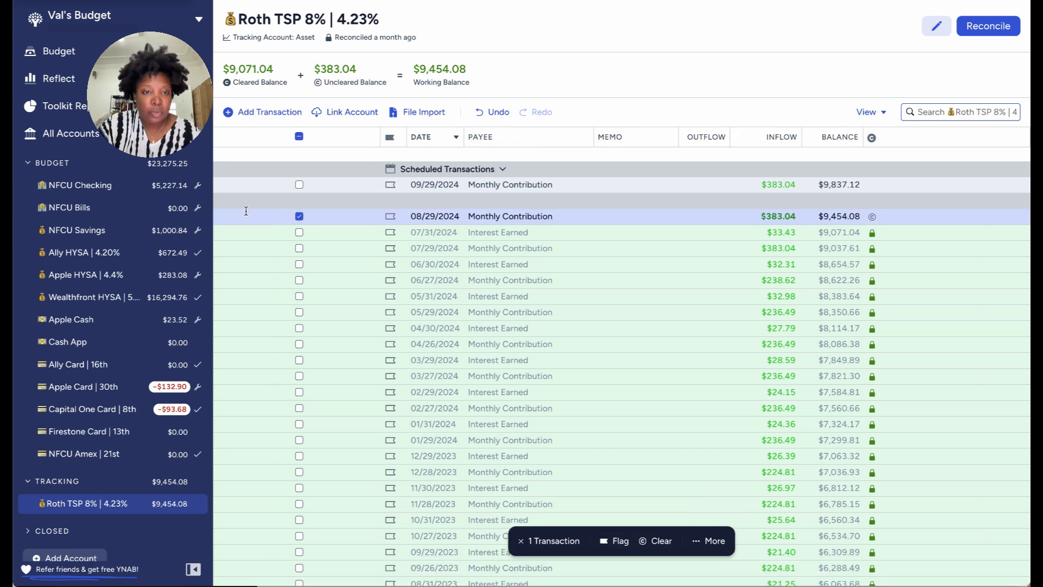
pyautogui.click(299, 216)
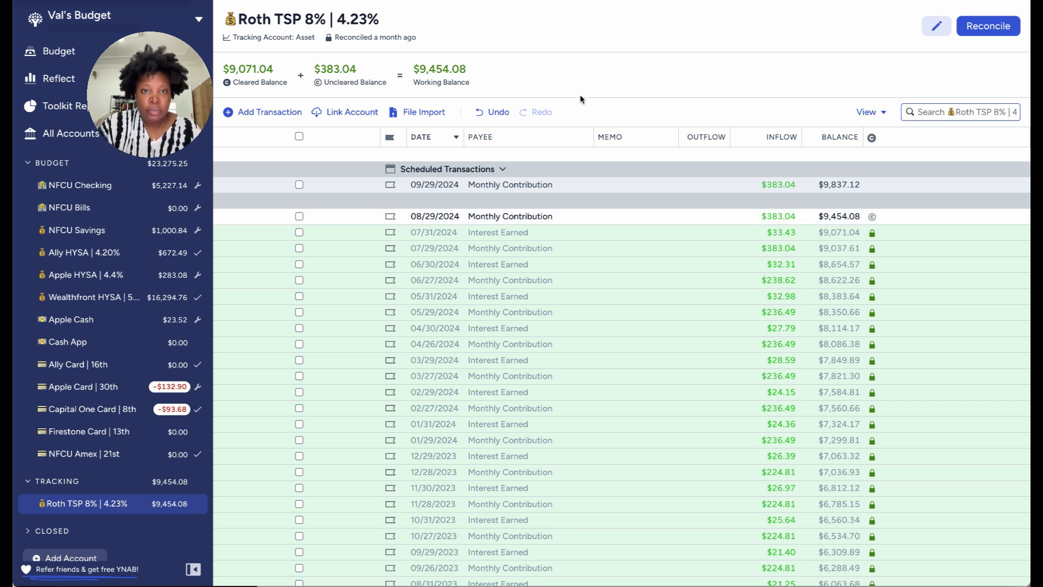
pyautogui.click(872, 217)
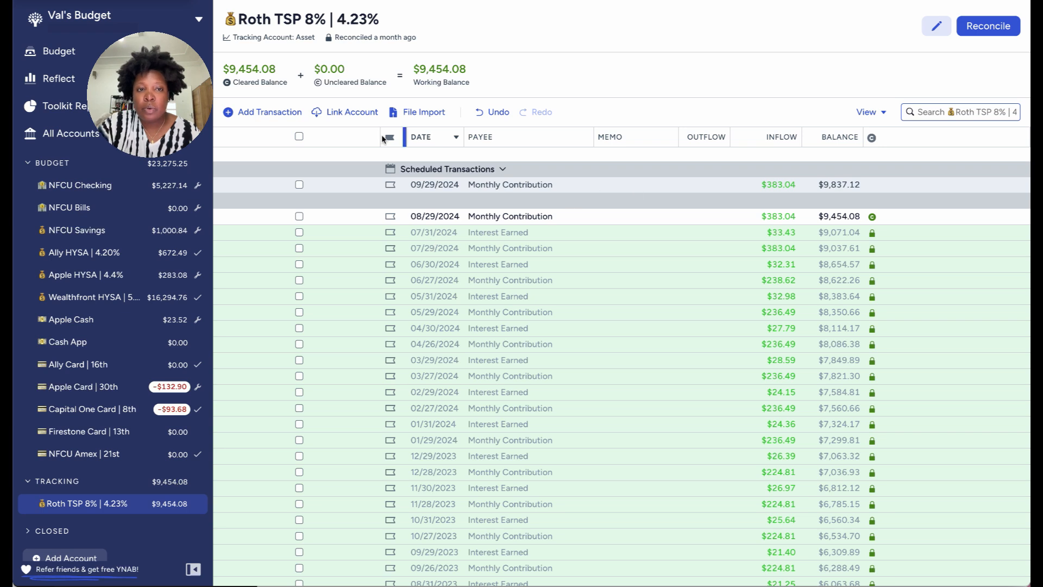
# - Add an 08/31/2024 Interest Earned transaction with a $53.19 inflow to the Roth TSP tracking account
pyautogui.click(285, 115)
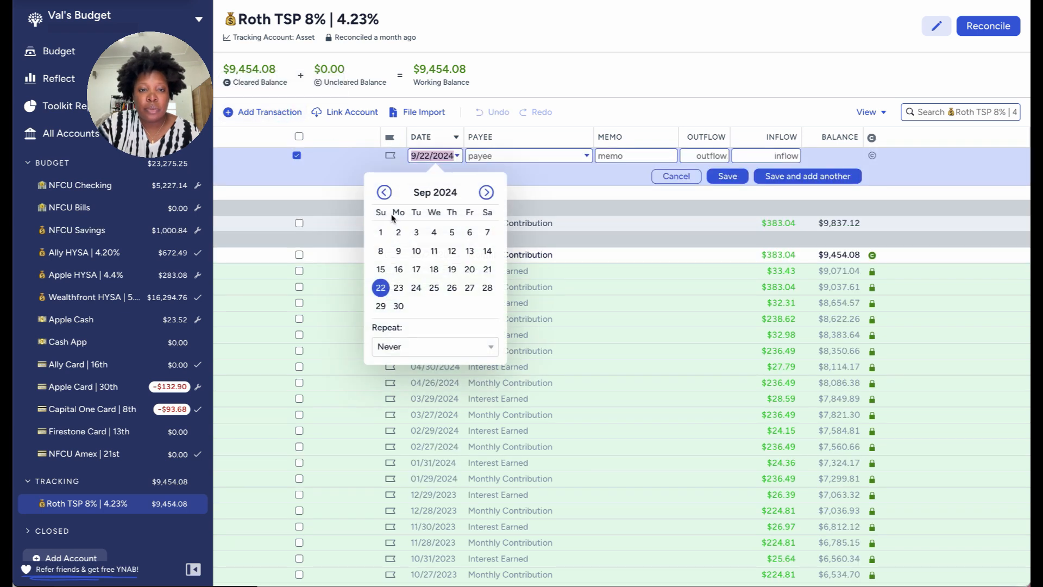
pyautogui.click(384, 192)
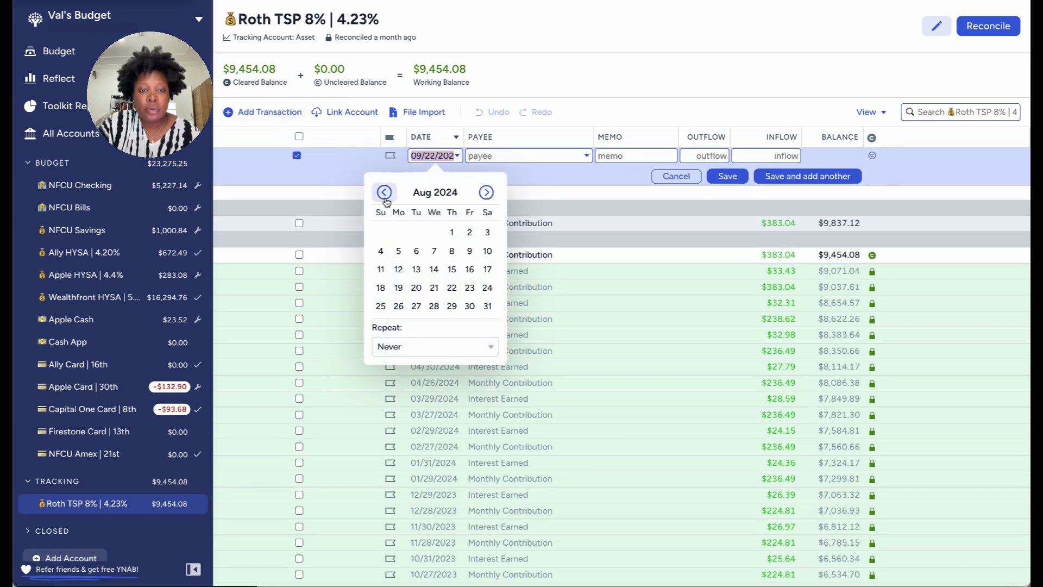
pyautogui.click(487, 306)
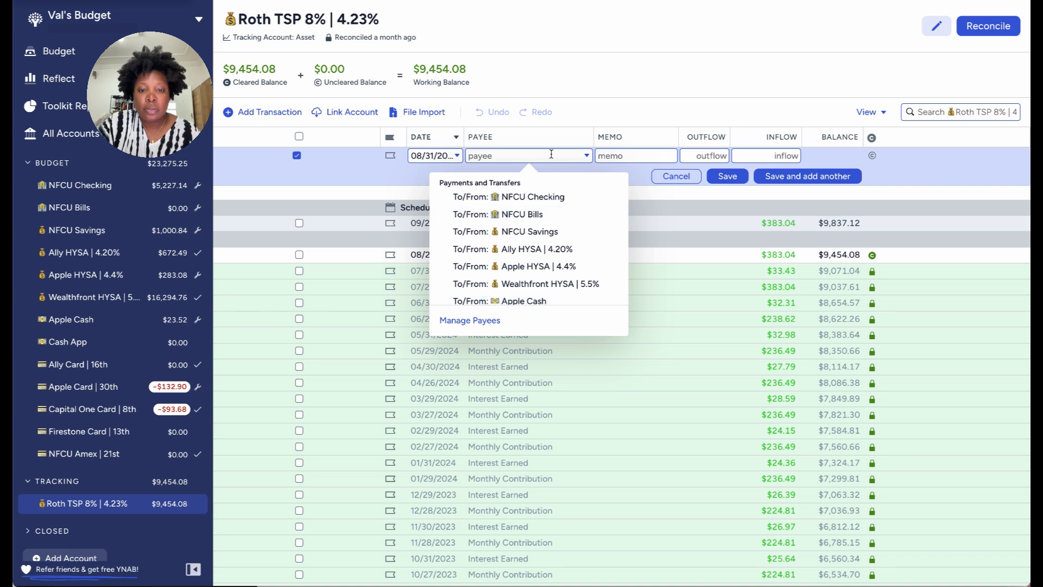
pyautogui.write('int')
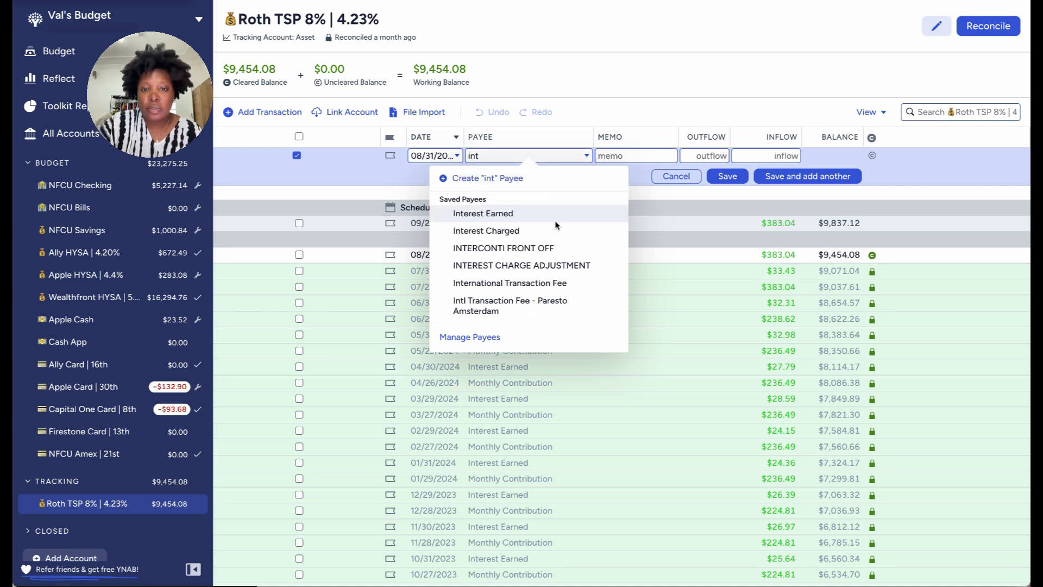
pyautogui.click(537, 215)
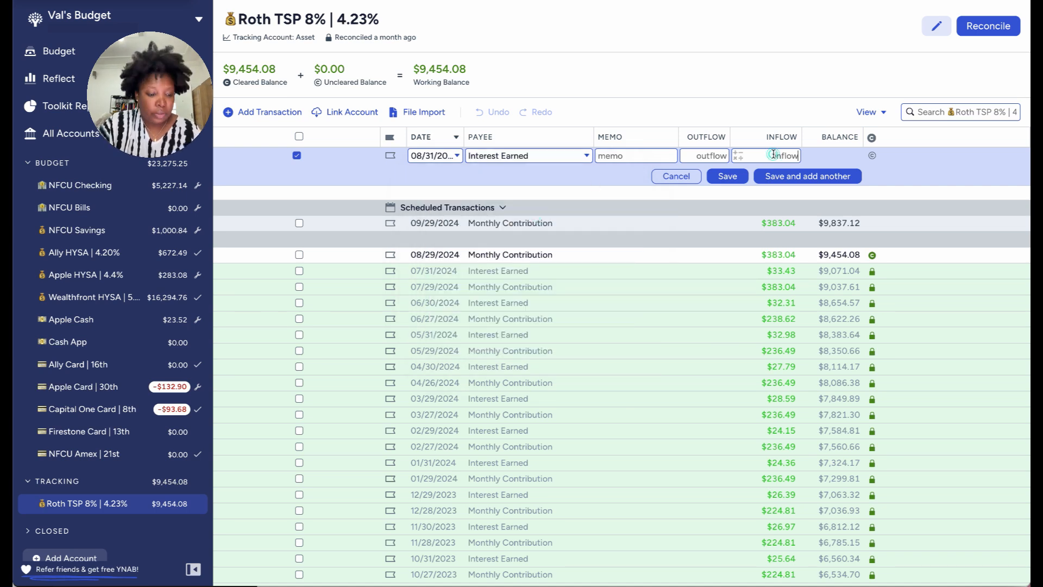
pyautogui.write('53')
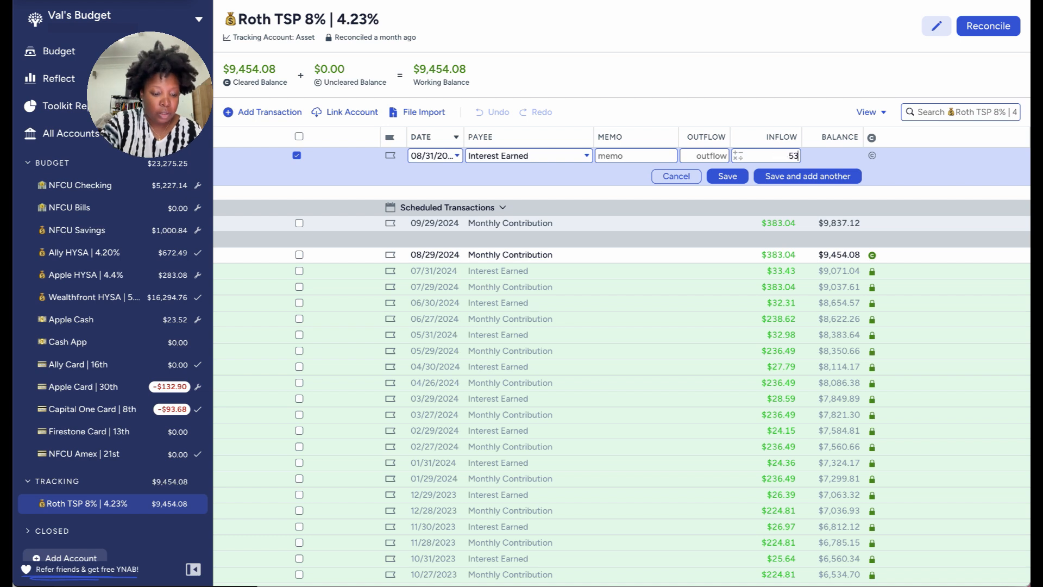
pyautogui.write('.19')
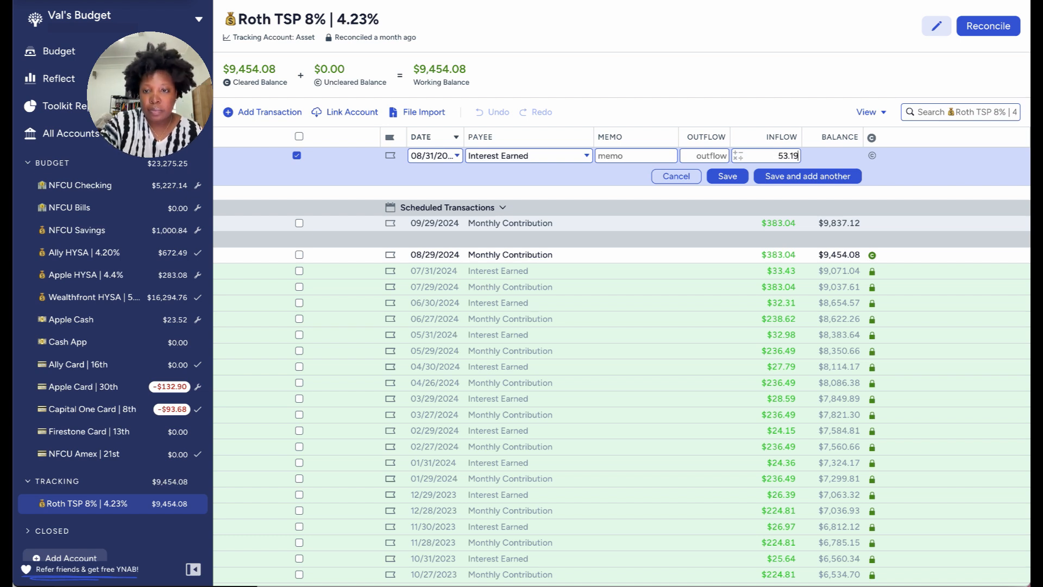
pyautogui.click(727, 176)
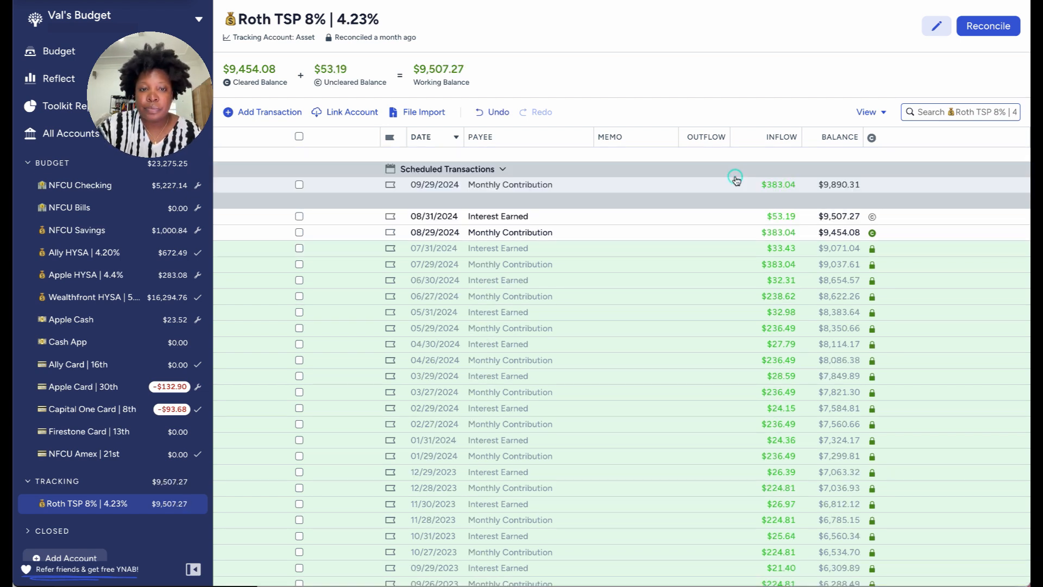
# - Mark the 08/31 interest transaction as cleared and reconcile the Roth TSP account at the $9,507.27 balance
pyautogui.click(872, 217)
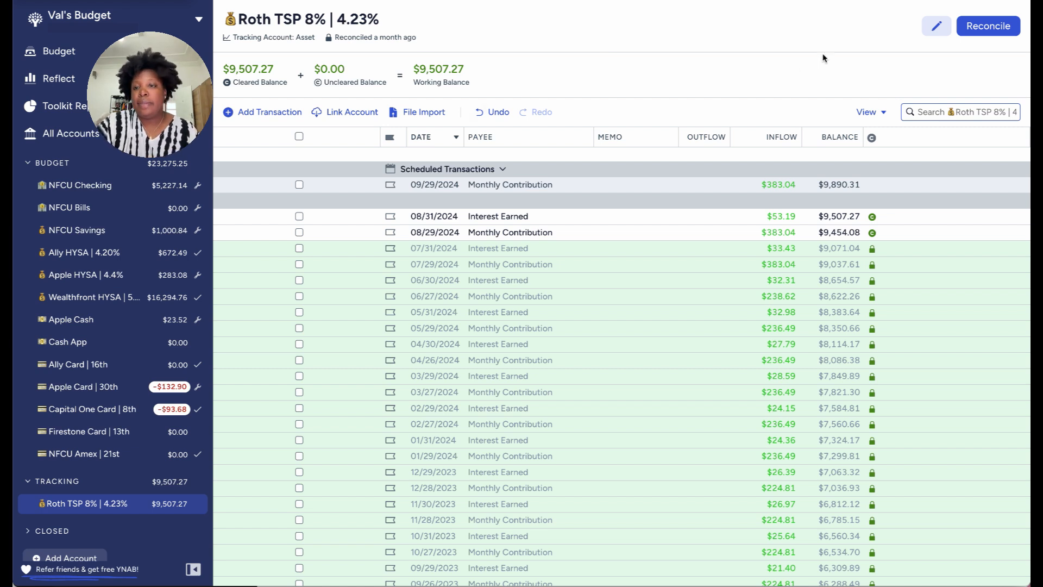
pyautogui.click(1003, 31)
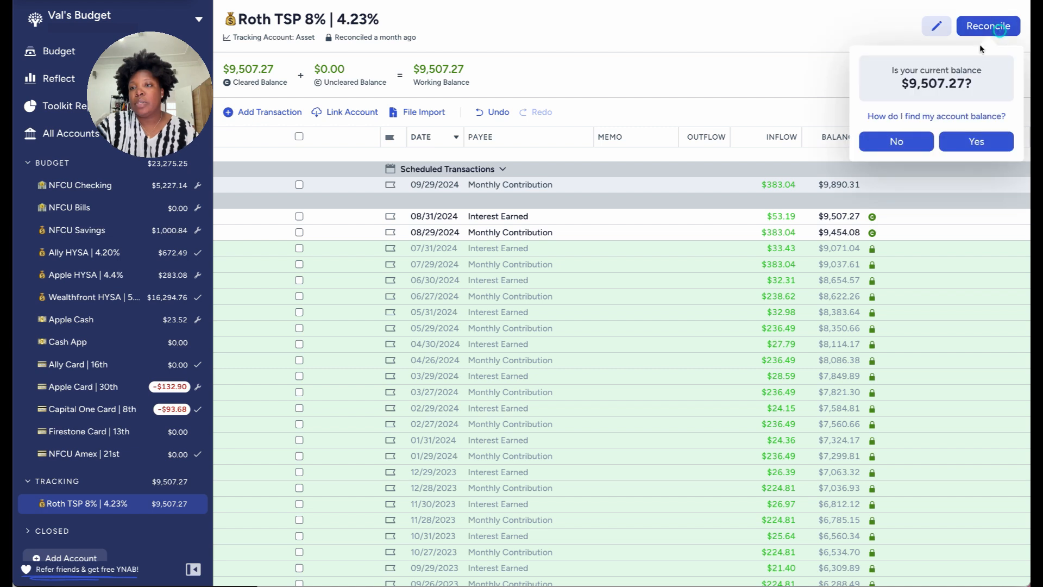
pyautogui.click(972, 146)
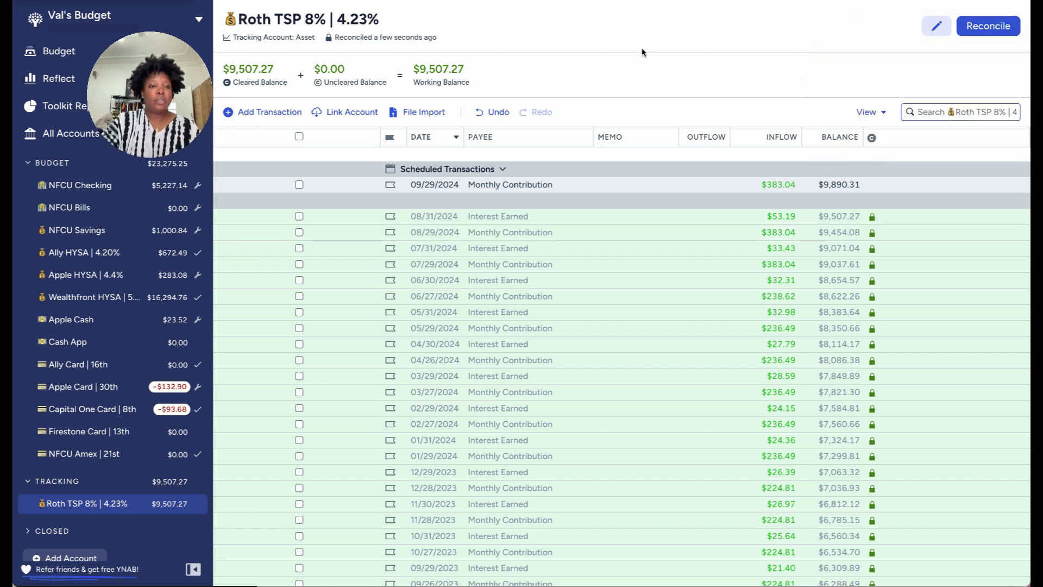
# - In the NFCU Checking account, expand the scheduled transactions and start a new transaction dated 09/27/2024
pyautogui.click(80, 136)
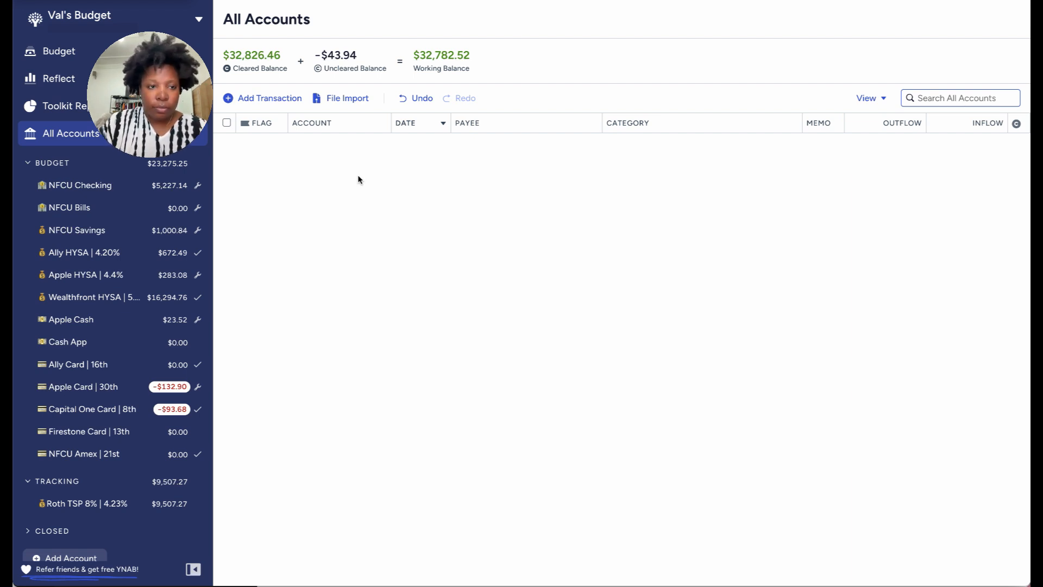
pyautogui.click(101, 185)
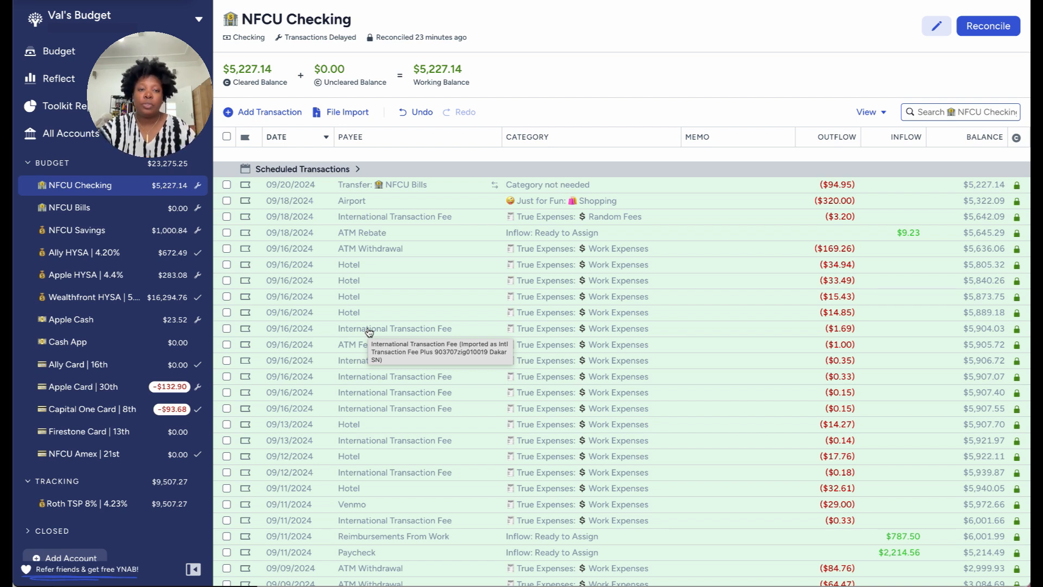
pyautogui.click(354, 170)
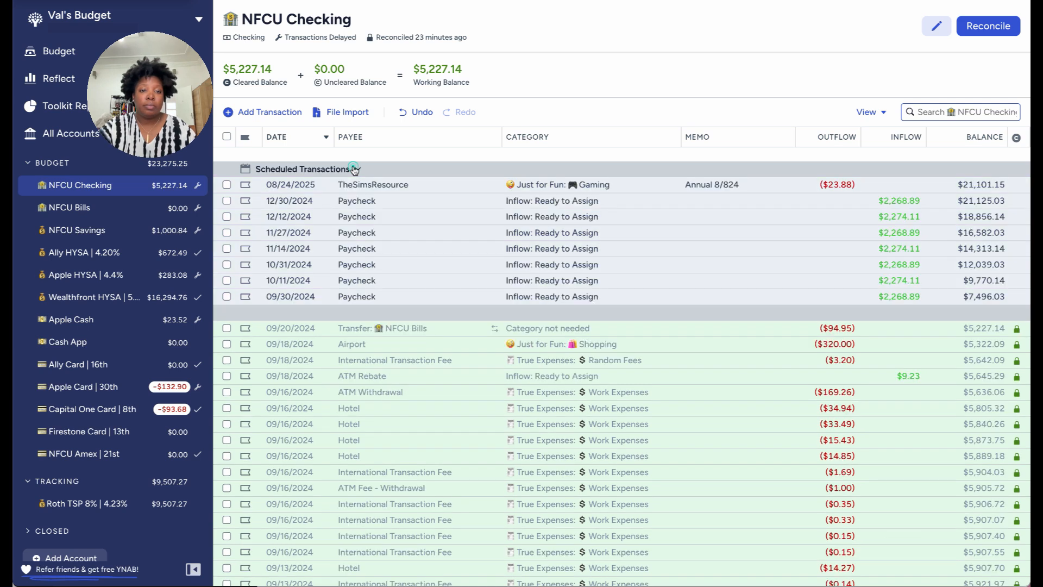
pyautogui.click(286, 112)
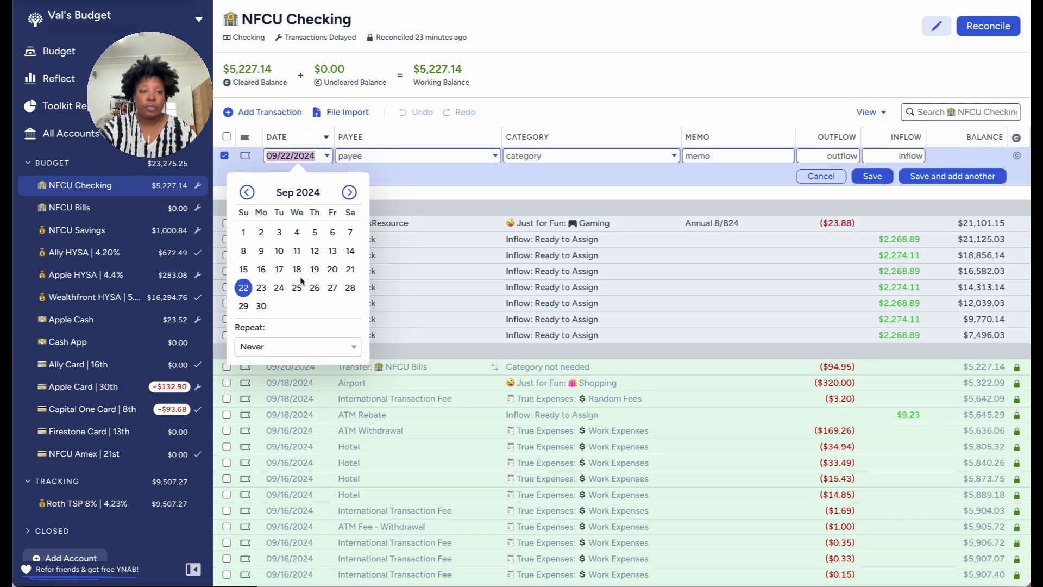
pyautogui.click(334, 289)
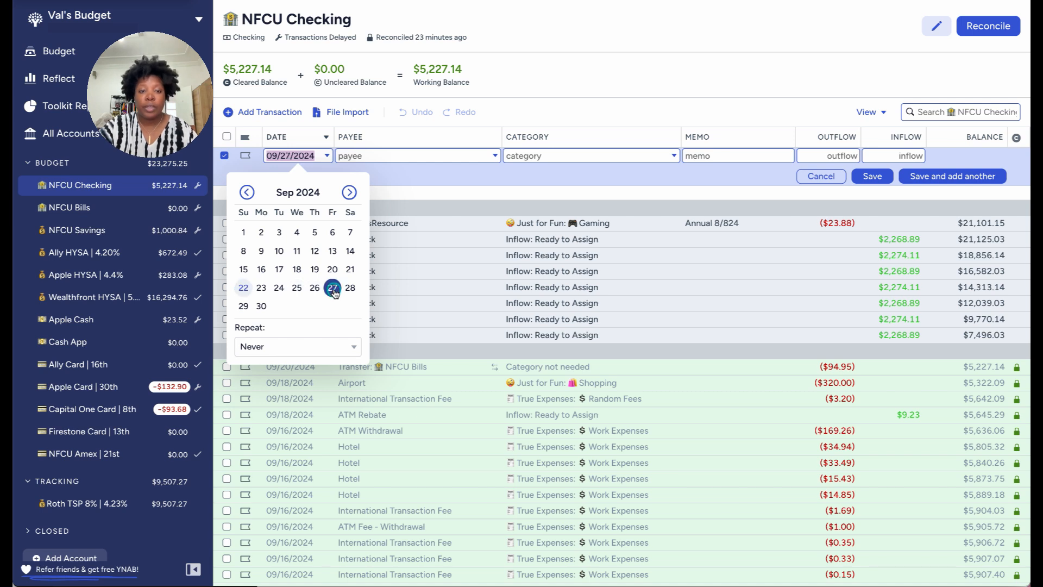
# - Set the new transaction's payee to Pay.gov with the Random Fees category, enter a $74.69 outflow and save it
pyautogui.click(469, 156)
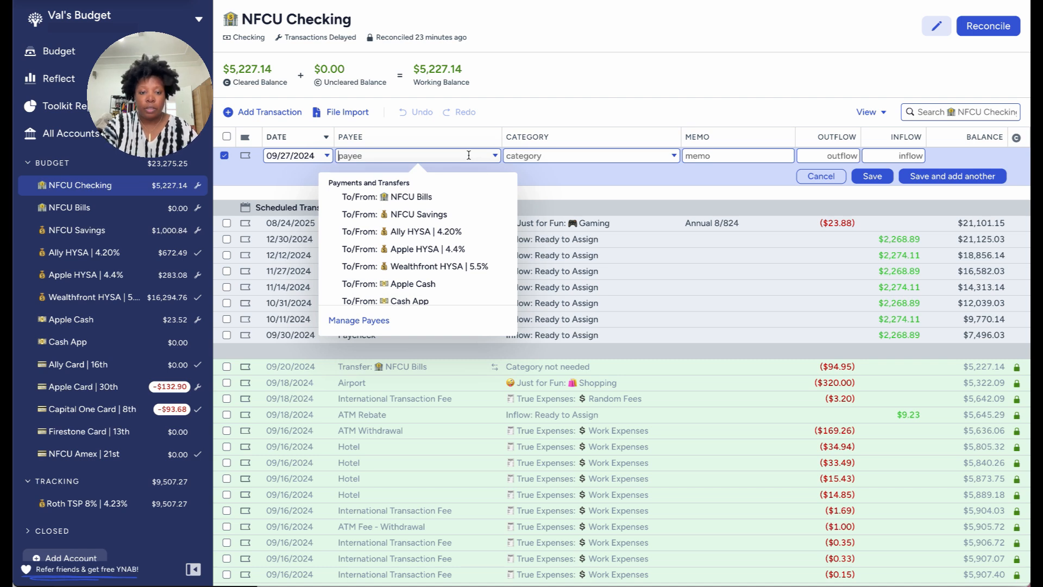
pyautogui.write('exp')
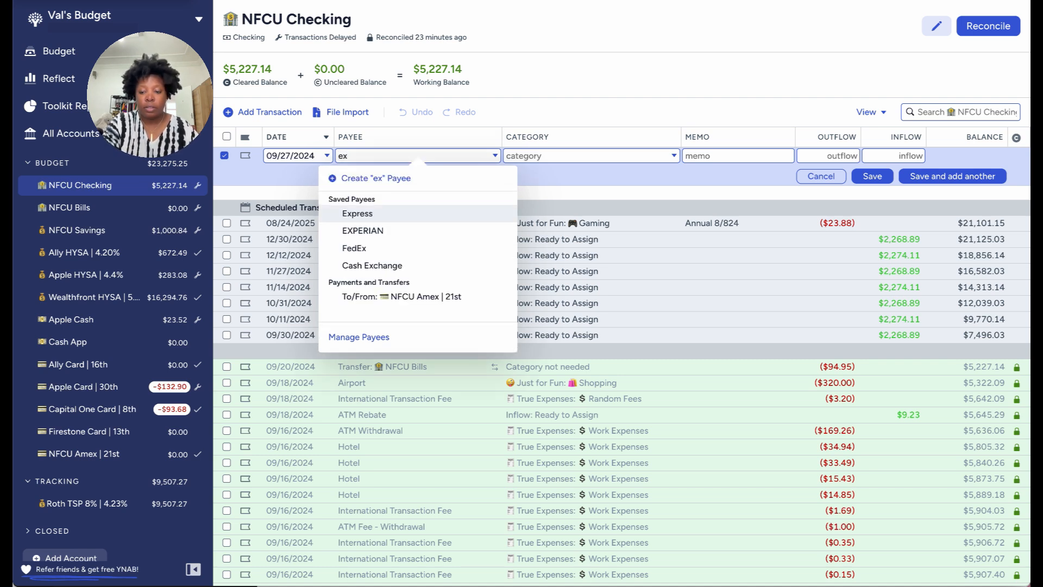
pyautogui.press('BackSpace')
pyautogui.press('BackSpace')
pyautogui.press('BackSpace')
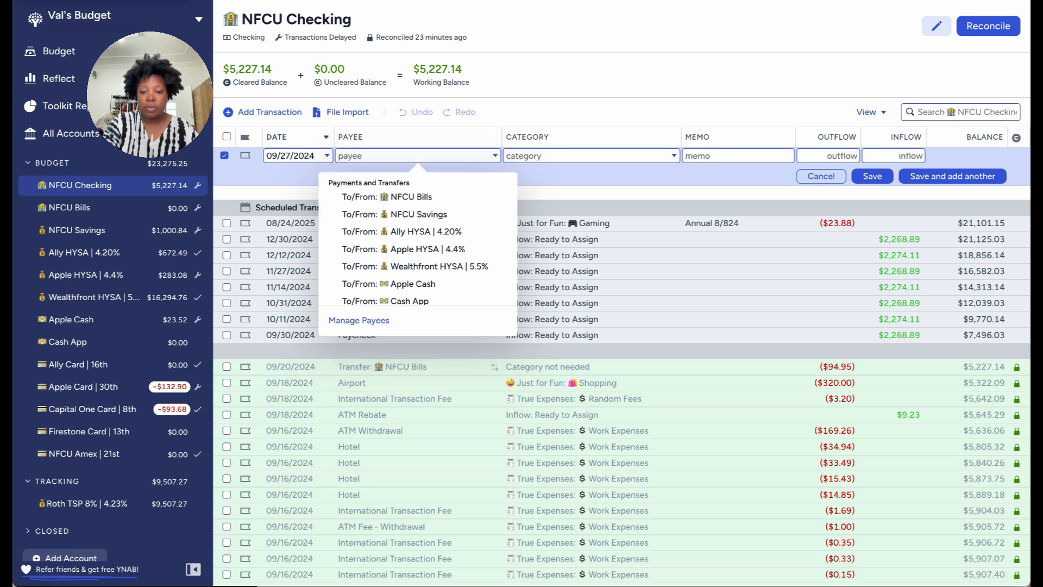
pyautogui.write('pa')
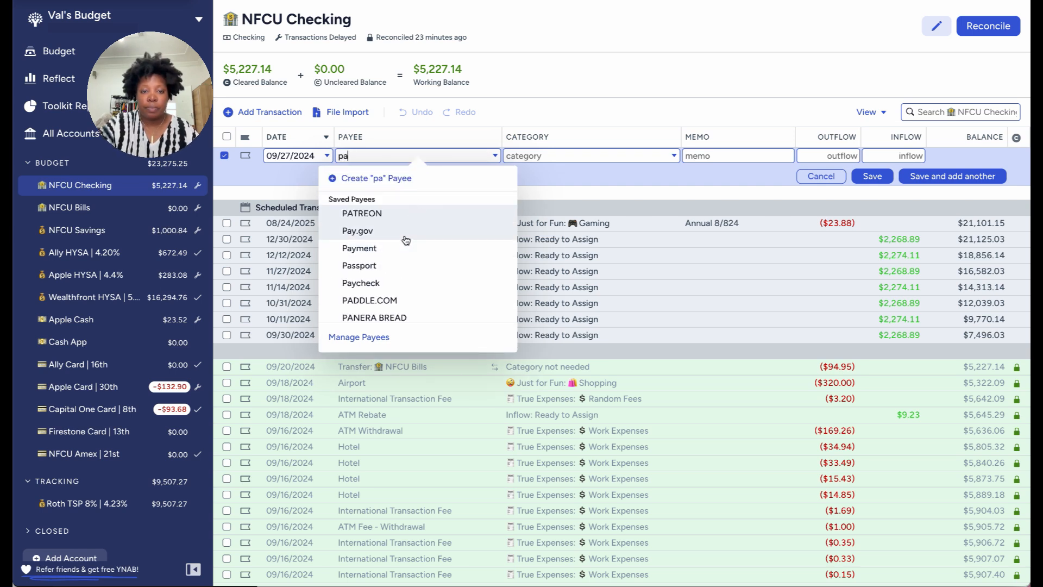
pyautogui.click(406, 240)
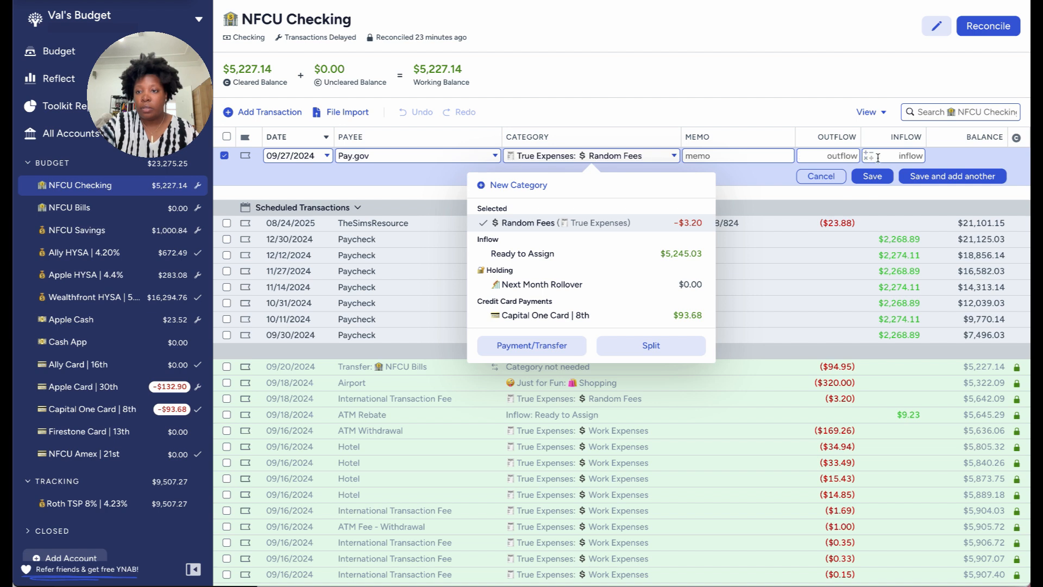
pyautogui.click(842, 157)
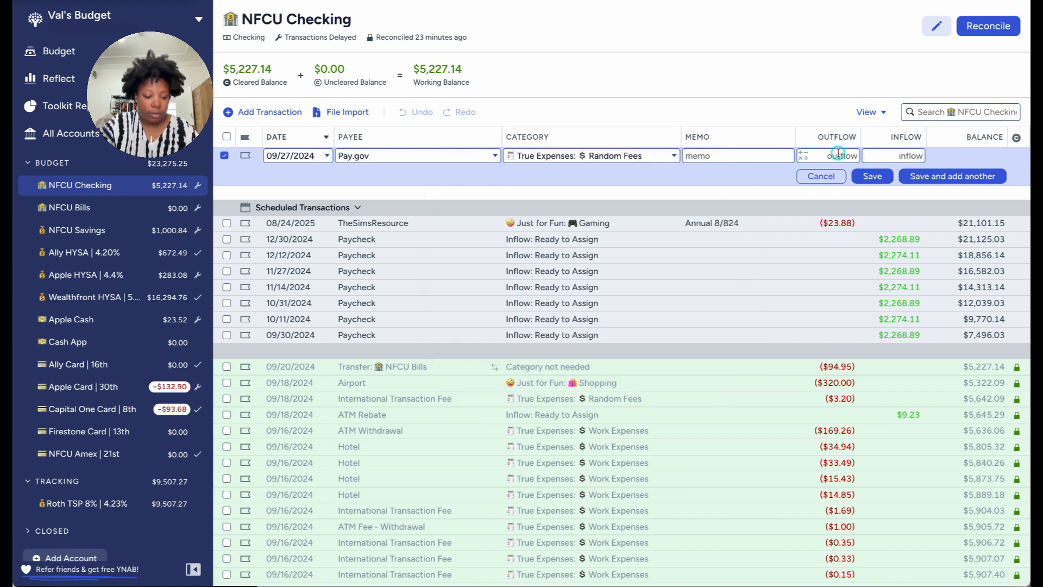
pyautogui.write('74')
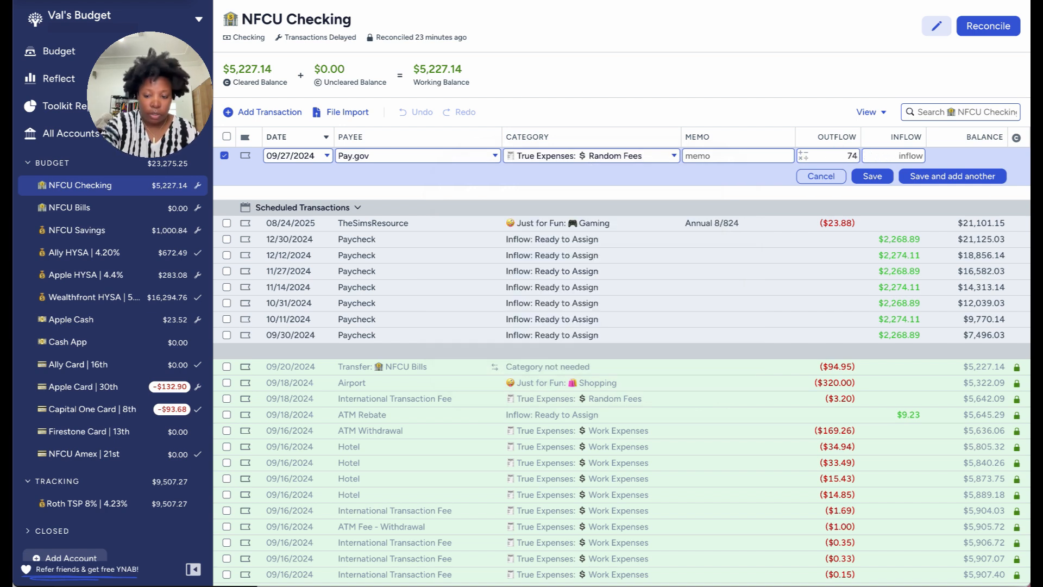
pyautogui.write('.69')
pyautogui.click(871, 177)
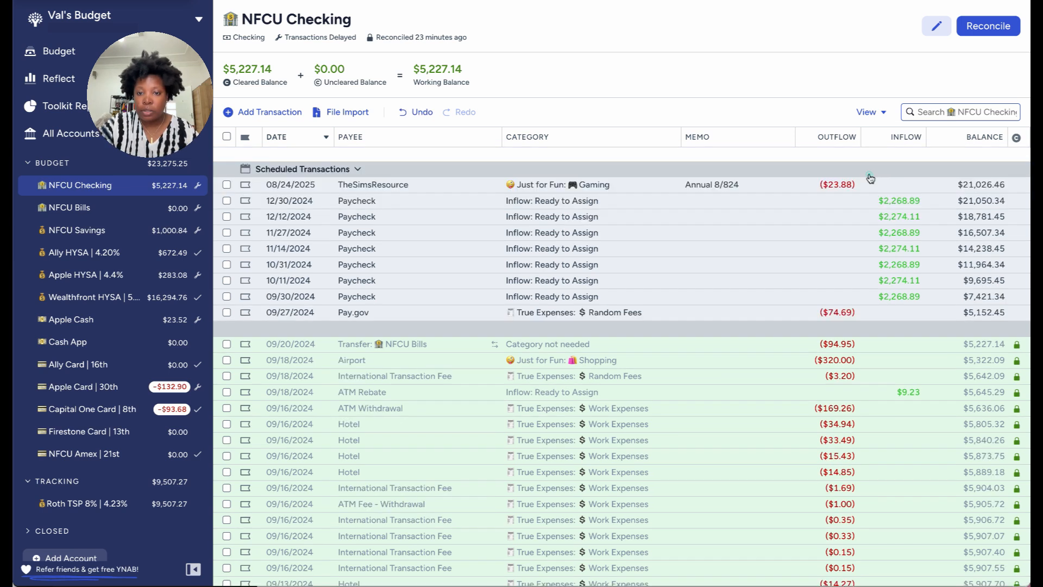
# - Search NFCU Checking for "pay.gov" in any field to review past transactions, and clear the search
pyautogui.click(938, 113)
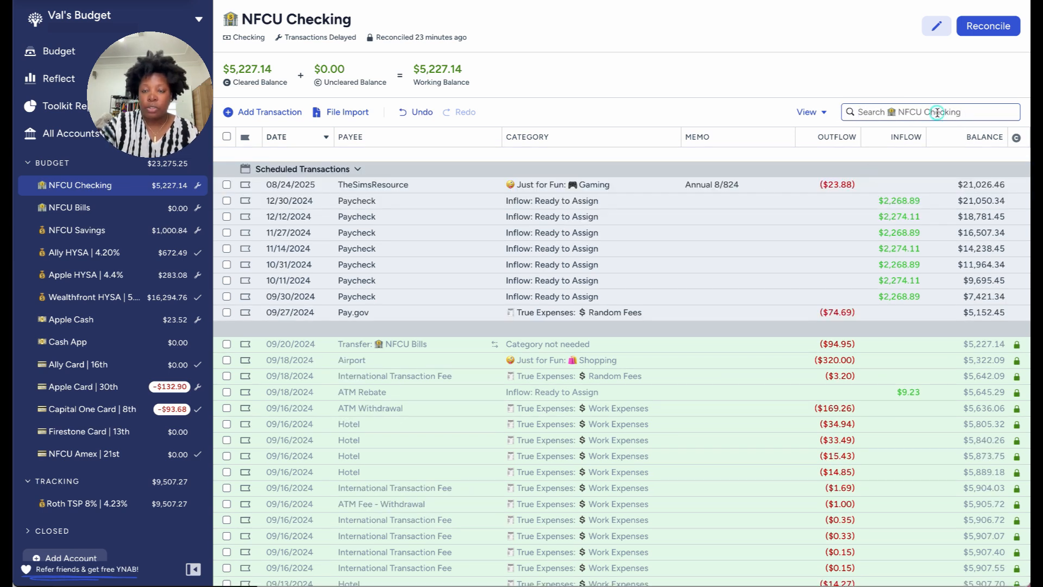
pyautogui.write('pay')
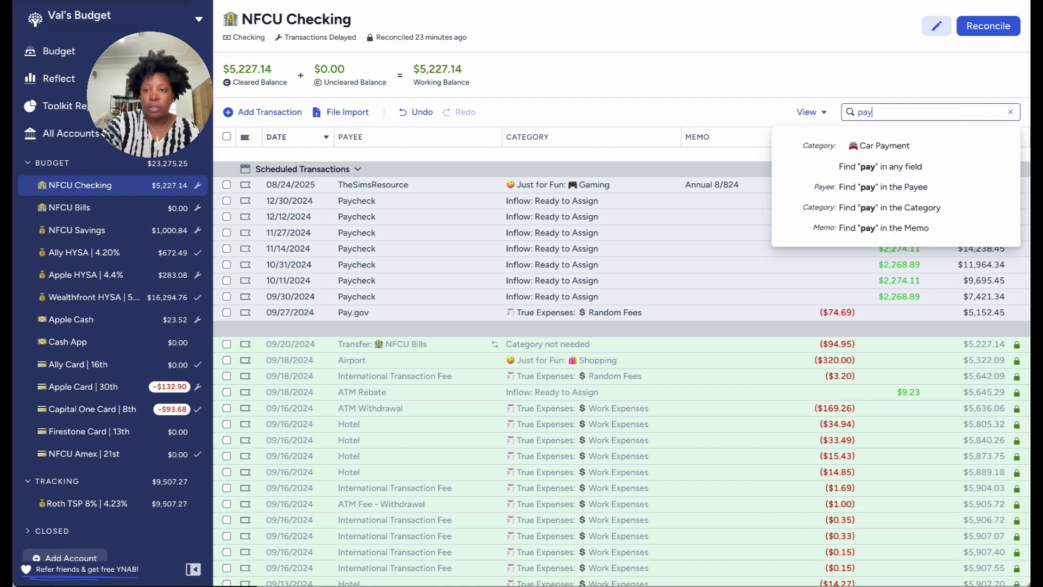
pyautogui.write('.gov')
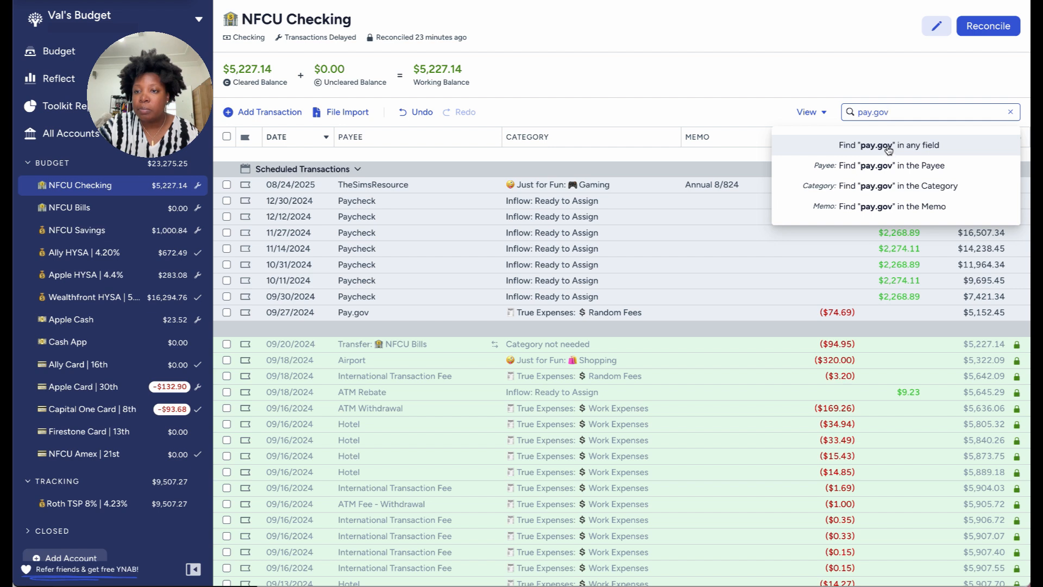
pyautogui.click(888, 145)
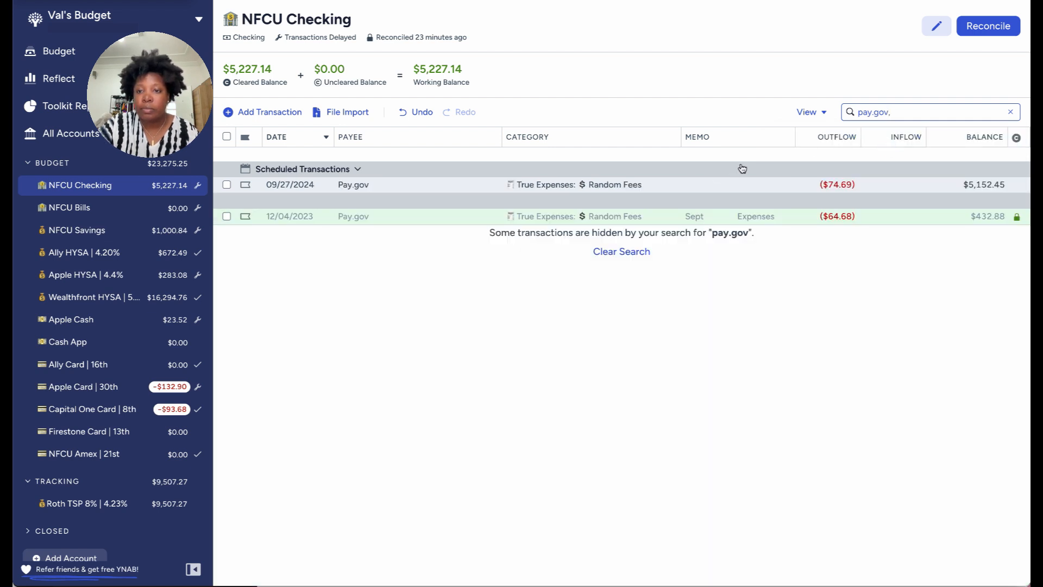
pyautogui.click(1012, 113)
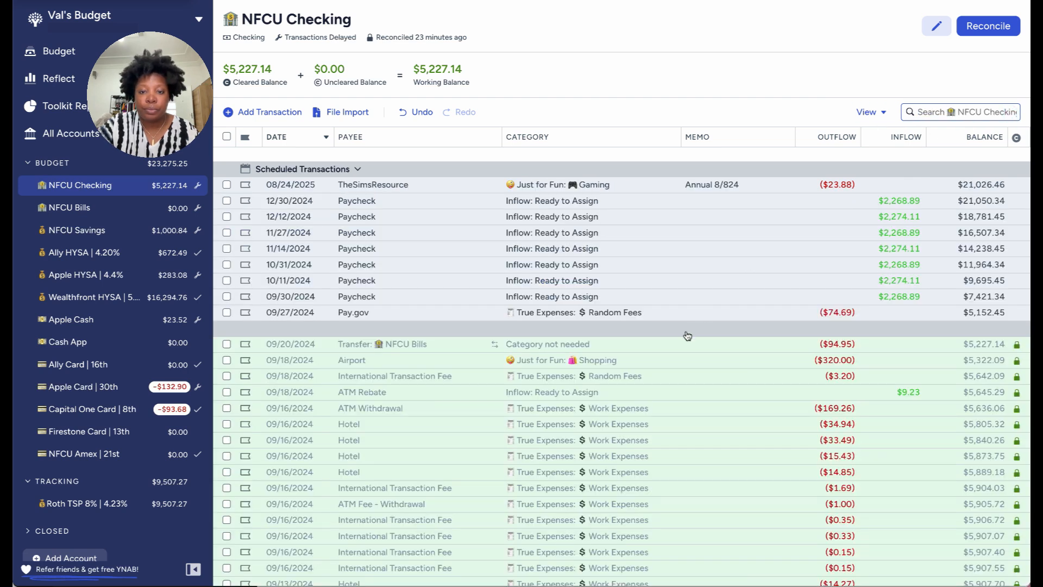
# - Add the memo "Mar Fees" to the scheduled 09/27 Pay.gov transaction, save it and deselect it
pyautogui.click(707, 314)
pyautogui.click(708, 314)
pyautogui.write('Mar')
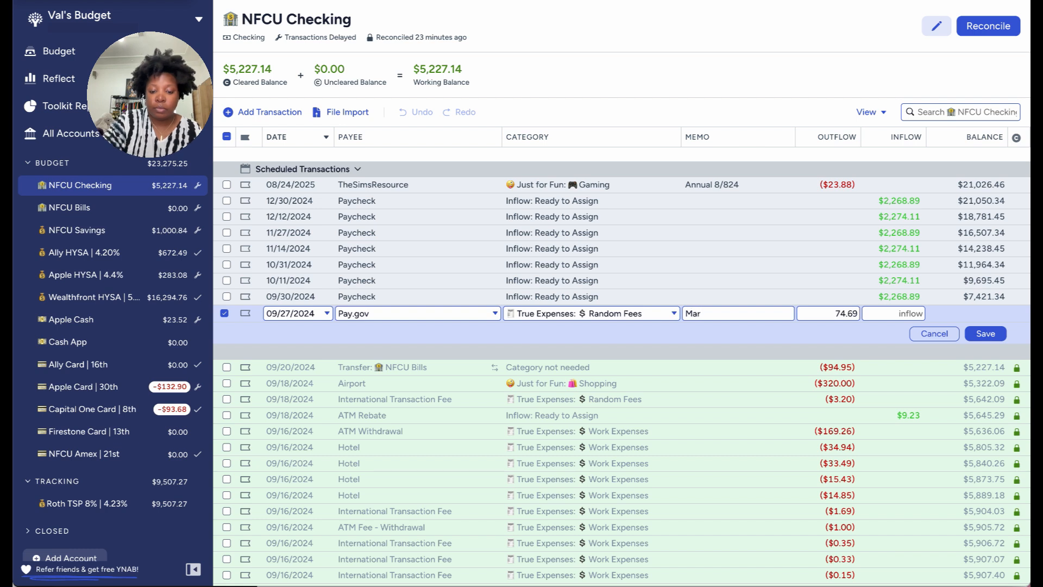
pyautogui.write(' Fees')
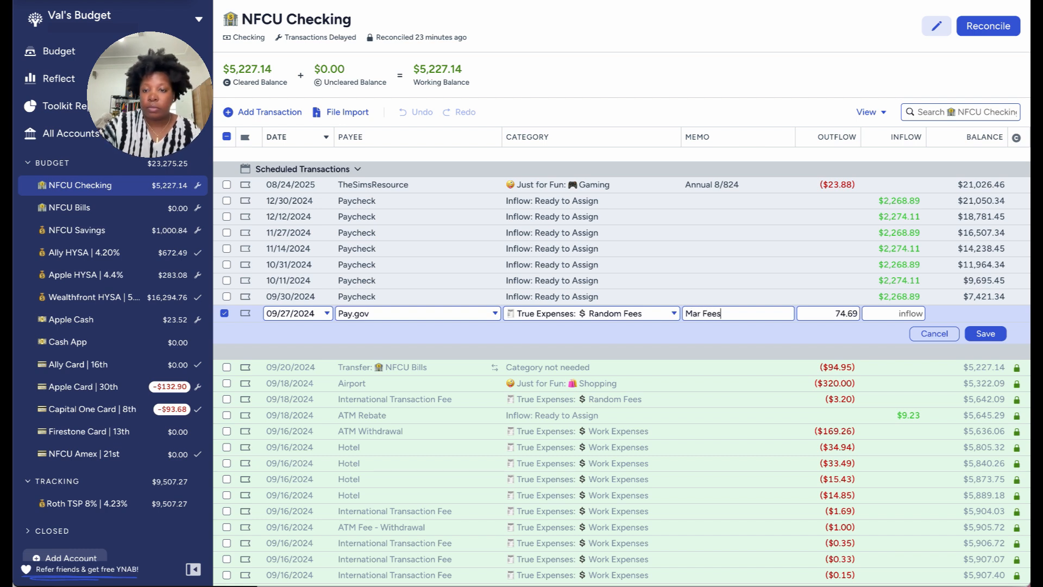
pyautogui.click(986, 333)
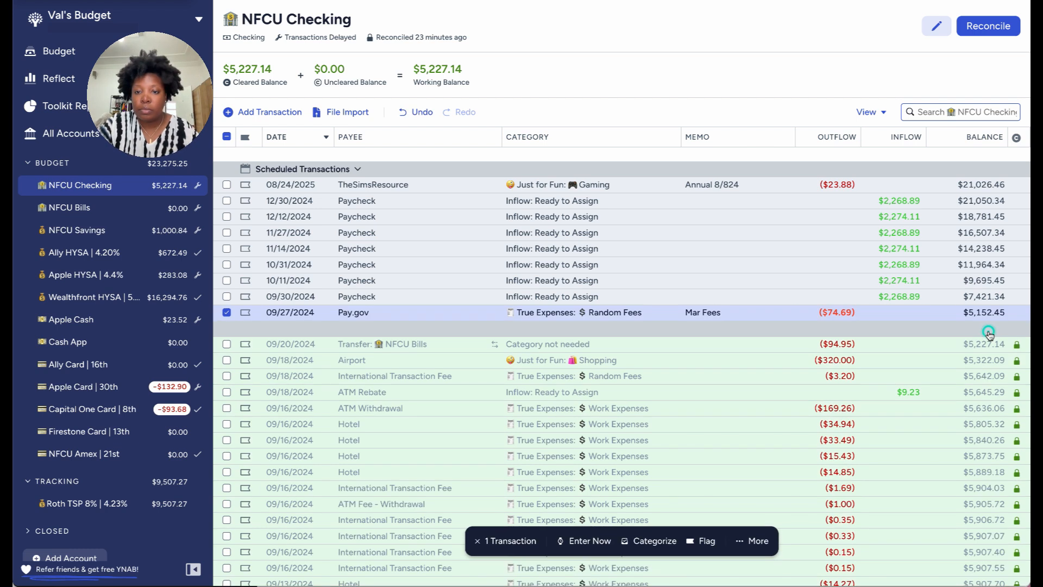
pyautogui.click(227, 312)
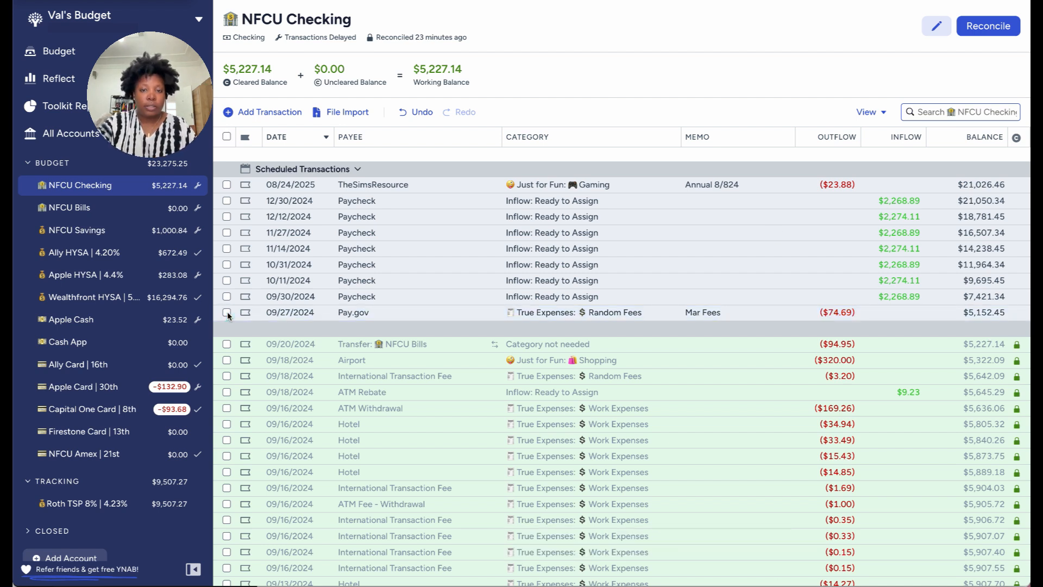
# - Open All Accounts and check the uncleared balance across the accounts
pyautogui.click(85, 133)
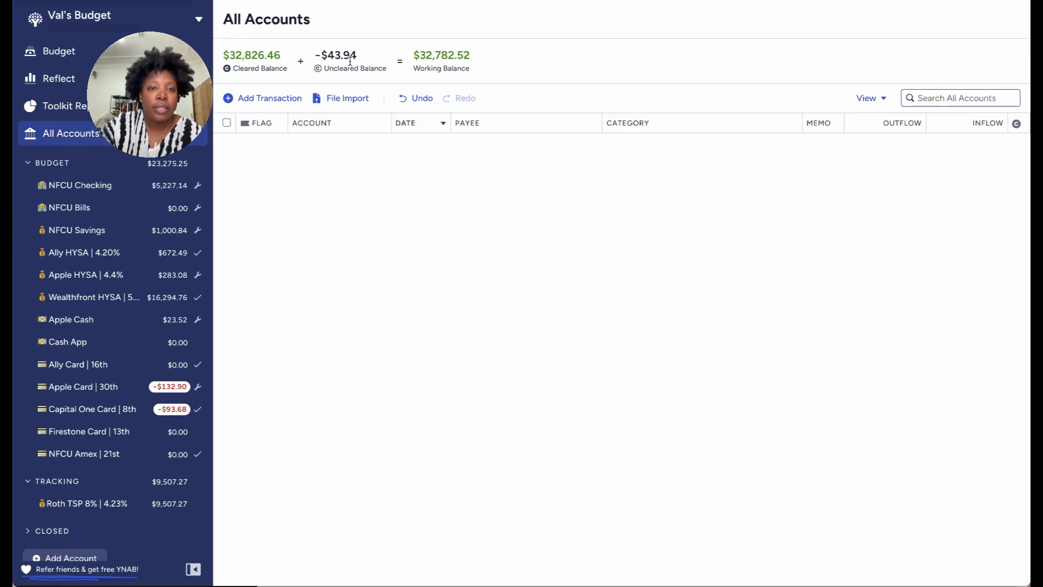
pyautogui.moveTo(345, 56)
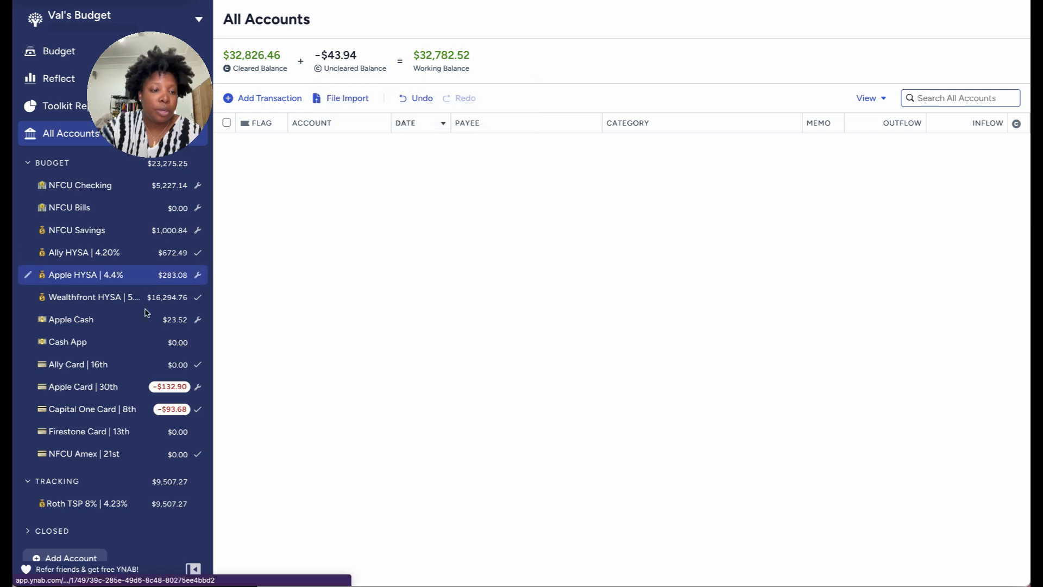
# - Check the Capital One Card | 8th account for its uncleared transaction and return to the All Accounts balances
pyautogui.click(115, 411)
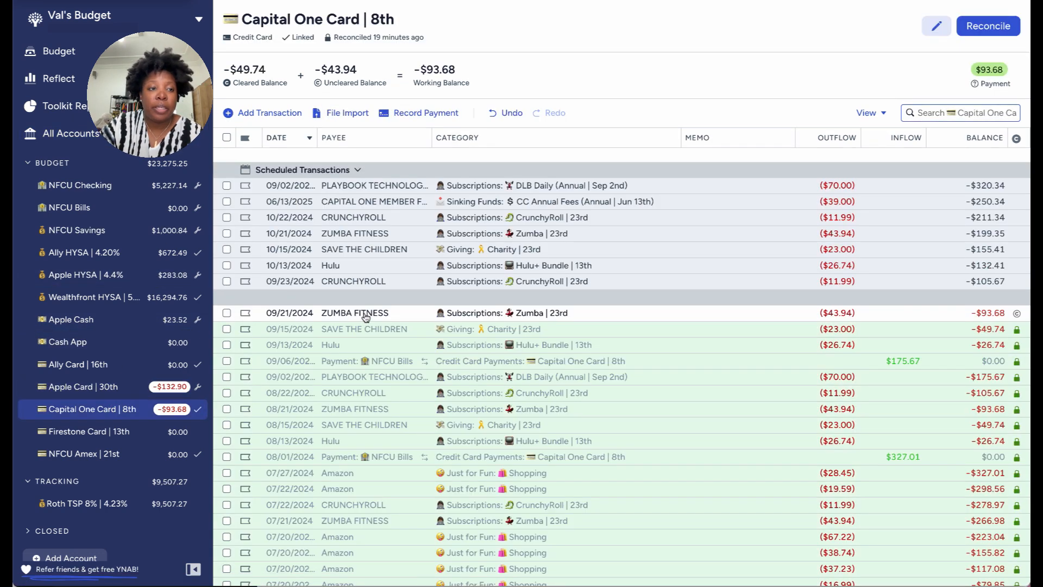
pyautogui.click(59, 133)
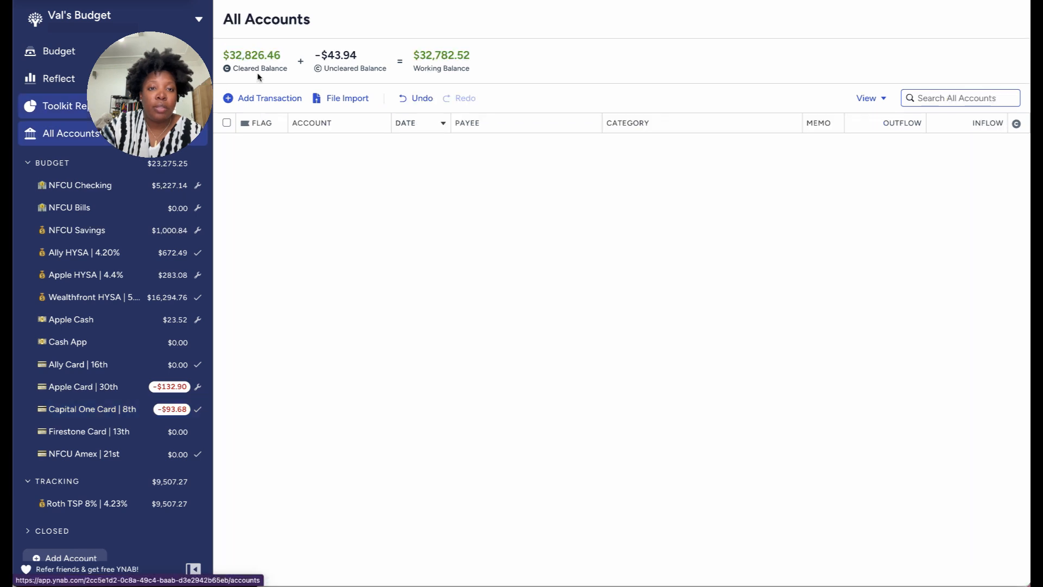
pyautogui.moveTo(334, 56)
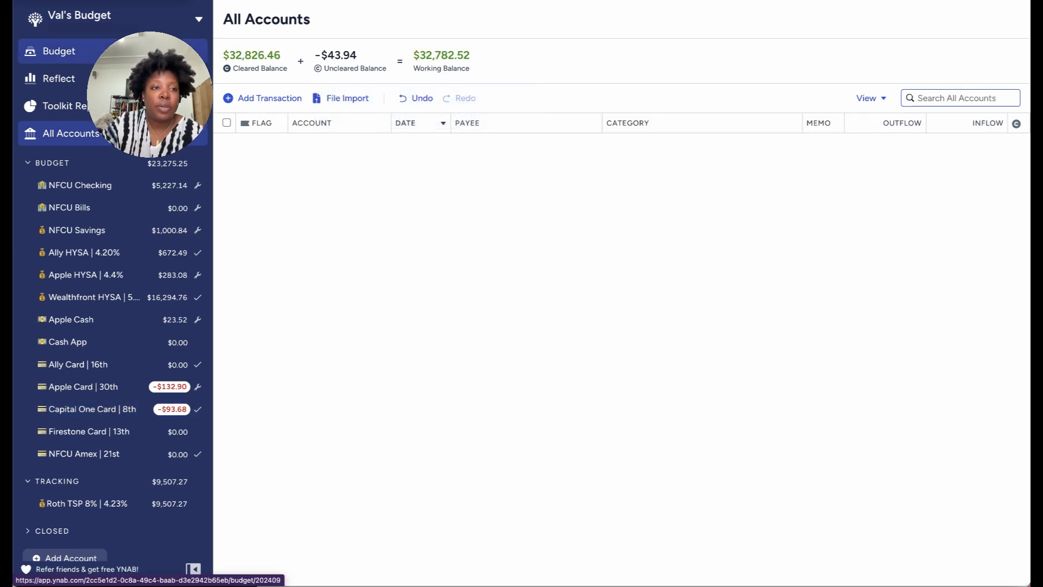
# - Open the budget, compare the Ready to Assign amounts for September and October 2024, and return to September
pyautogui.click(158, 51)
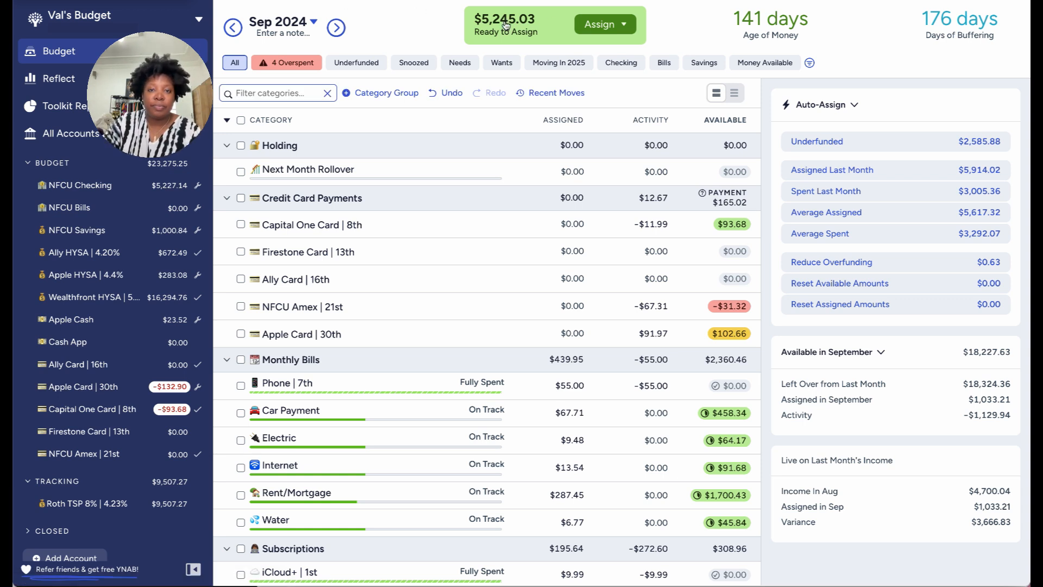
pyautogui.click(336, 28)
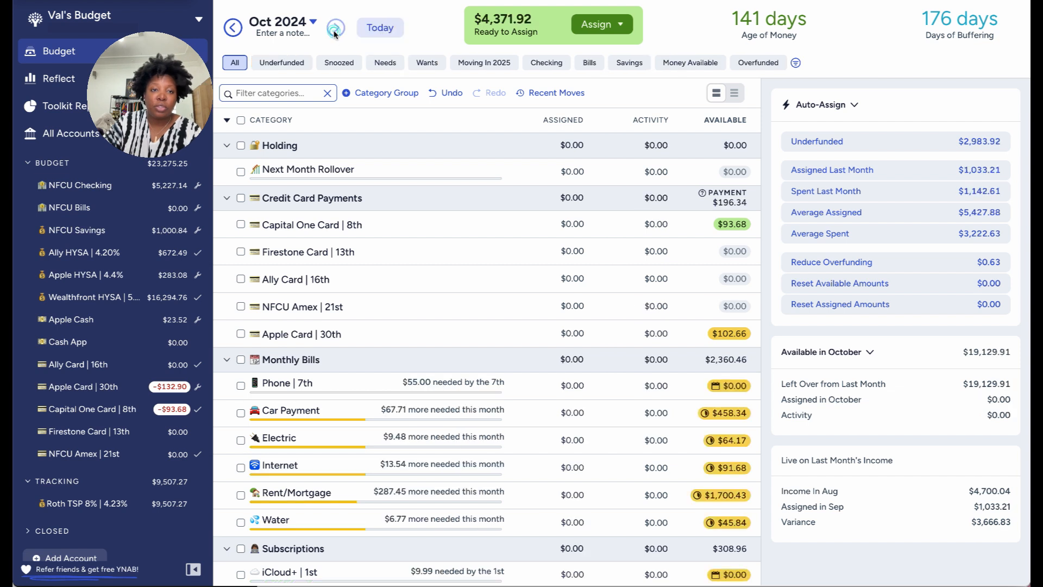
pyautogui.click(580, 521)
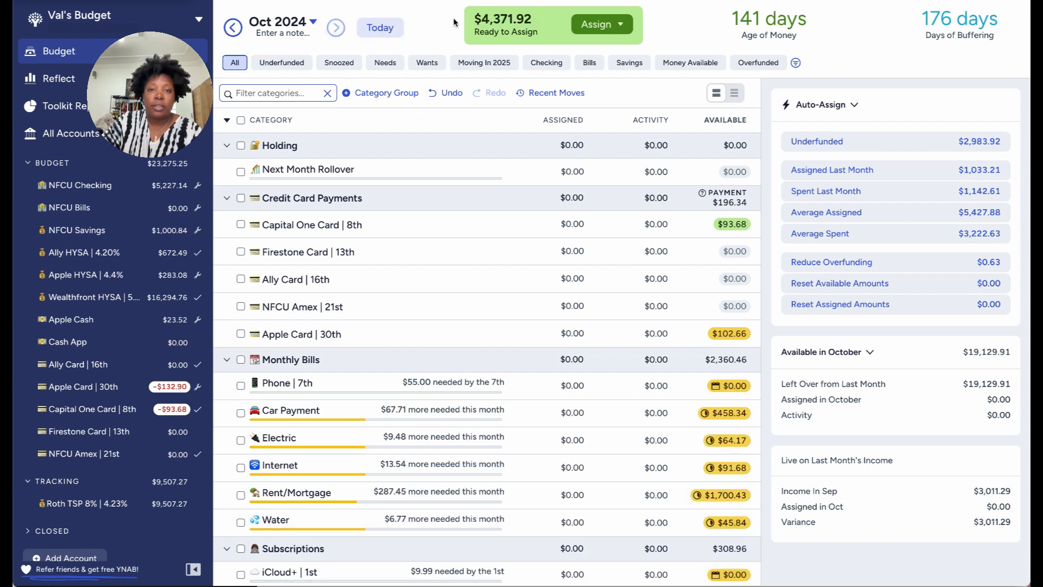
pyautogui.click(233, 27)
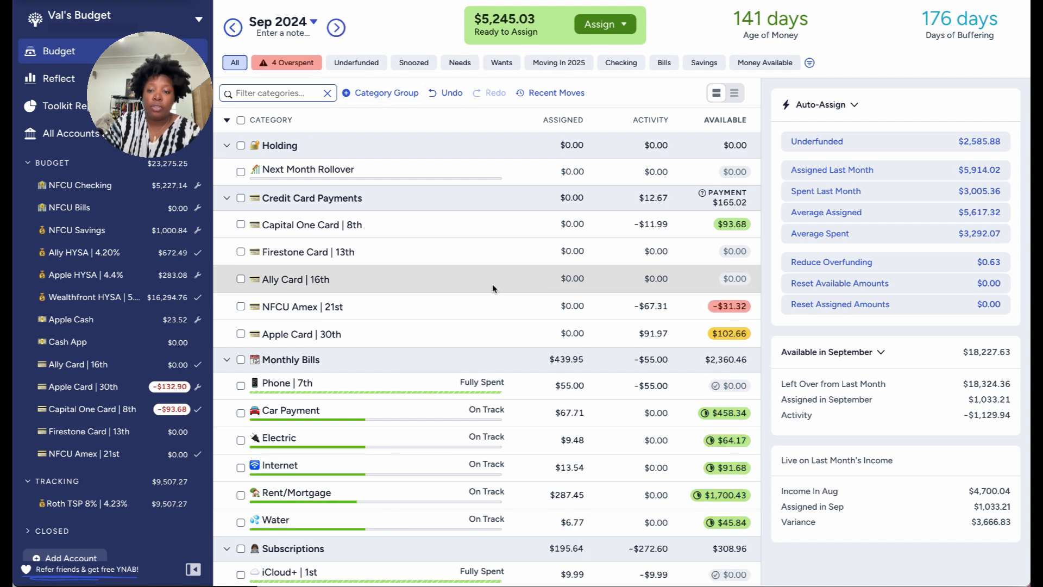
# - Filter the September budget to overspent categories, select Shopping, Work Expenses and Random Fees to review their totals, and show all categories again
pyautogui.scroll(-6, 493, 287)
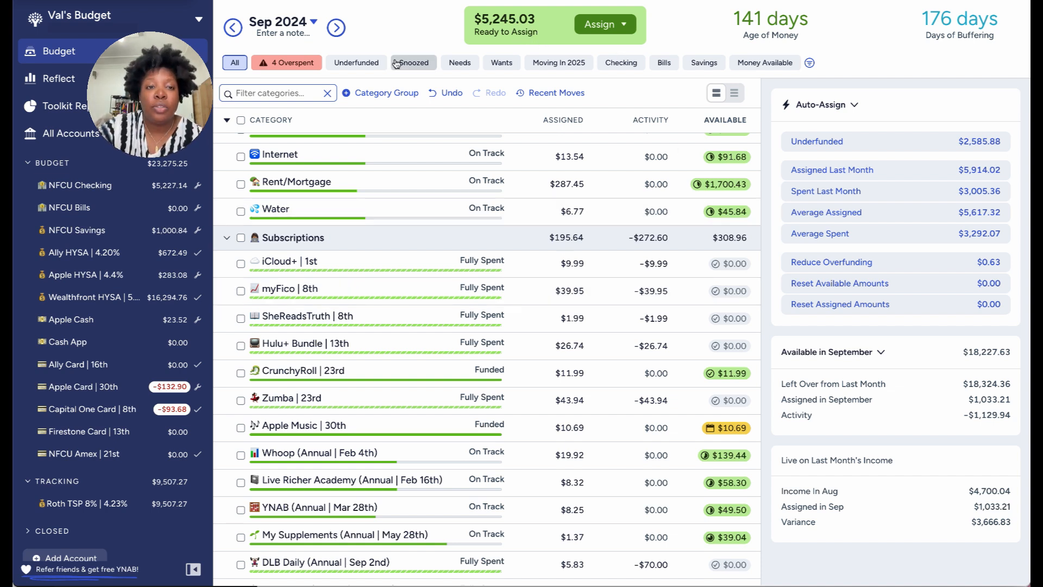
pyautogui.scroll(3, 421, 150)
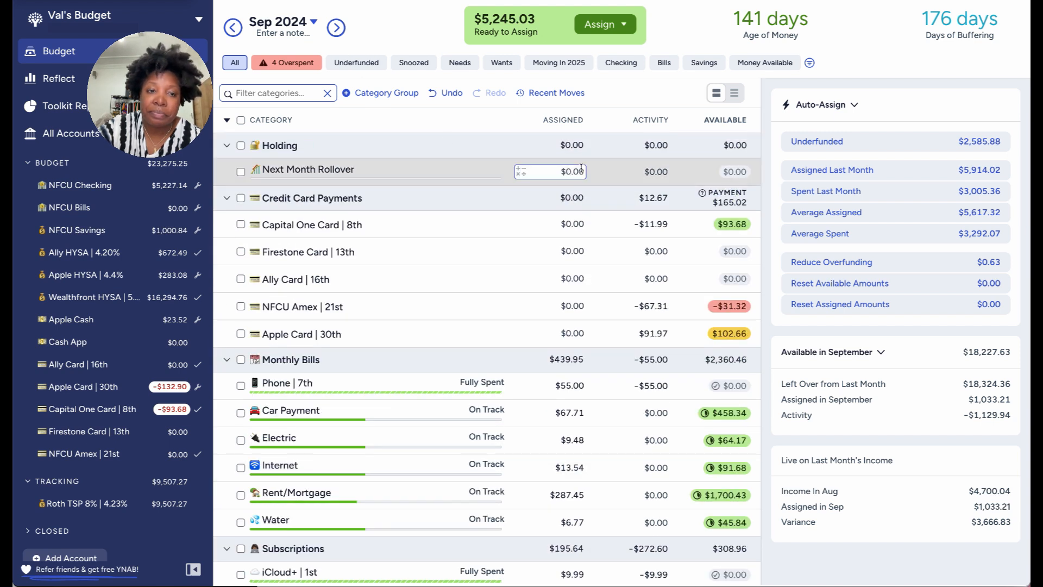
pyautogui.scroll(-1, 470, 176)
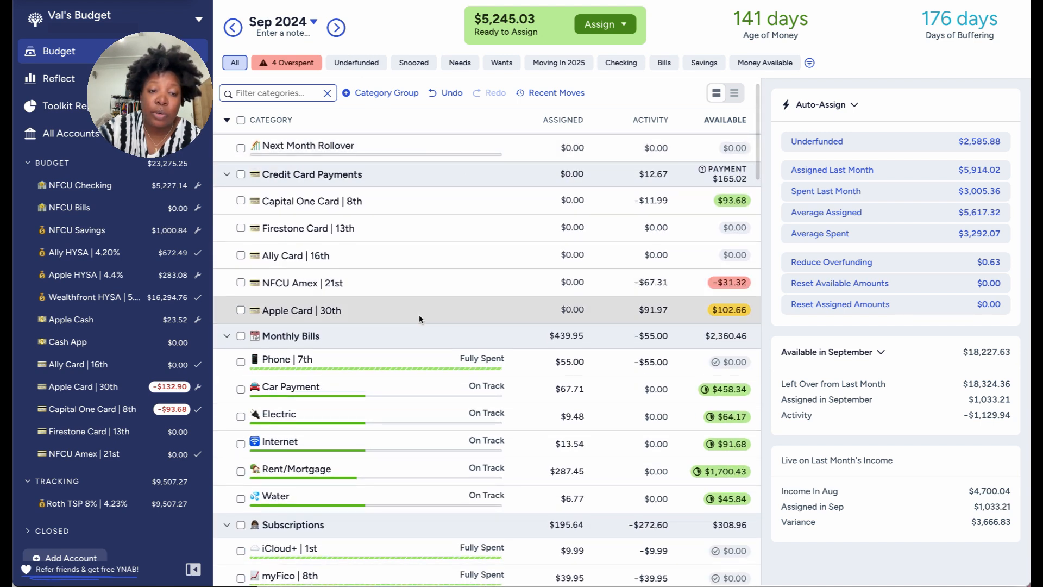
pyautogui.scroll(-3, 483, 212)
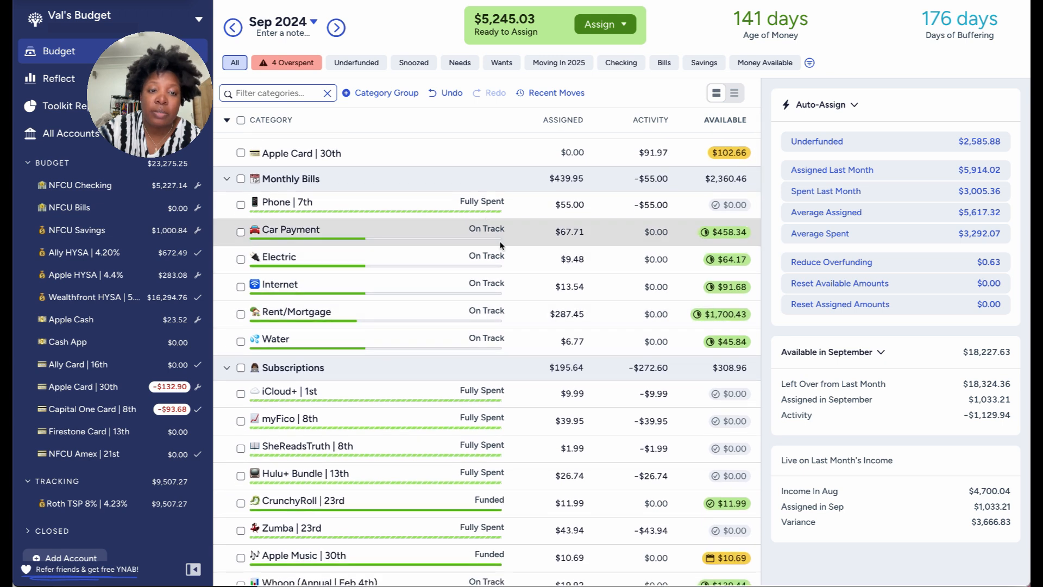
pyautogui.scroll(3, 391, 163)
pyautogui.click(302, 63)
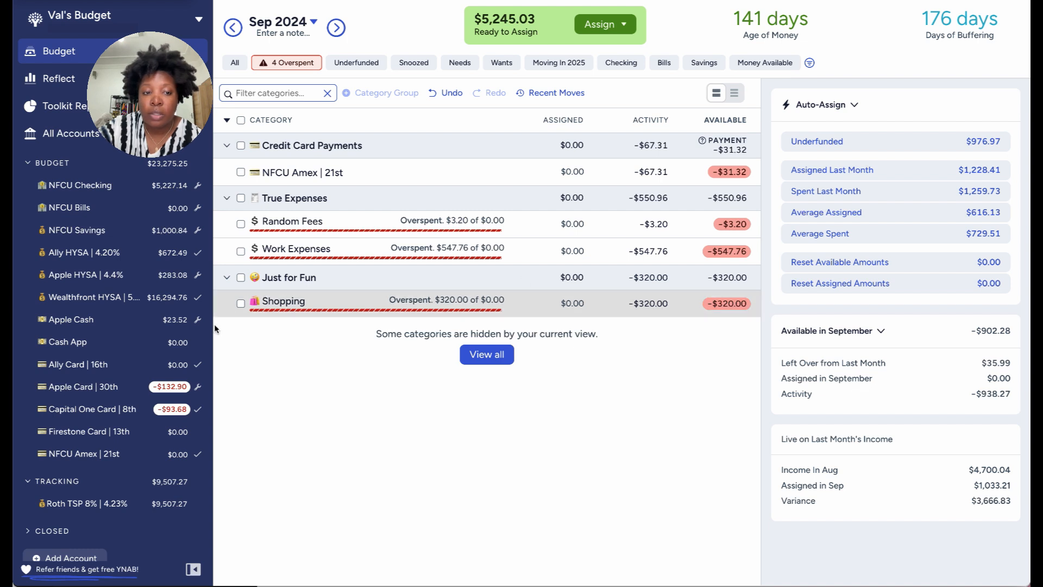
pyautogui.click(241, 303)
pyautogui.click(241, 250)
pyautogui.click(241, 224)
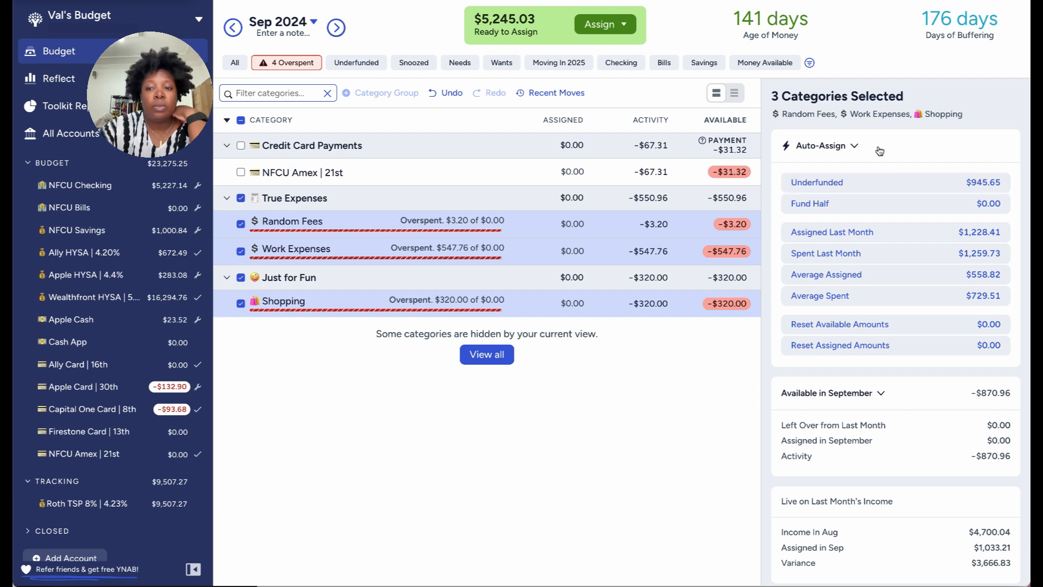
pyautogui.click(241, 64)
# - Review the September categories in the Checking view, from ATM Withdrawal through Tips, and return to the view of all categories
pyautogui.scroll(-3, 355, 440)
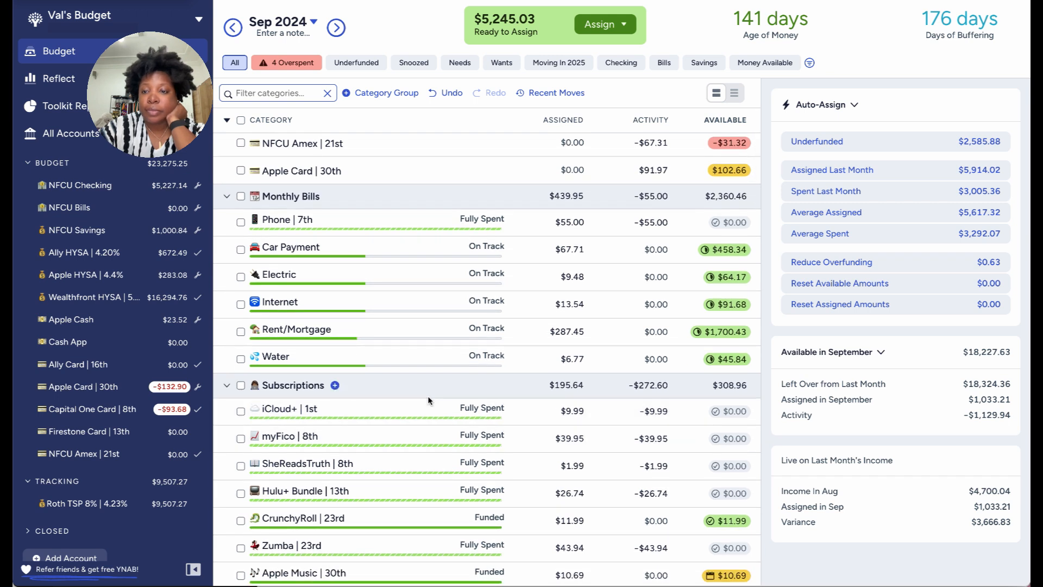
pyautogui.scroll(-3, 428, 396)
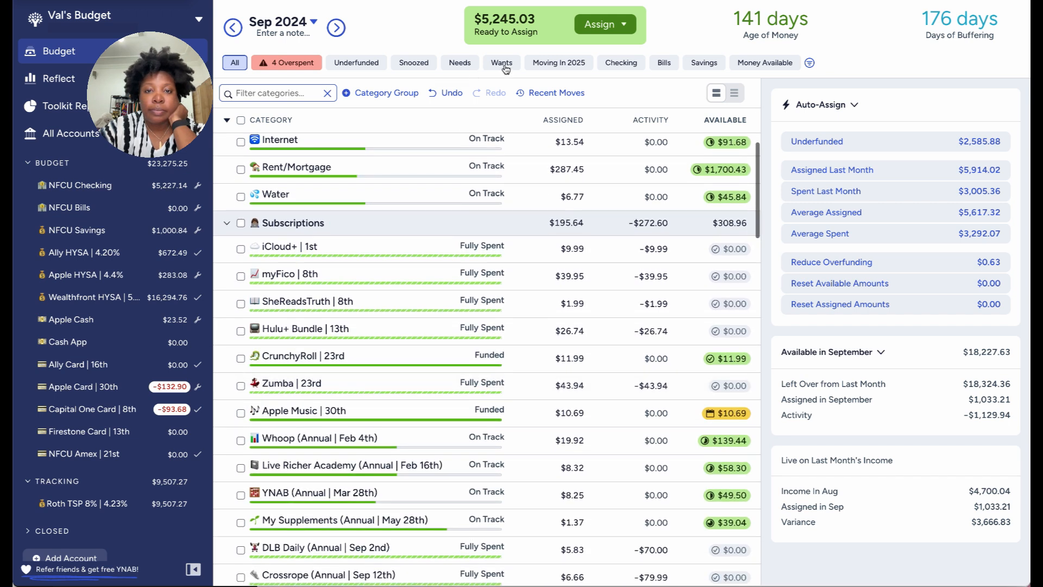
pyautogui.click(609, 65)
pyautogui.scroll(6, 483, 226)
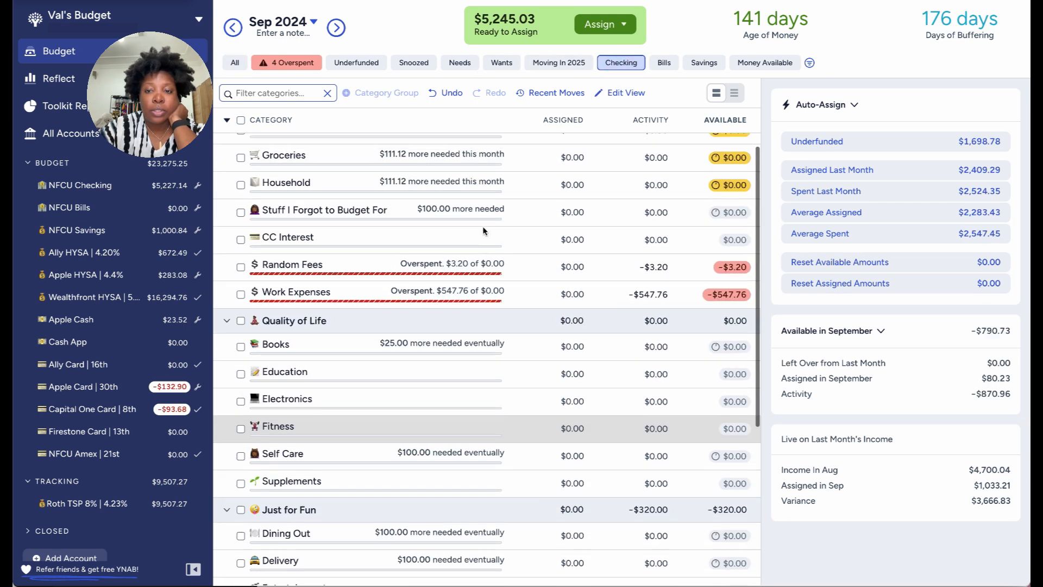
pyautogui.scroll(-2, 483, 226)
pyautogui.scroll(-6, 482, 226)
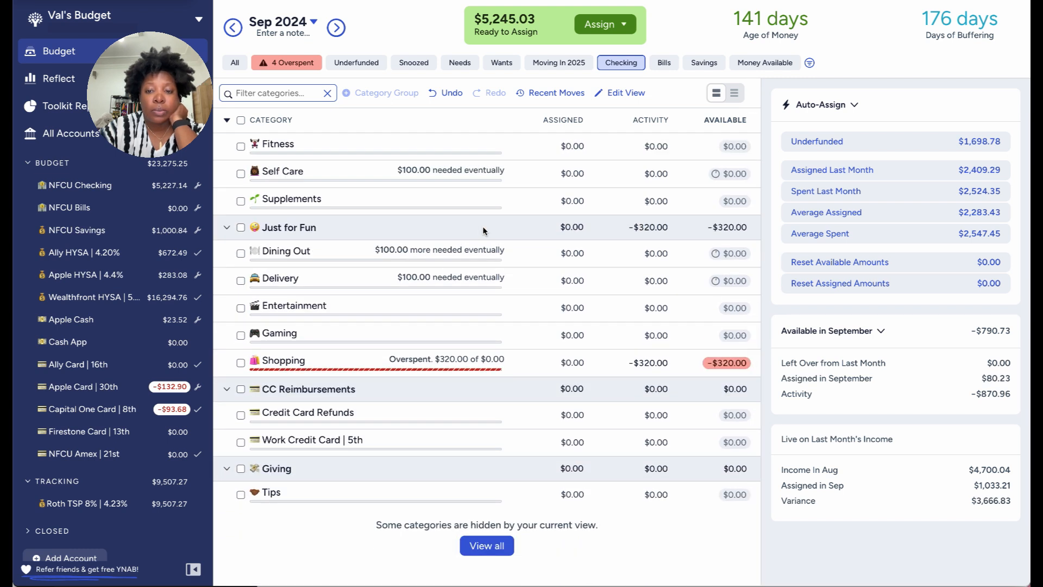
pyautogui.scroll(7, 483, 226)
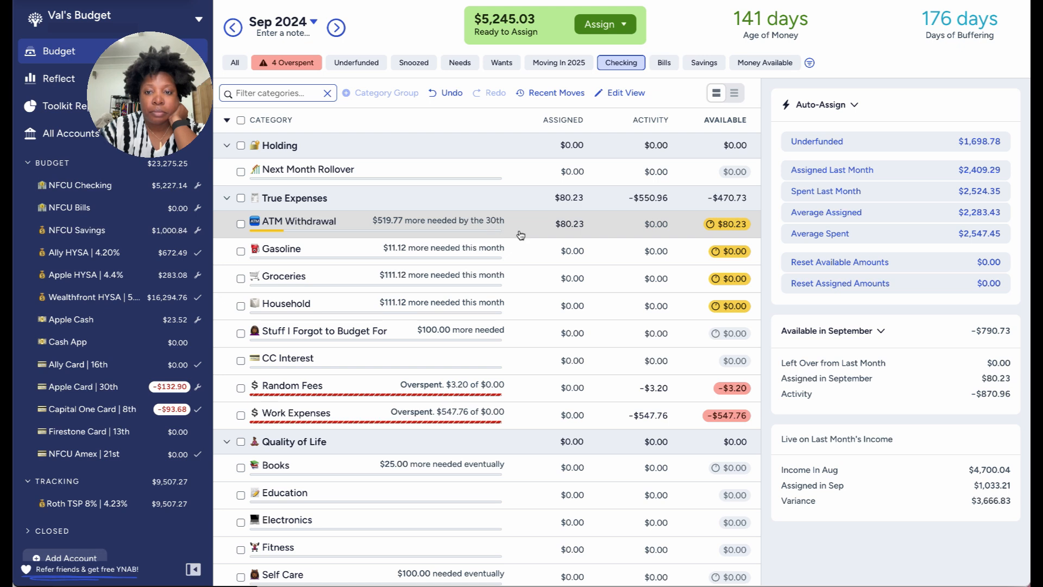
pyautogui.click(559, 225)
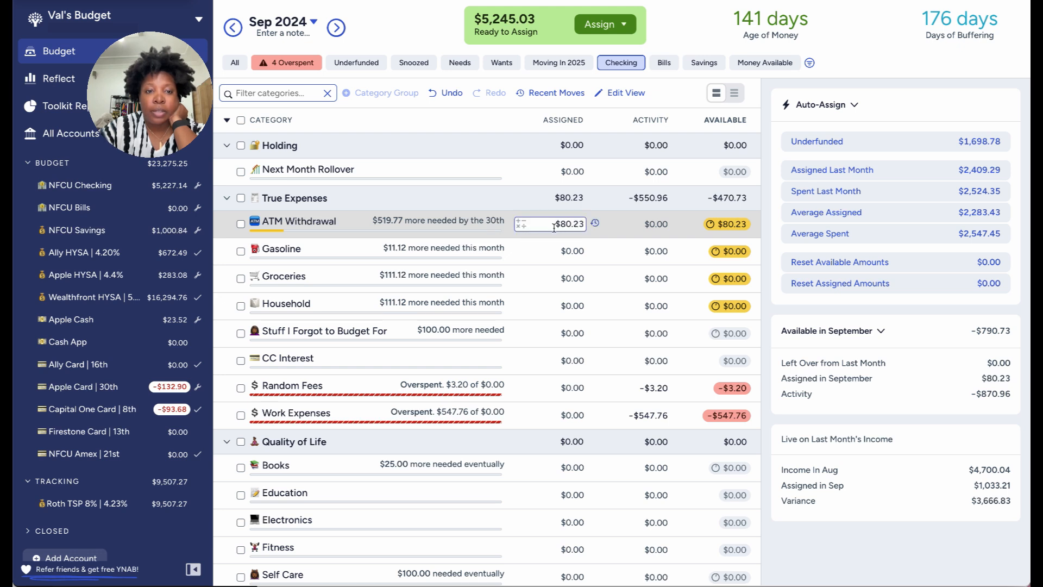
pyautogui.scroll(-7, 554, 228)
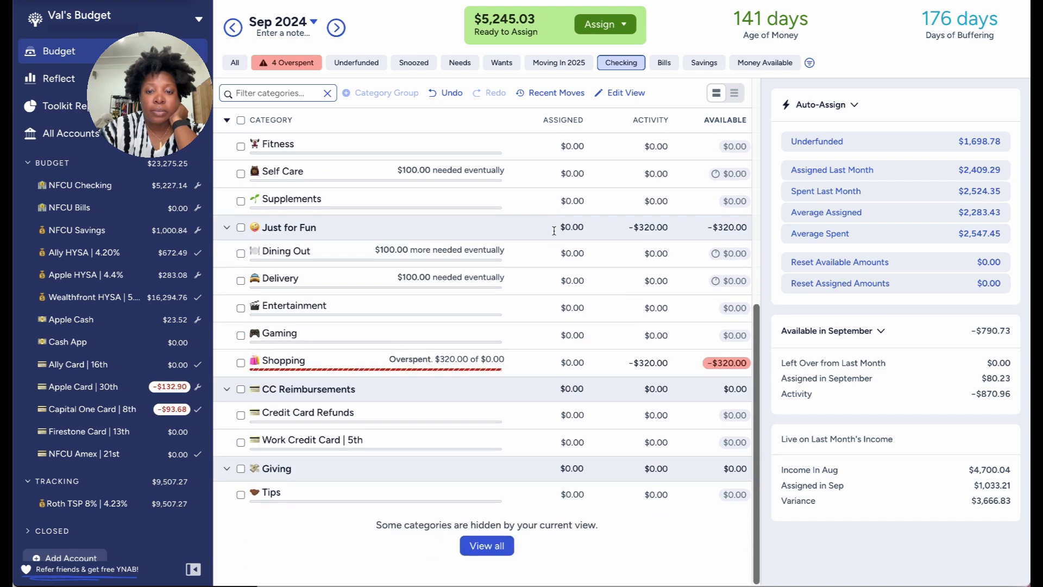
pyautogui.scroll(7, 554, 231)
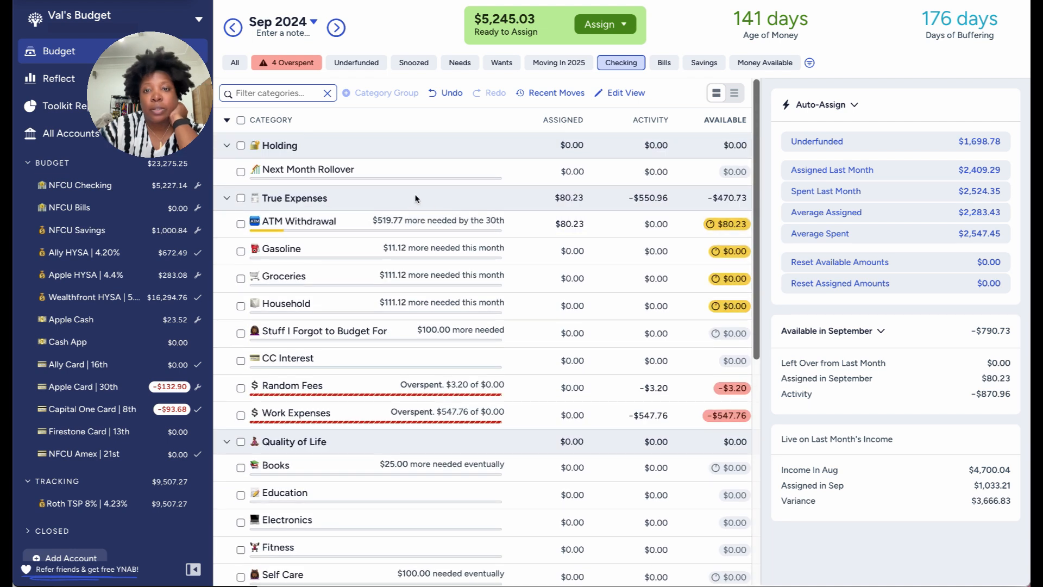
pyautogui.click(233, 67)
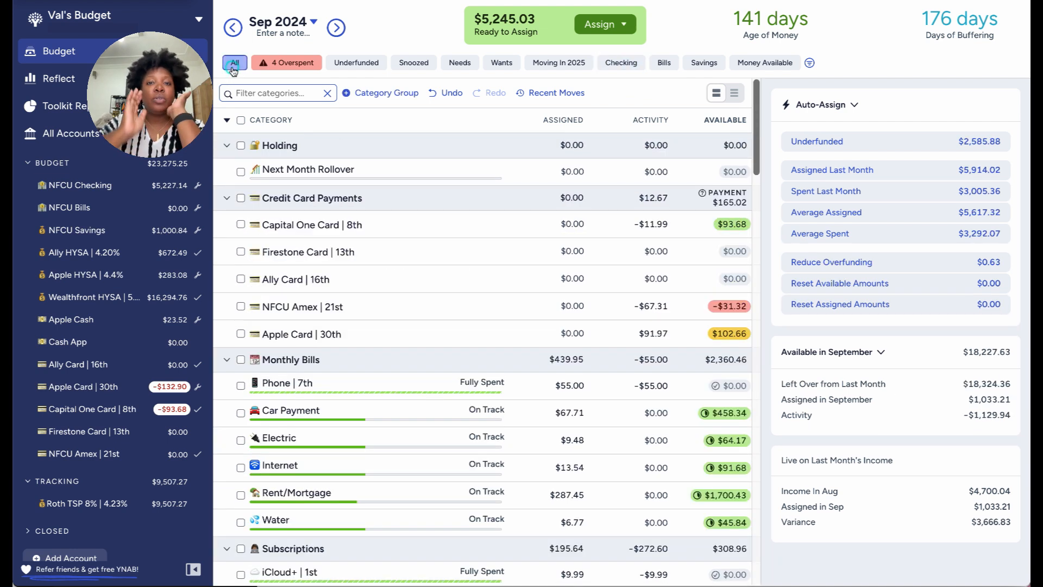